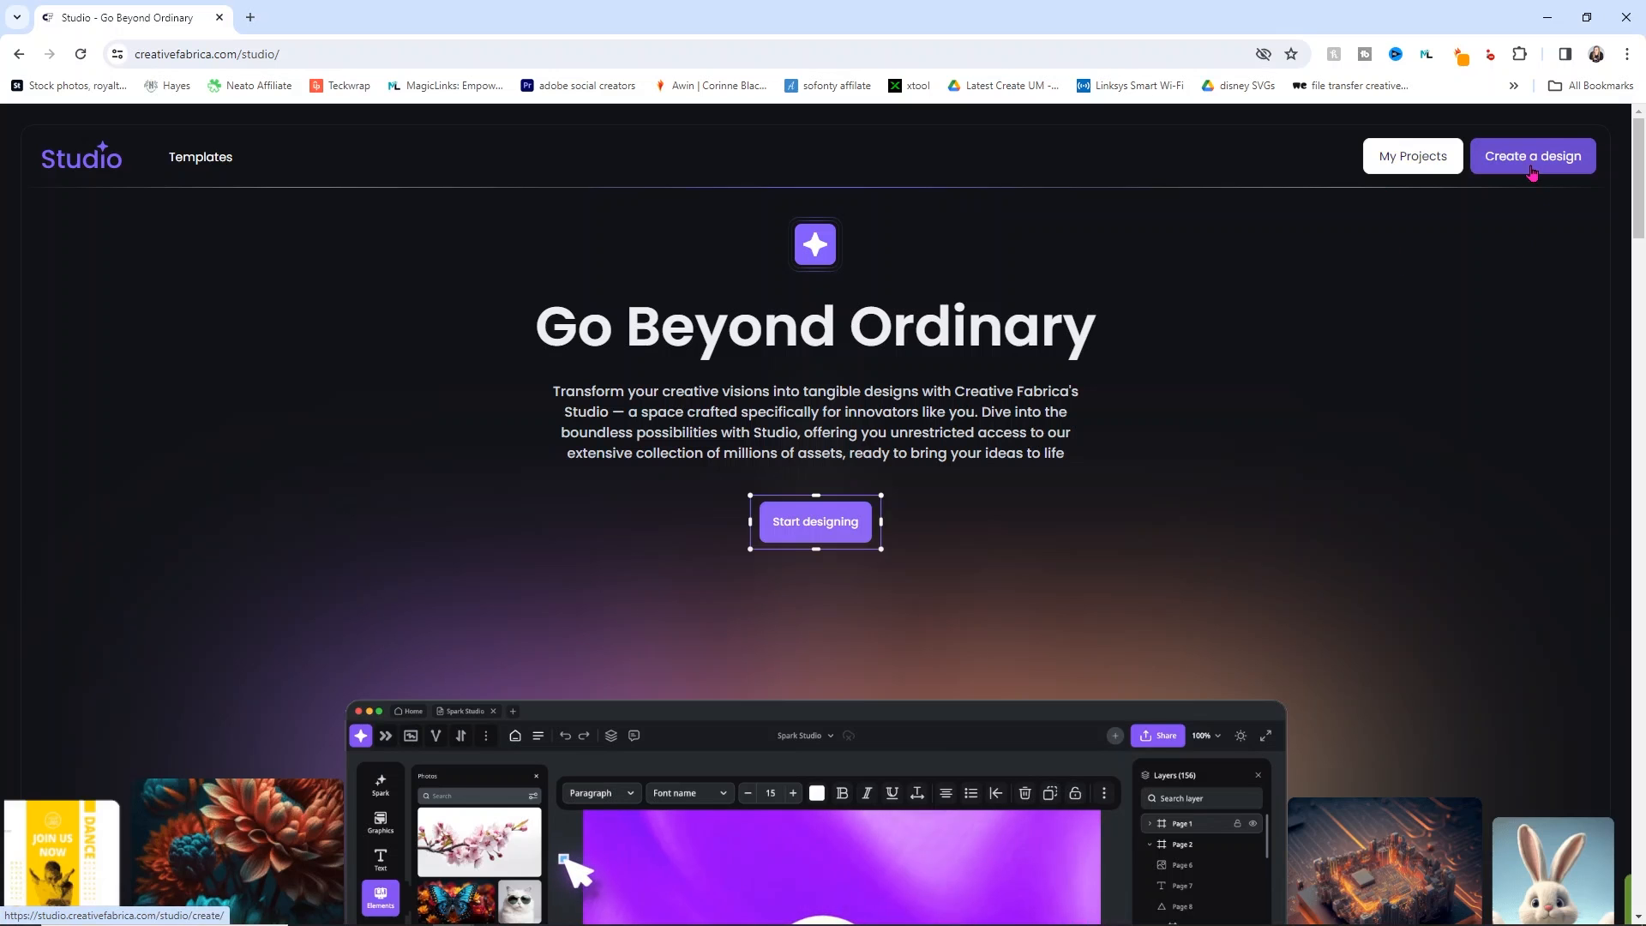
# Step: Open the Templates gallery and scroll through the recommended templates
pyautogui.click(214, 162)
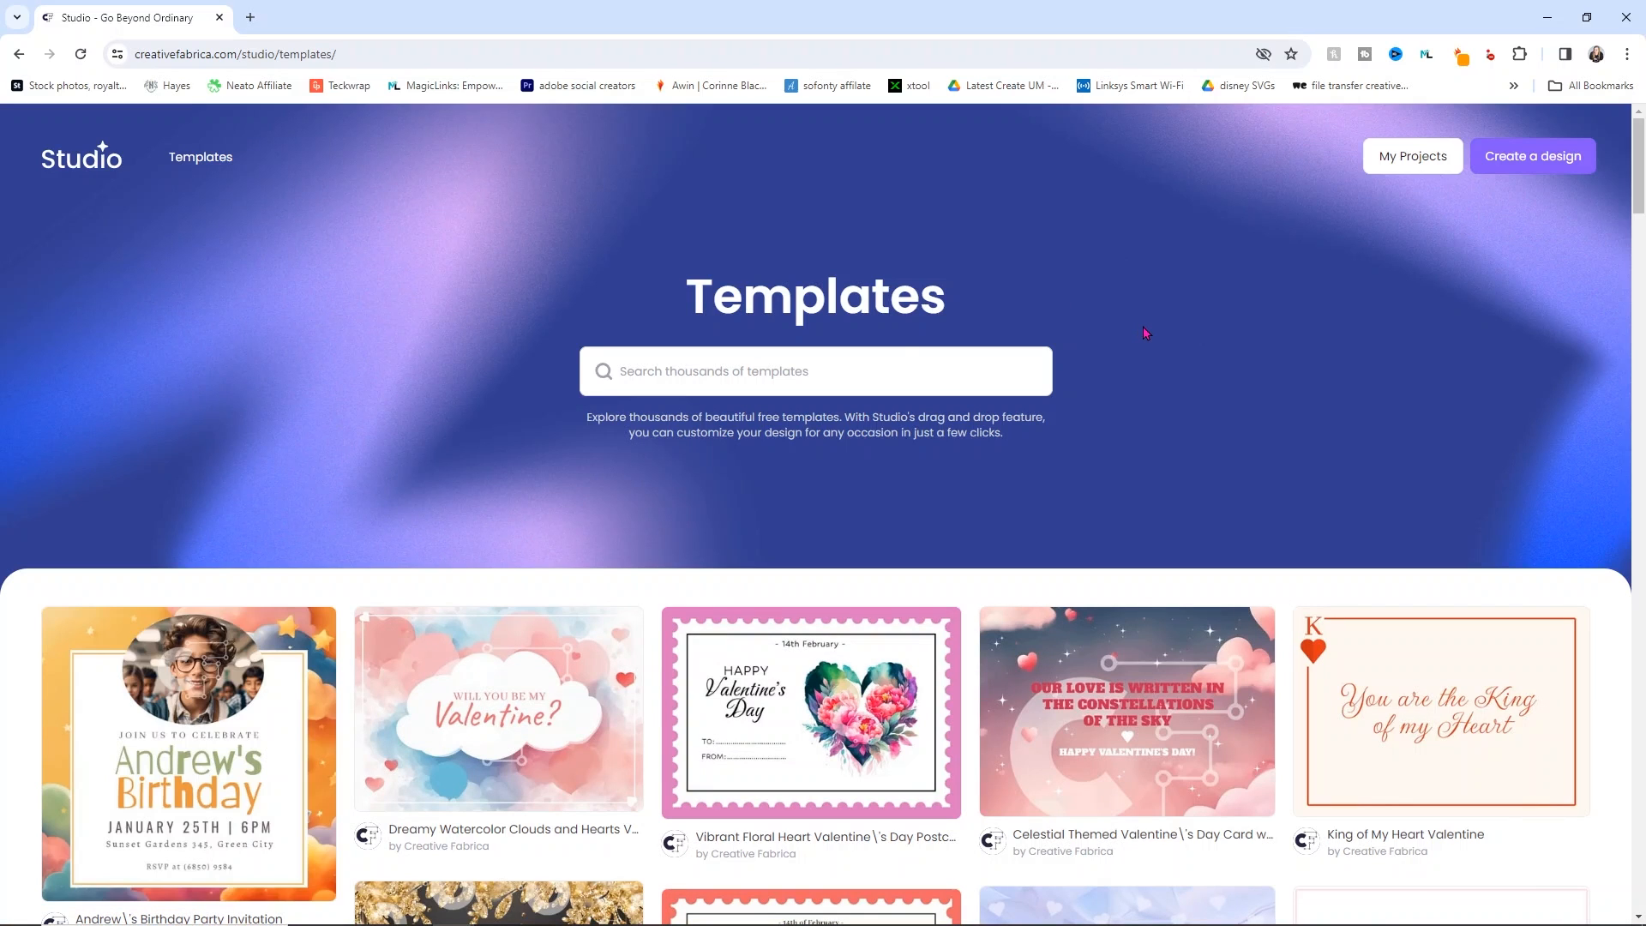
pyautogui.scroll(-5, 1153, 326)
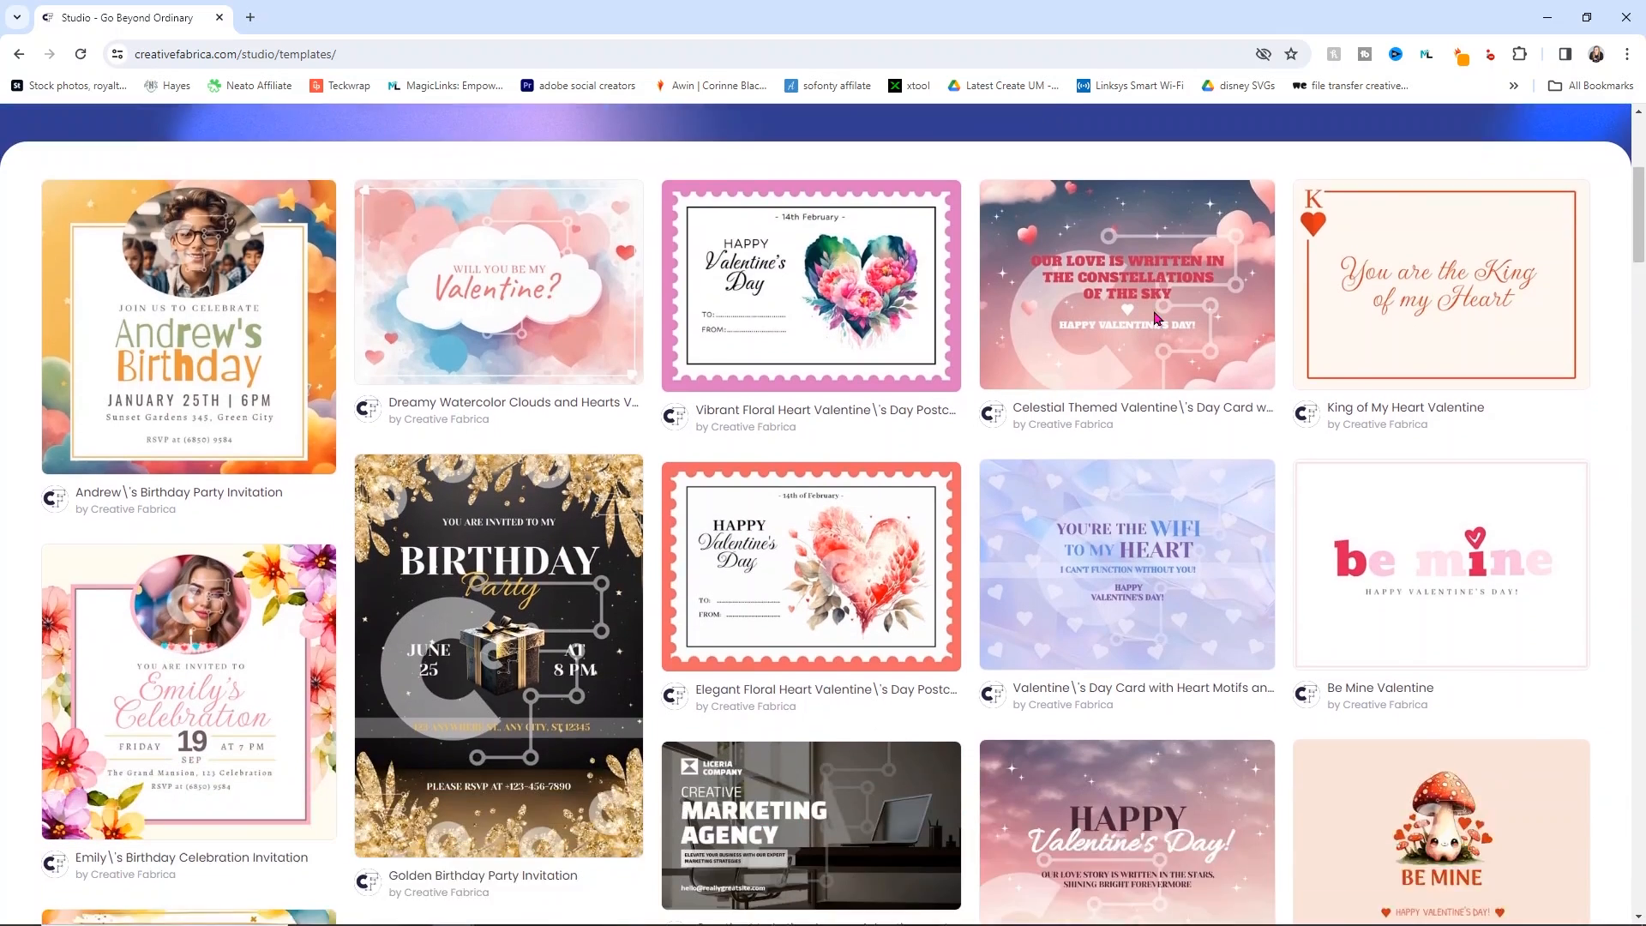
pyautogui.scroll(-2, 1154, 318)
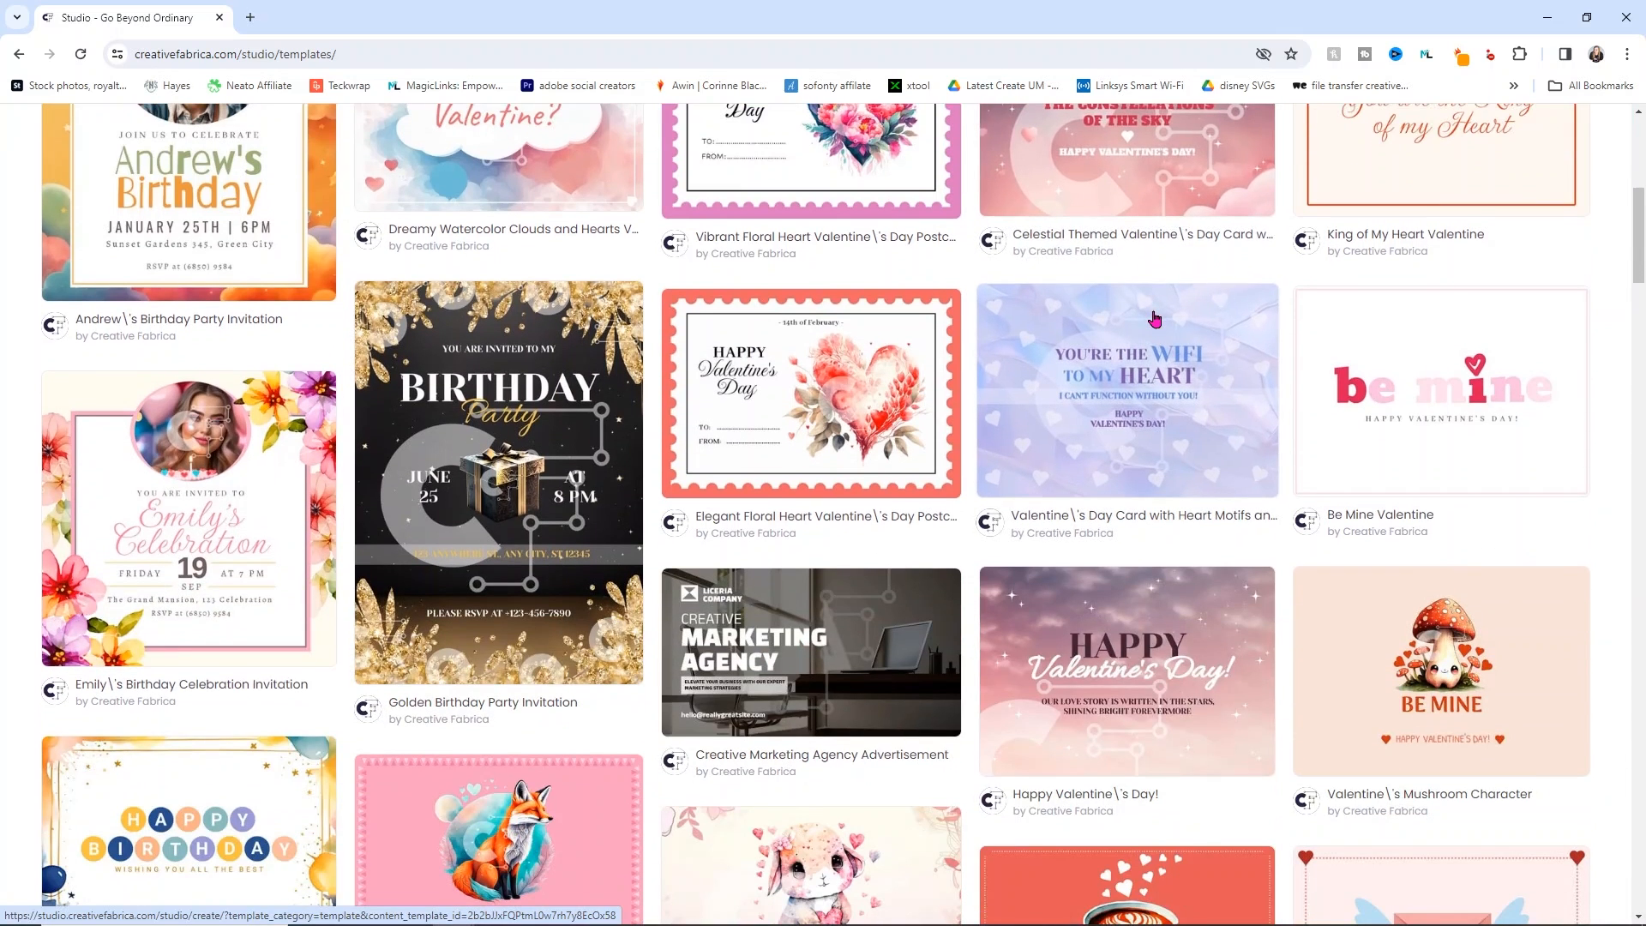
pyautogui.scroll(-5, 1155, 319)
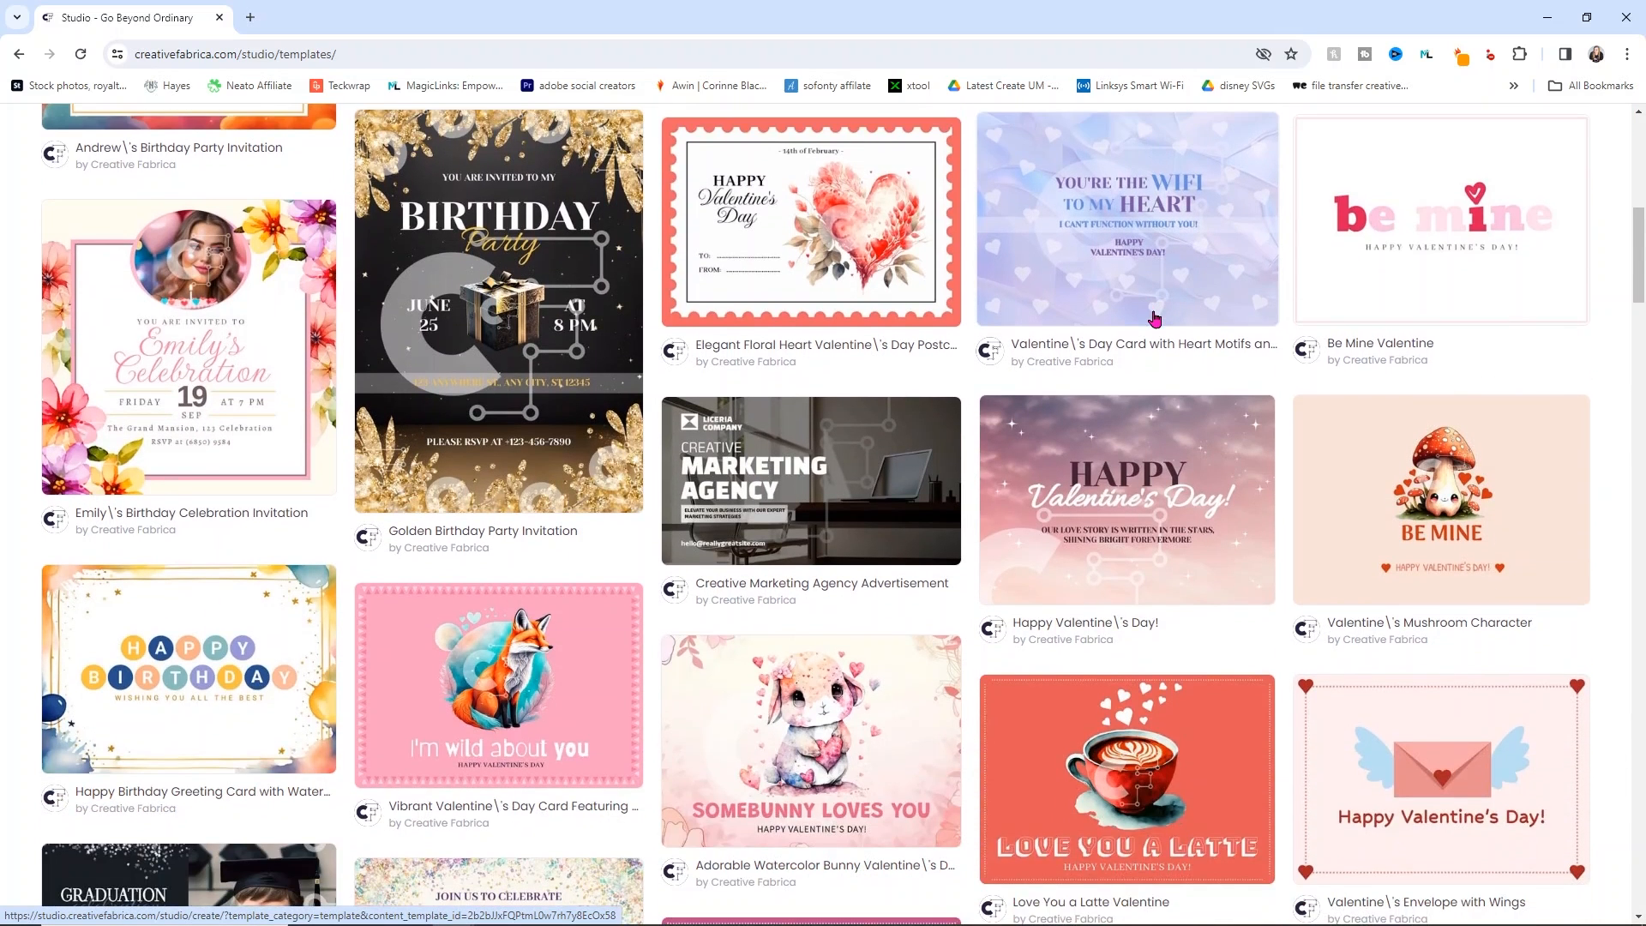
pyautogui.scroll(-5, 1154, 318)
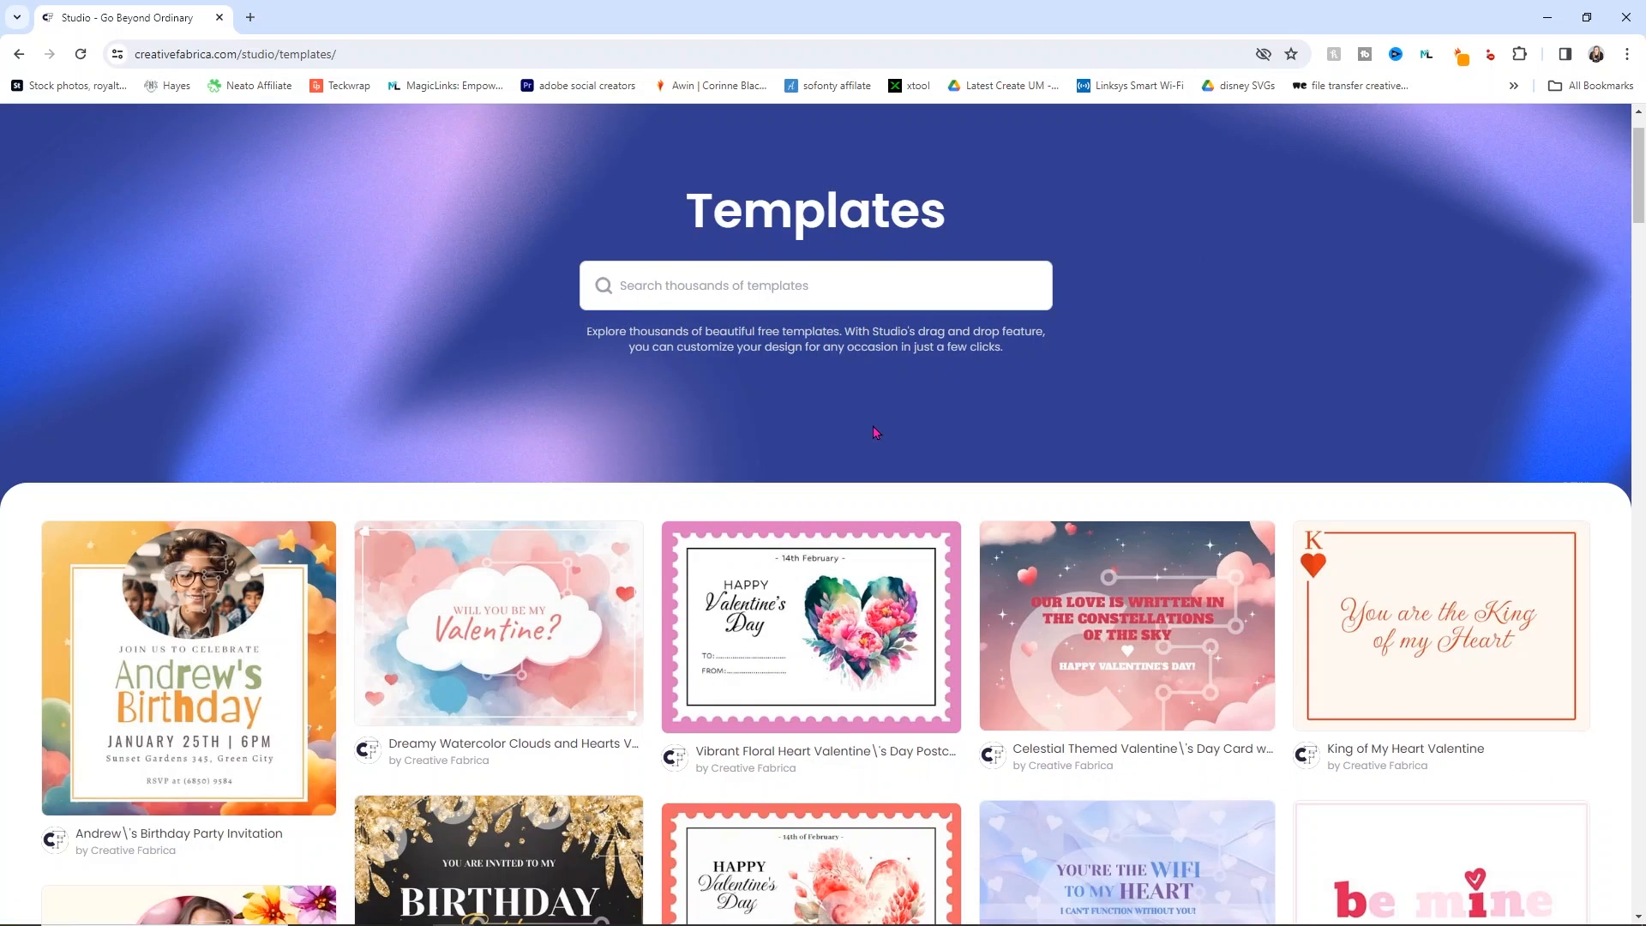
pyautogui.scroll(-1, 874, 429)
pyautogui.scroll(3, 875, 430)
# Step: Search templates for 'birthday' and open the floral Birthday Celebration Invitation
pyautogui.click(703, 372)
pyautogui.write('birthday')
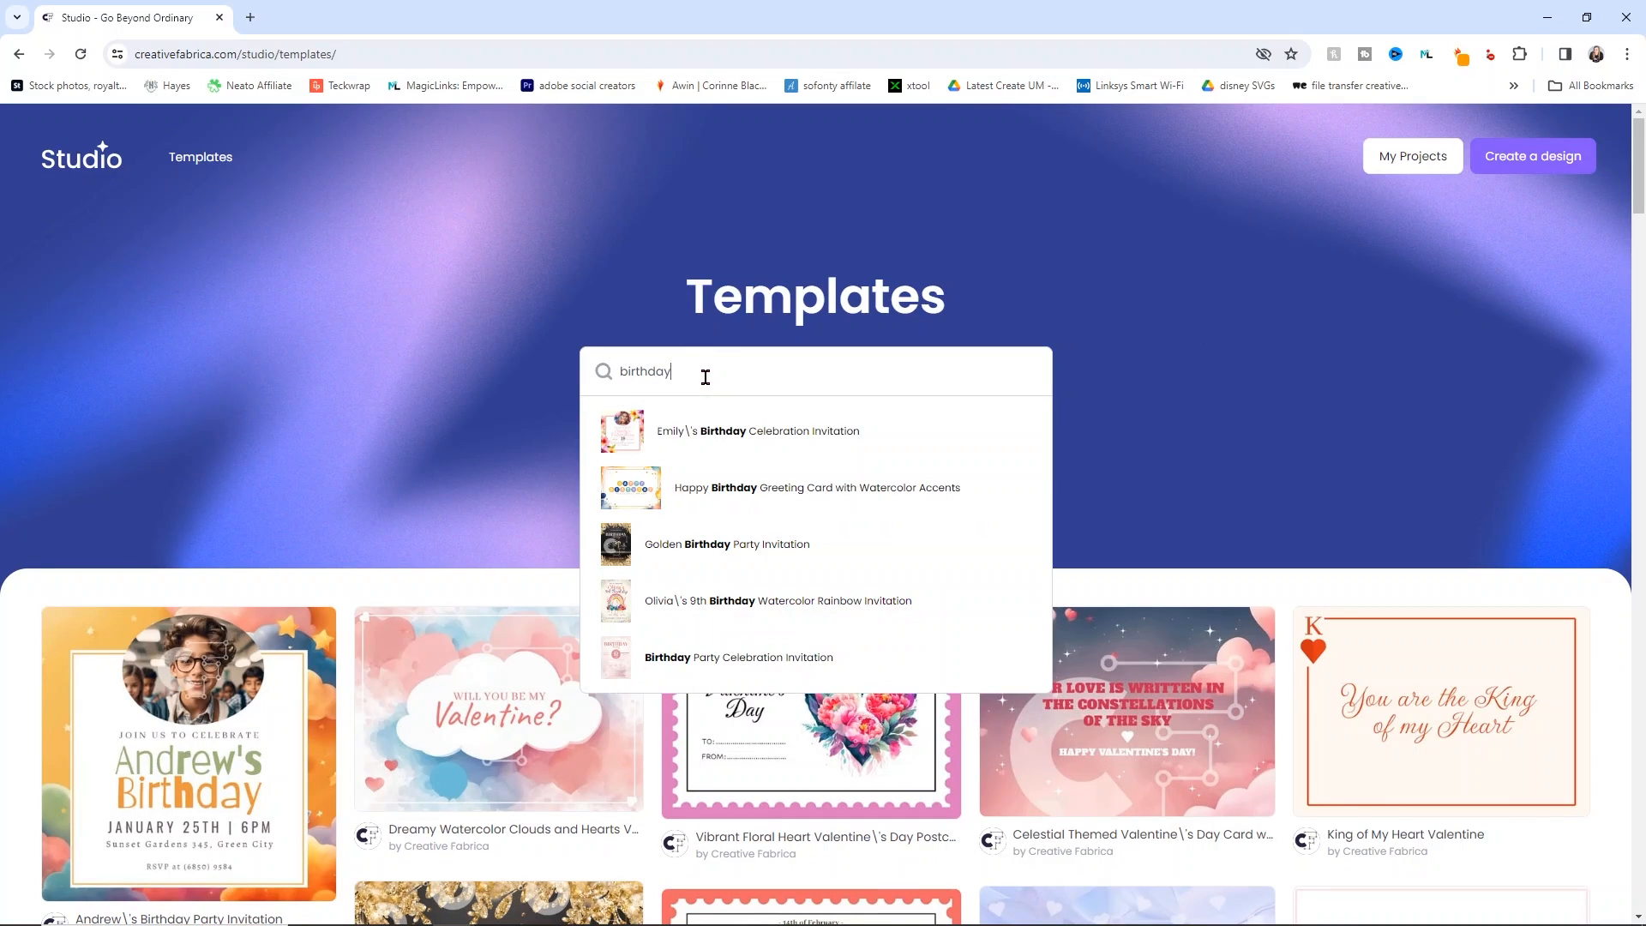
pyautogui.scroll(-1, 729, 394)
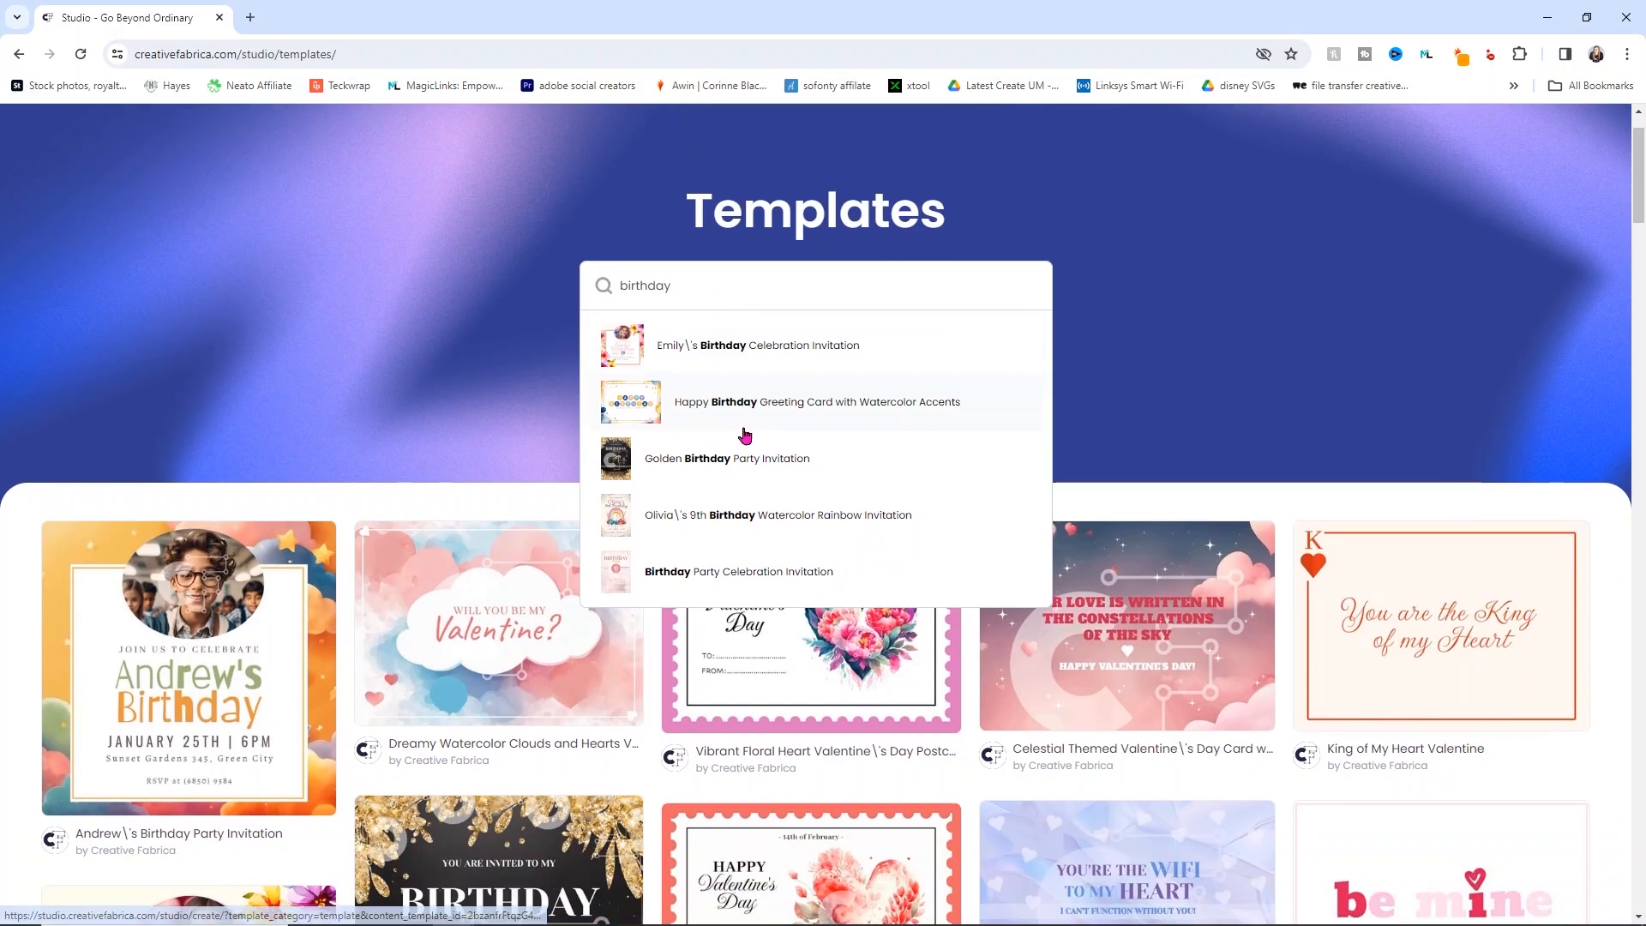
pyautogui.click(793, 344)
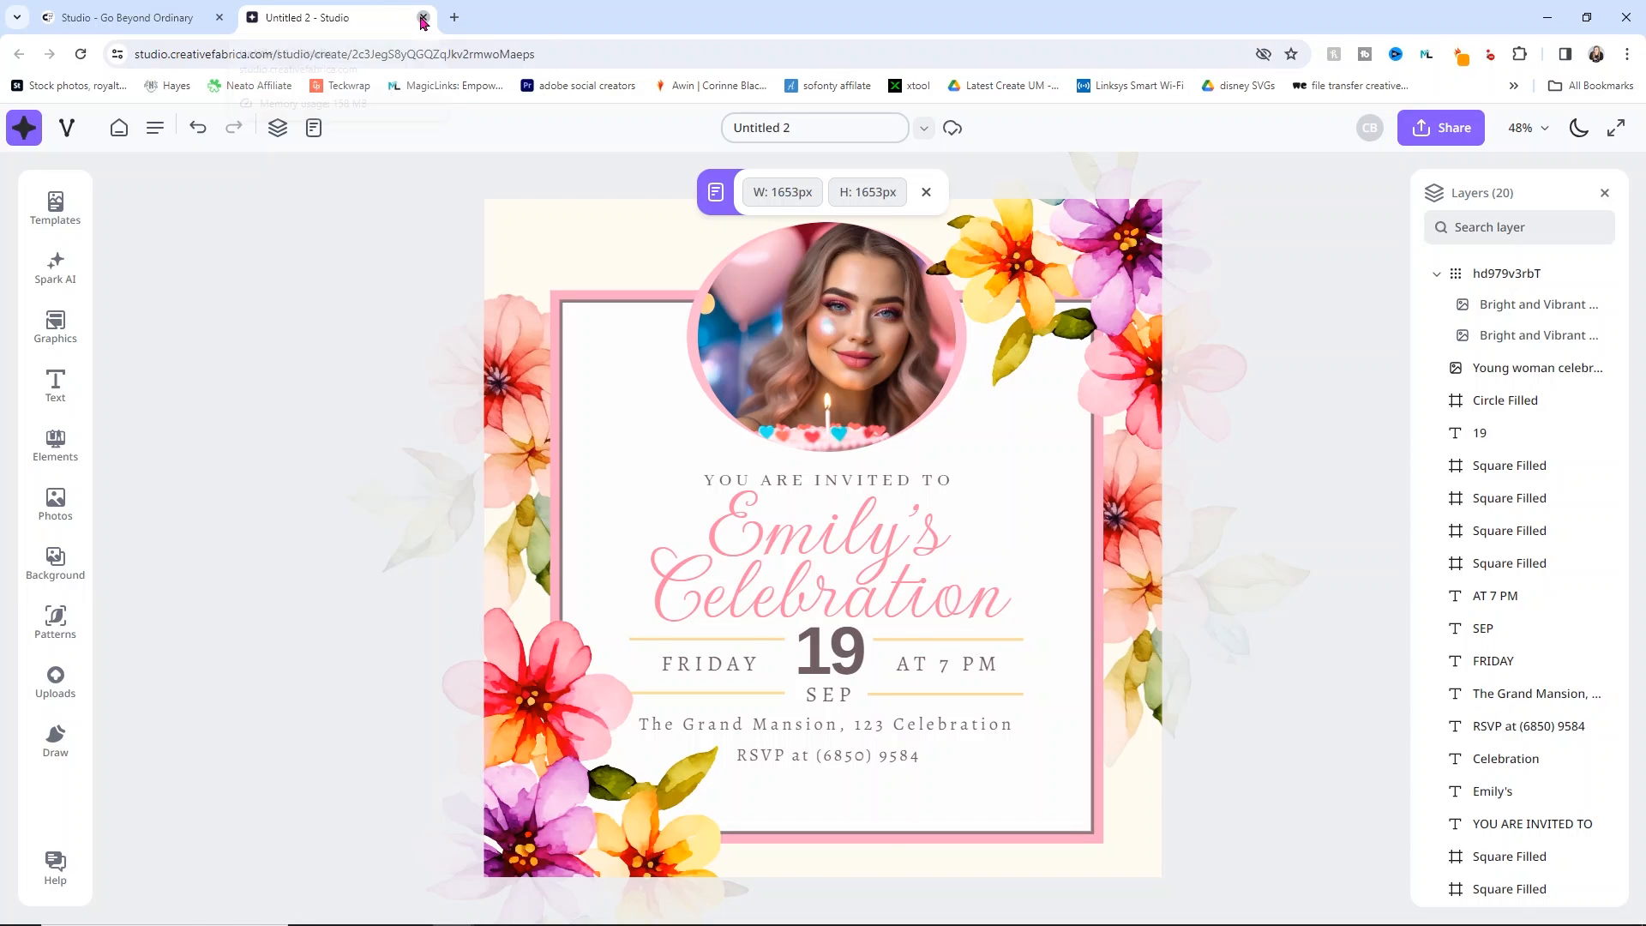
# Step: Close the Untitled 2 invitation tab and dismiss the birthday search suggestions
pyautogui.click(424, 17)
pyautogui.click(1172, 245)
pyautogui.scroll(1, 1174, 247)
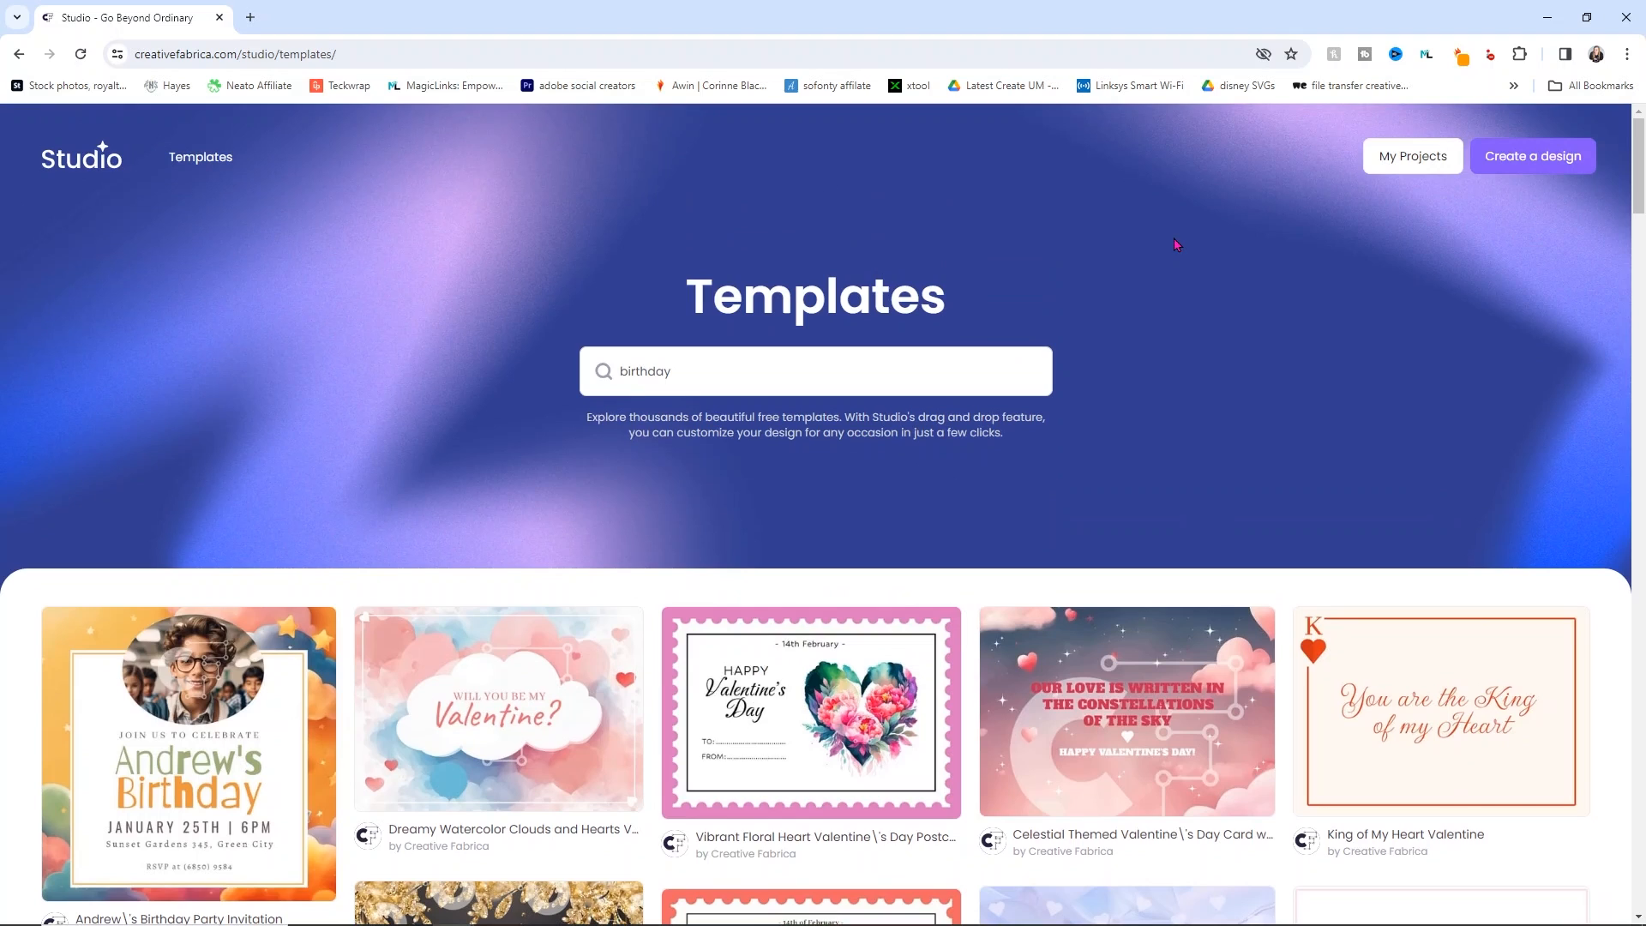
# Step: Create a new blank 1200×1200 px design and briefly check the Last opened designs list
pyautogui.click(1548, 158)
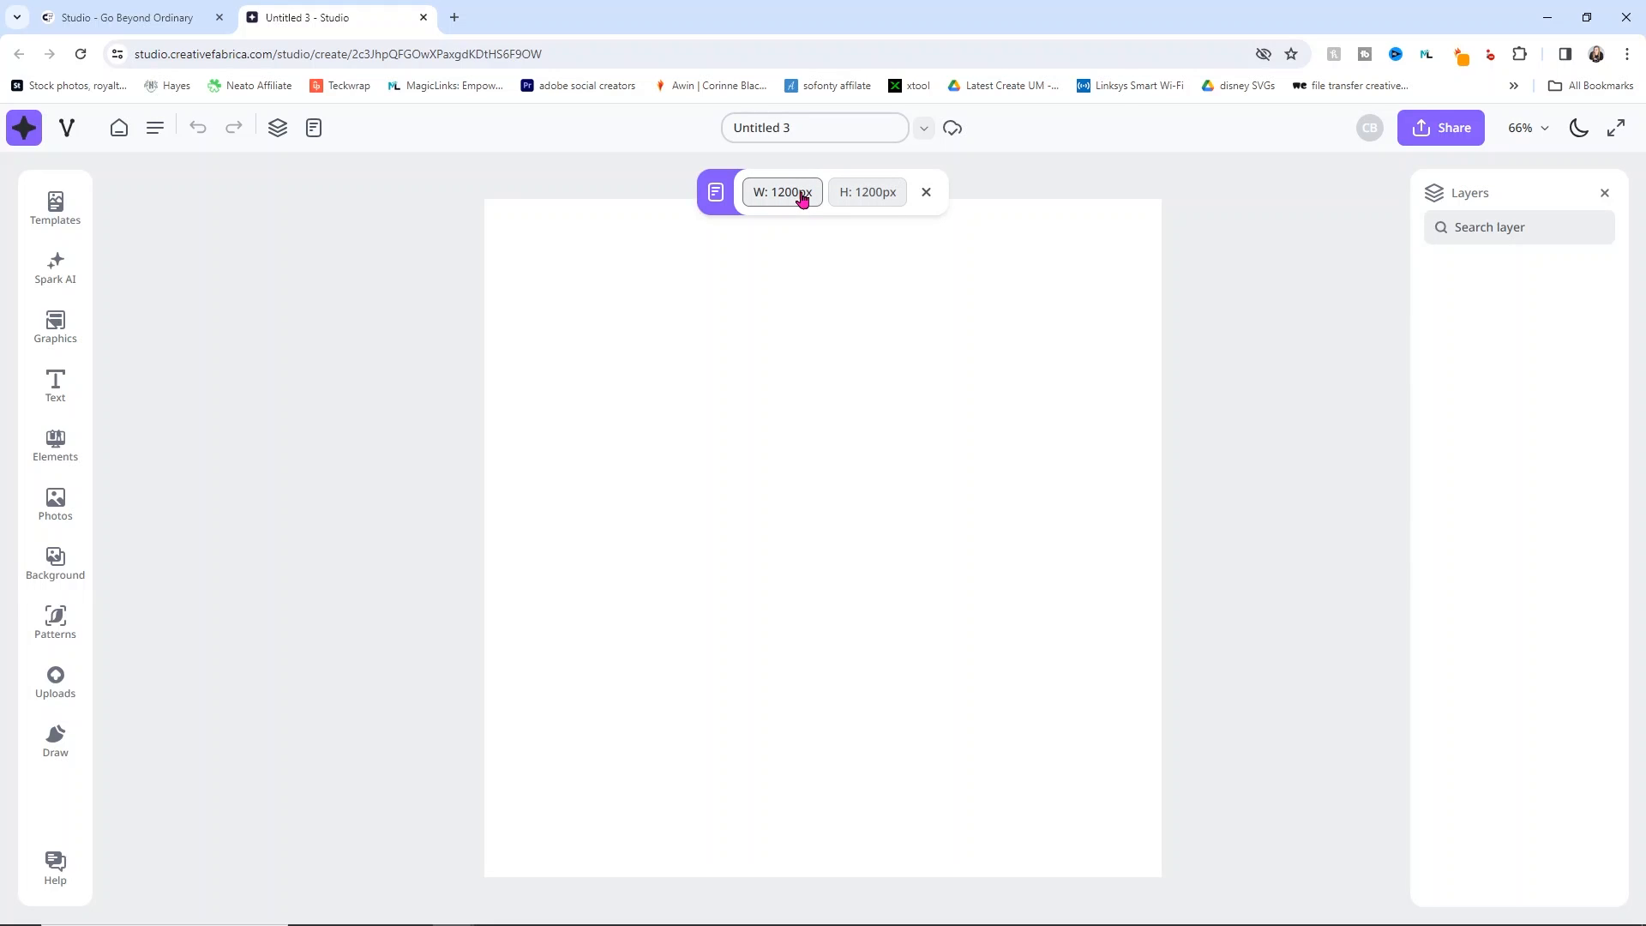
pyautogui.click(924, 128)
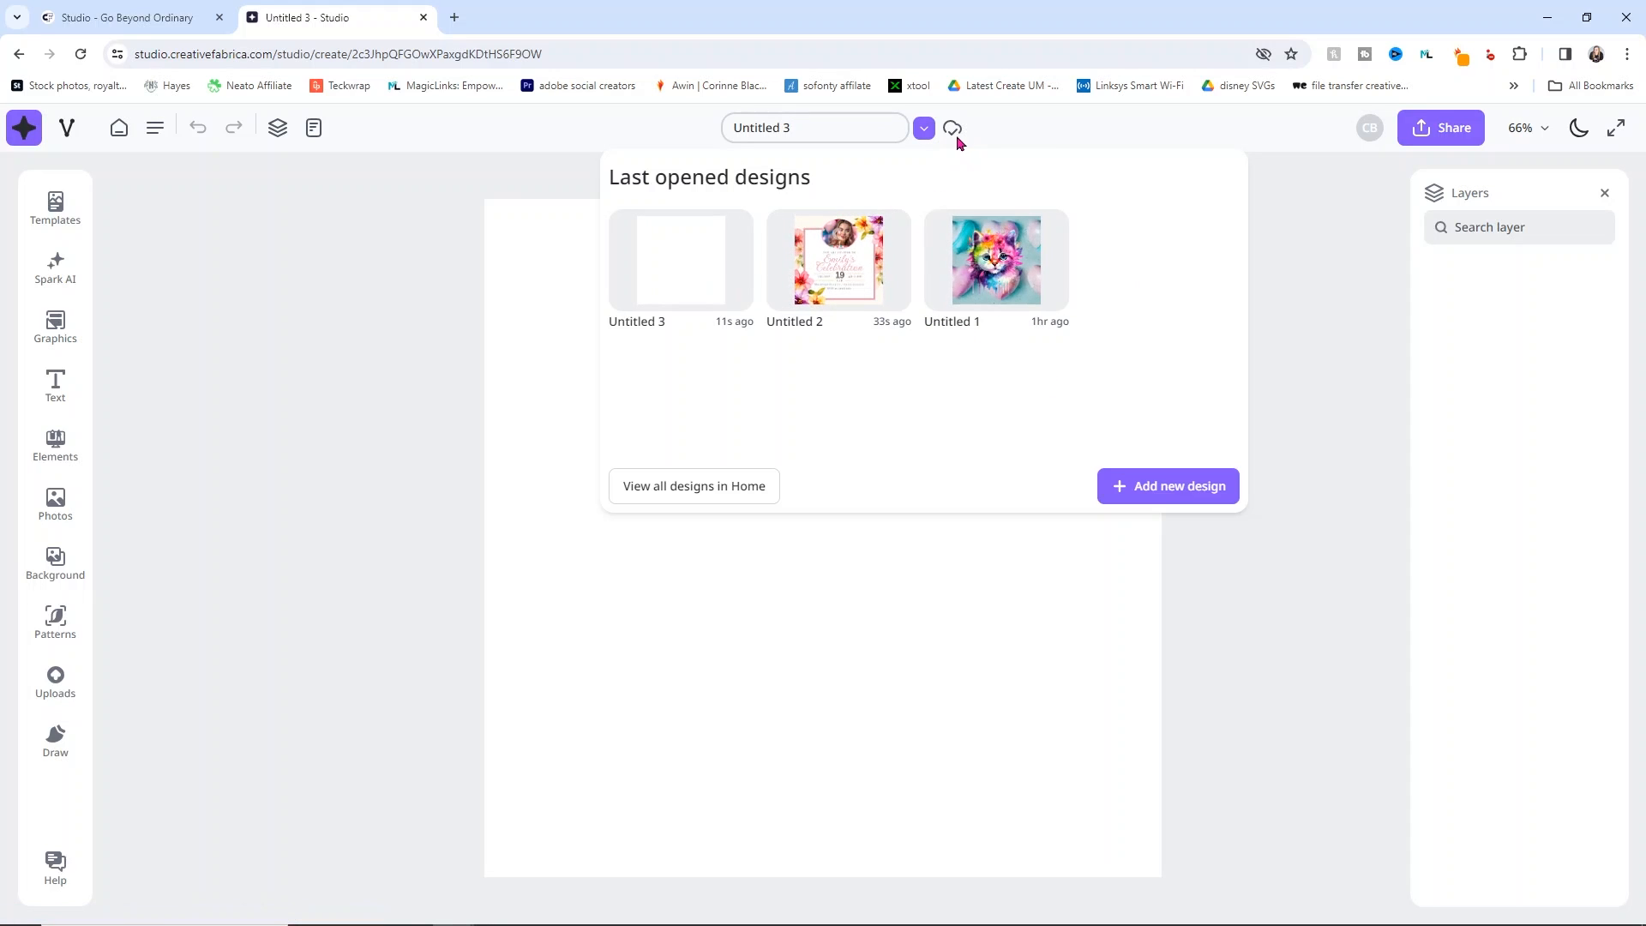
pyautogui.click(923, 130)
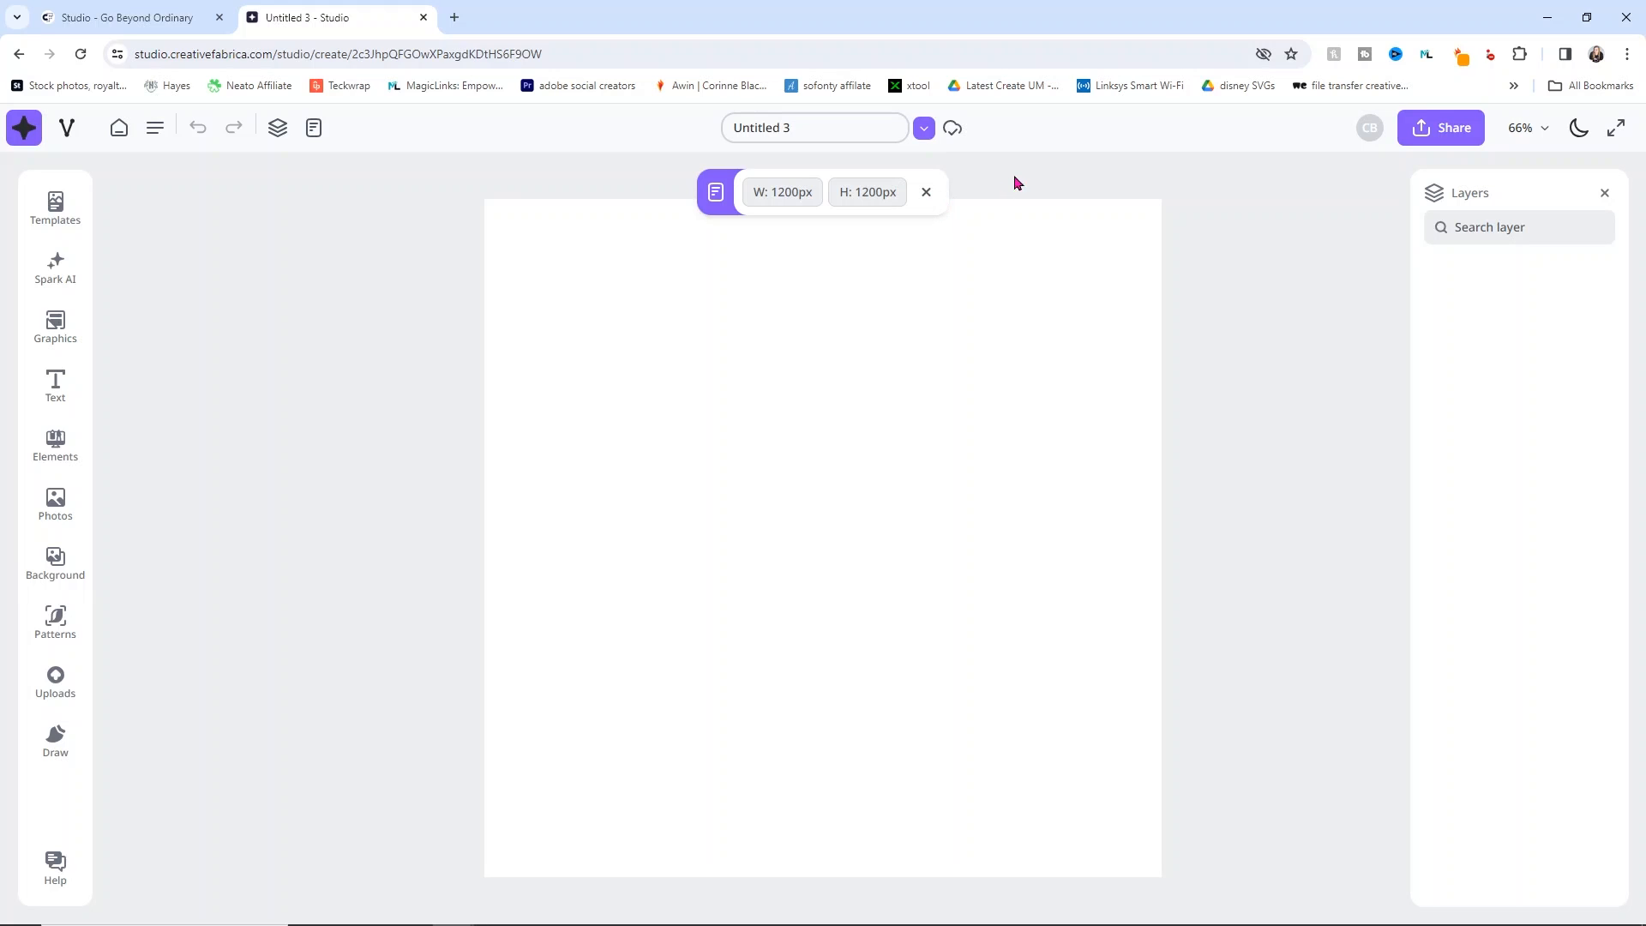
# Step: Dismiss the canvas size bar and switch the editor to dark mode
pyautogui.click(926, 193)
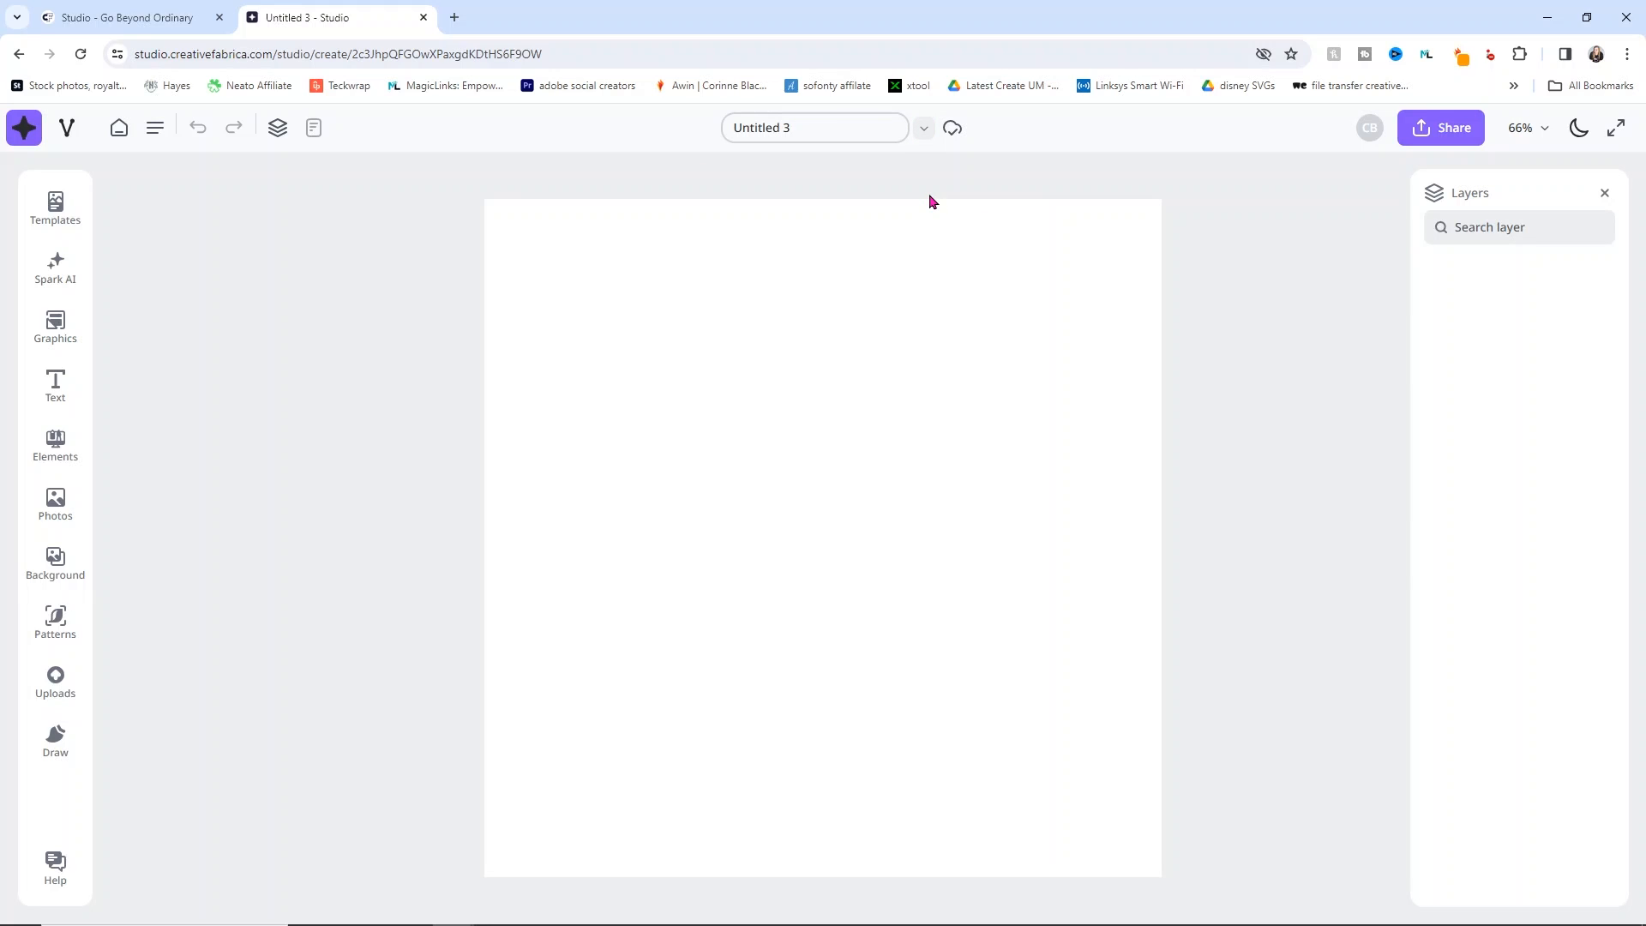
pyautogui.click(1586, 137)
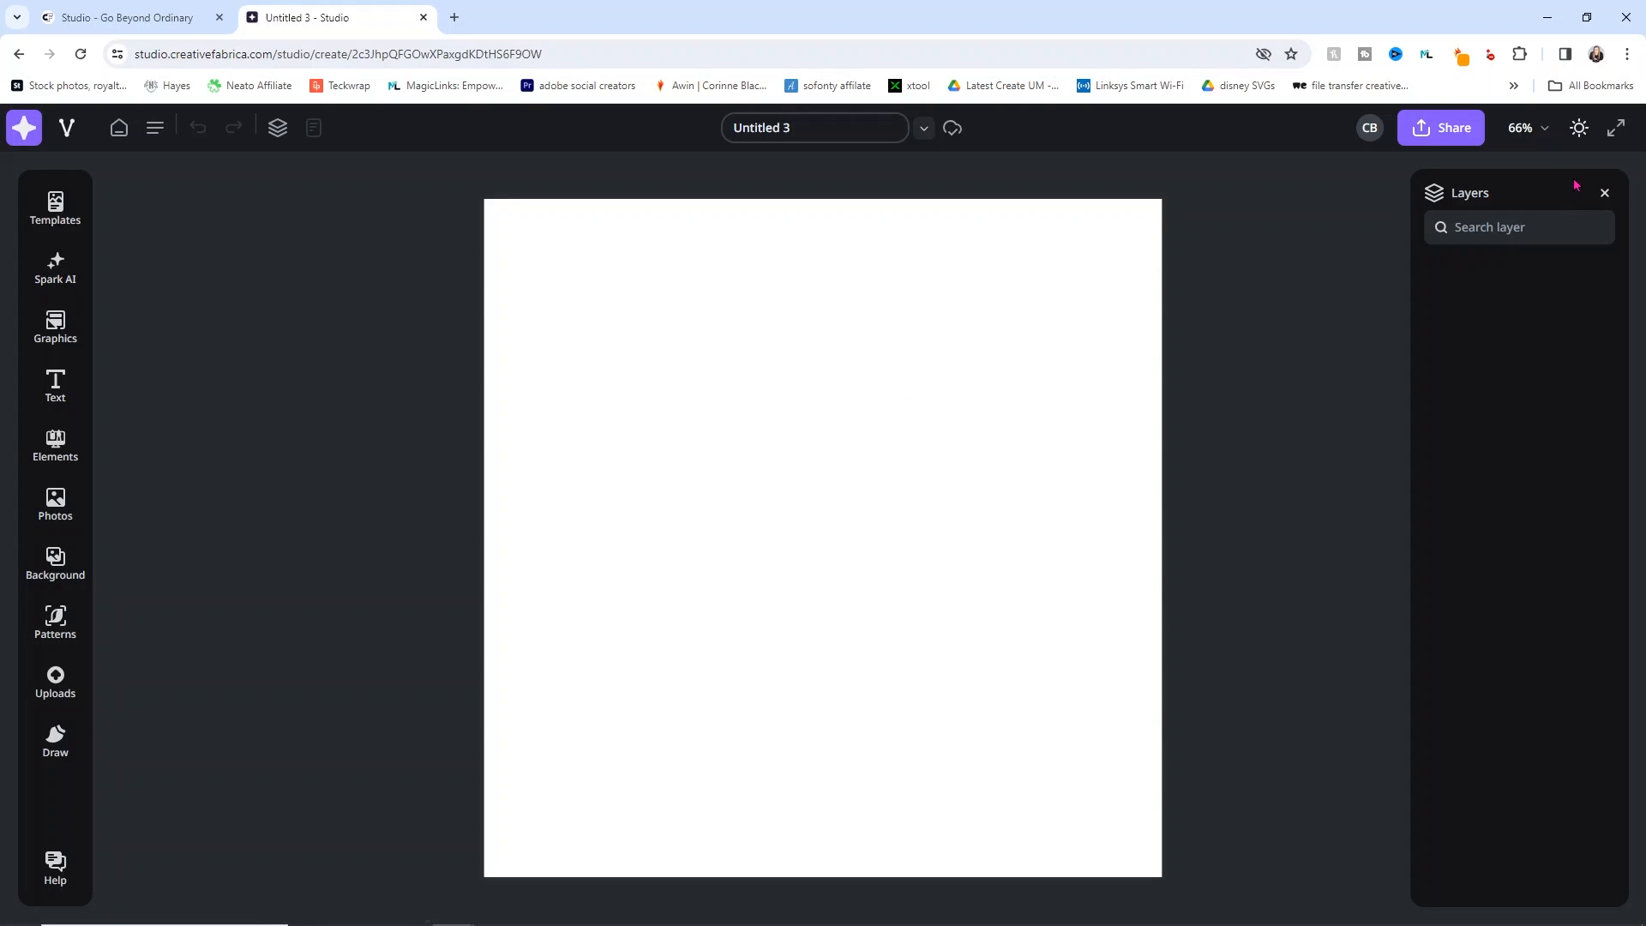
pyautogui.click(1579, 128)
pyautogui.click(1578, 128)
pyautogui.click(74, 221)
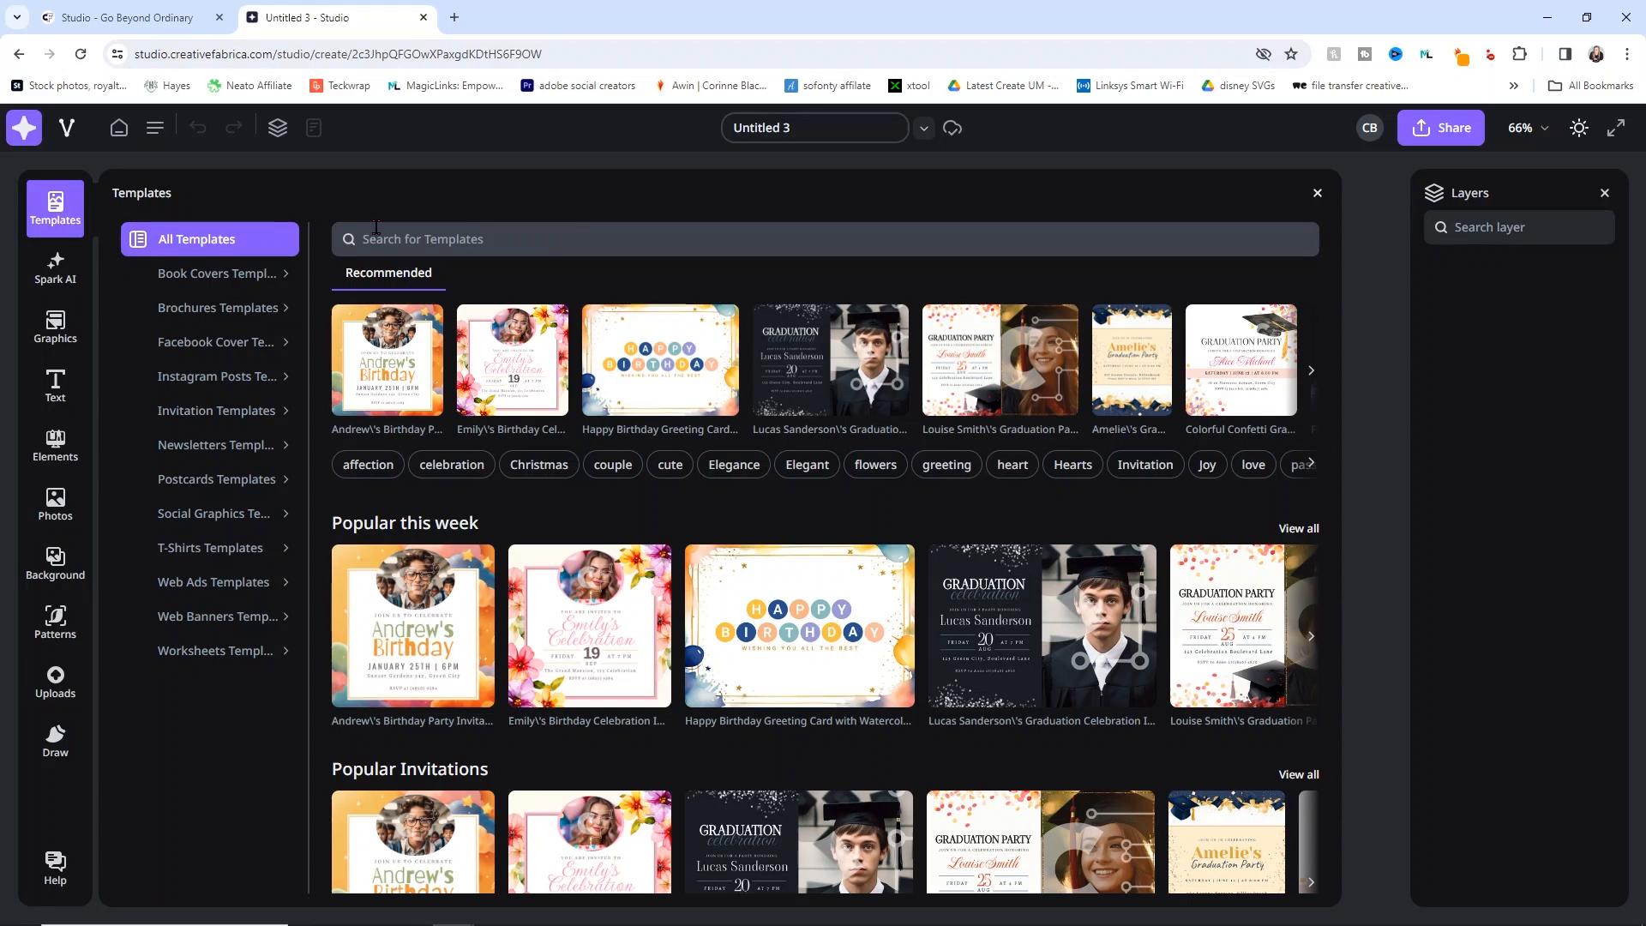
# Step: Browse the Book Covers and T-Shirts template categories, returning to All Templates after each
pyautogui.click(222, 284)
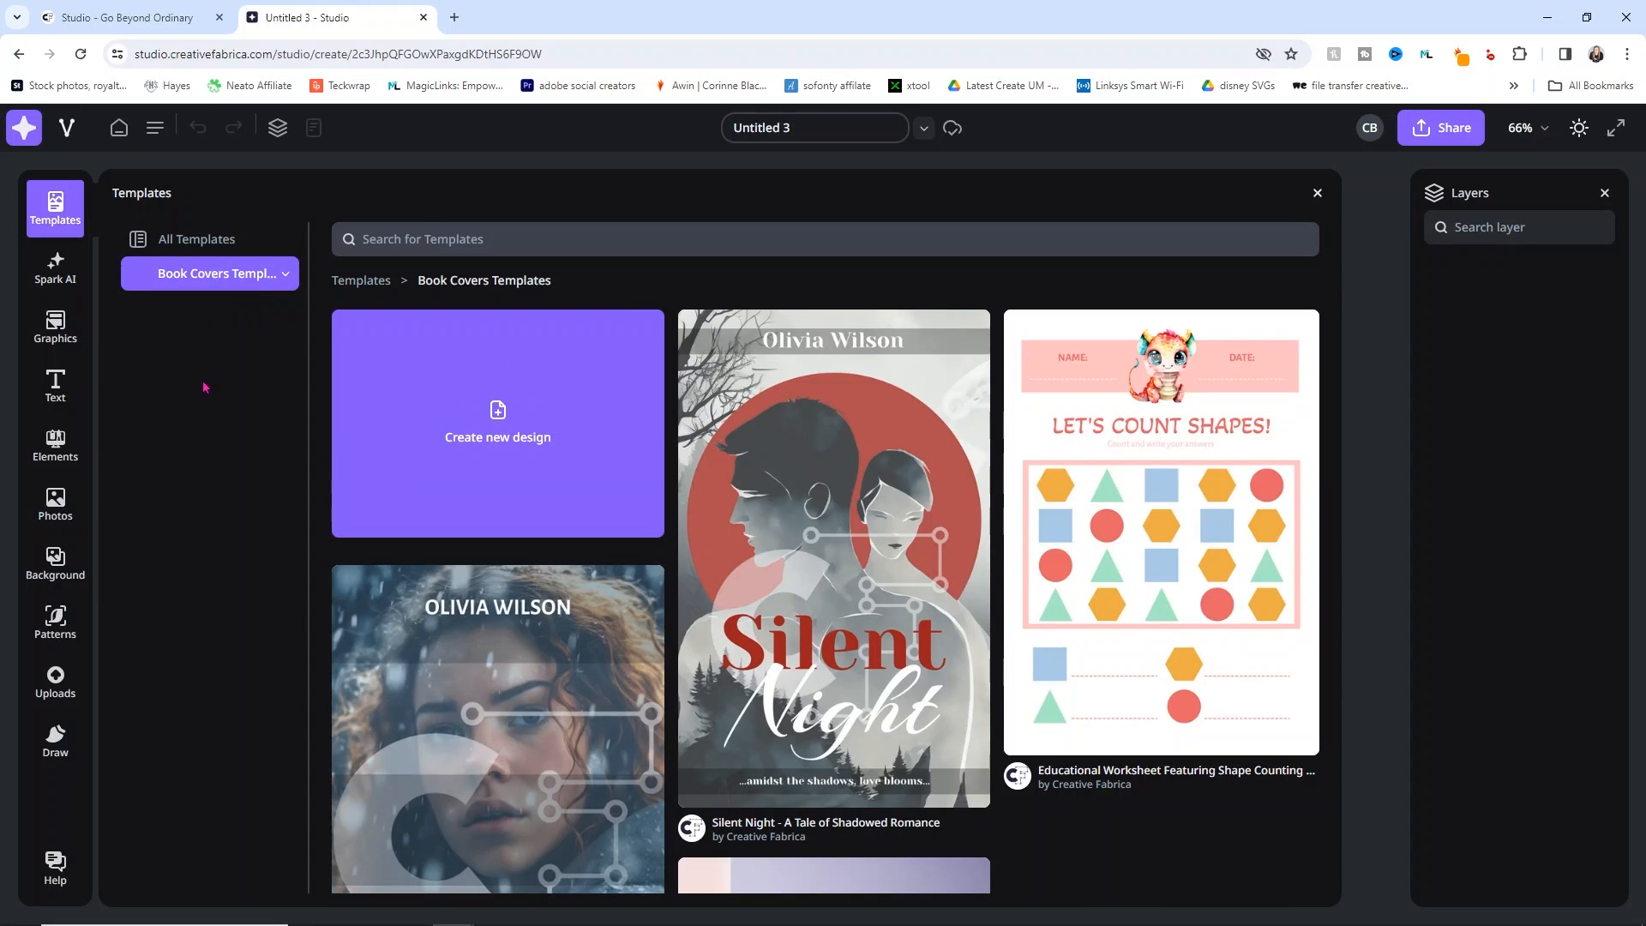
pyautogui.click(154, 240)
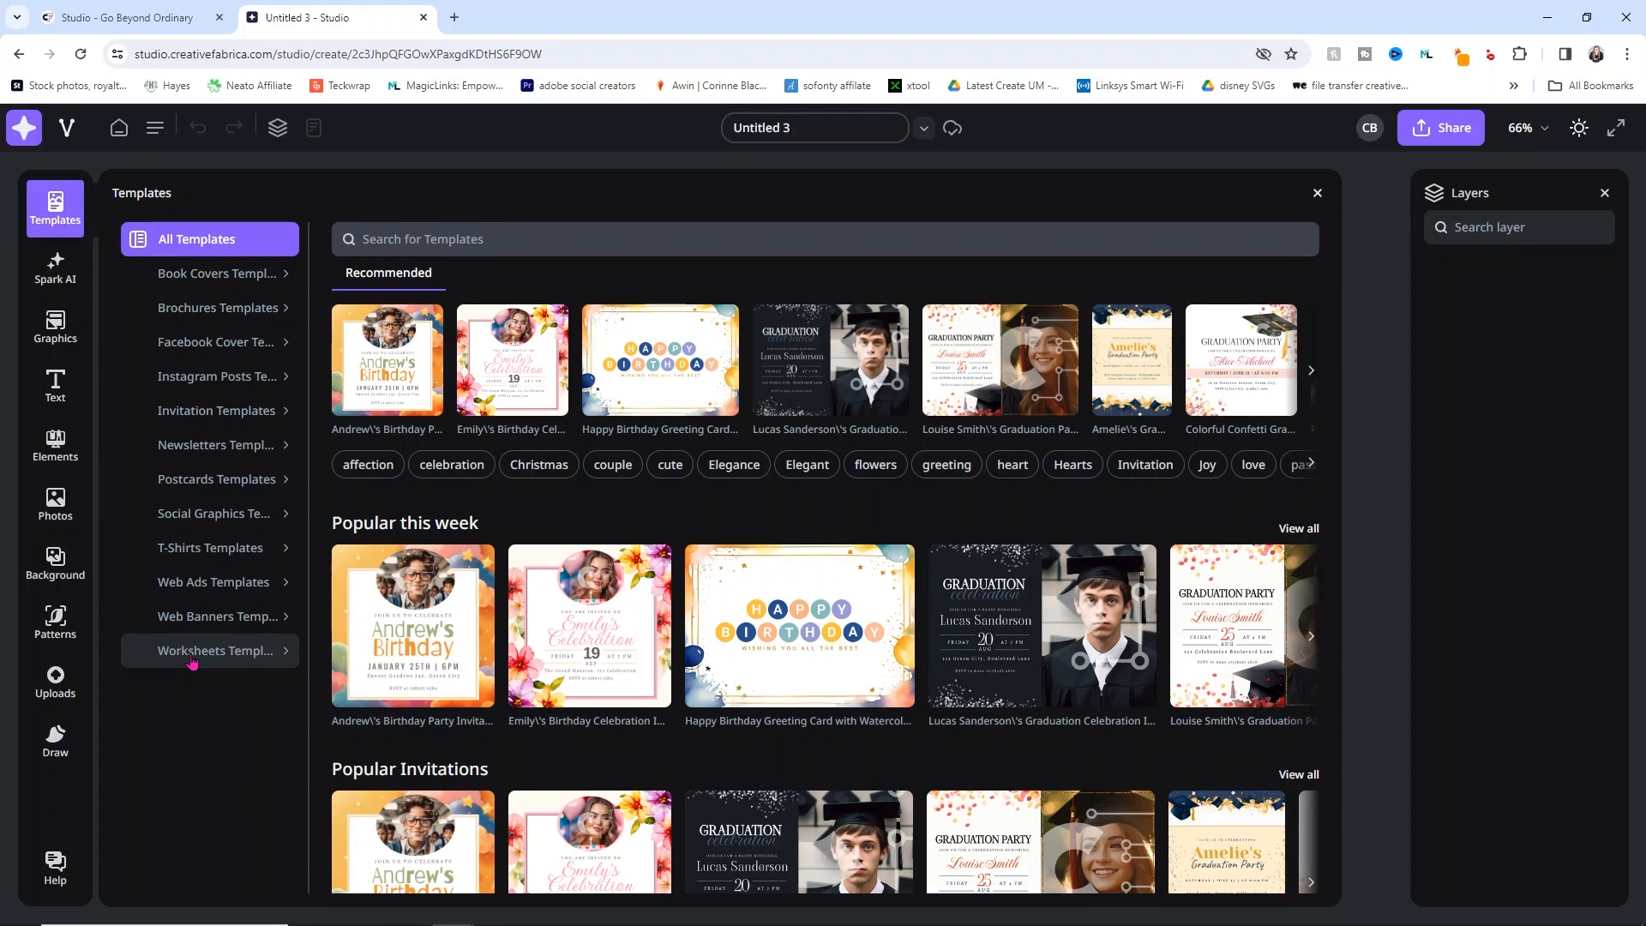
pyautogui.click(199, 547)
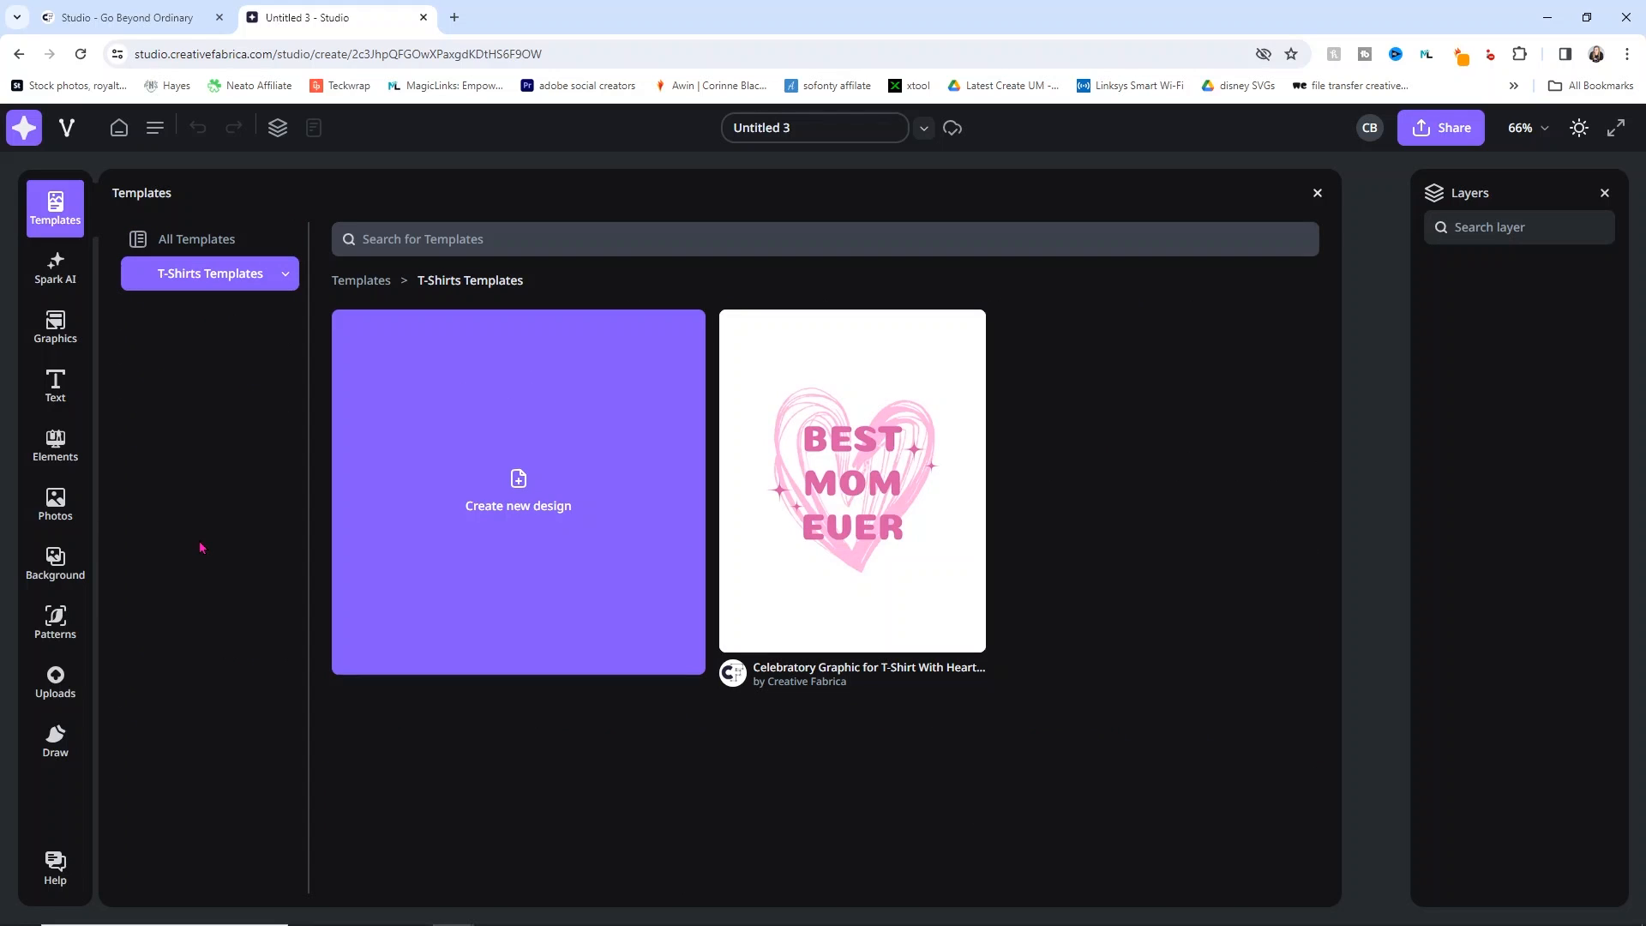
pyautogui.click(218, 248)
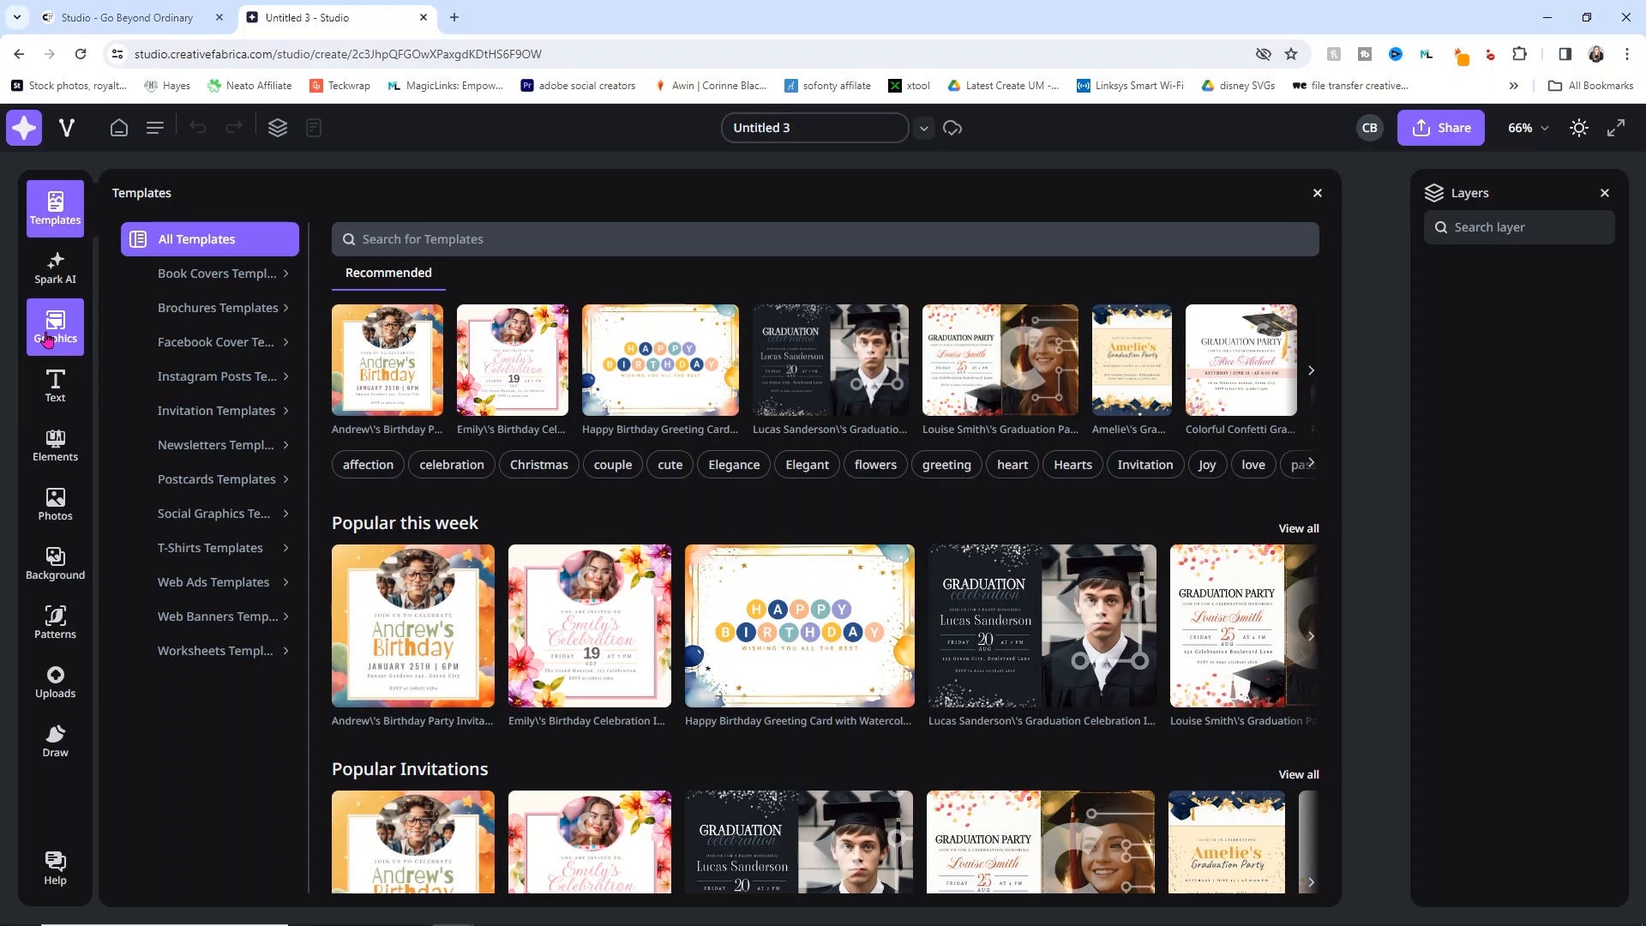
# Step: Replace the Spark AI example prompt with a cat dinner party prompt and generate images
pyautogui.click(57, 274)
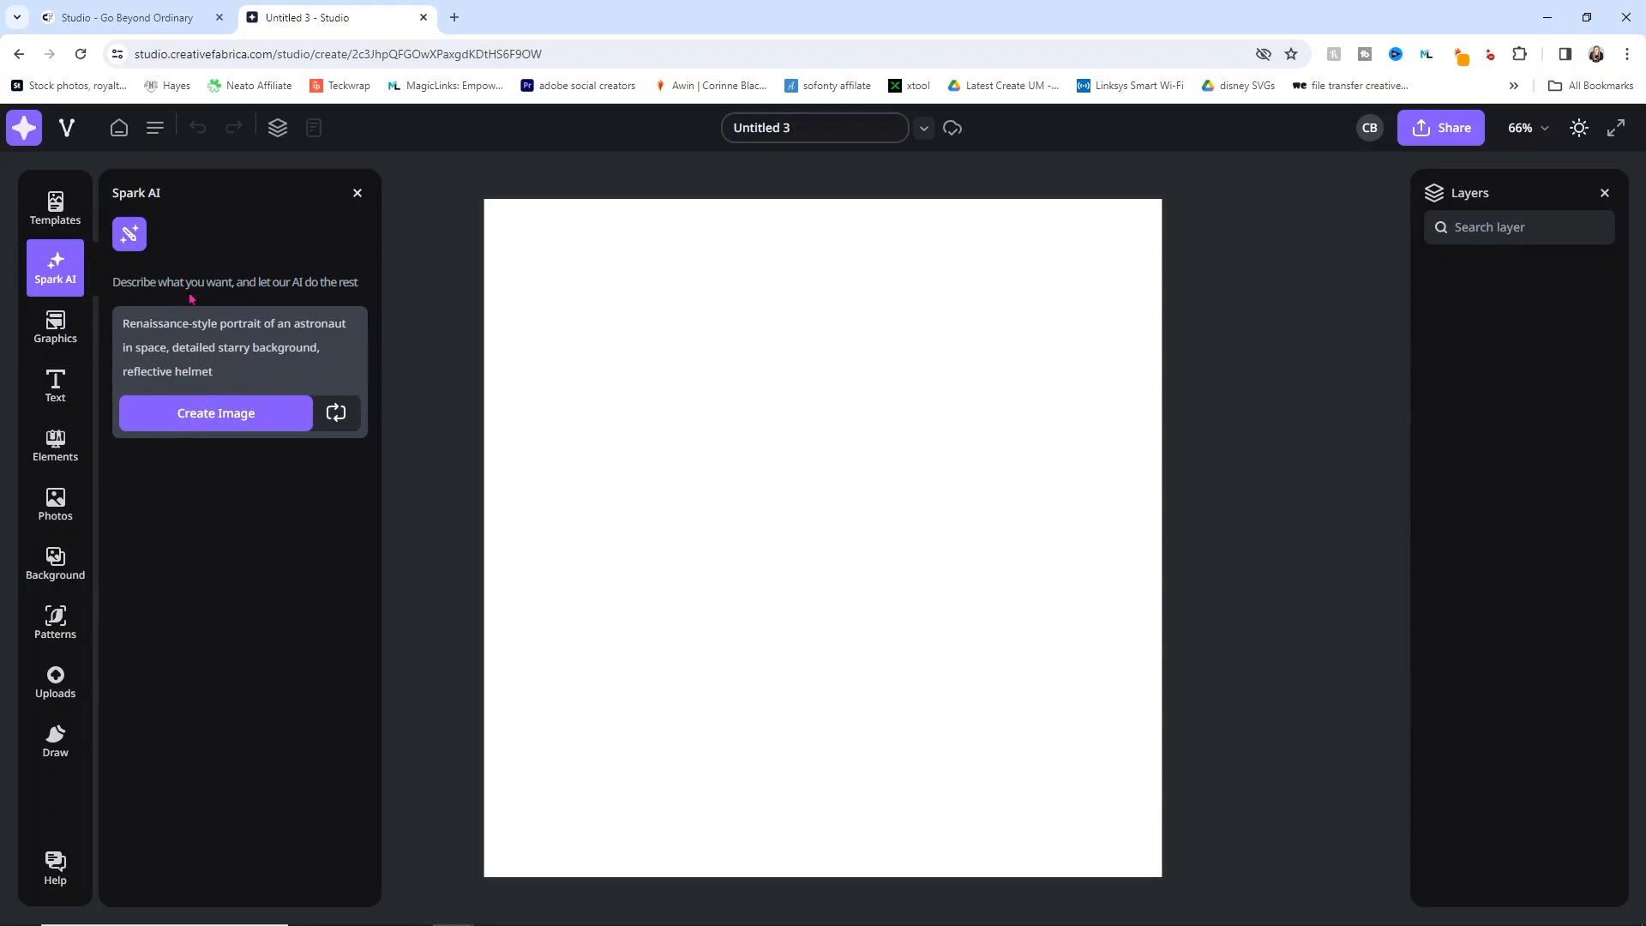
pyautogui.moveTo(225, 373); pyautogui.dragTo(116, 326)
pyautogui.press('BackSpace')
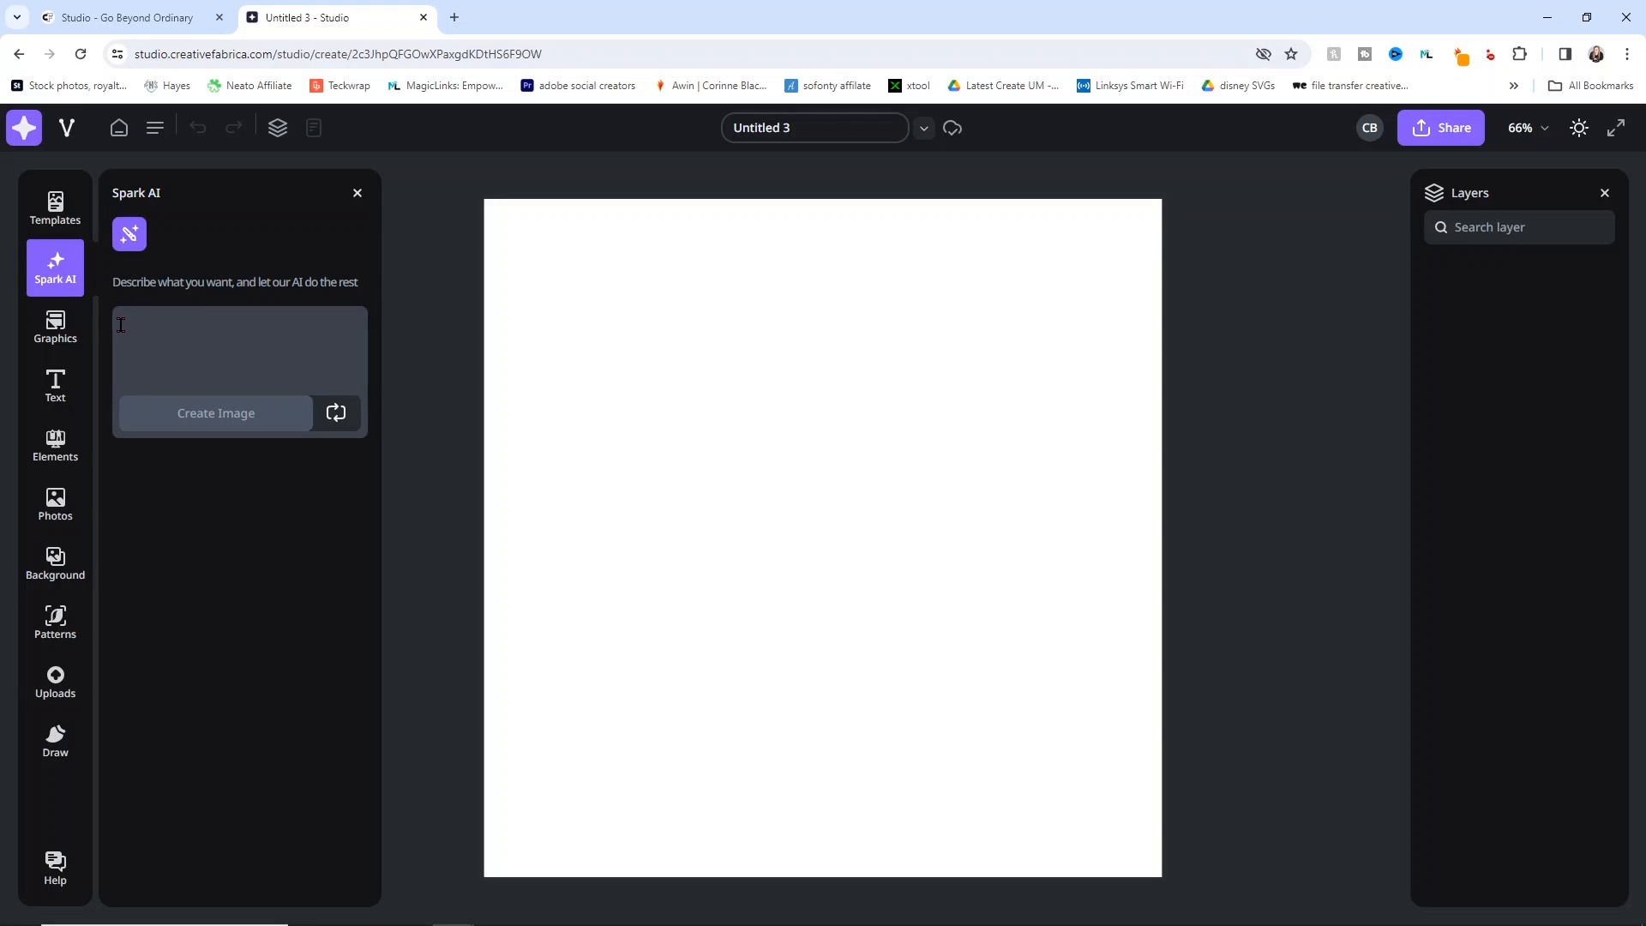
pyautogui.write('cat dinner party wearing fancy hat')
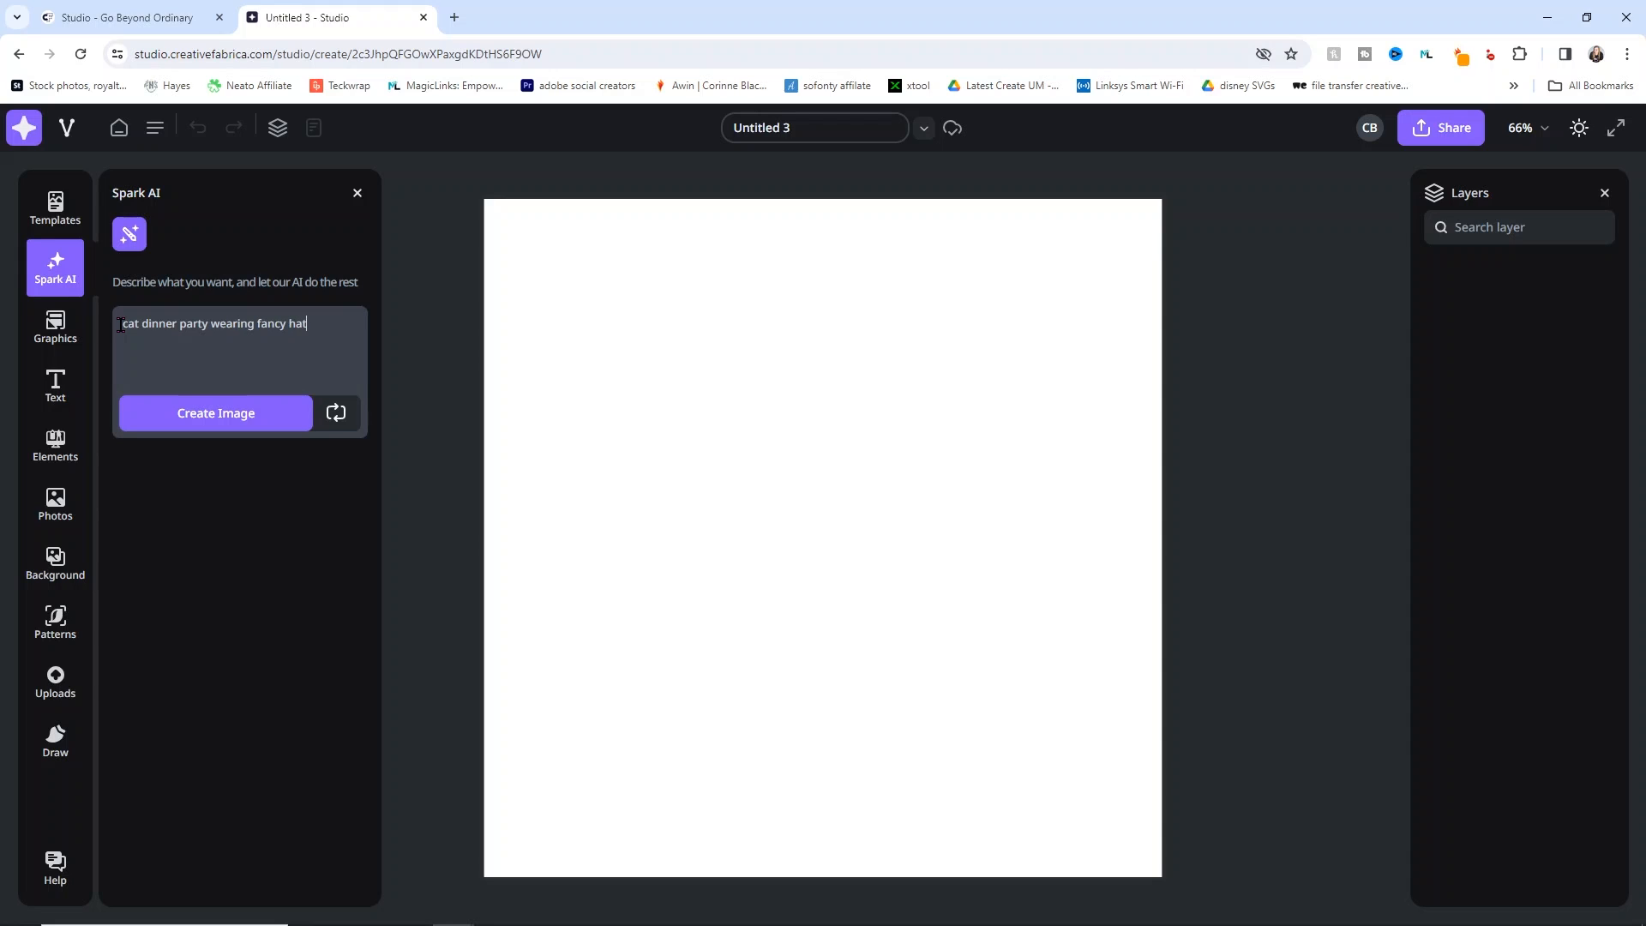
pyautogui.write('esses')
pyautogui.click(197, 422)
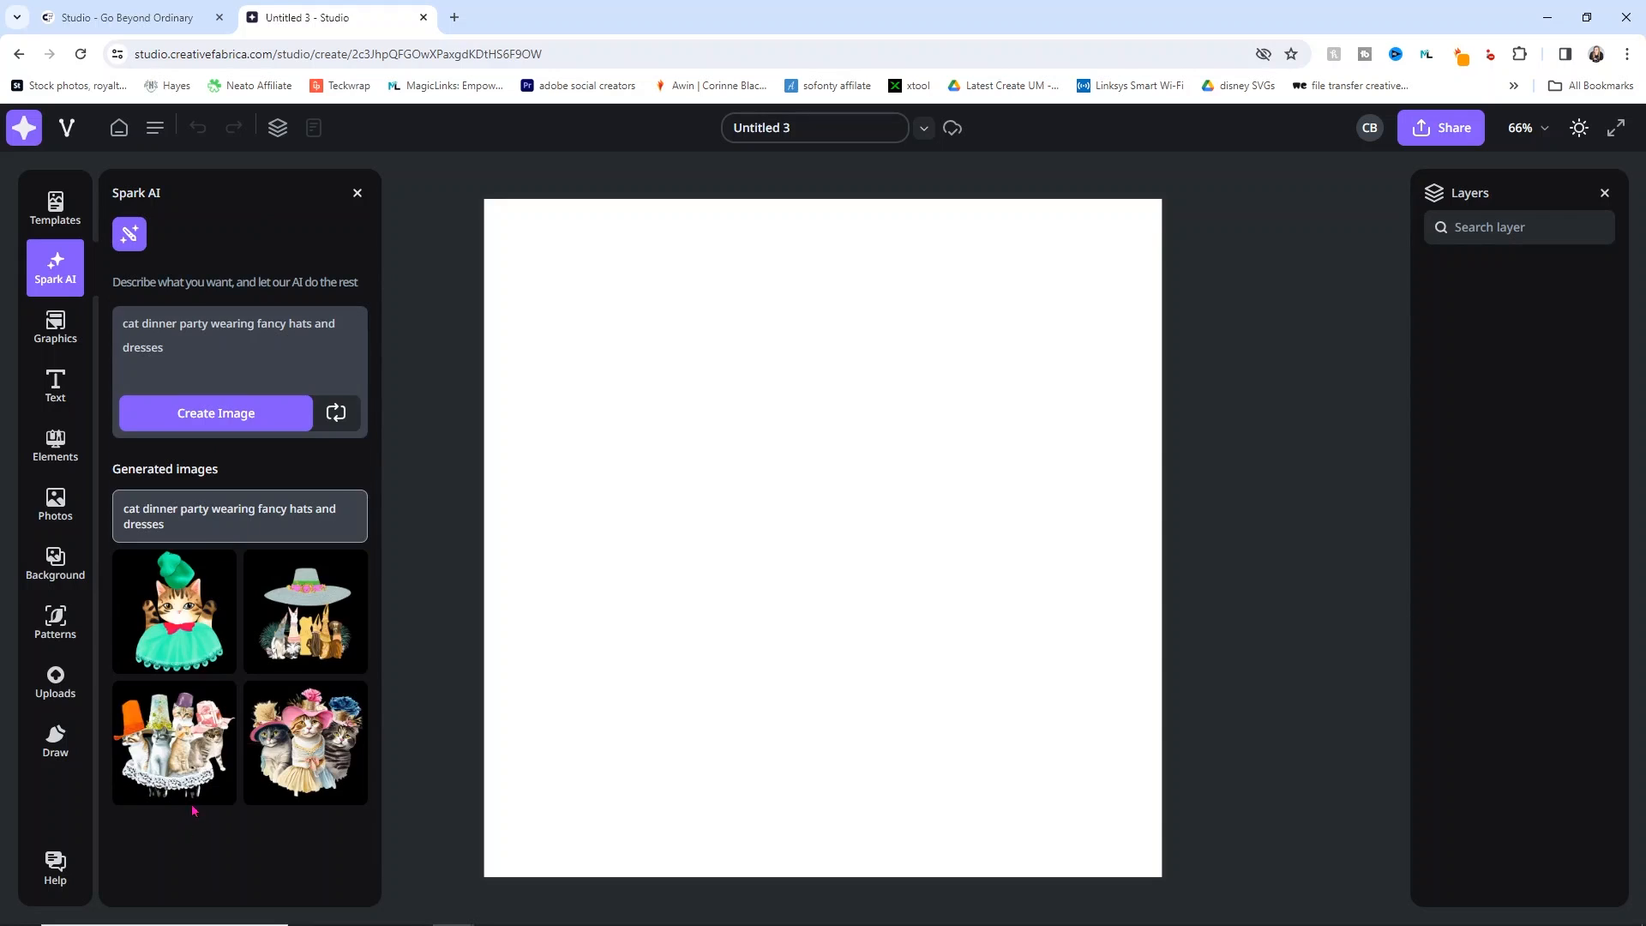
# Step: Place three generated cat images on the canvas, then delete them and close Spark AI
pyautogui.click(180, 749)
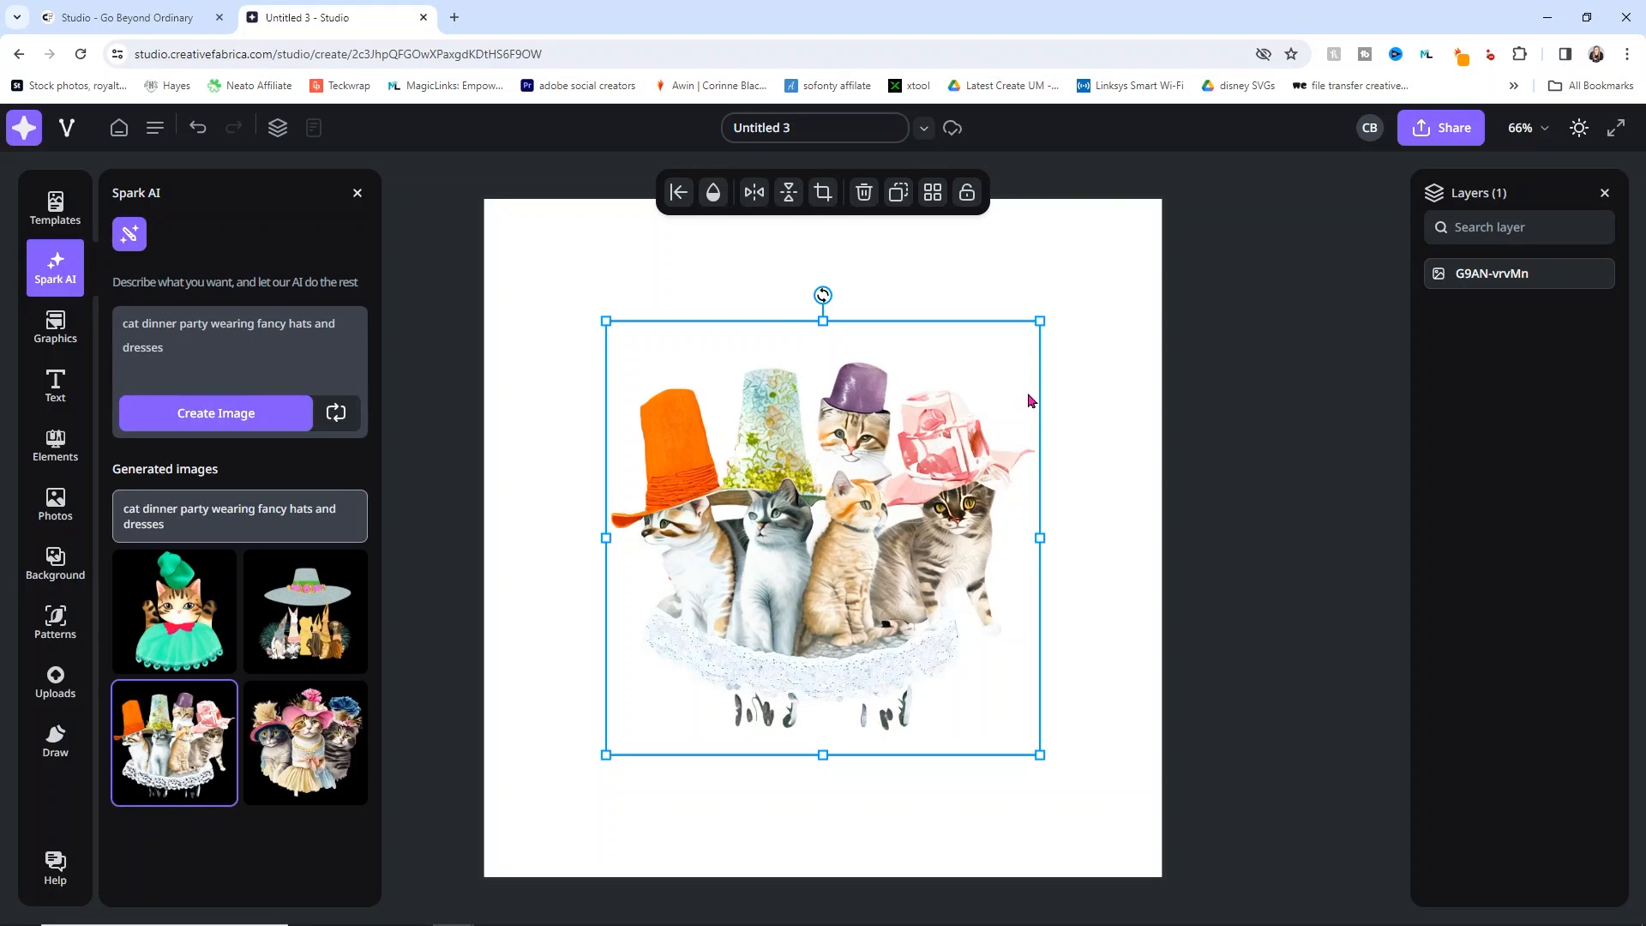
pyautogui.click(314, 736)
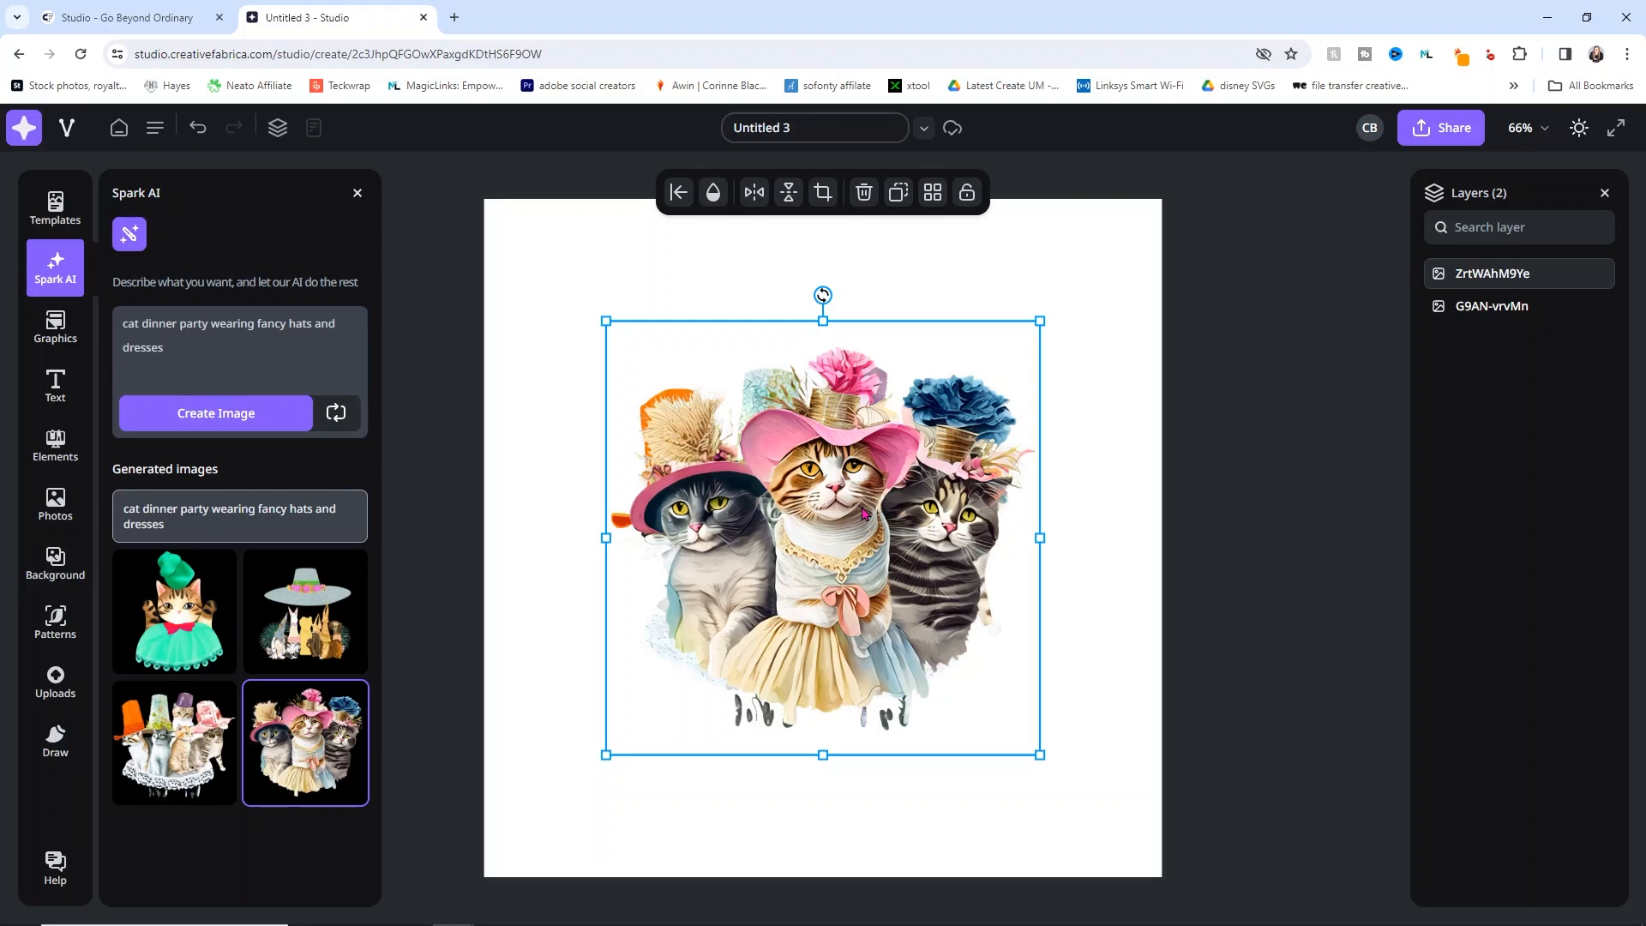
pyautogui.click(291, 634)
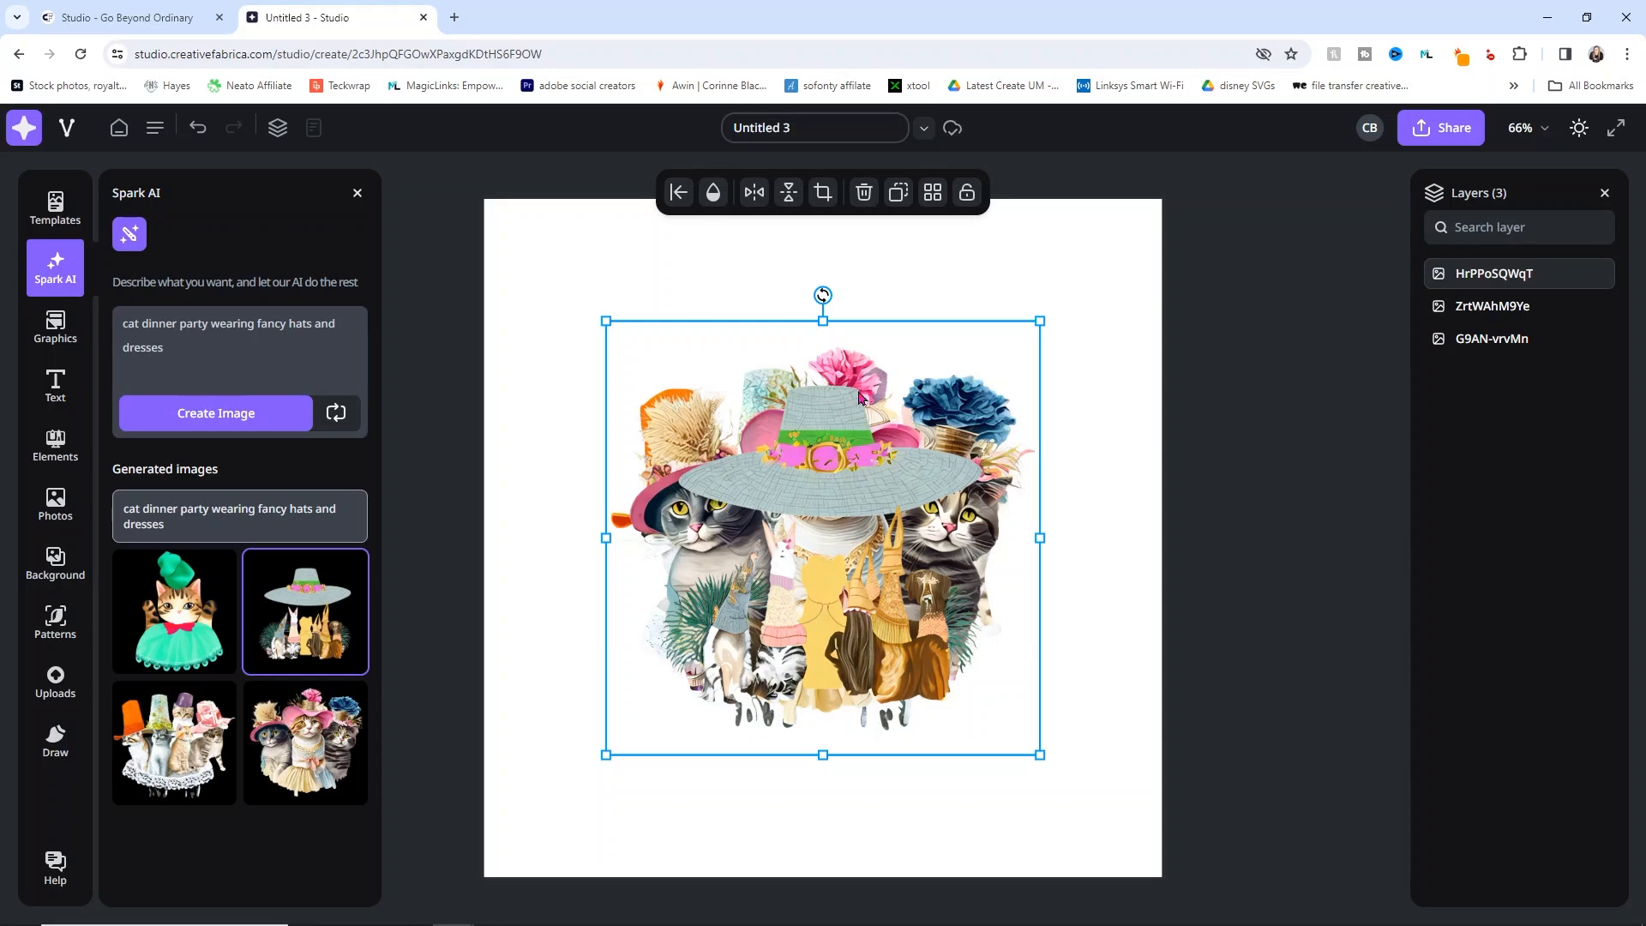
pyautogui.moveTo(845, 494); pyautogui.dragTo(917, 477)
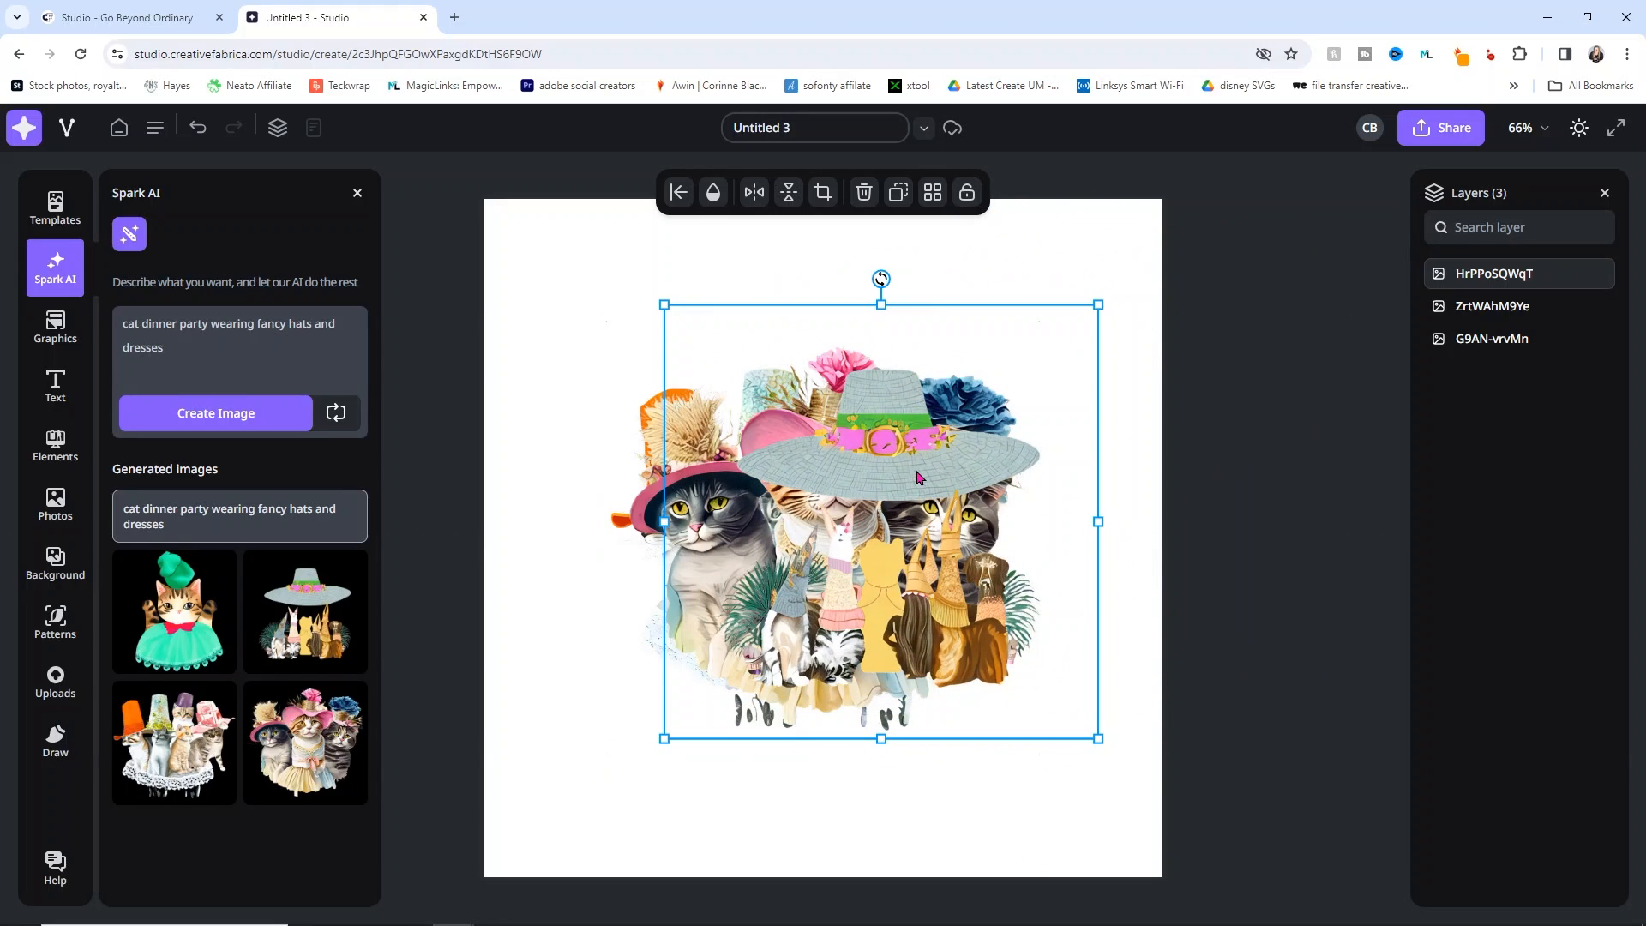
pyautogui.press('Delete')
pyautogui.press('Delete')
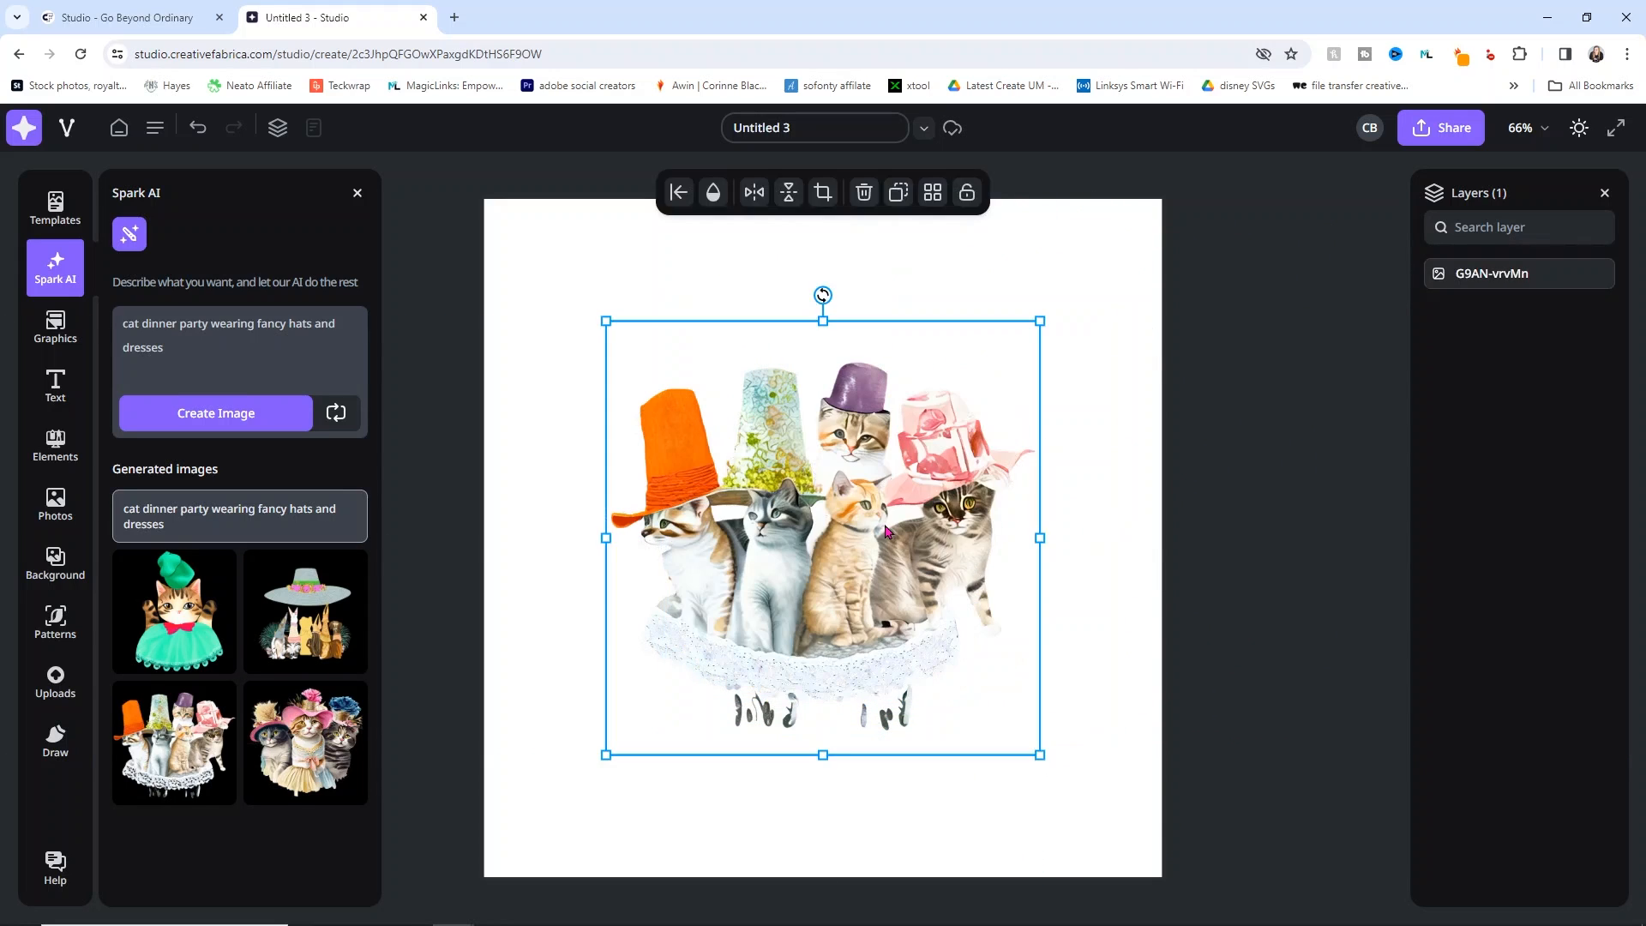
pyautogui.press('Delete')
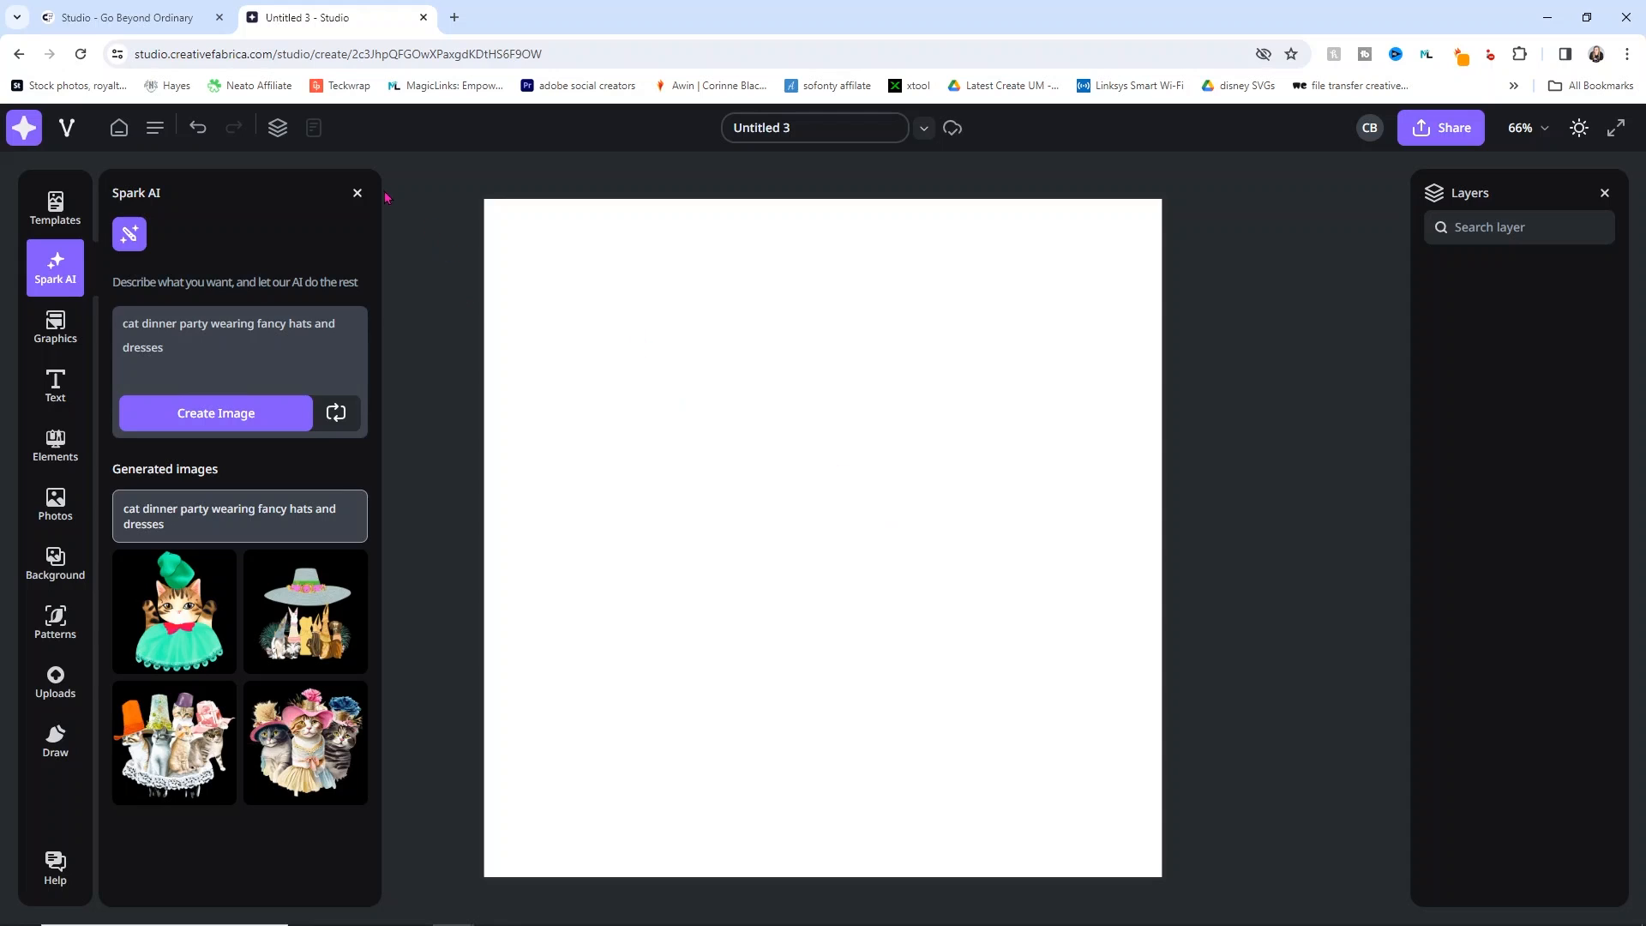
pyautogui.click(358, 193)
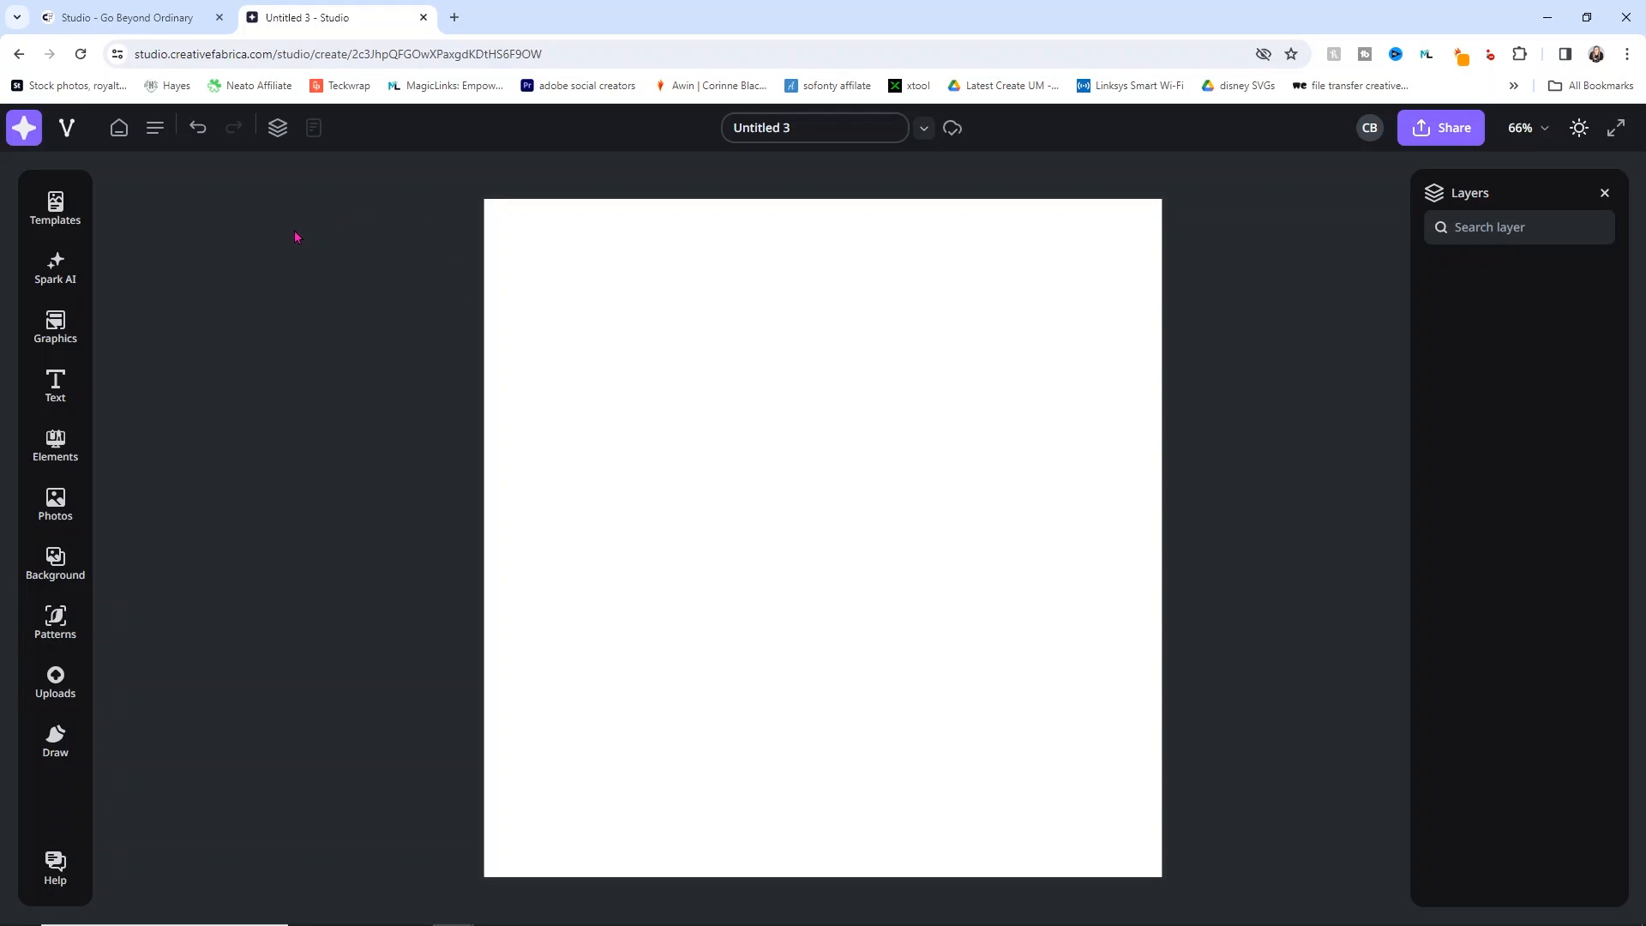
# Step: Search the Graphics library for 'cat' and add the black cat in a knit cap
pyautogui.click(55, 327)
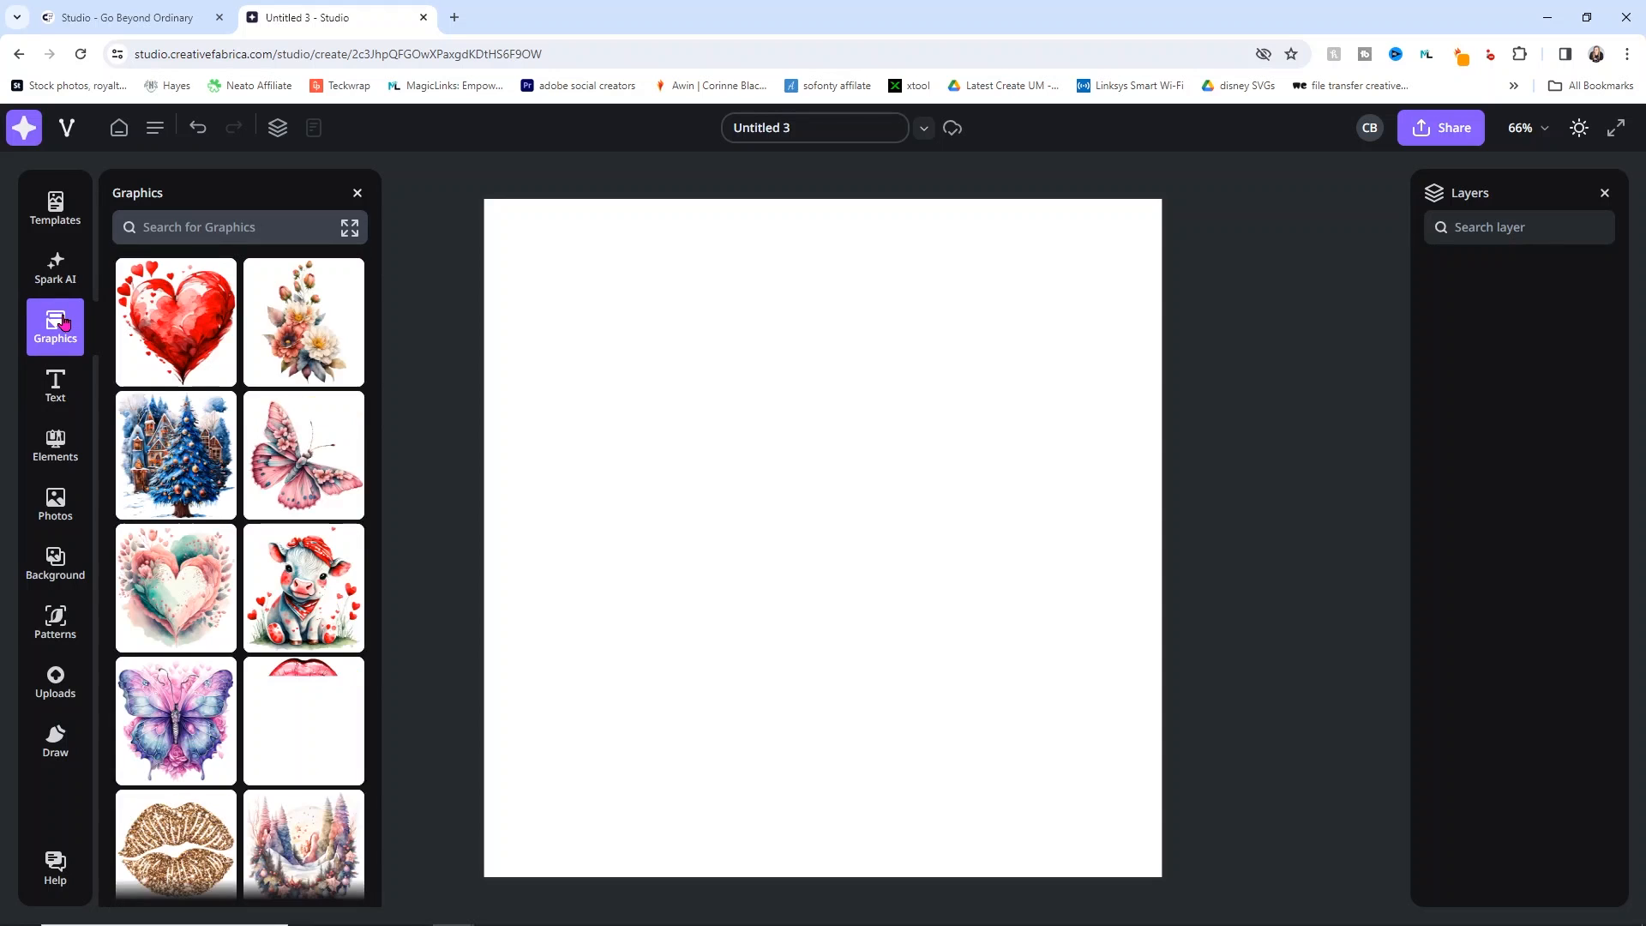
pyautogui.click(238, 216)
pyautogui.write('cat')
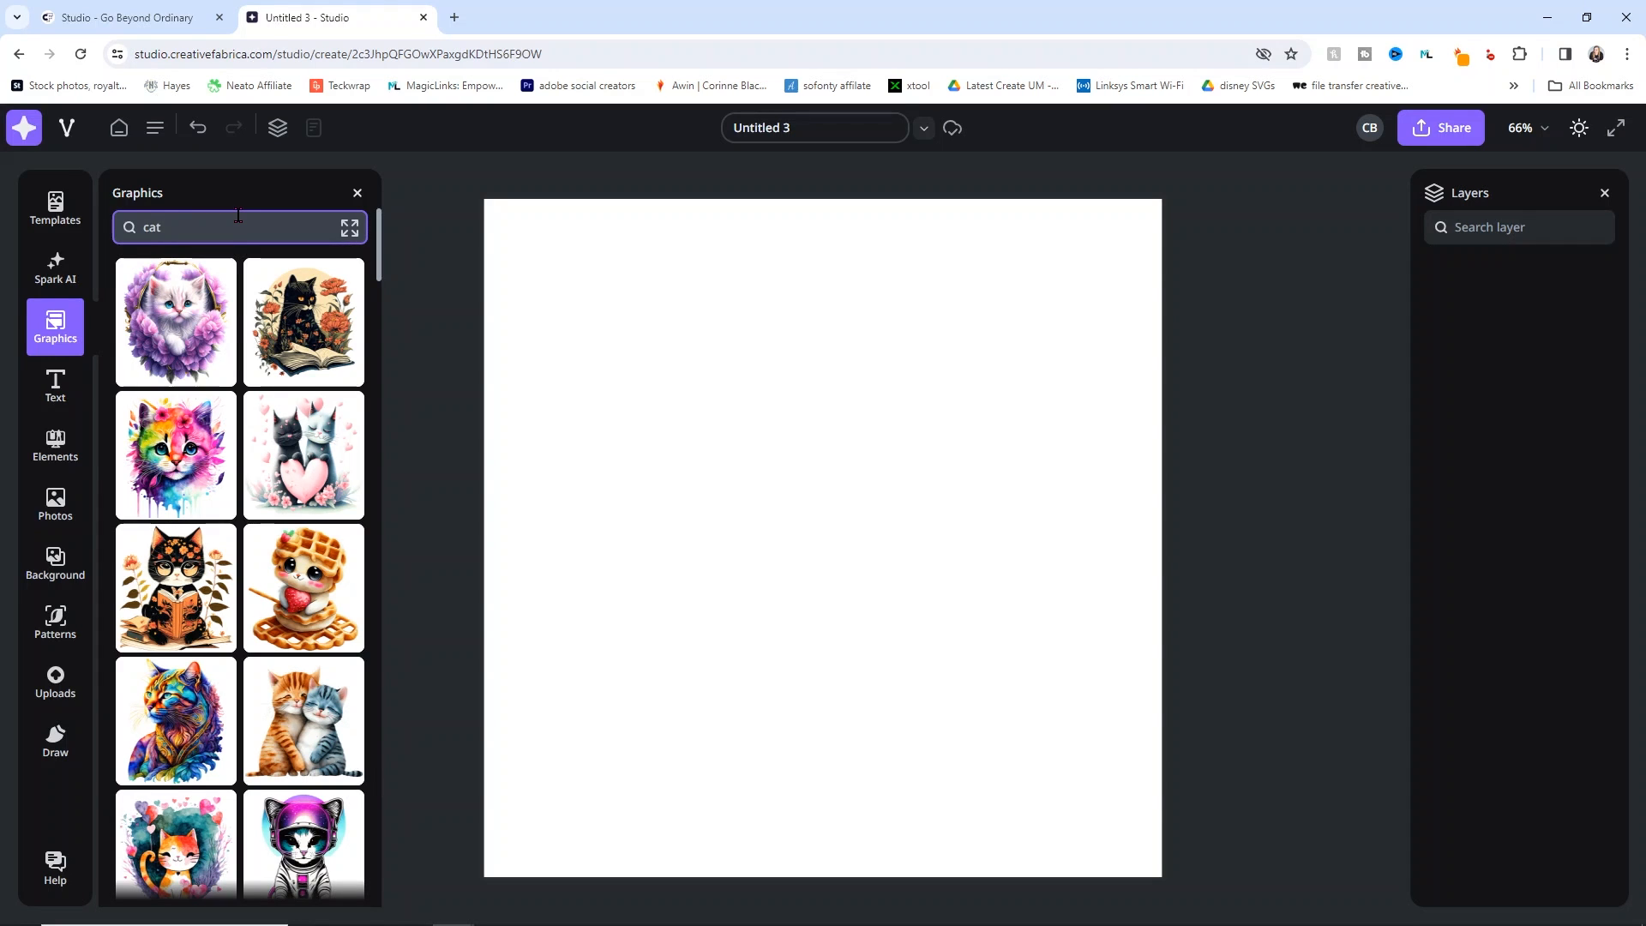
pyautogui.scroll(-2, 235, 446)
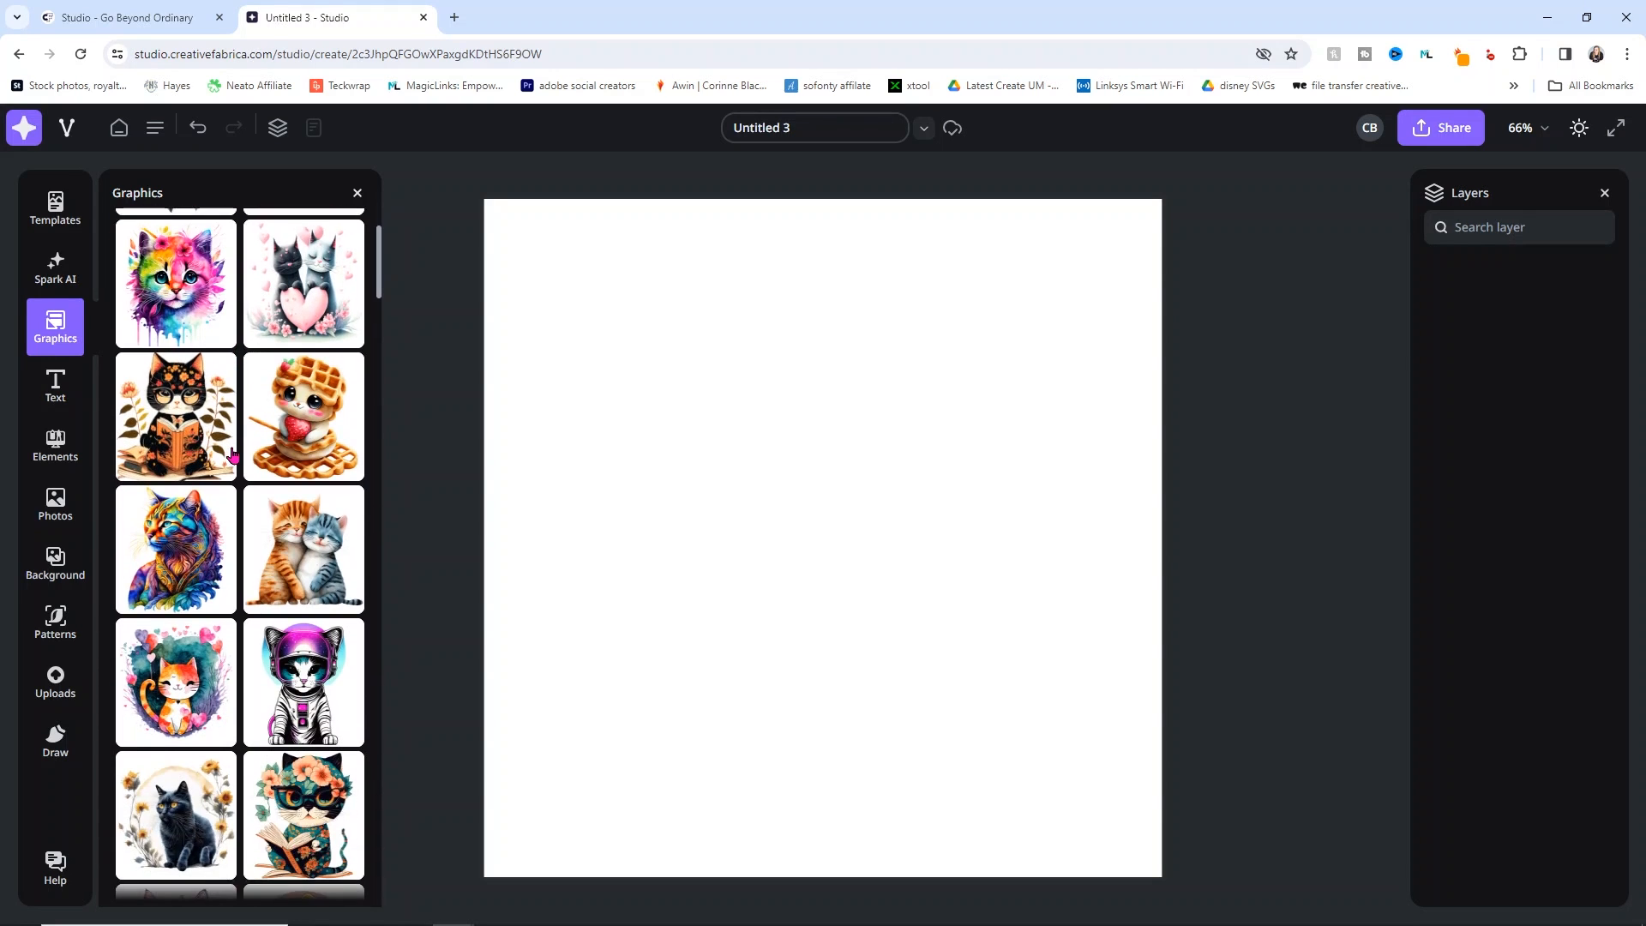
pyautogui.scroll(-4, 233, 456)
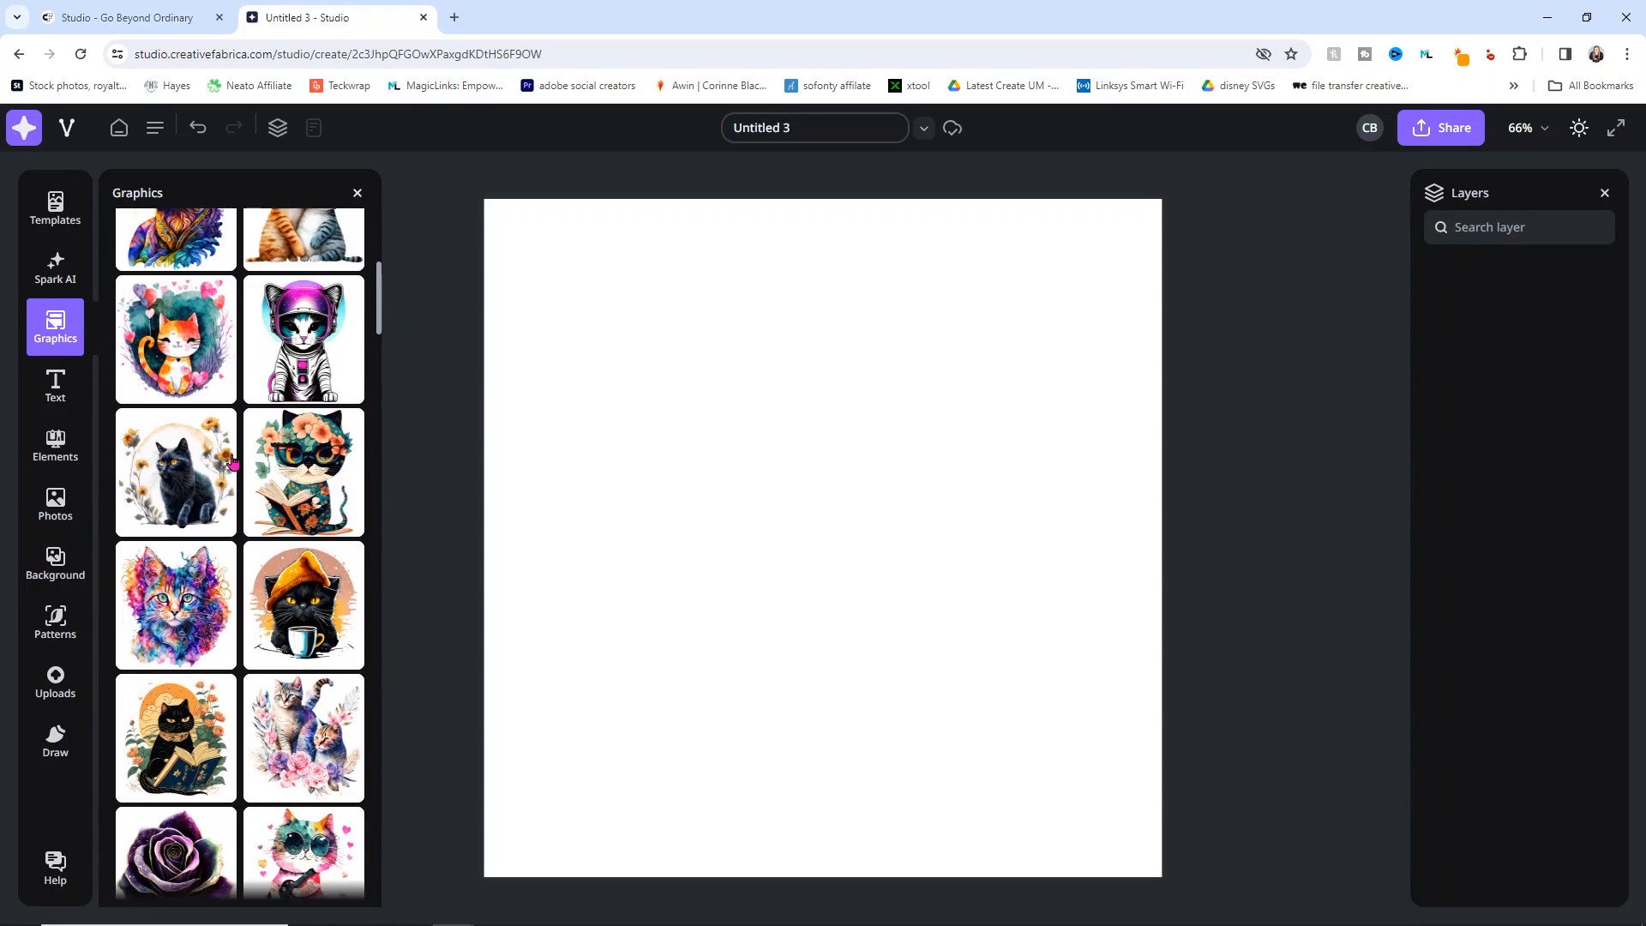
pyautogui.scroll(-3, 233, 462)
pyautogui.click(300, 368)
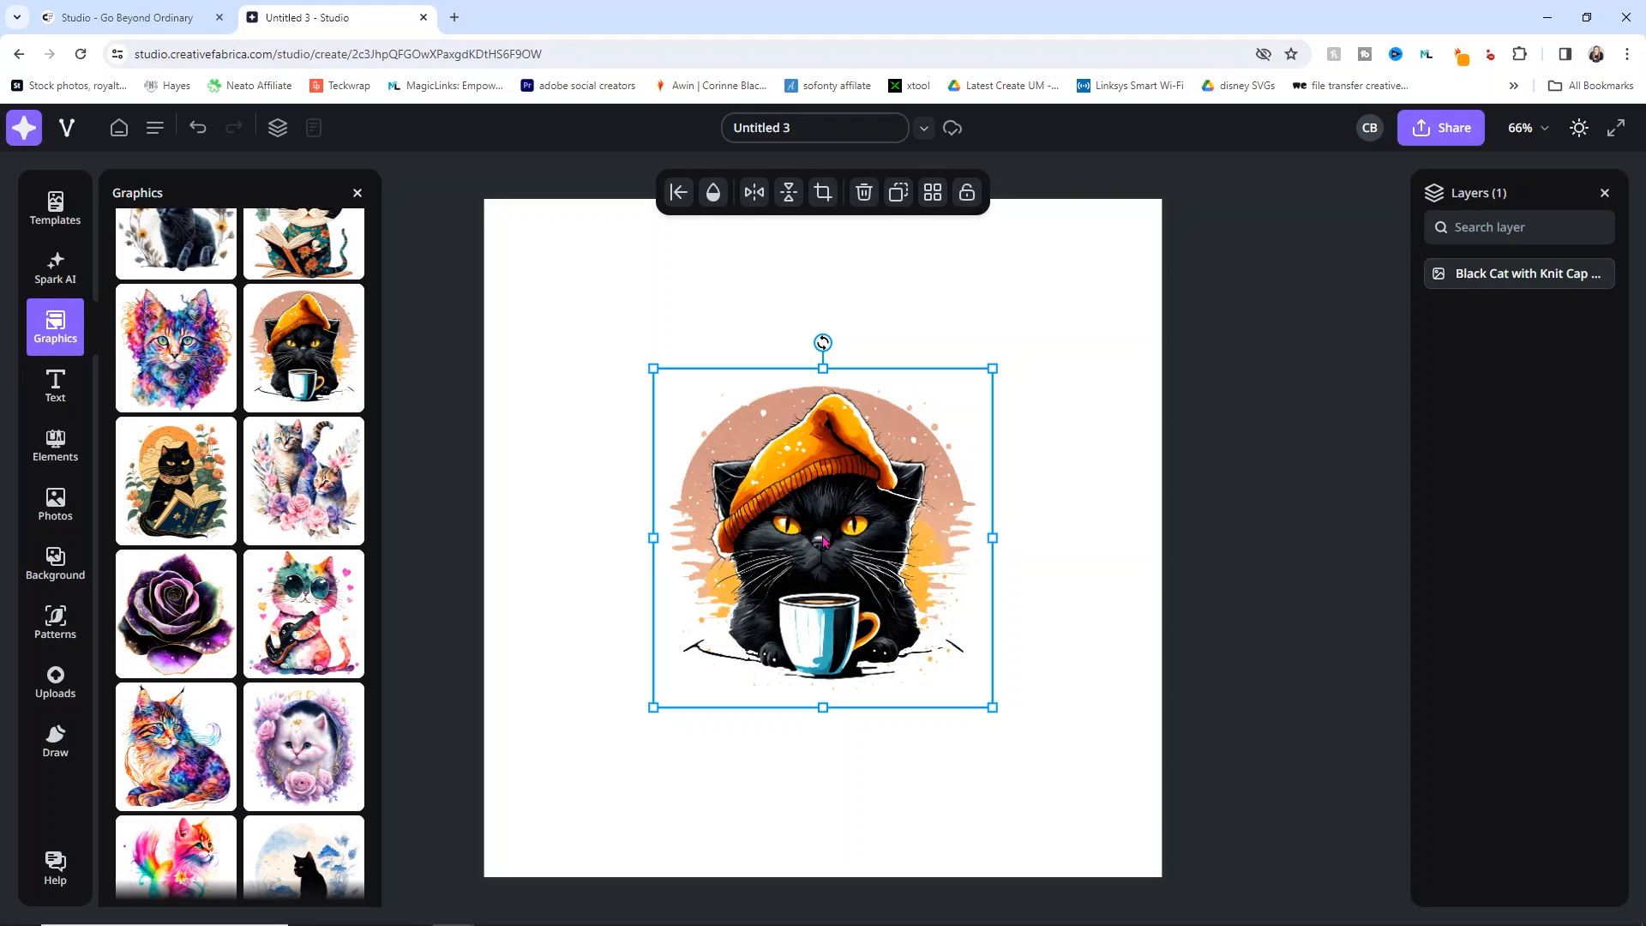
# Step: Add the blue black-cat silhouette, rearrange both cats, then delete them both
pyautogui.scroll(-4, 291, 567)
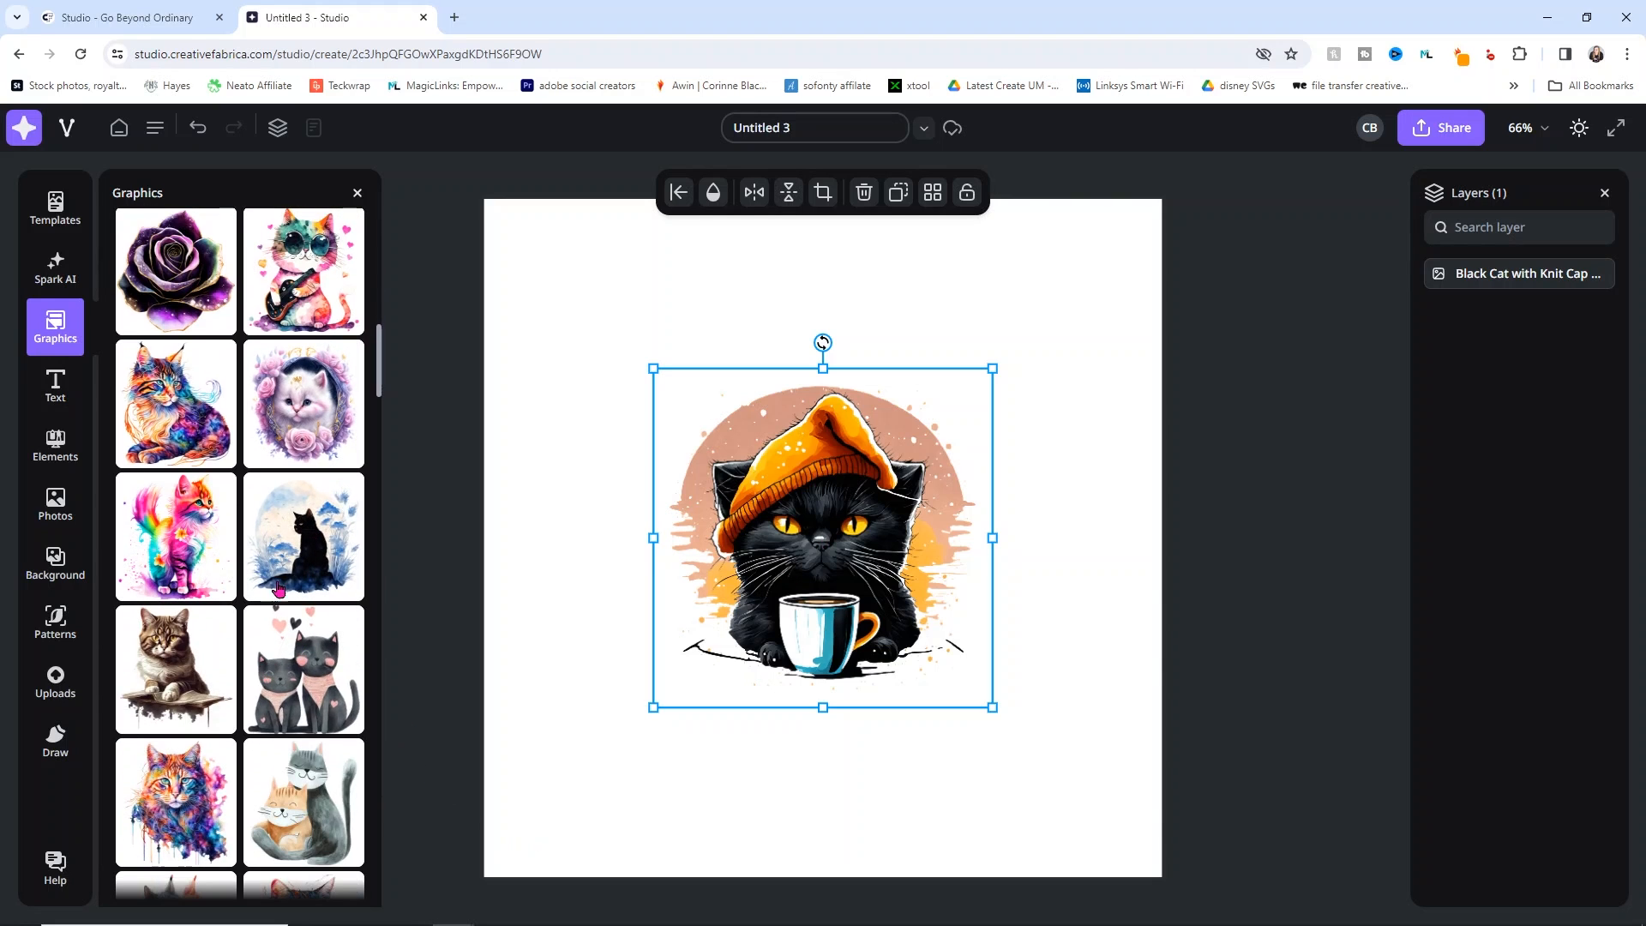
pyautogui.click(292, 567)
pyautogui.moveTo(822, 560); pyautogui.dragTo(1007, 715)
pyautogui.moveTo(775, 503); pyautogui.dragTo(641, 353)
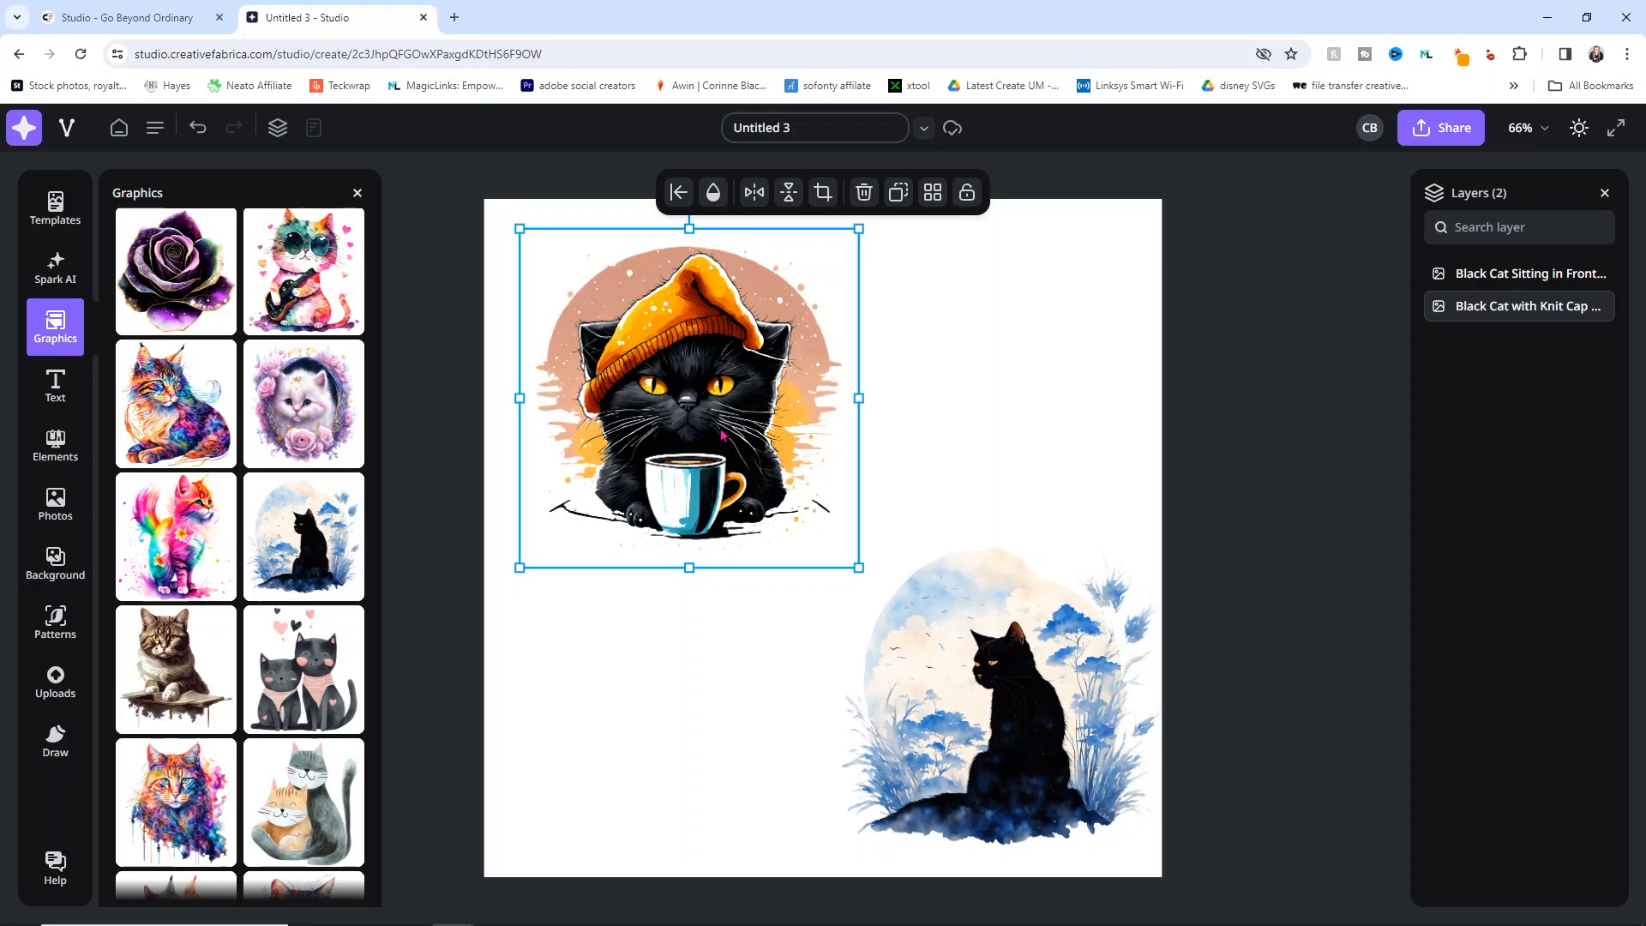
pyautogui.moveTo(982, 670); pyautogui.dragTo(944, 661)
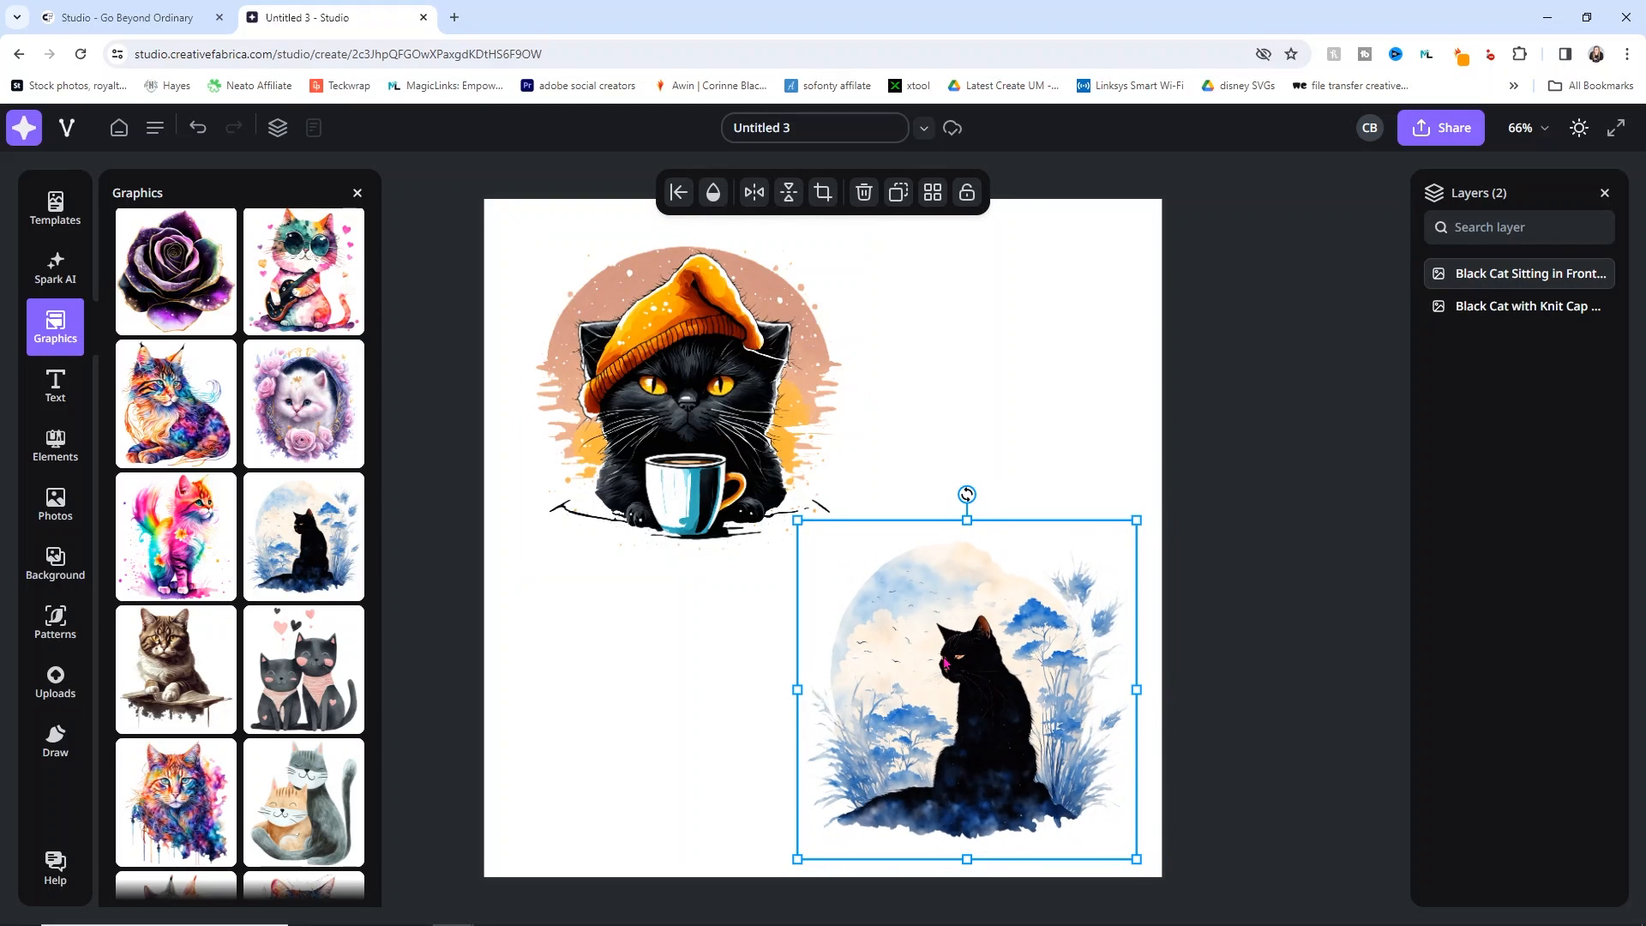
pyautogui.press('Delete')
pyautogui.click(742, 437)
pyautogui.press('Delete')
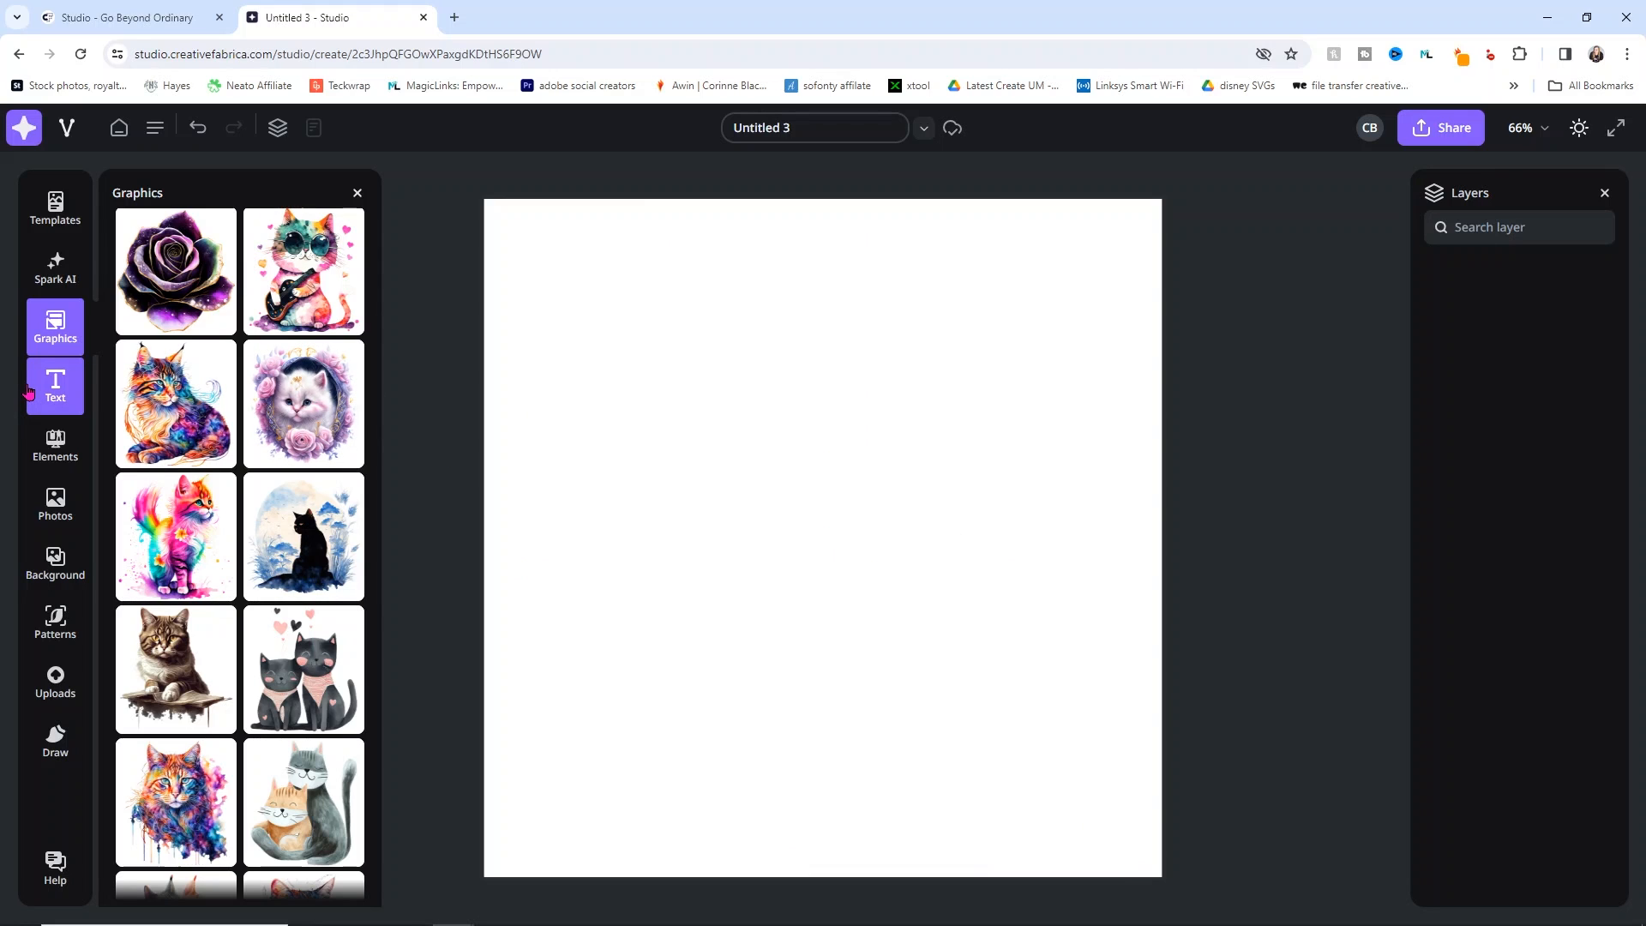
# Step: Add a new text field containing a person's full name and browse the font list
pyautogui.click(74, 394)
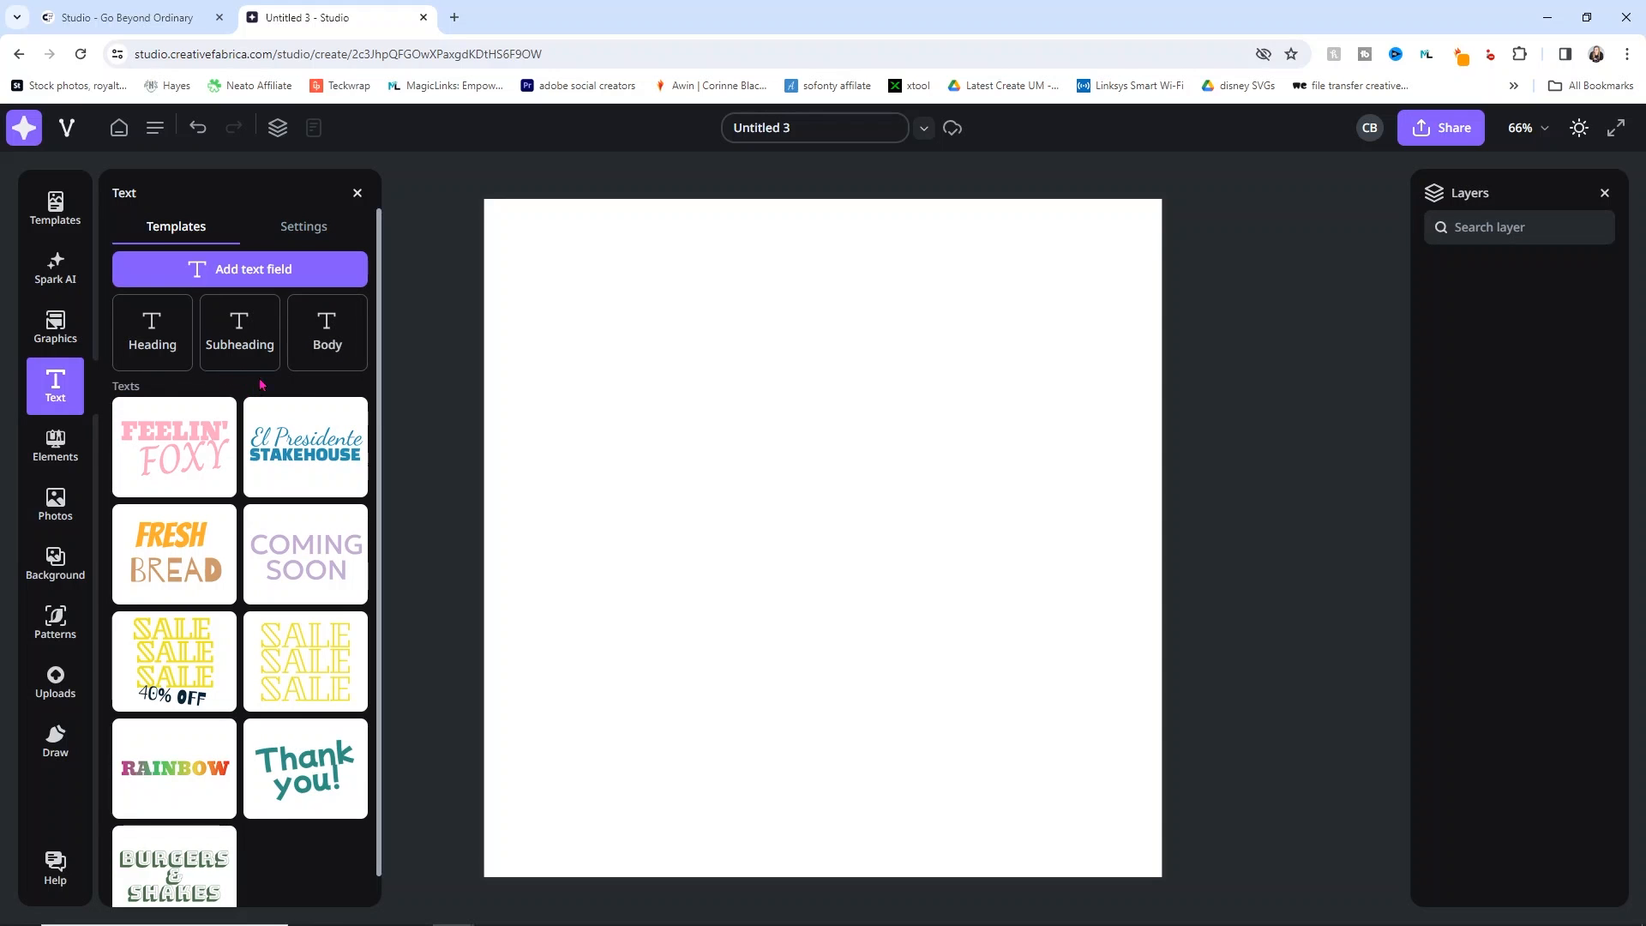
pyautogui.scroll(-1, 274, 567)
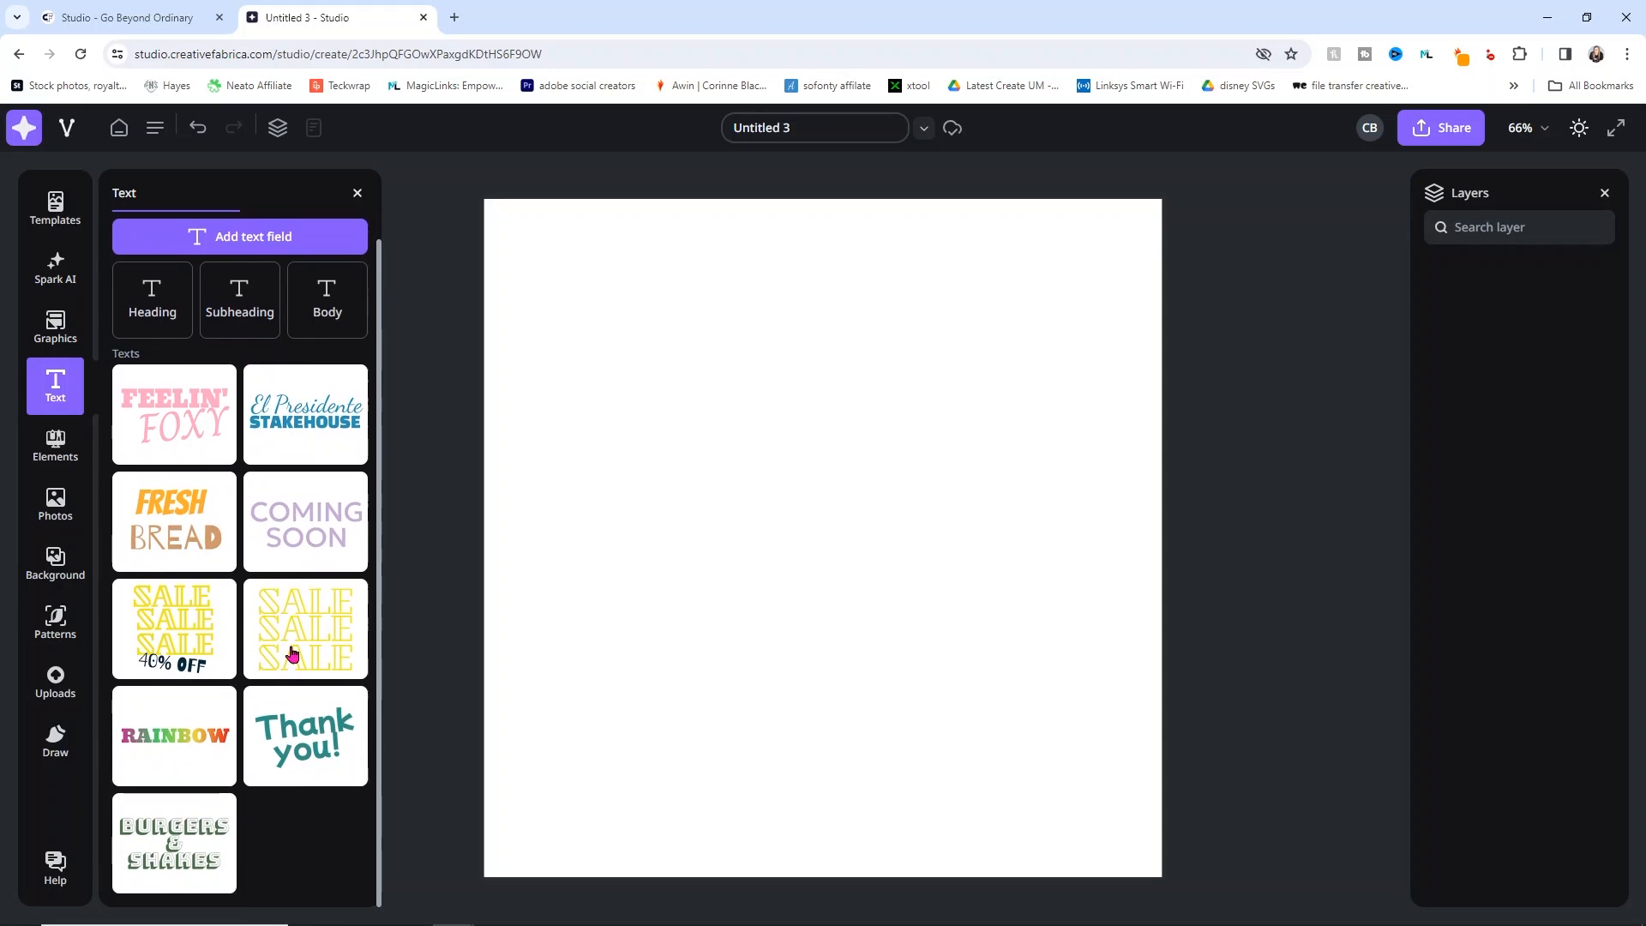
pyautogui.scroll(1, 265, 509)
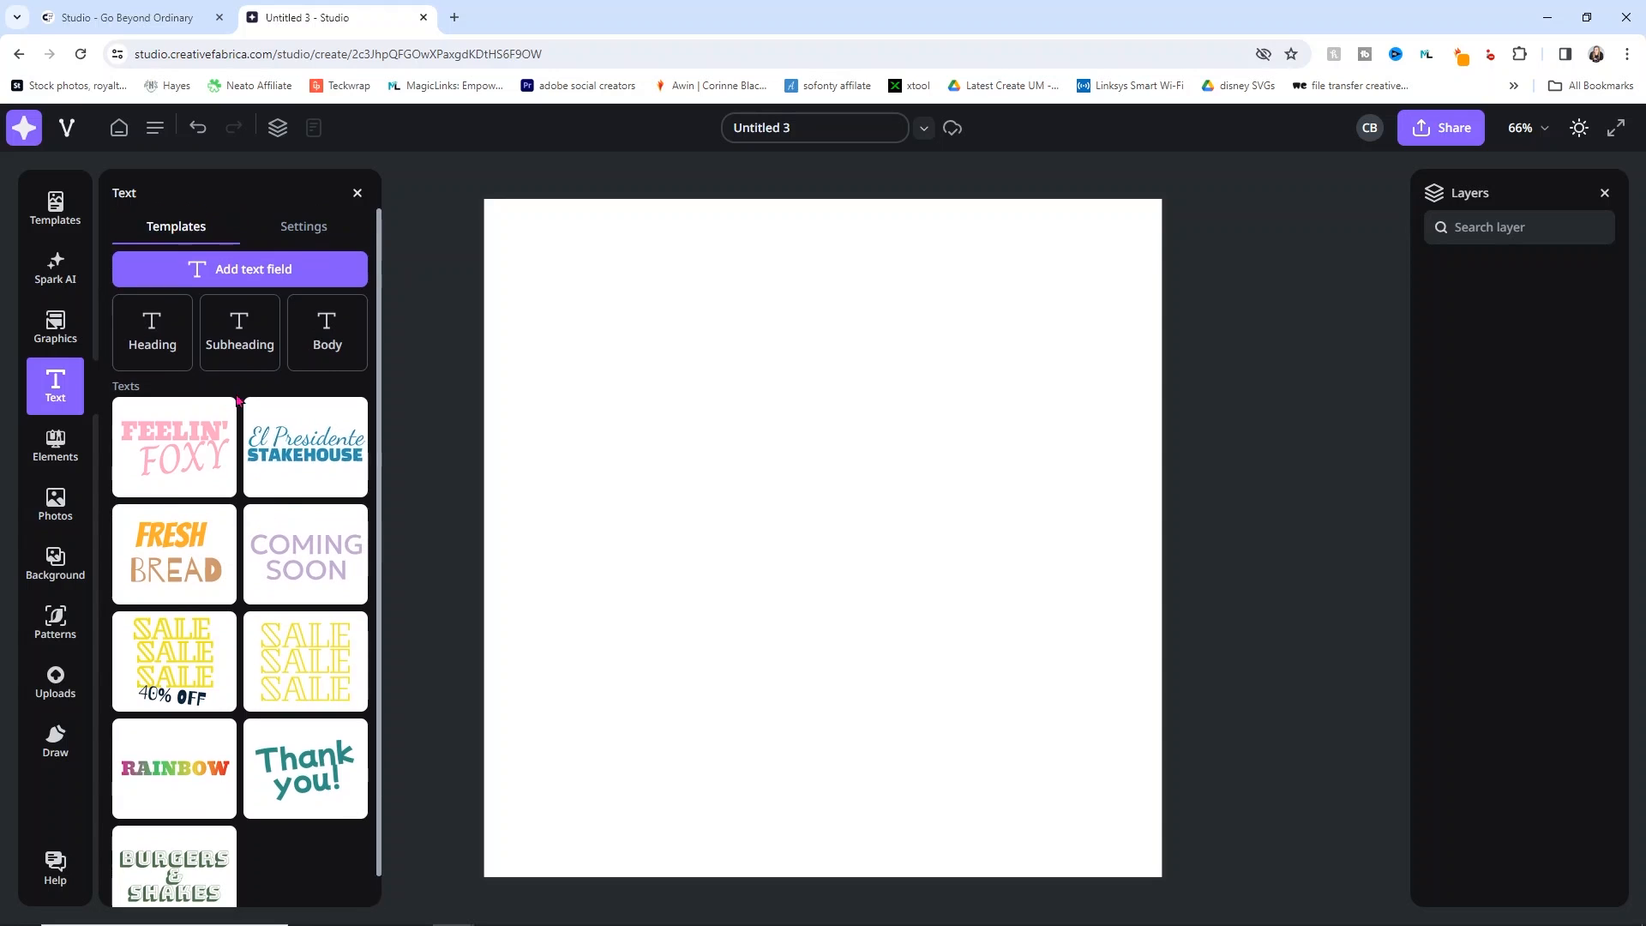
pyautogui.click(249, 268)
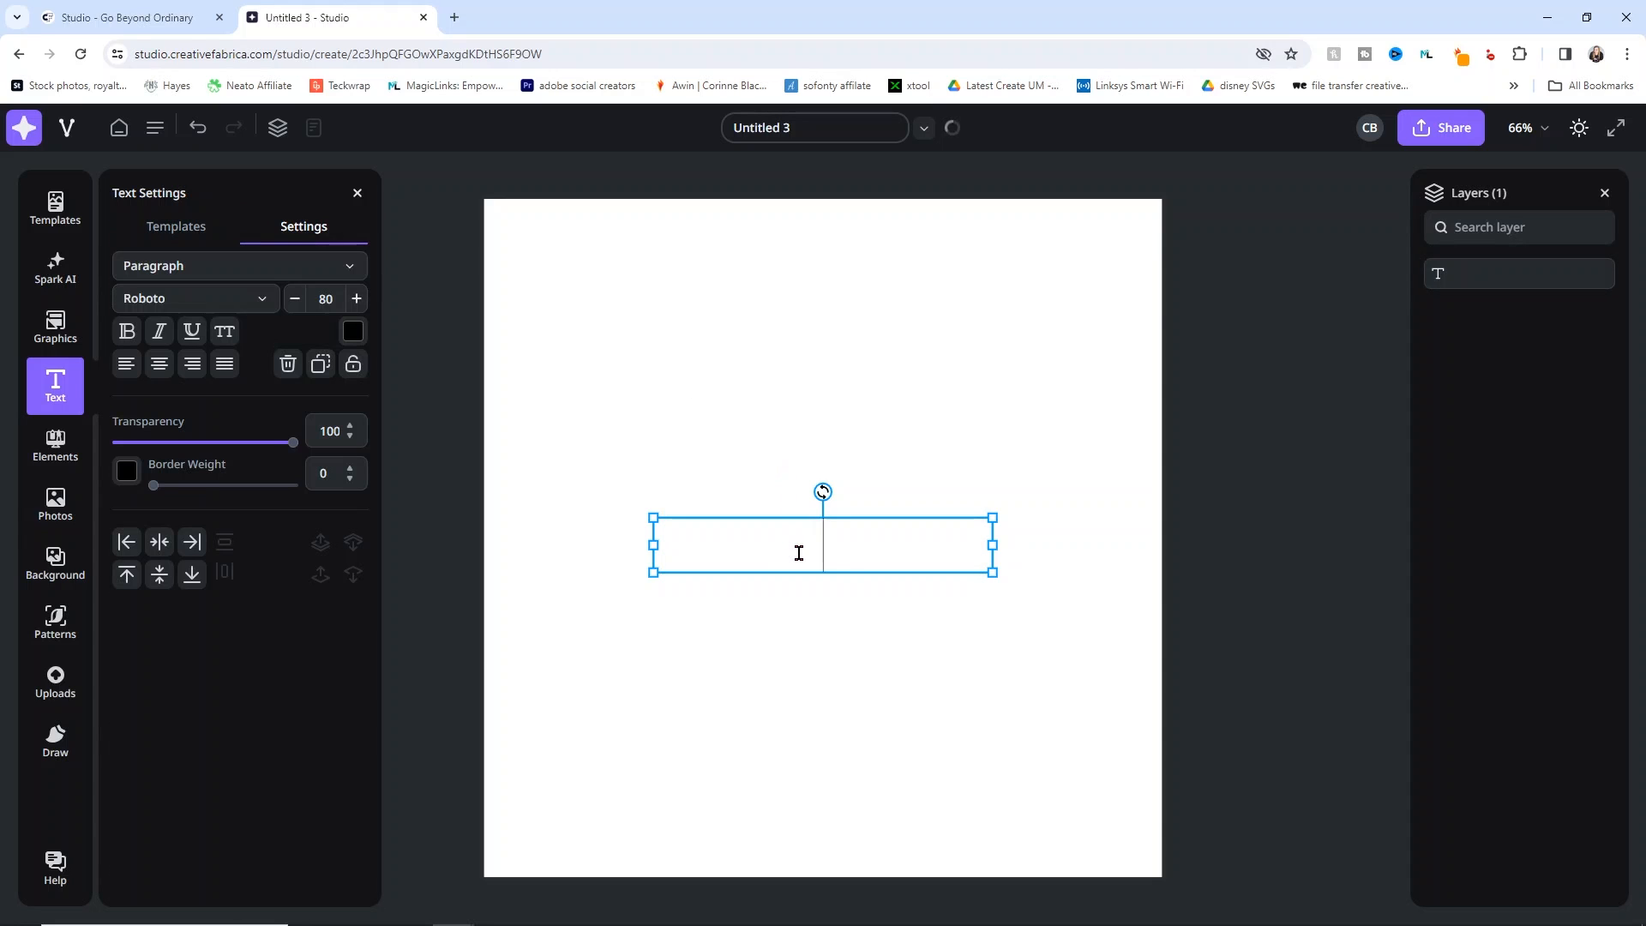
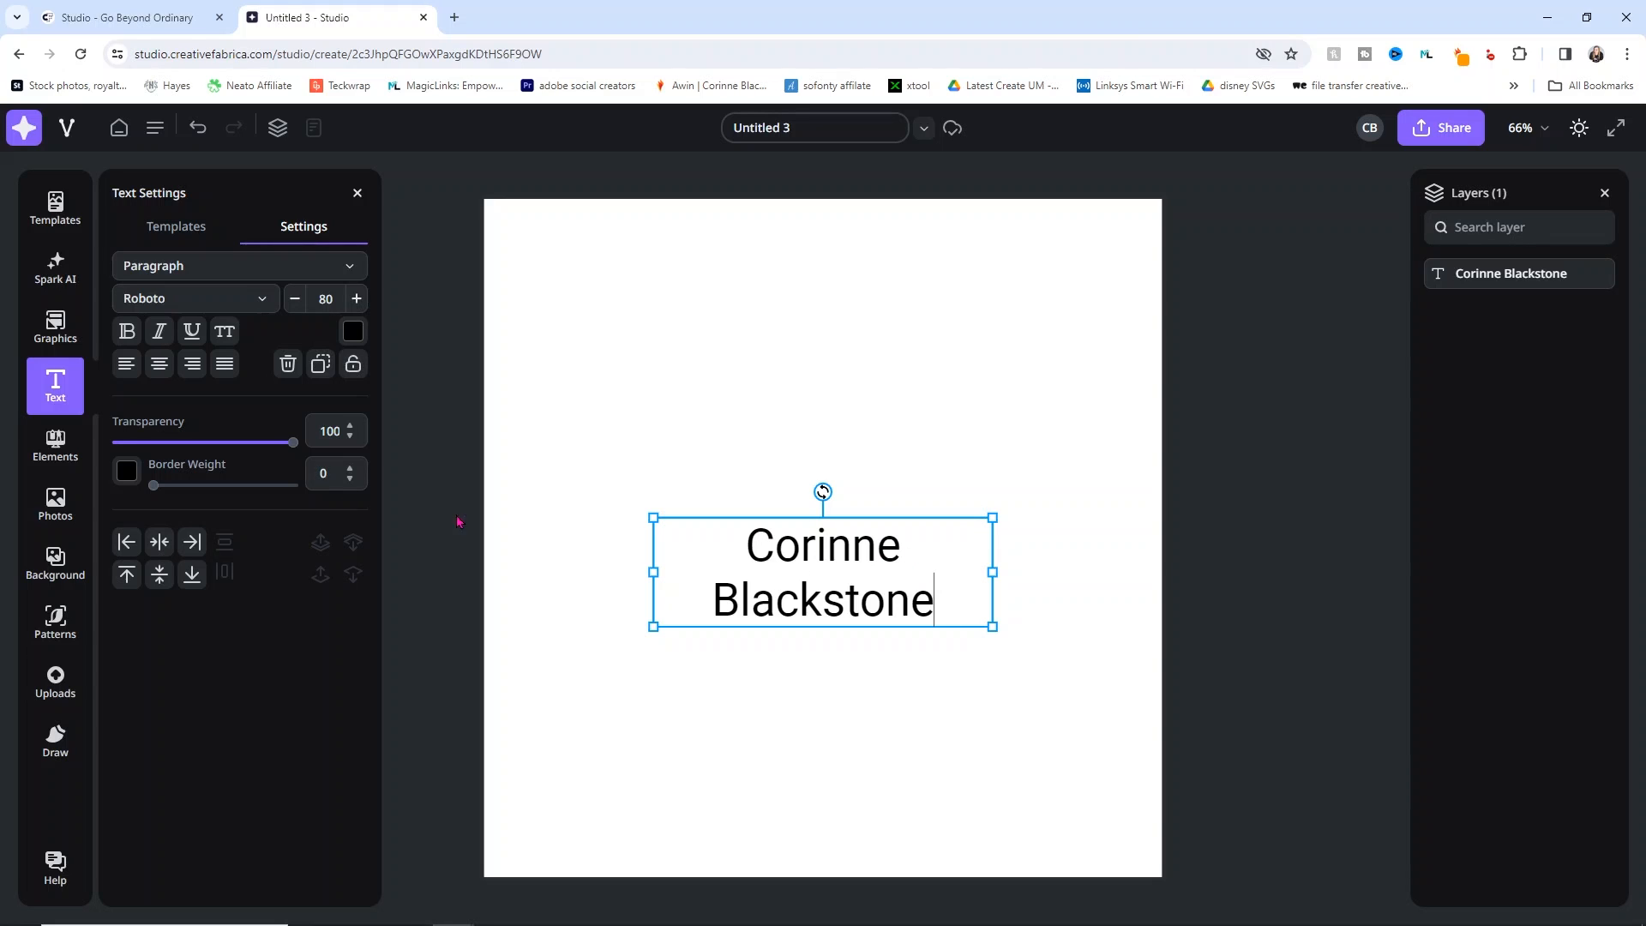
pyautogui.click(266, 302)
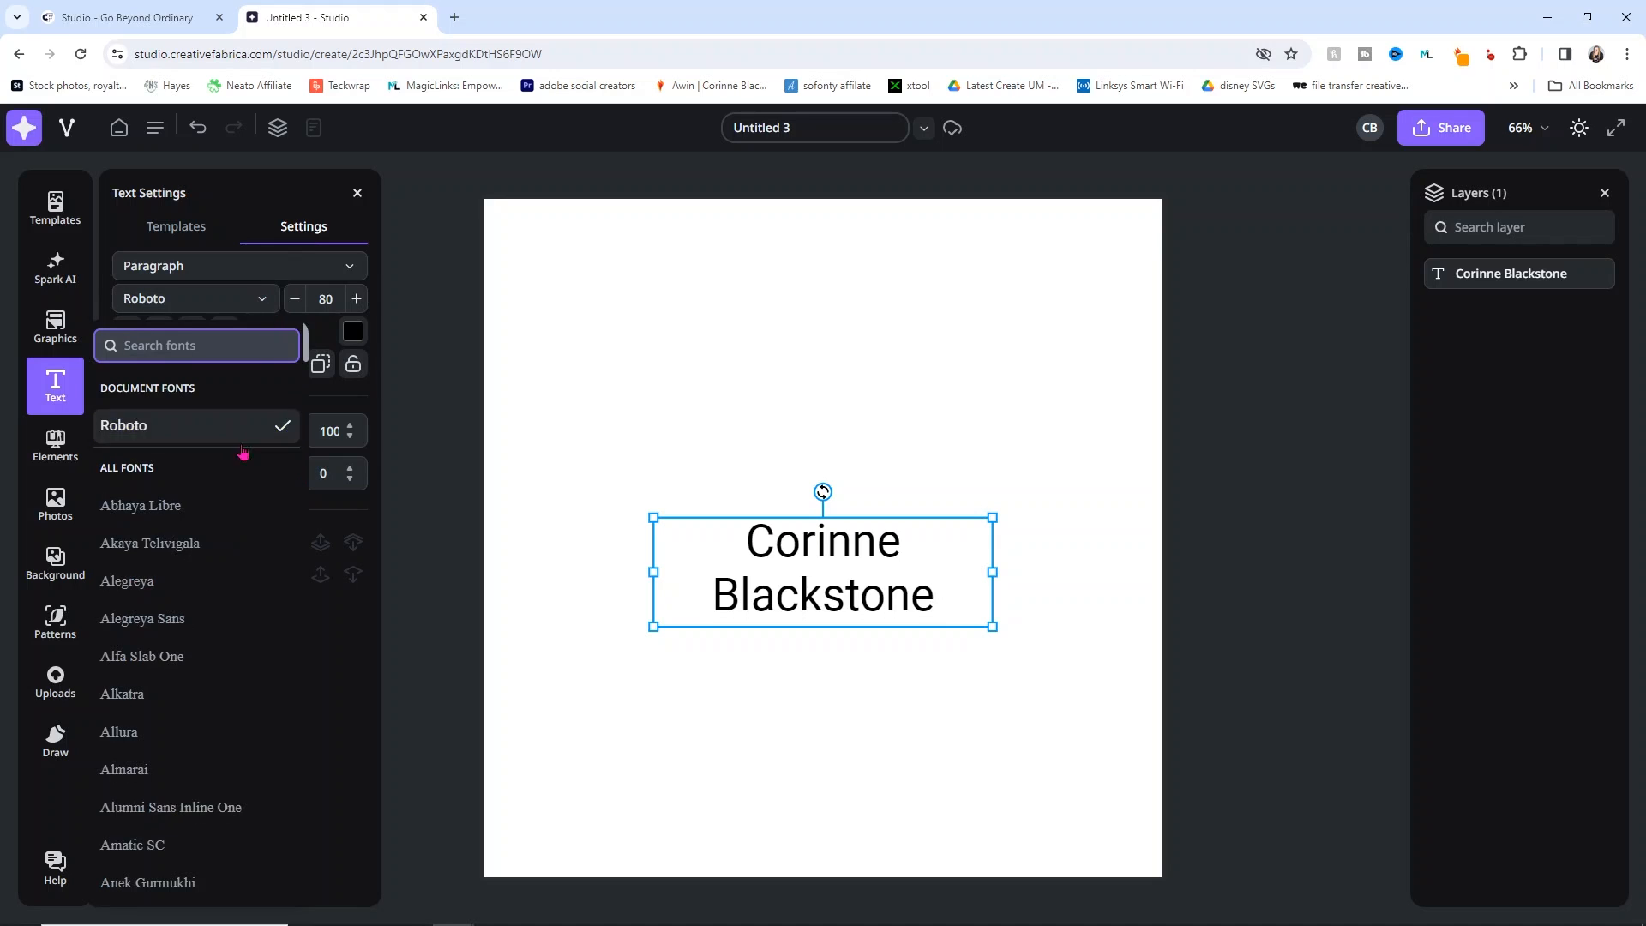
pyautogui.scroll(-5, 204, 643)
pyautogui.scroll(-5, 204, 659)
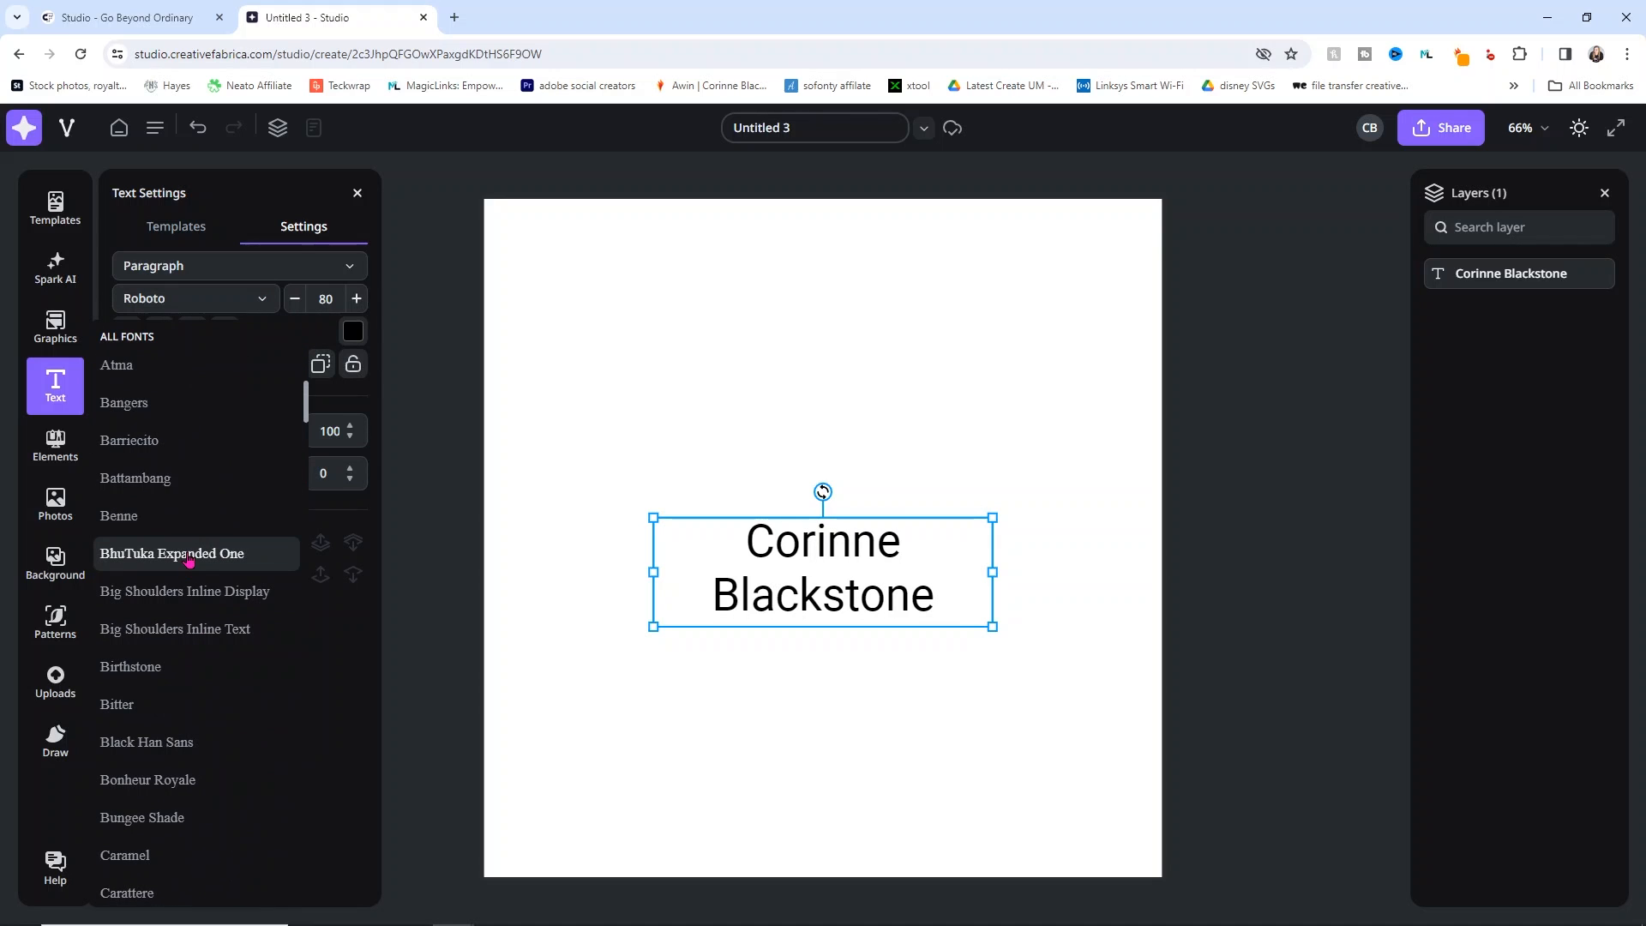
# Step: Set the name text to the Caramel font at size 182
pyautogui.scroll(-4, 176, 667)
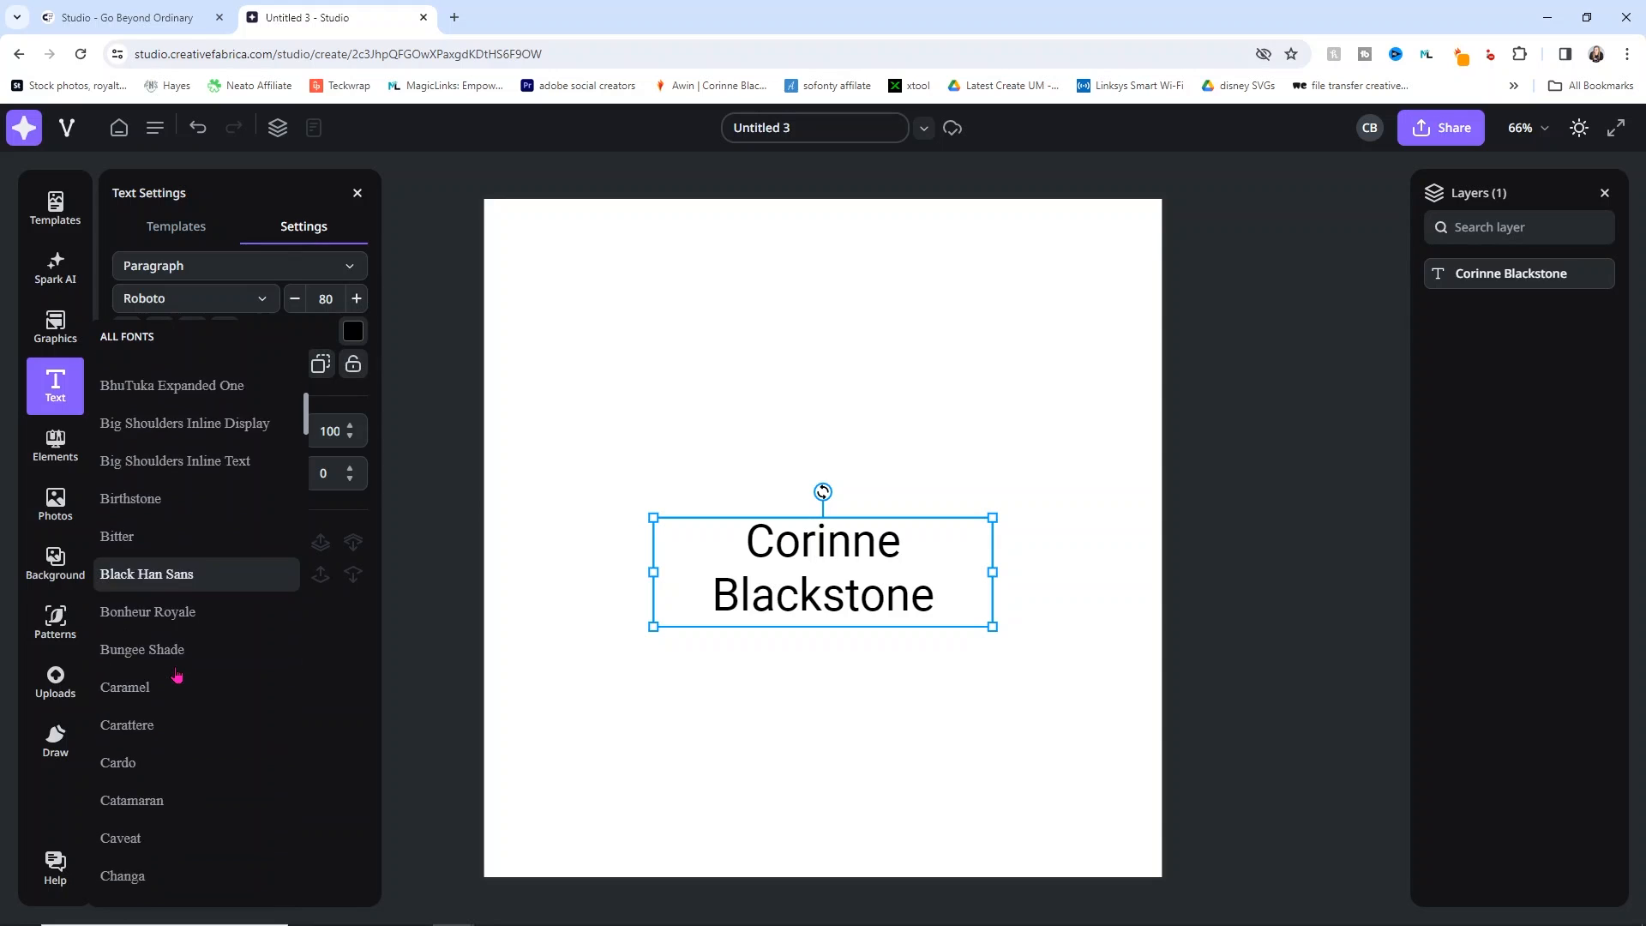
pyautogui.click(168, 516)
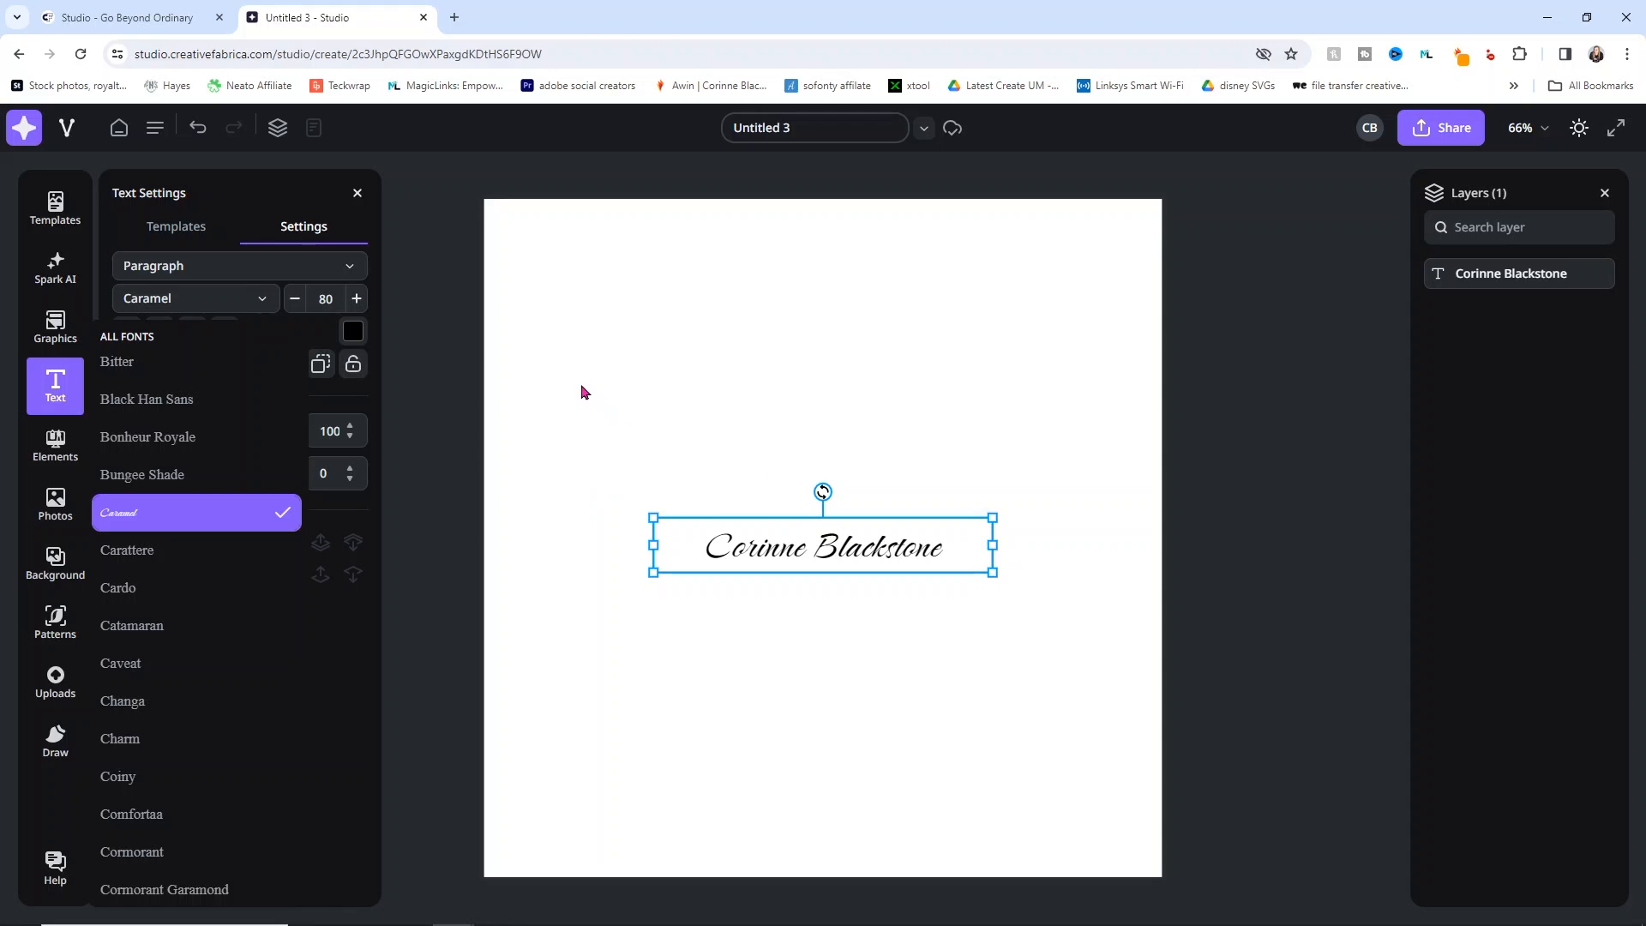
pyautogui.click(356, 298)
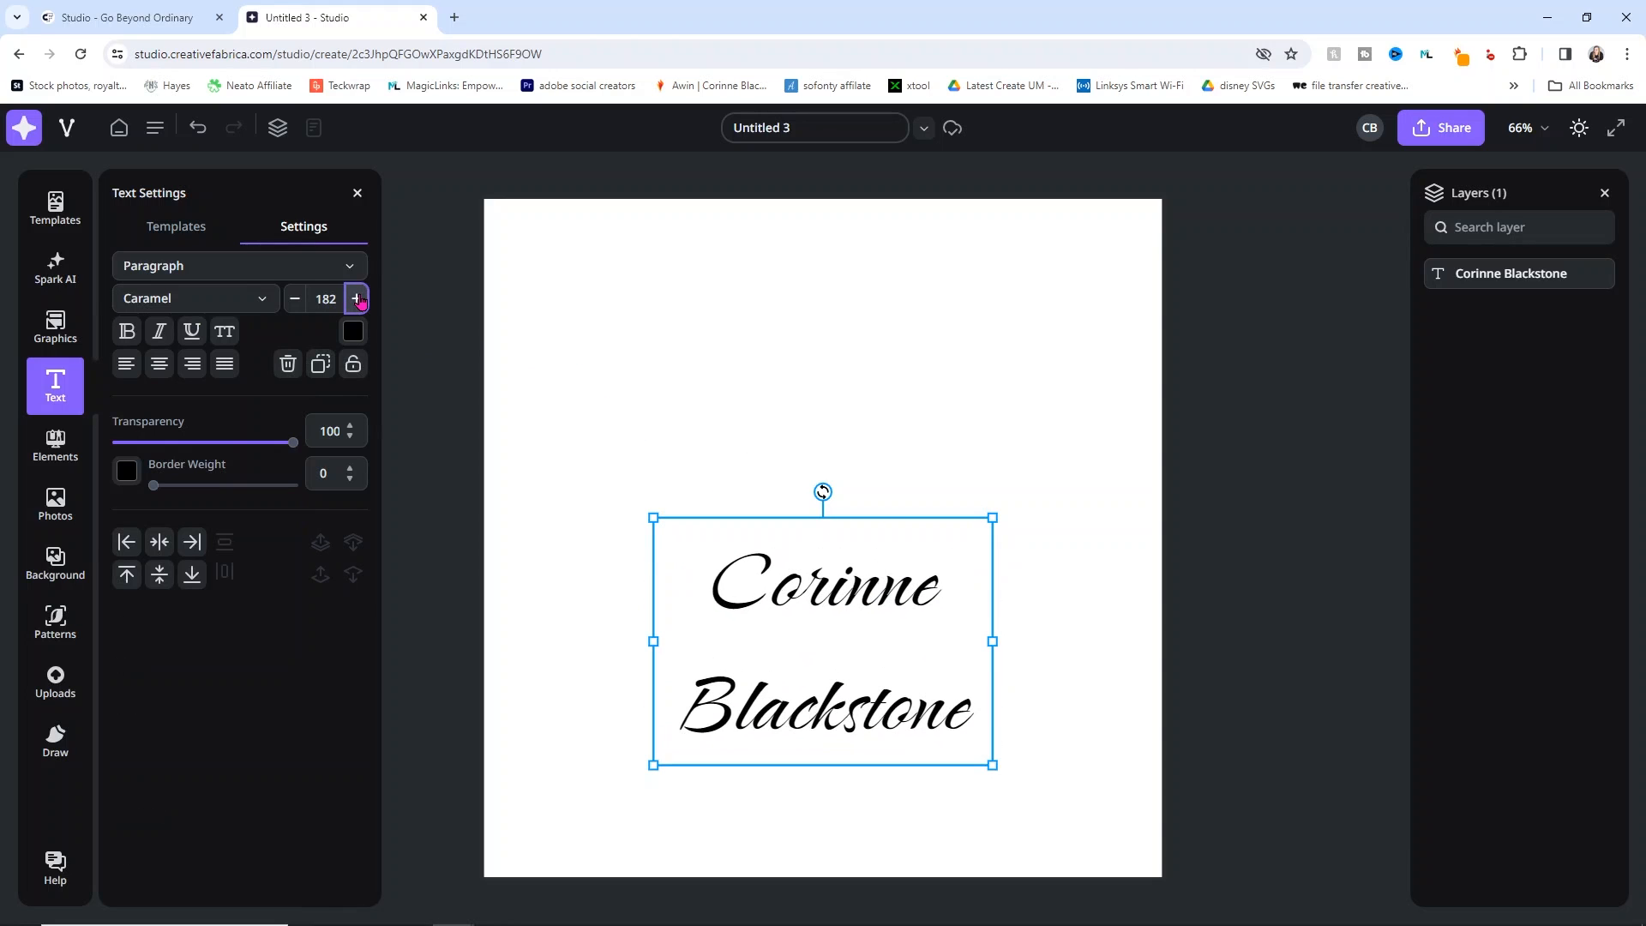
# Step: Try italic, bold and underline, set border weight 3, and move the name higher
pyautogui.click(159, 332)
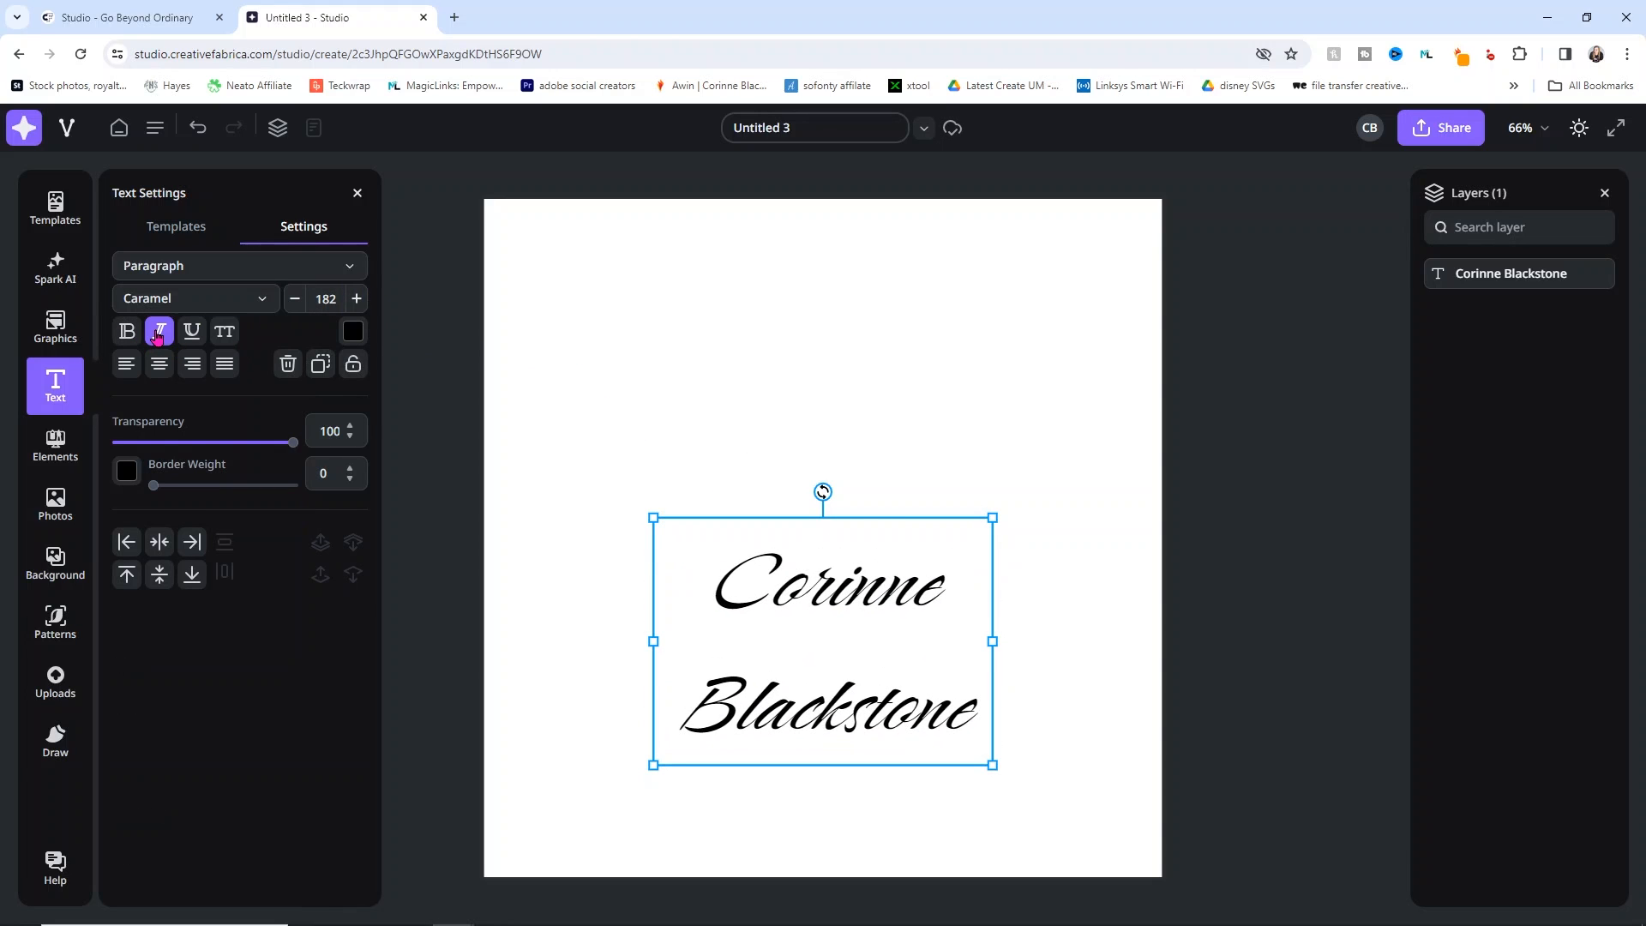
pyautogui.click(159, 332)
pyautogui.click(126, 331)
pyautogui.click(127, 331)
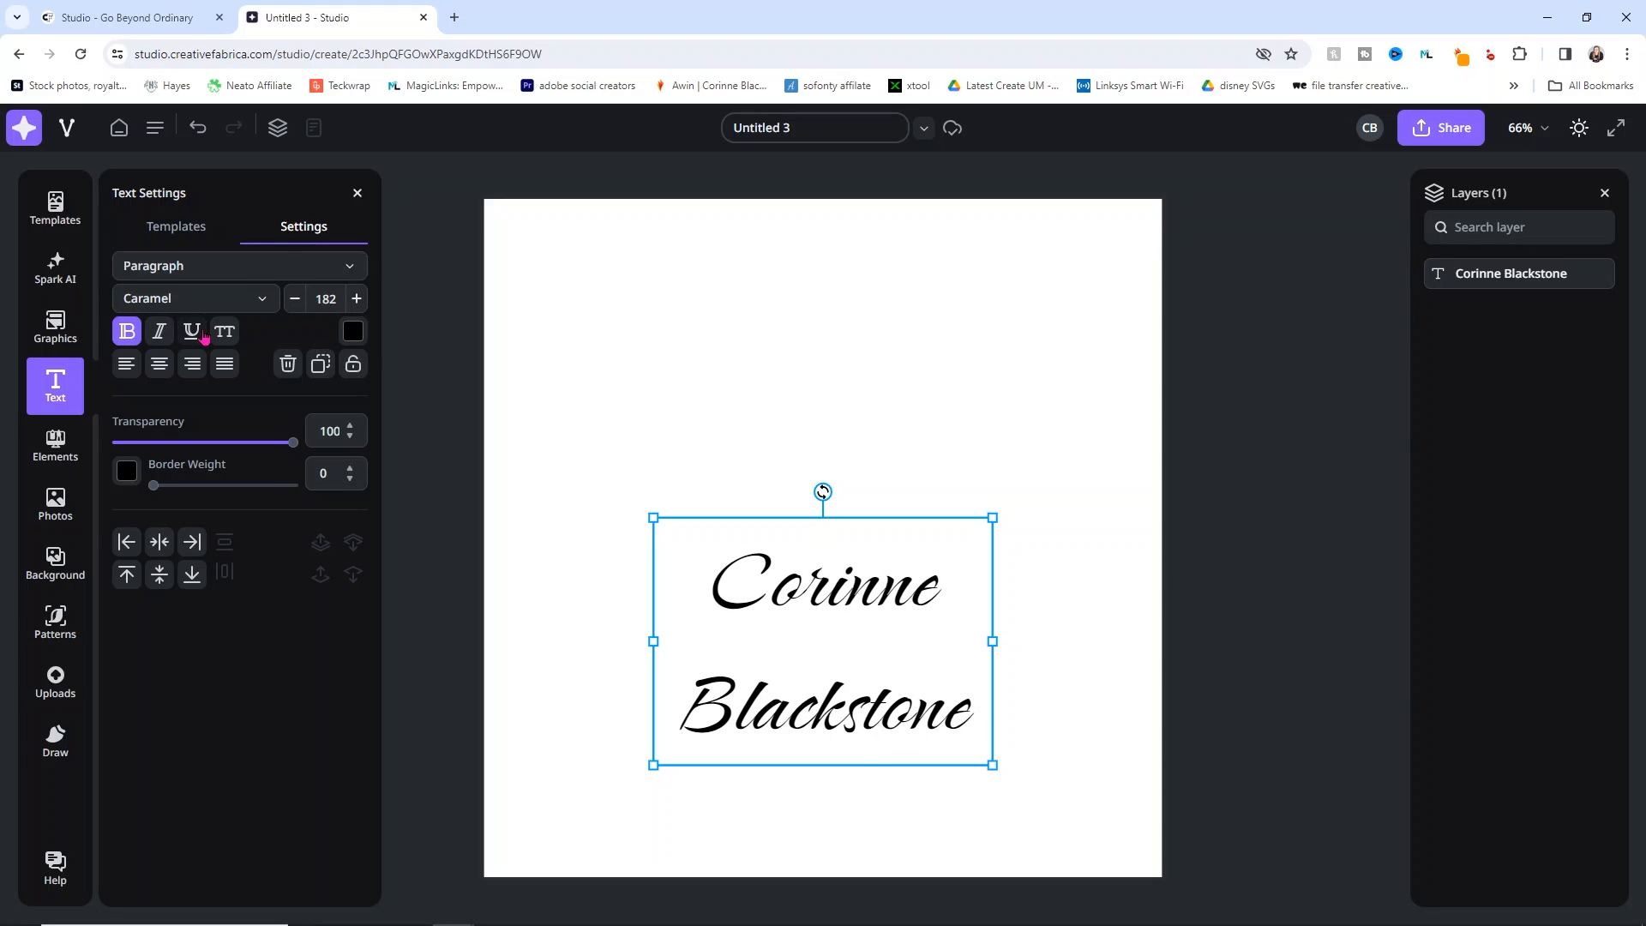
pyautogui.click(193, 331)
pyautogui.click(194, 332)
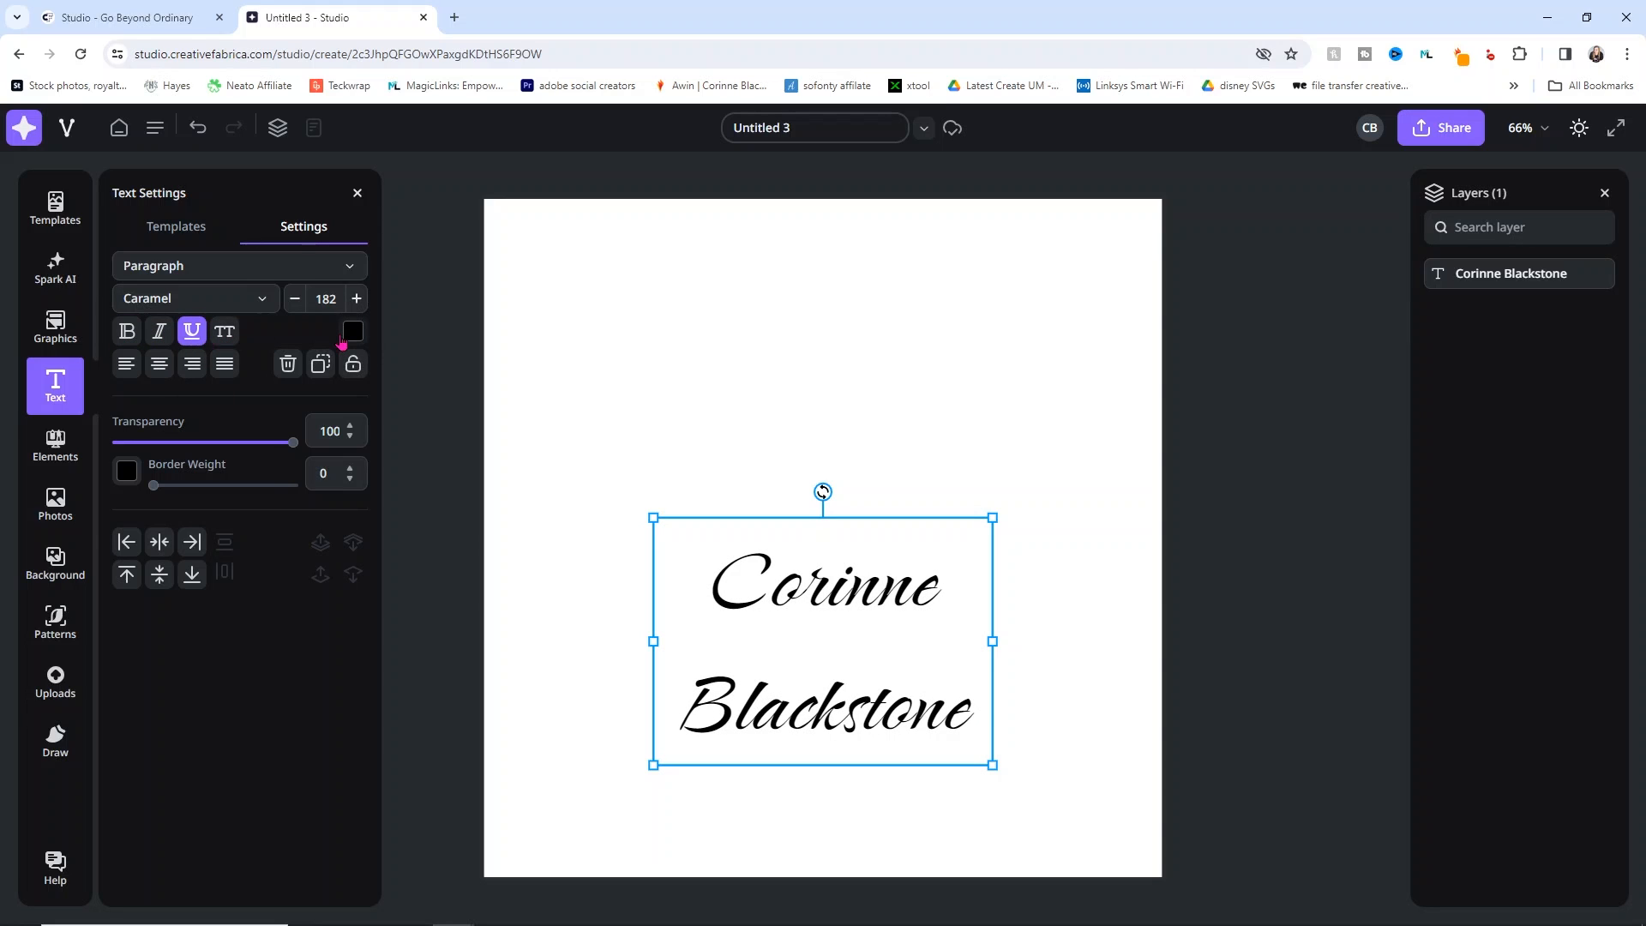
pyautogui.moveTo(293, 443)
pyautogui.mouseDown()
pyautogui.moveTo(108, 443)
pyautogui.moveTo(319, 453)
pyautogui.mouseUp()
pyautogui.moveTo(154, 486)
pyautogui.mouseDown()
pyautogui.moveTo(314, 501)
pyautogui.moveTo(231, 482)
pyautogui.moveTo(106, 490)
pyautogui.moveTo(156, 485)
pyautogui.mouseUp()
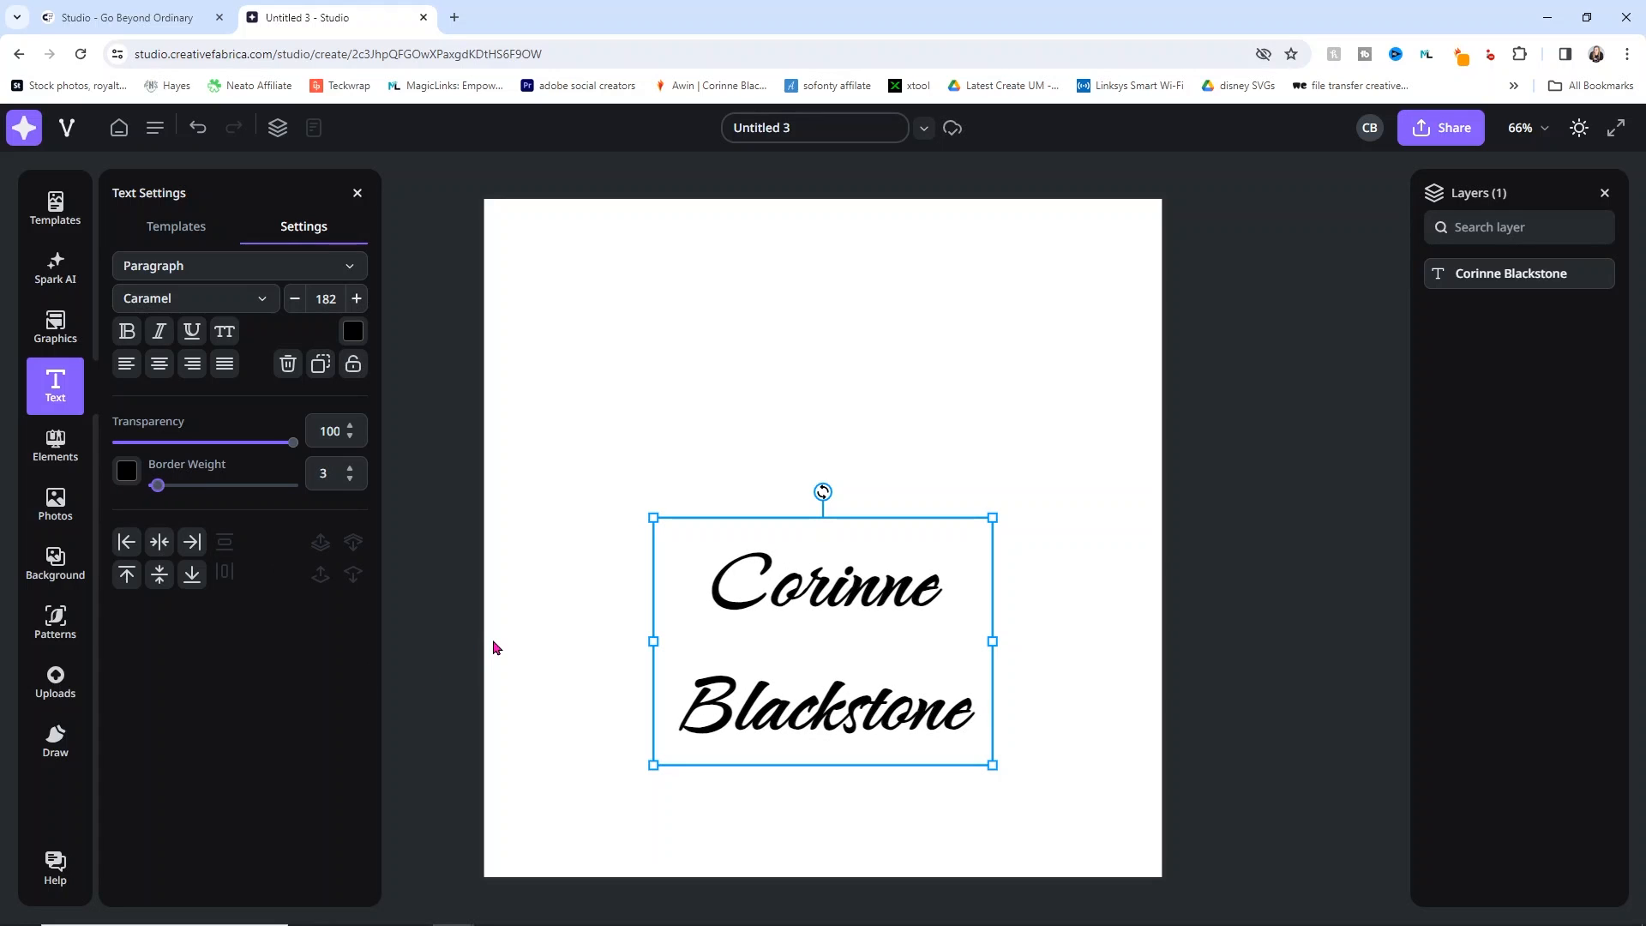
pyautogui.moveTo(744, 587); pyautogui.dragTo(753, 505)
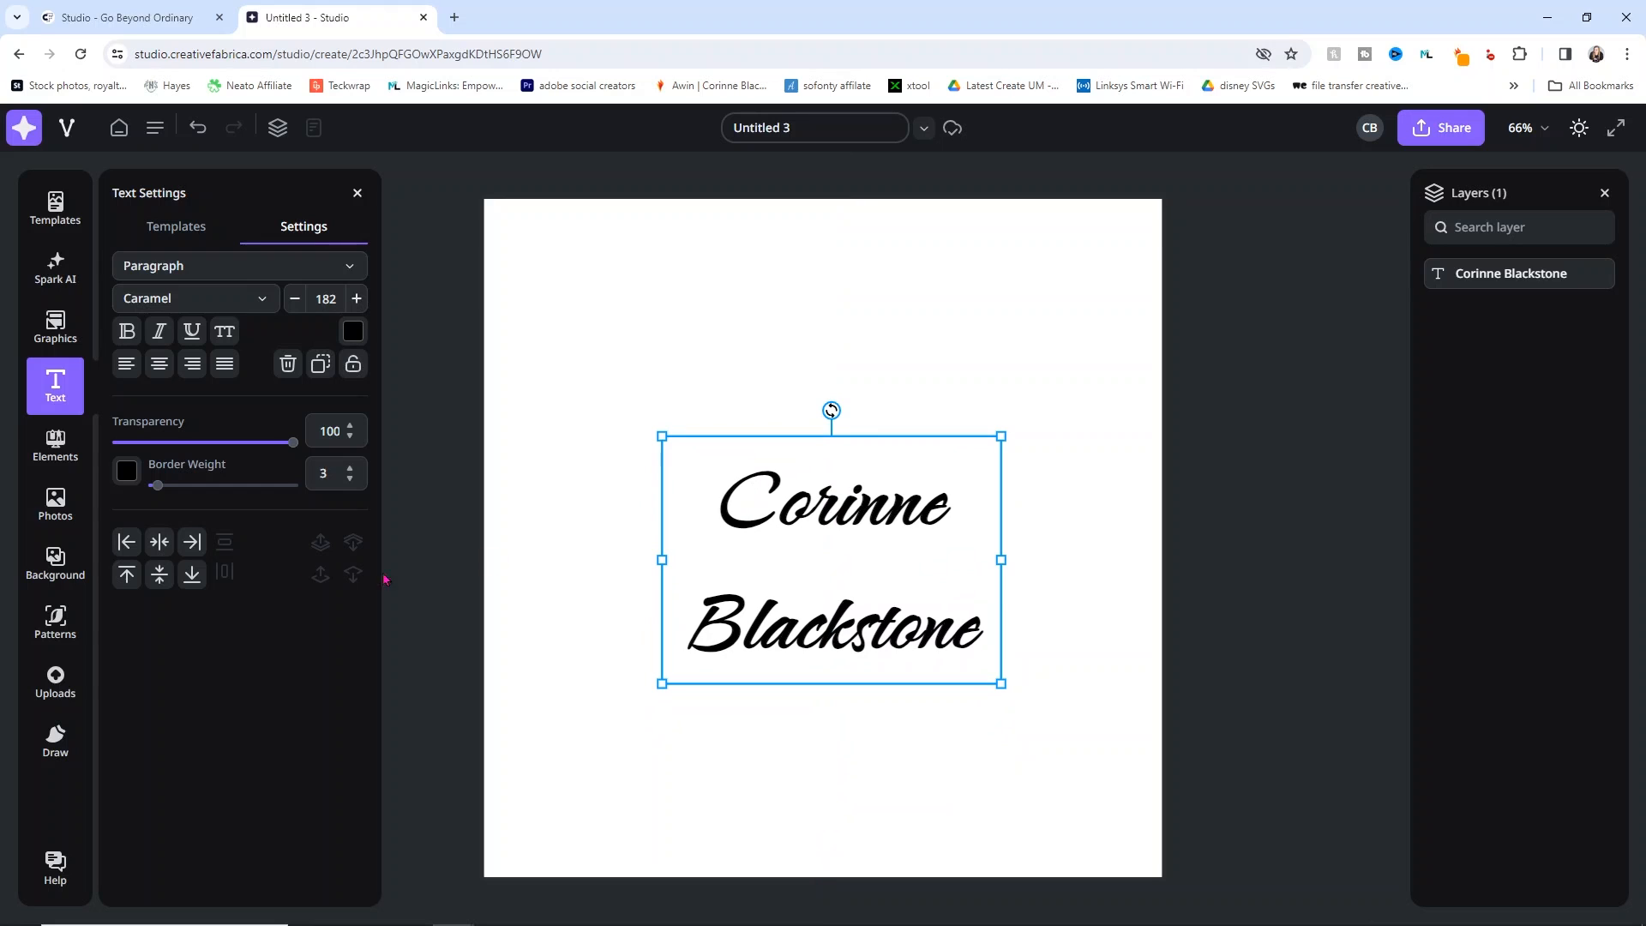
# Step: Test the page alignment options on the name text, drag it to centre, then delete it
pyautogui.click(161, 545)
pyautogui.click(159, 574)
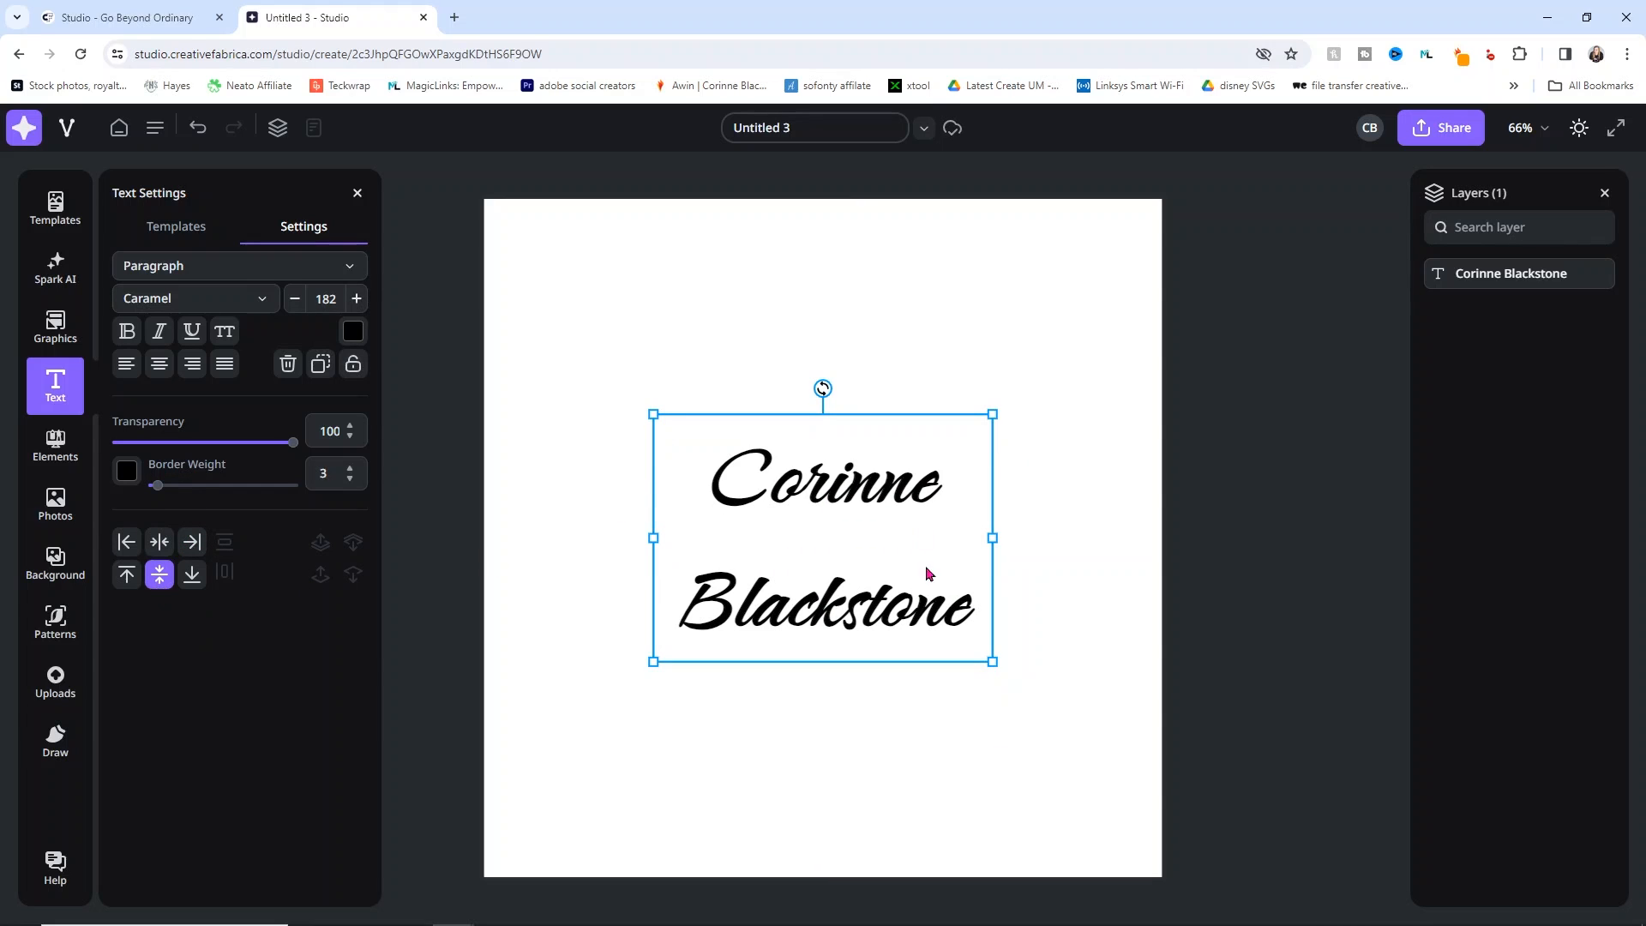
pyautogui.click(190, 545)
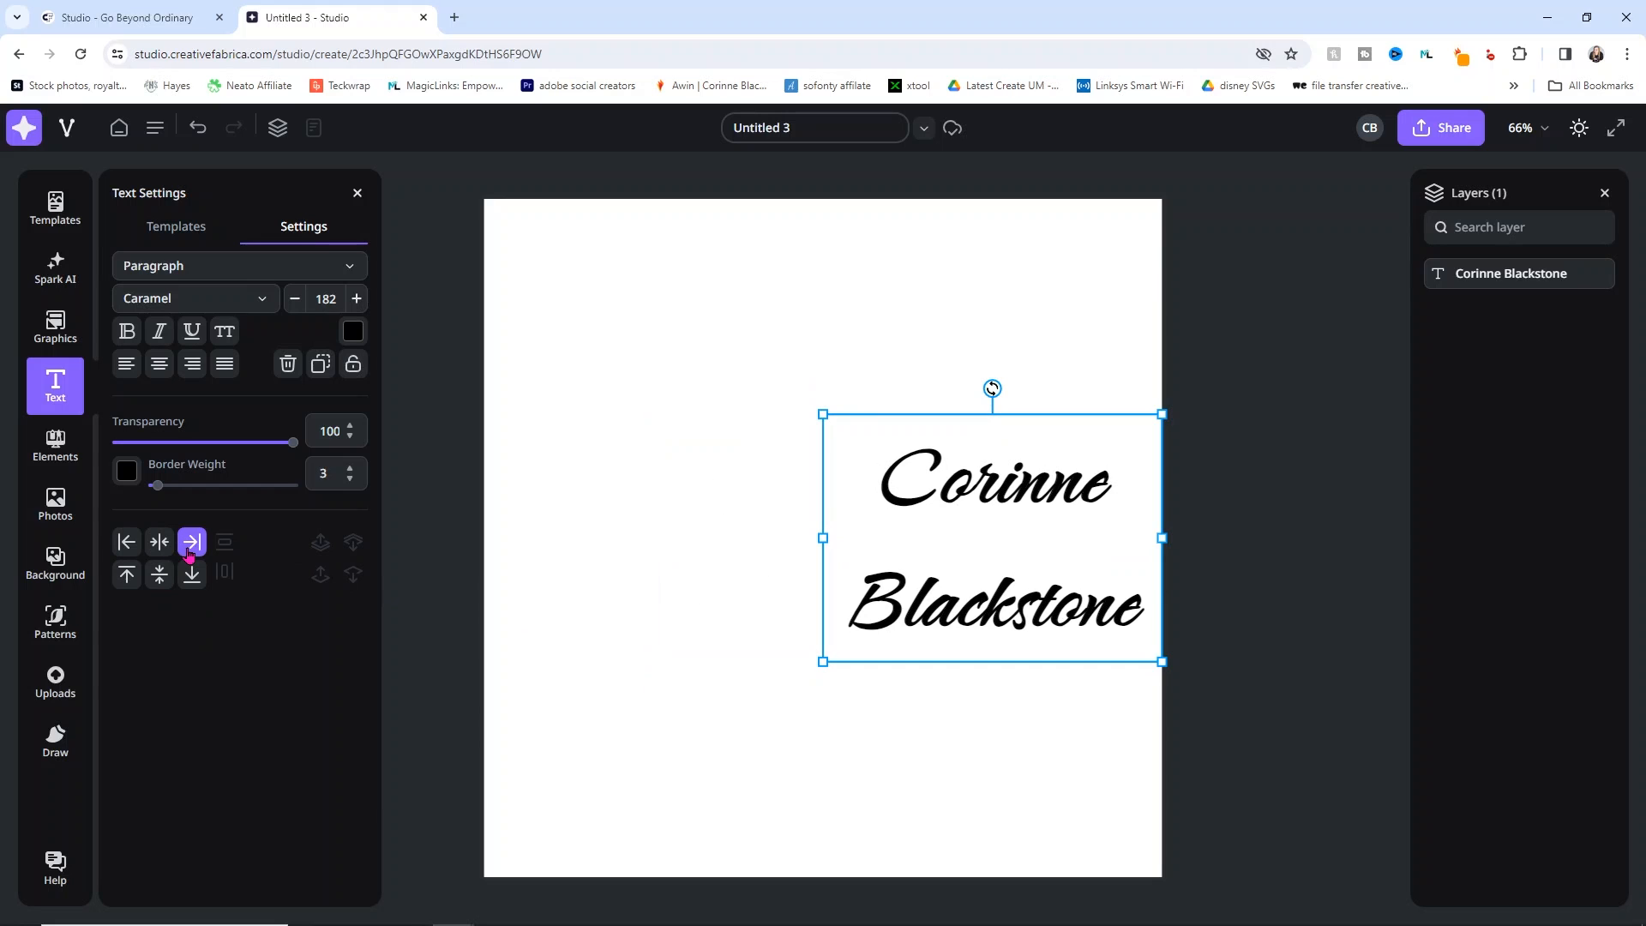
pyautogui.click(126, 542)
pyautogui.click(127, 574)
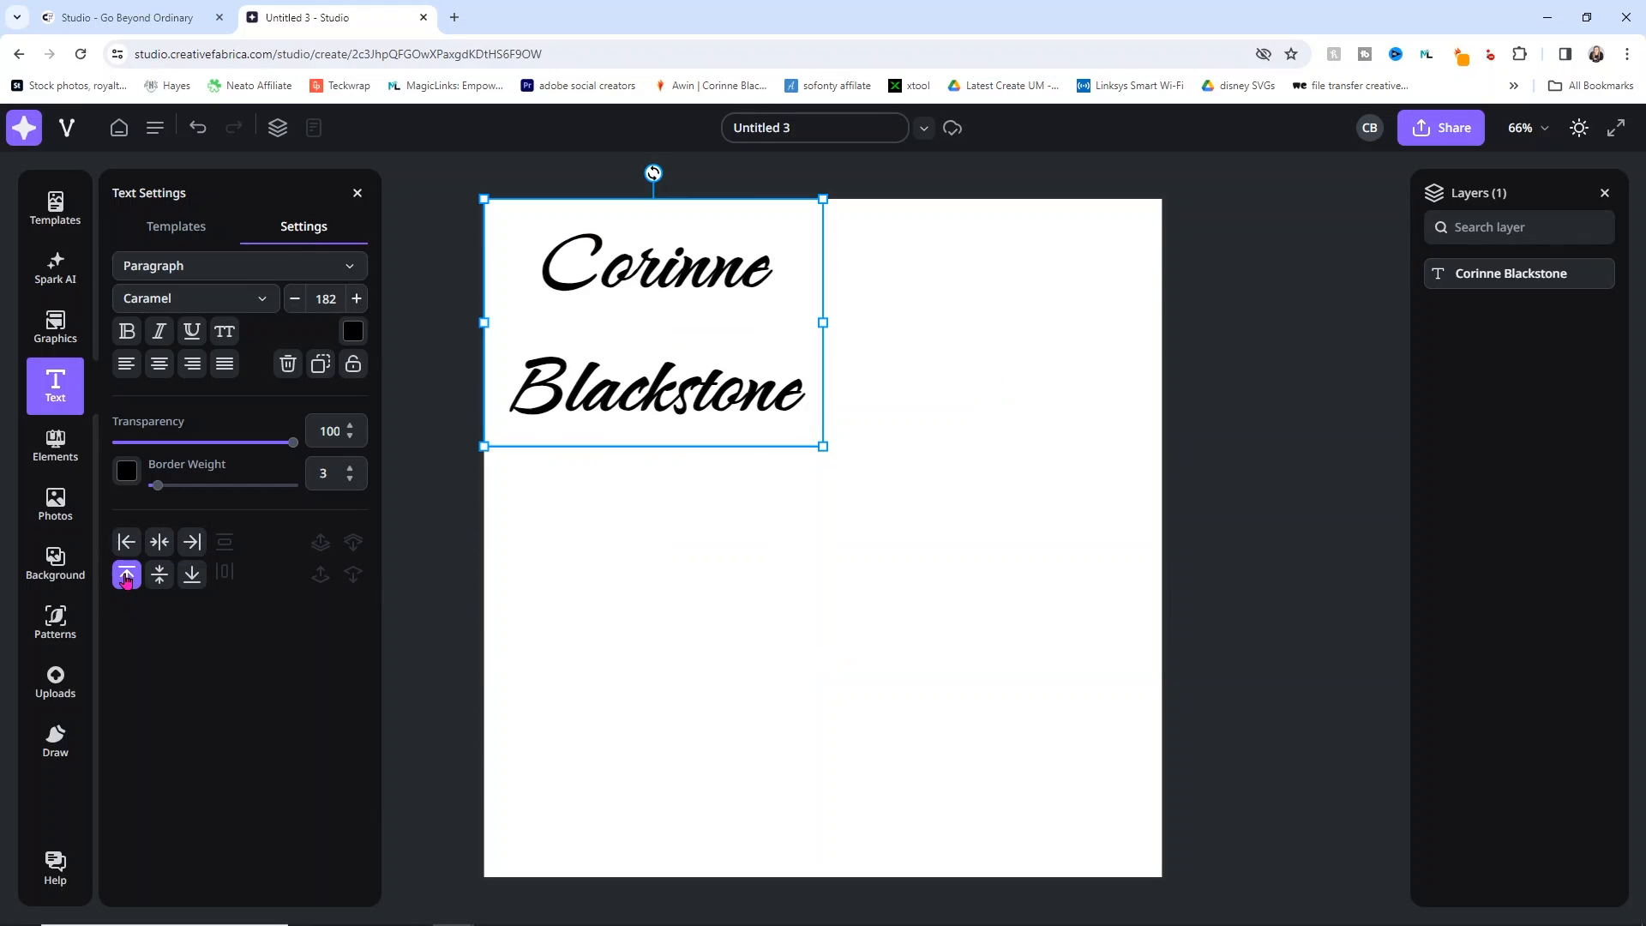
pyautogui.click(192, 574)
pyautogui.moveTo(688, 714); pyautogui.dragTo(902, 468)
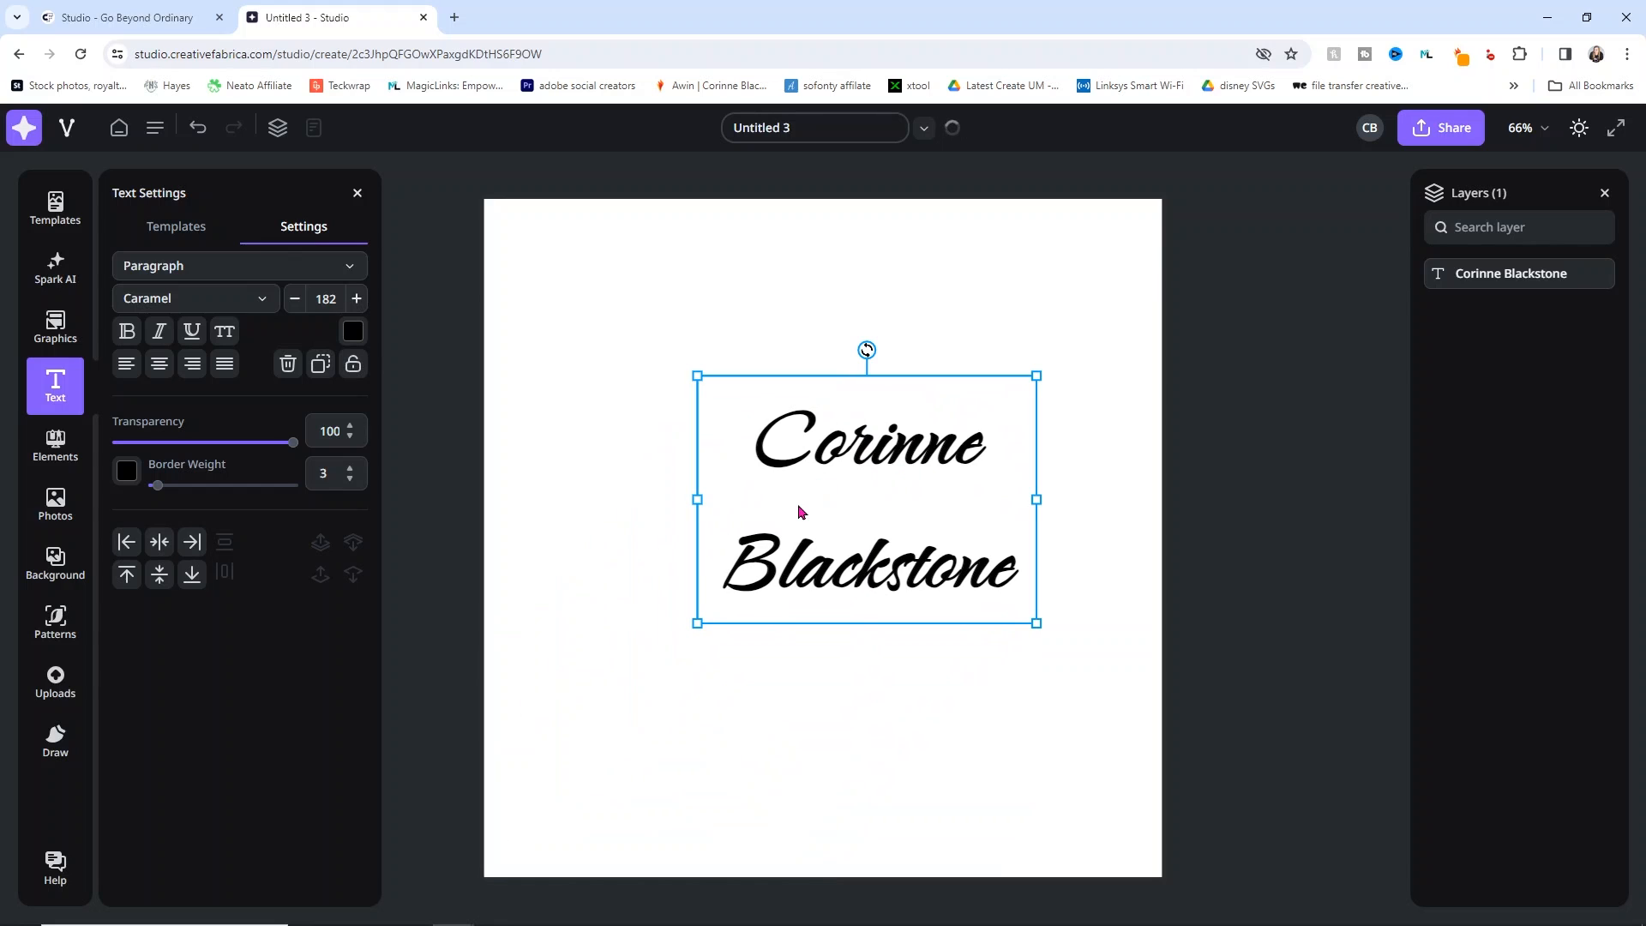
pyautogui.press('Delete')
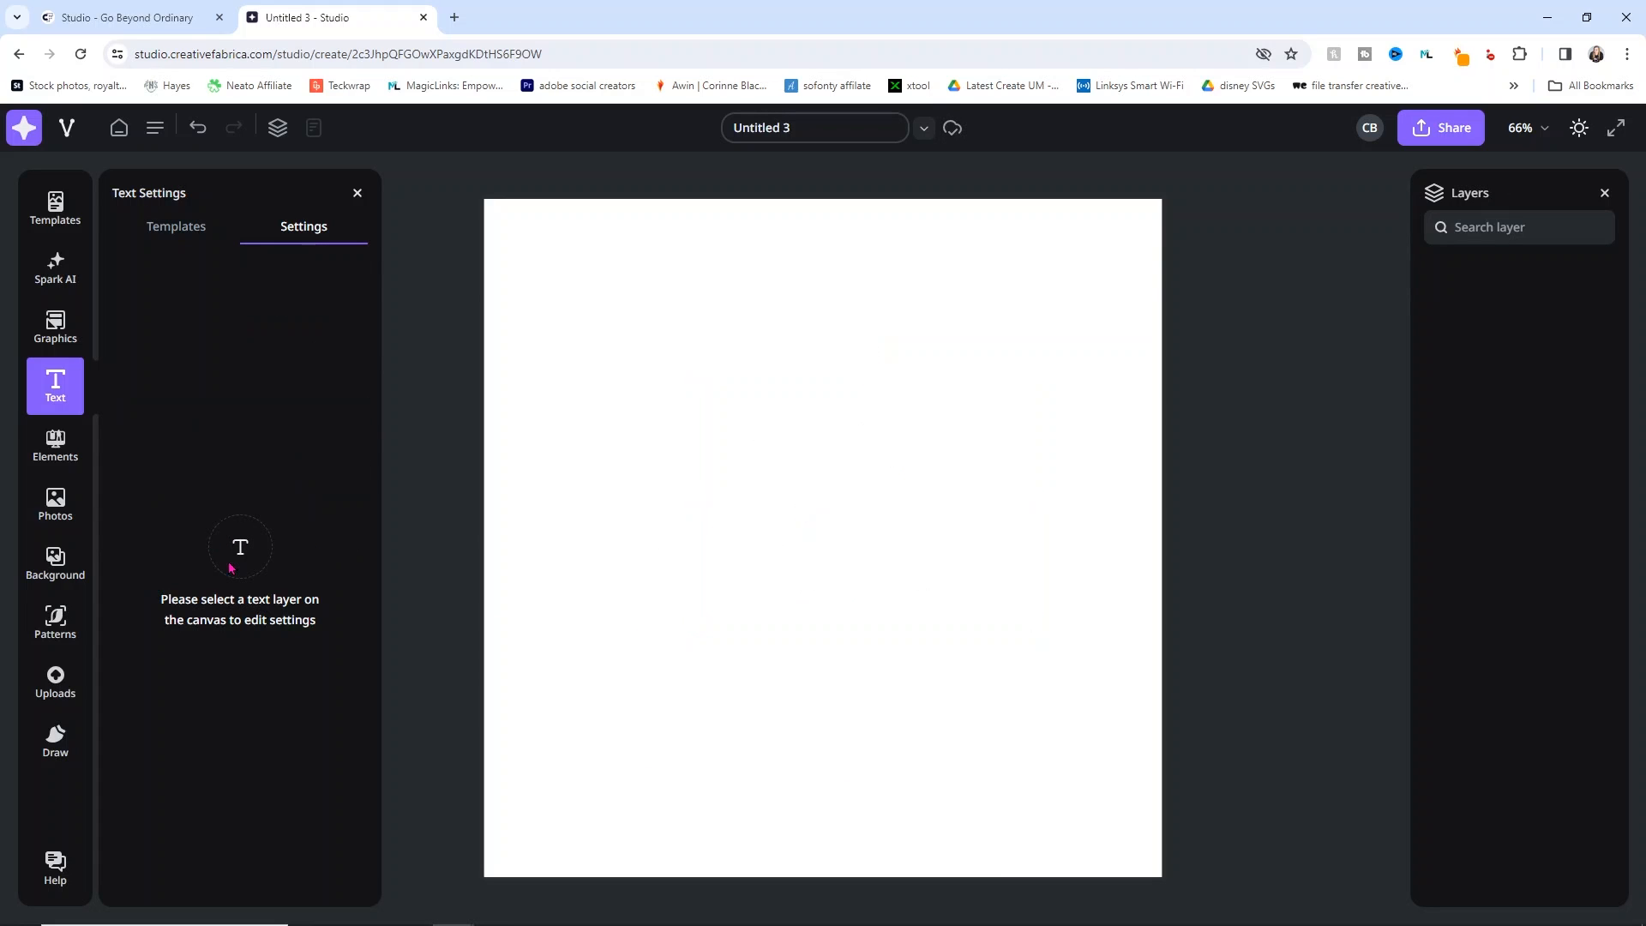
# Step: Open Elements and view all Basic Shapes, then go back to the categories
pyautogui.click(64, 441)
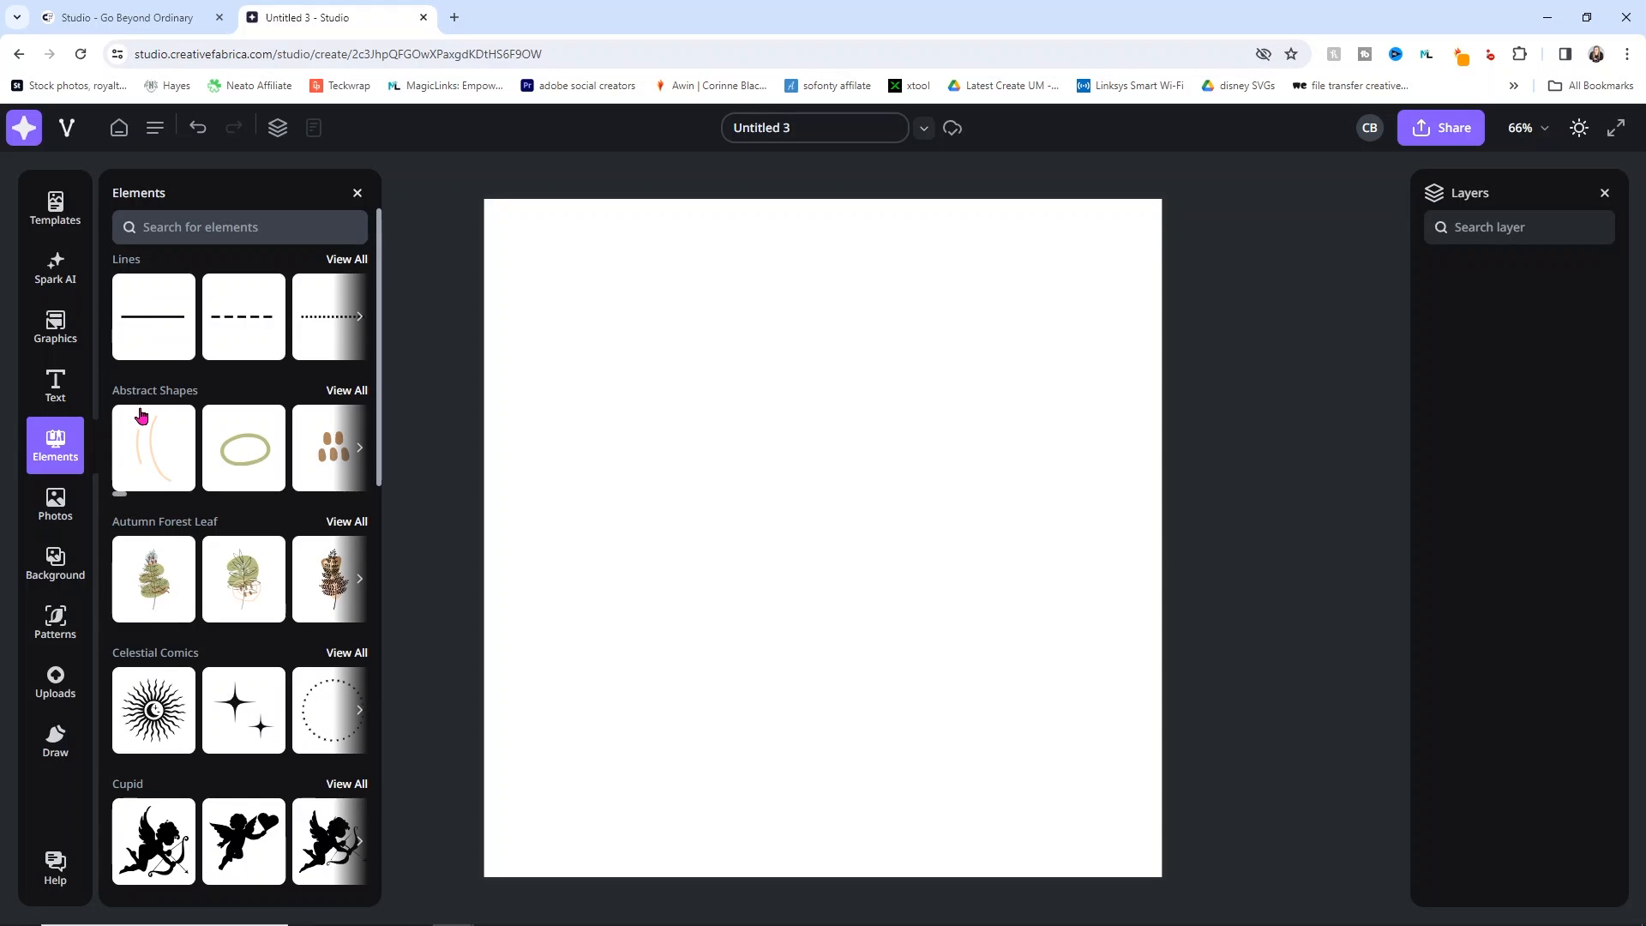
pyautogui.scroll(-3, 206, 435)
pyautogui.scroll(-10, 205, 436)
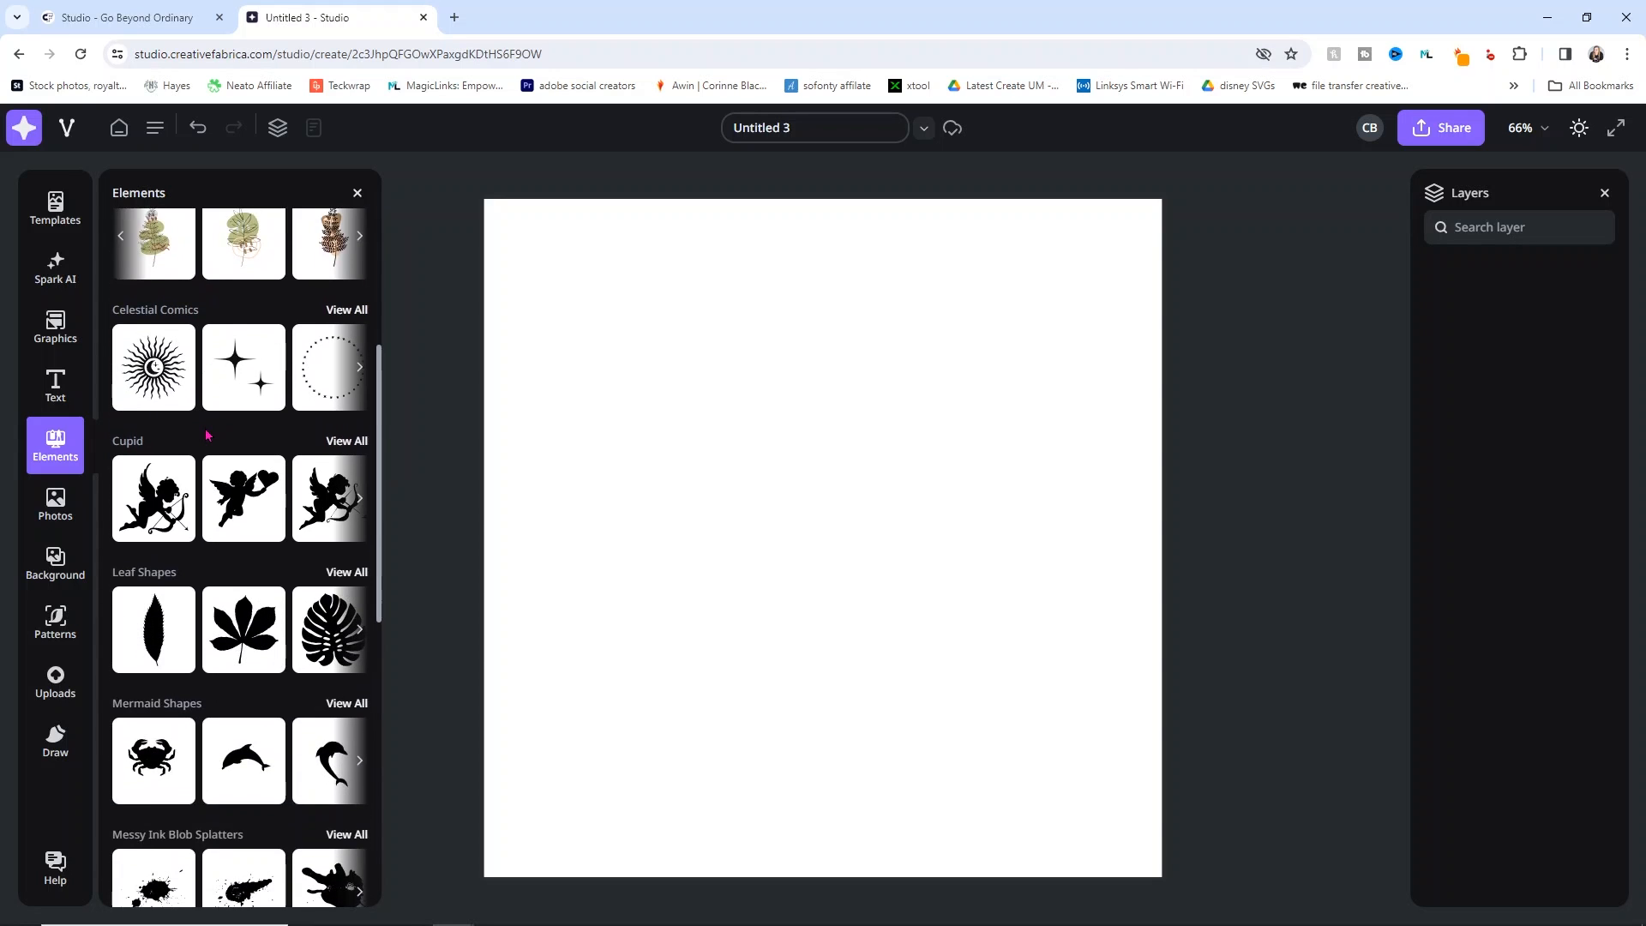
pyautogui.scroll(-3, 206, 435)
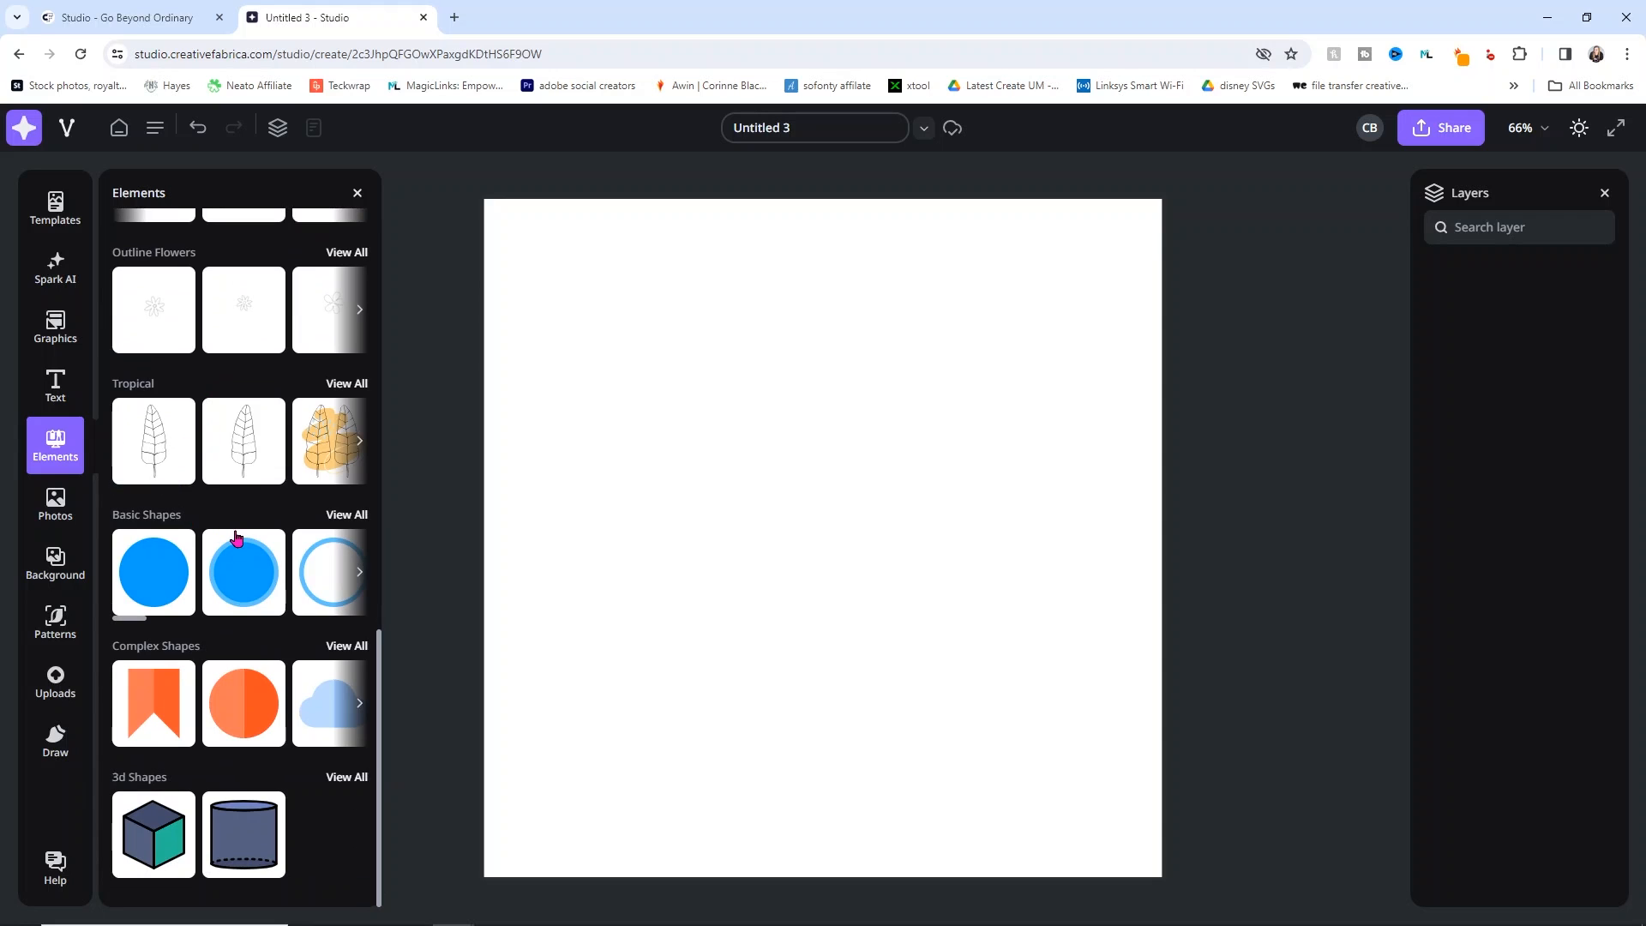
pyautogui.click(329, 516)
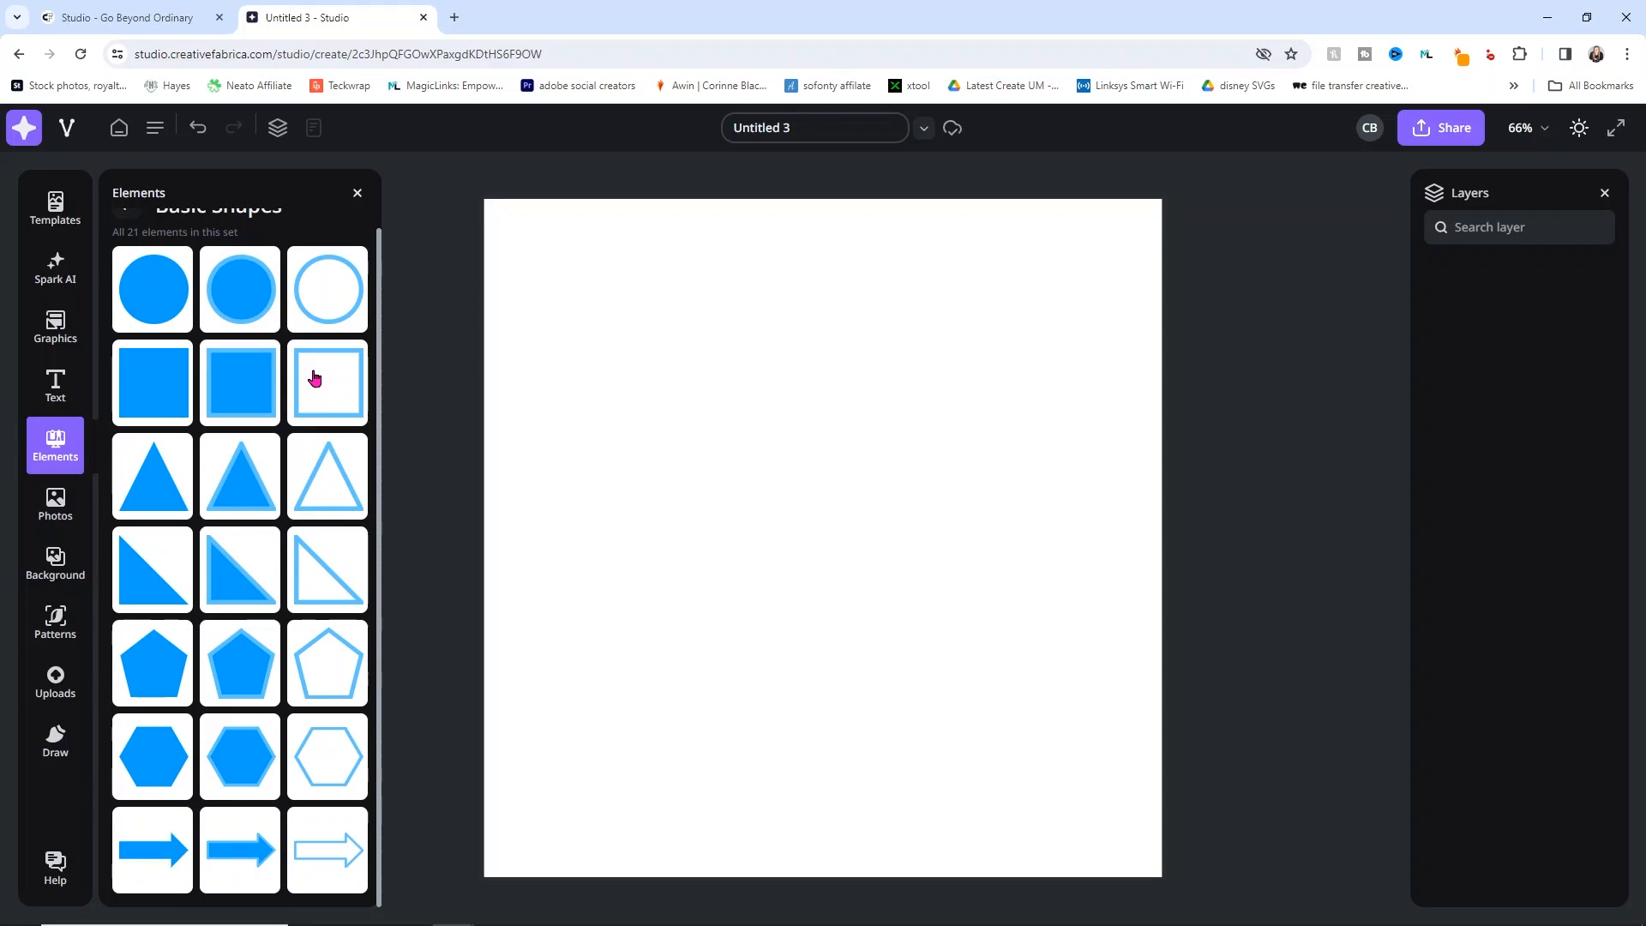
pyautogui.scroll(1, 184, 420)
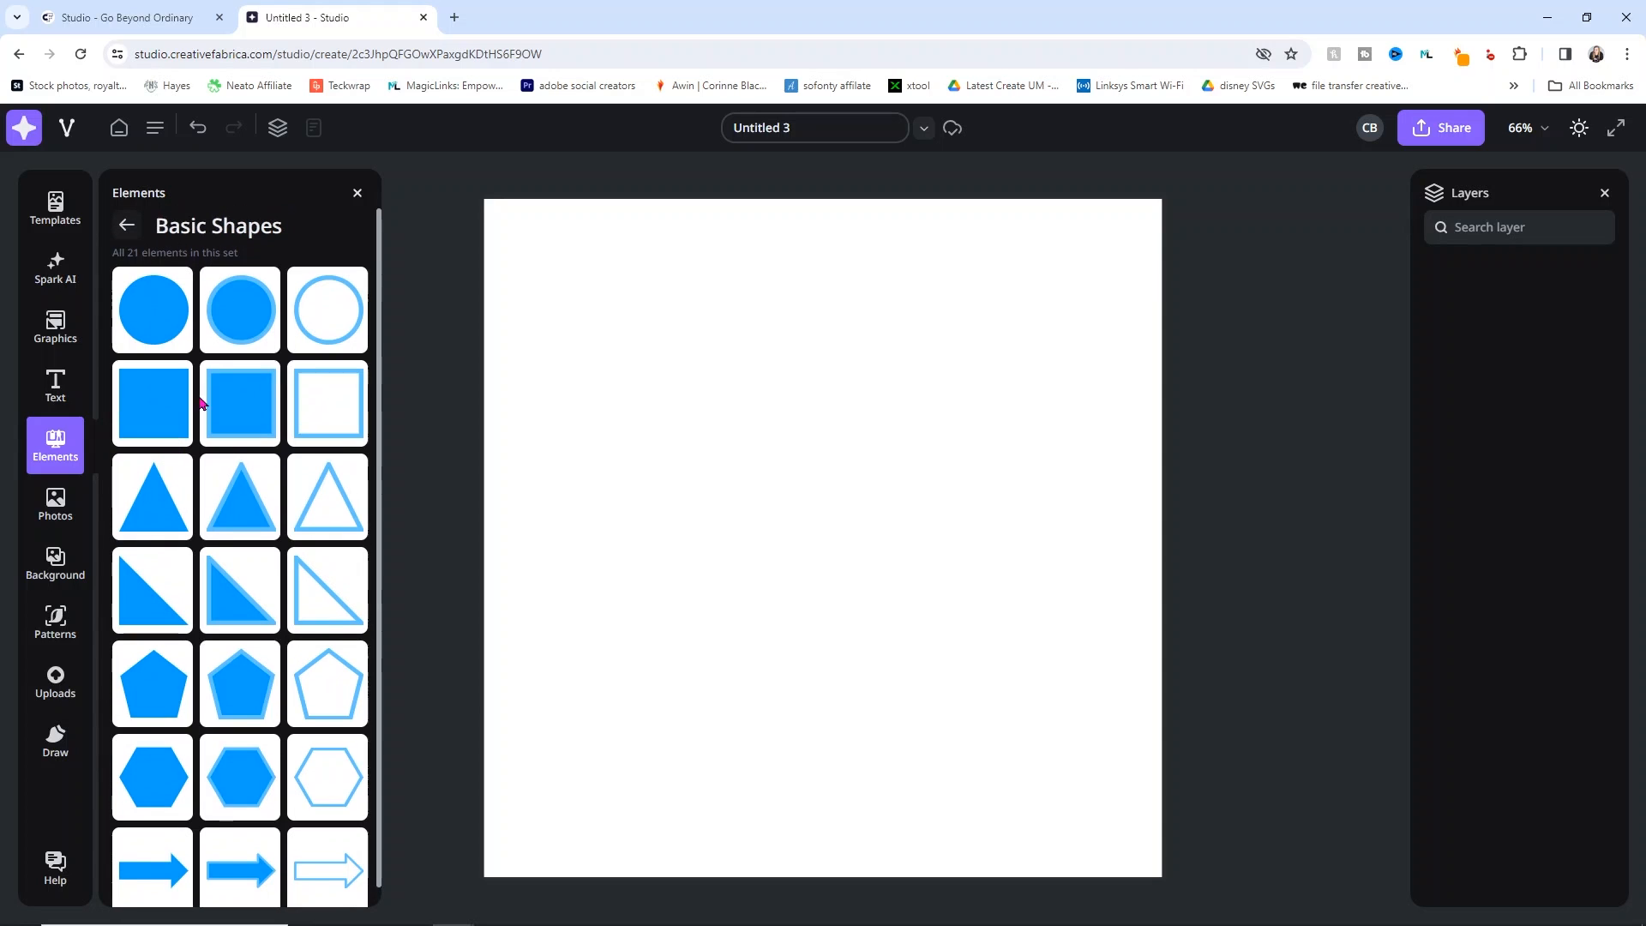
pyautogui.click(127, 228)
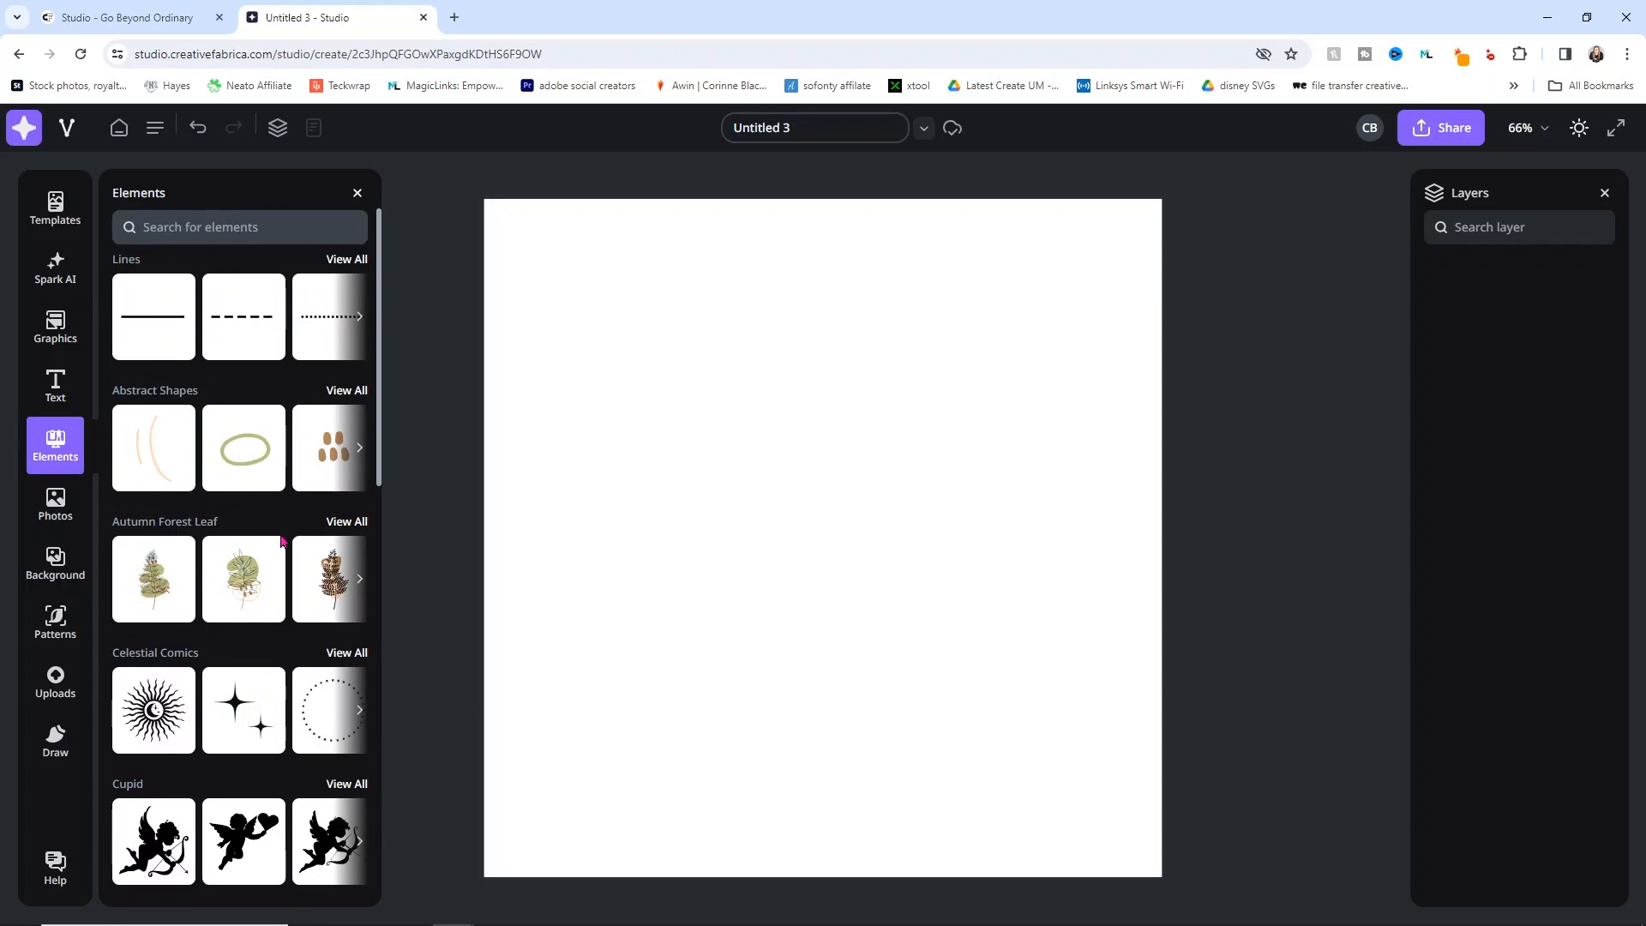
# Step: View all Celestial Comics elements, then bring up the stock Photos library
pyautogui.scroll(-2, 257, 514)
pyautogui.click(339, 482)
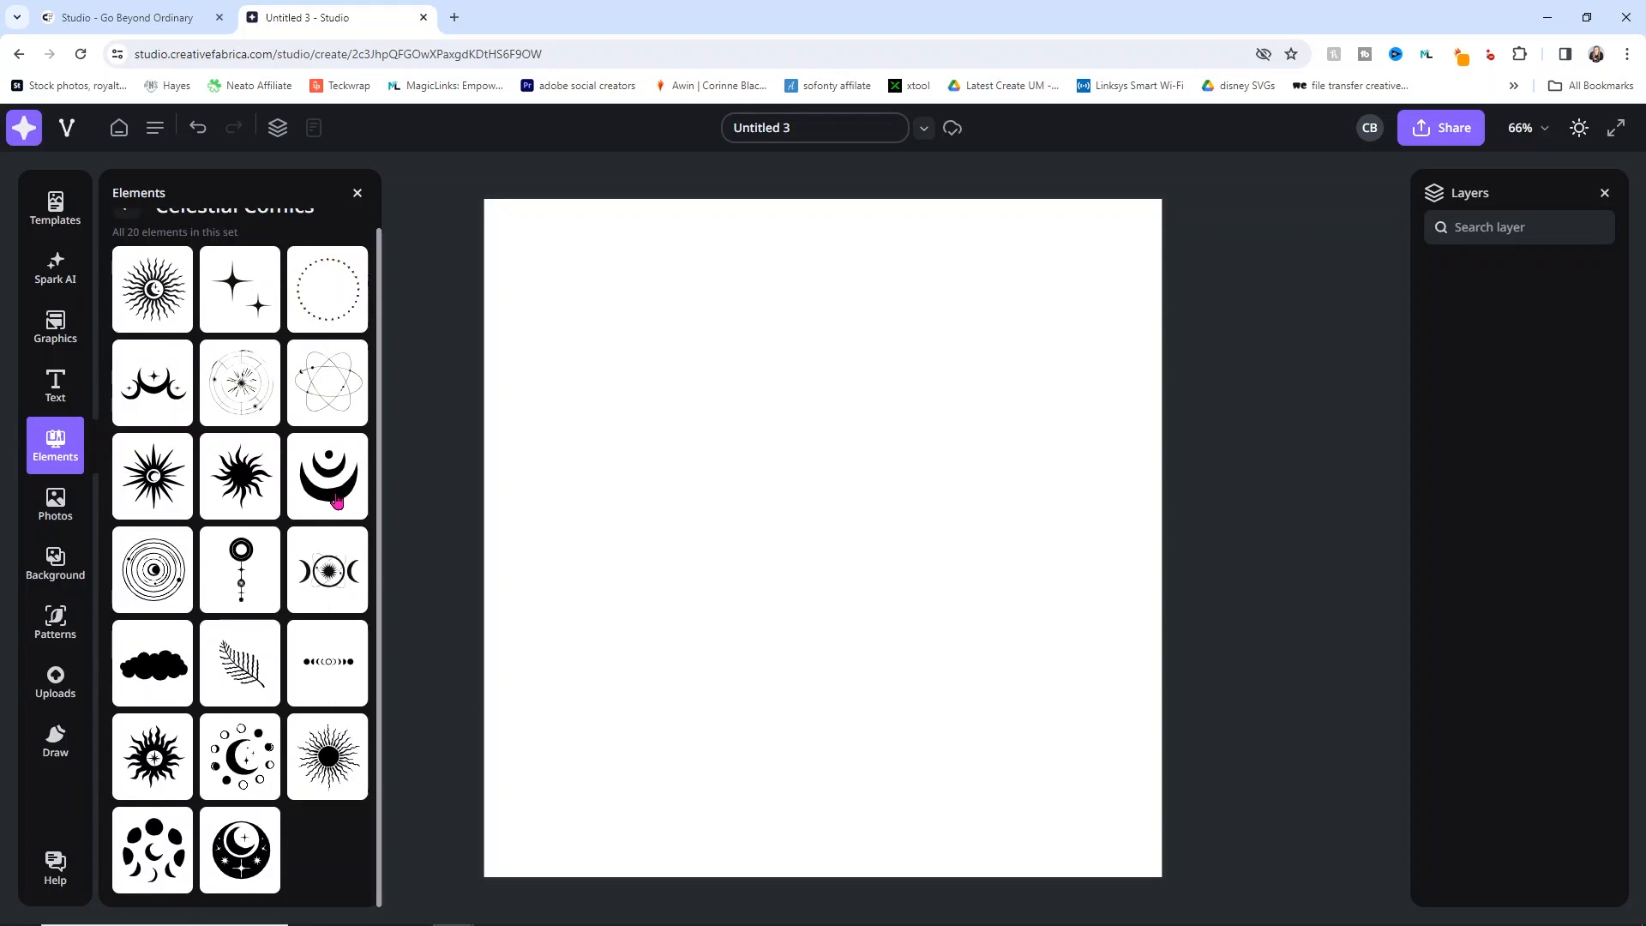
pyautogui.click(44, 504)
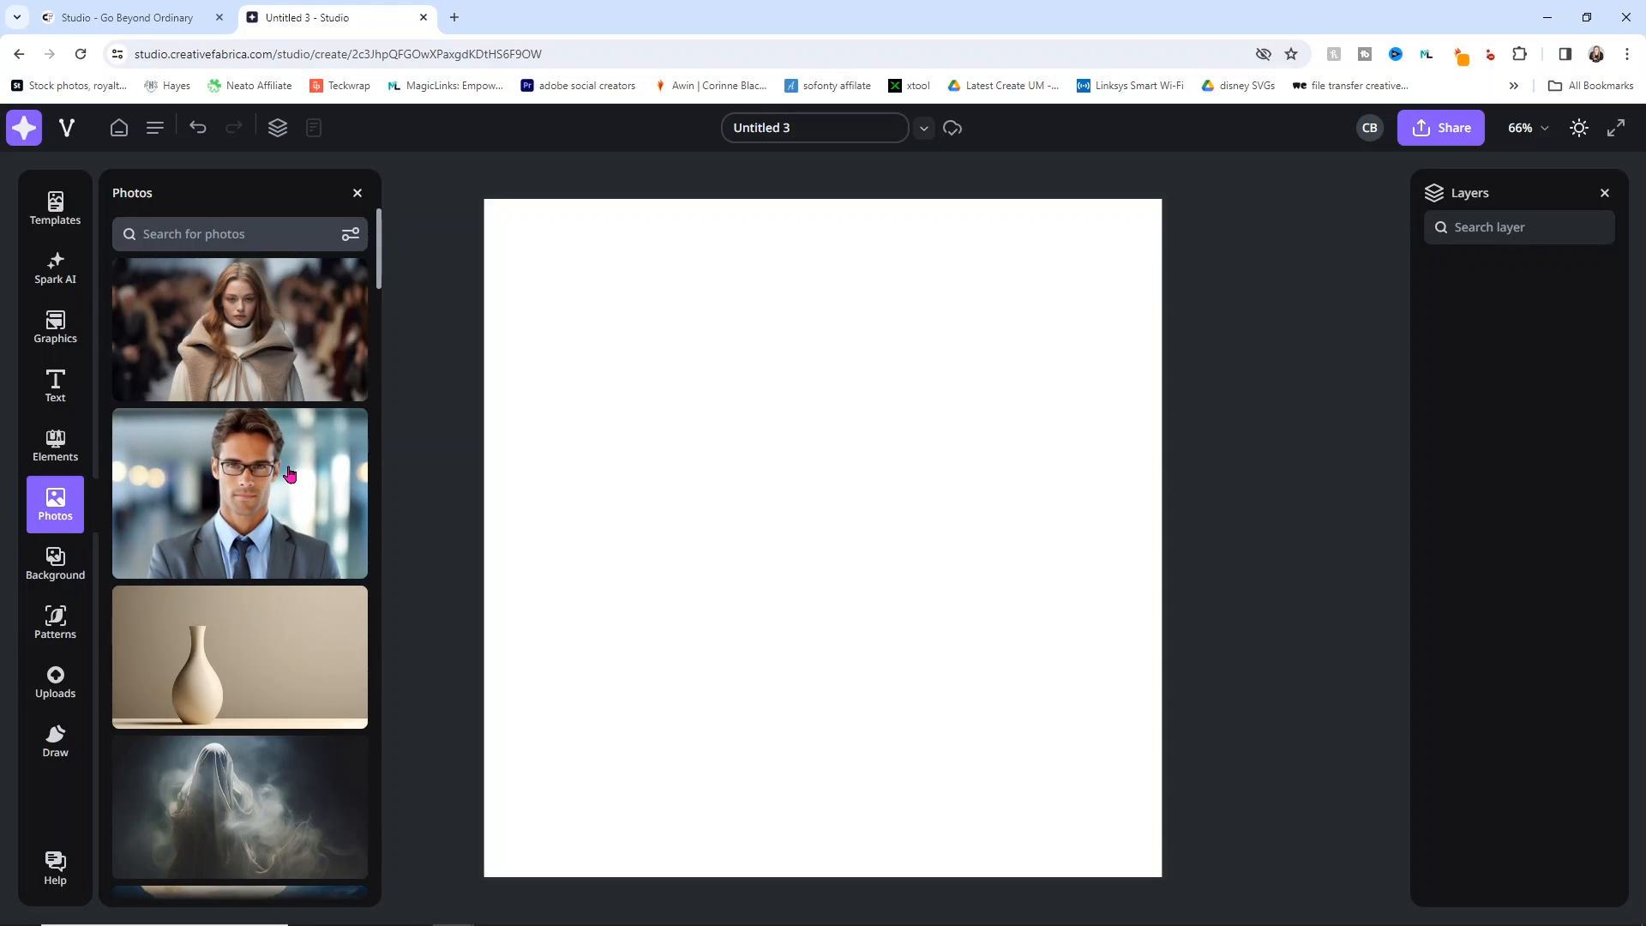
# Step: Add the pink hearts photo and stretch it from the top-left corner to cover the page
pyautogui.scroll(-10, 290, 474)
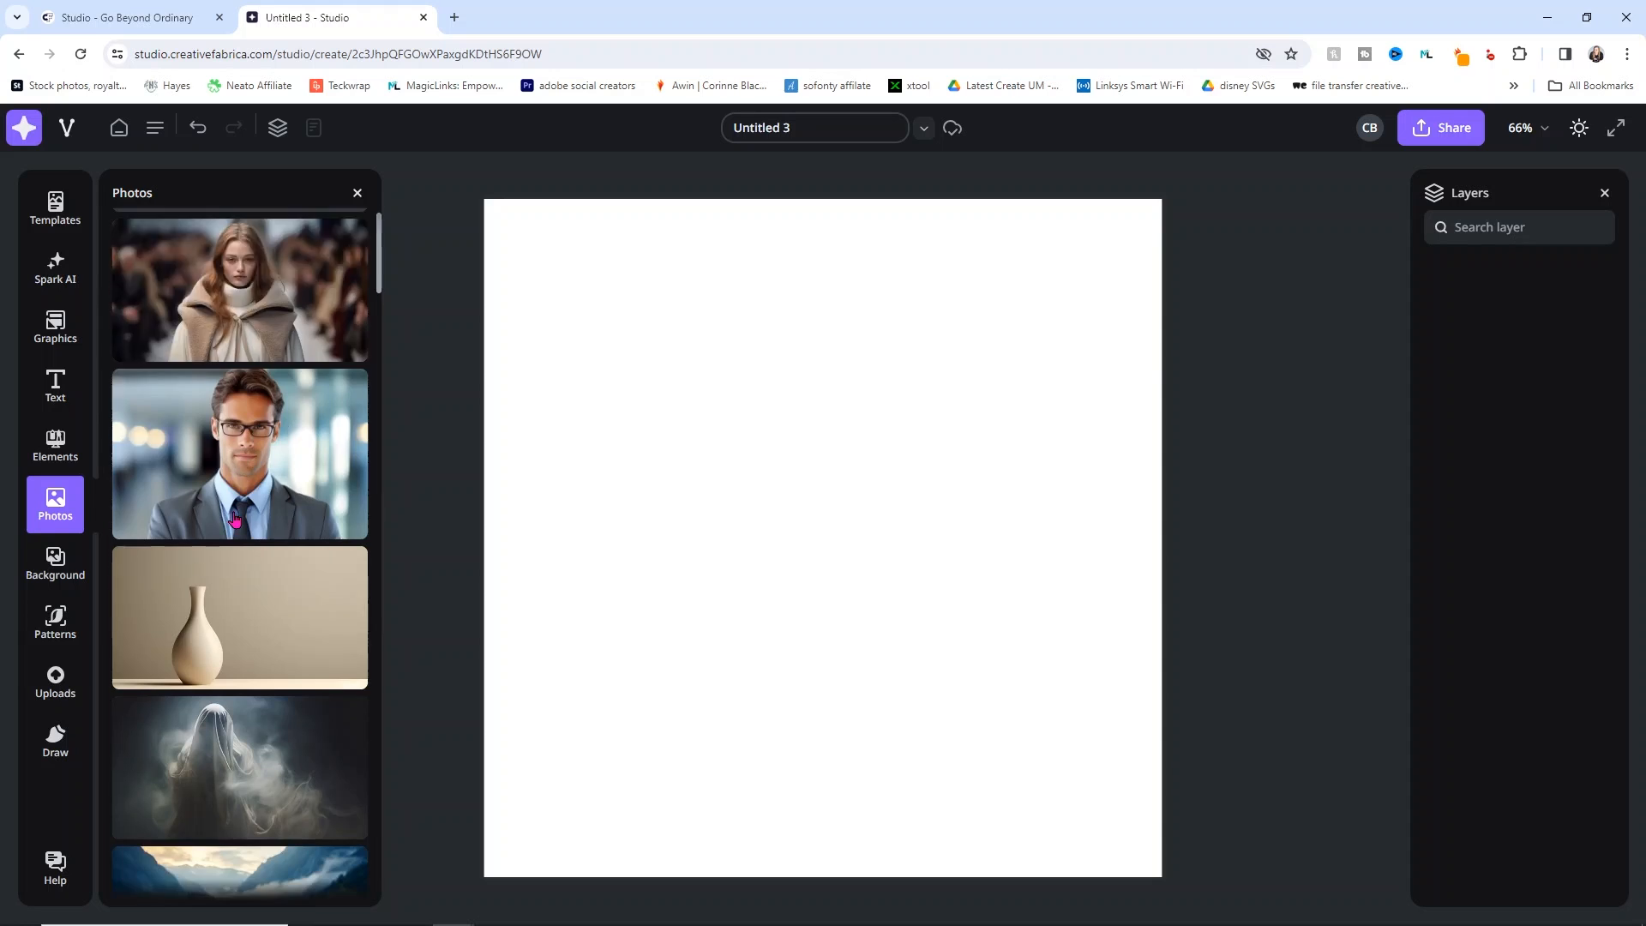
pyautogui.scroll(-5, 234, 517)
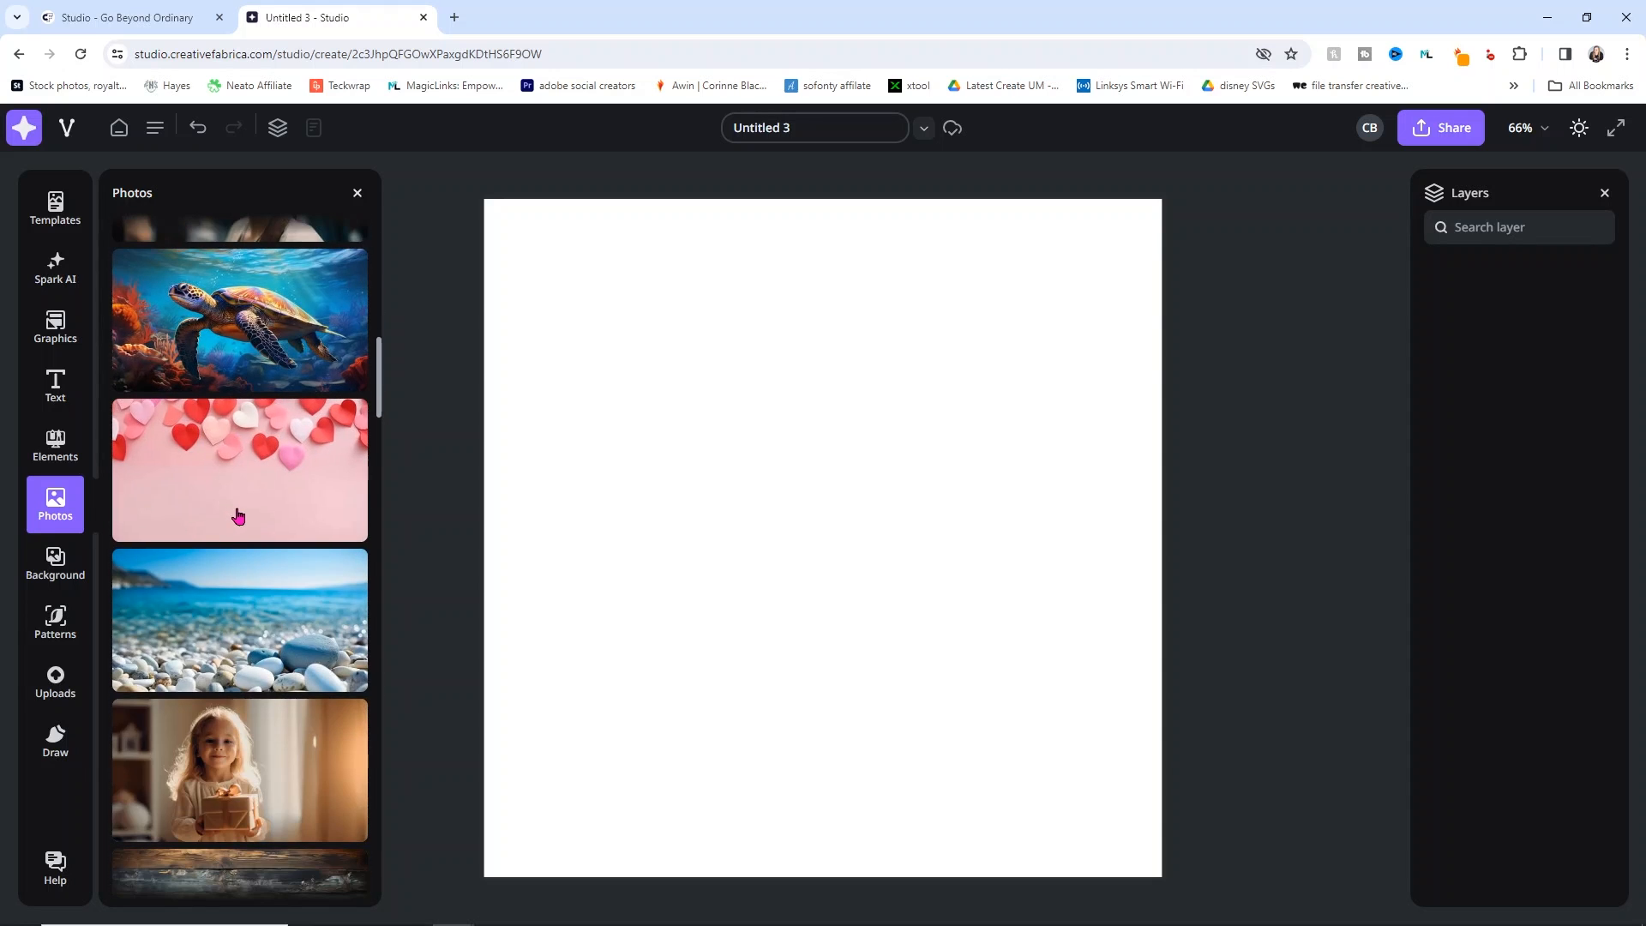
pyautogui.click(239, 515)
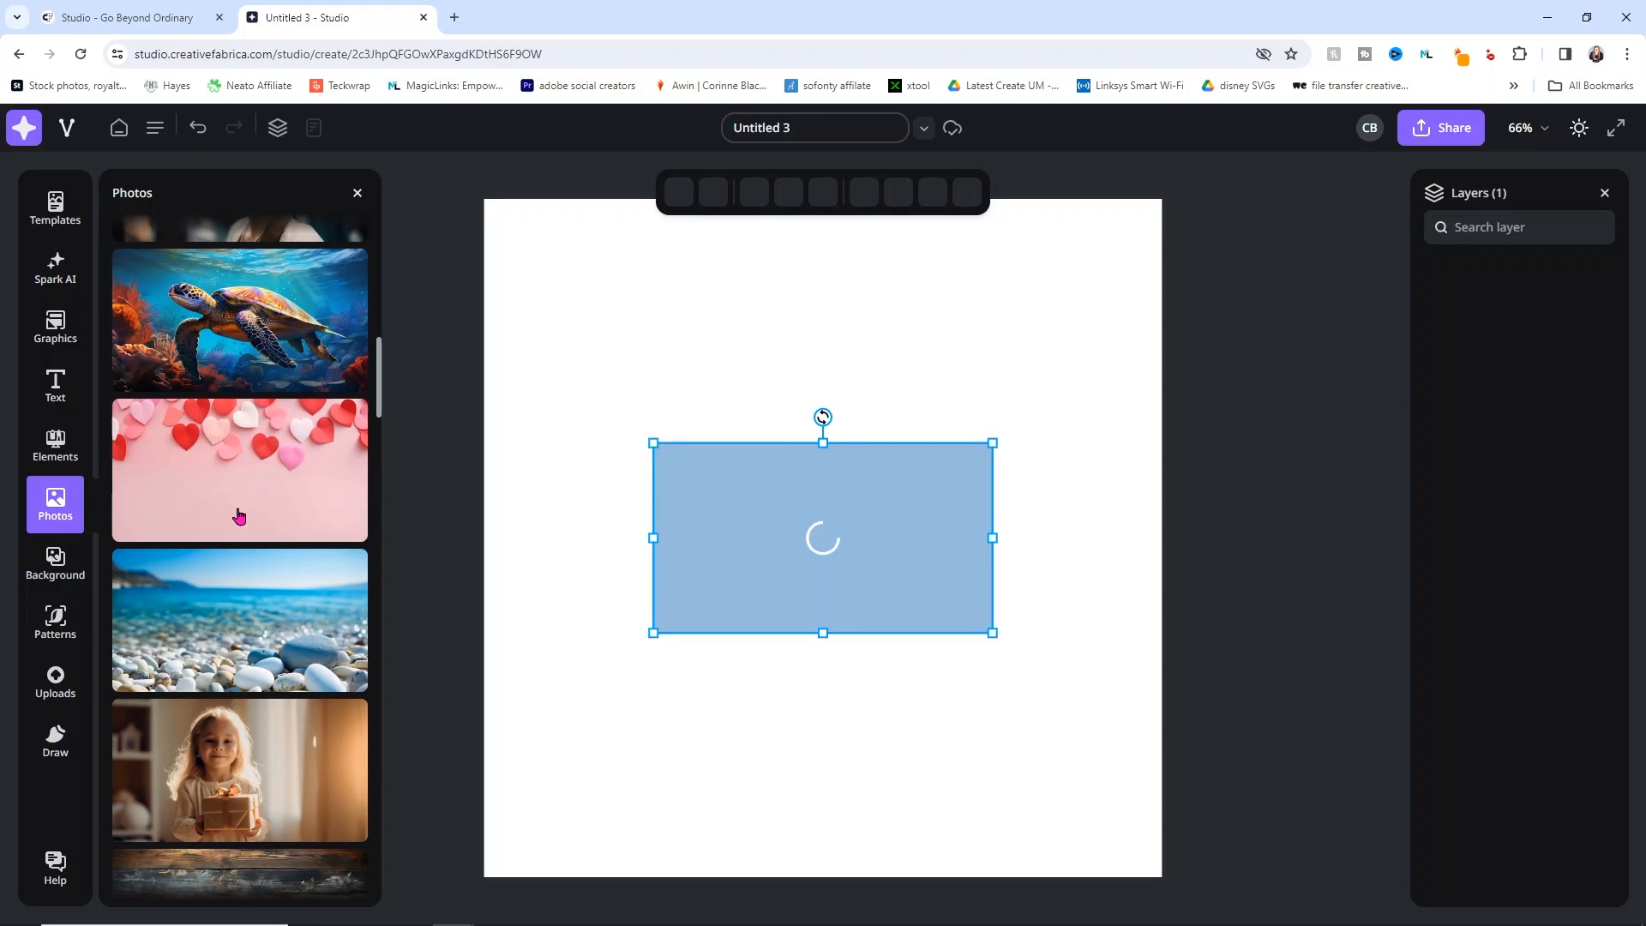
pyautogui.moveTo(770, 440); pyautogui.dragTo(650, 238)
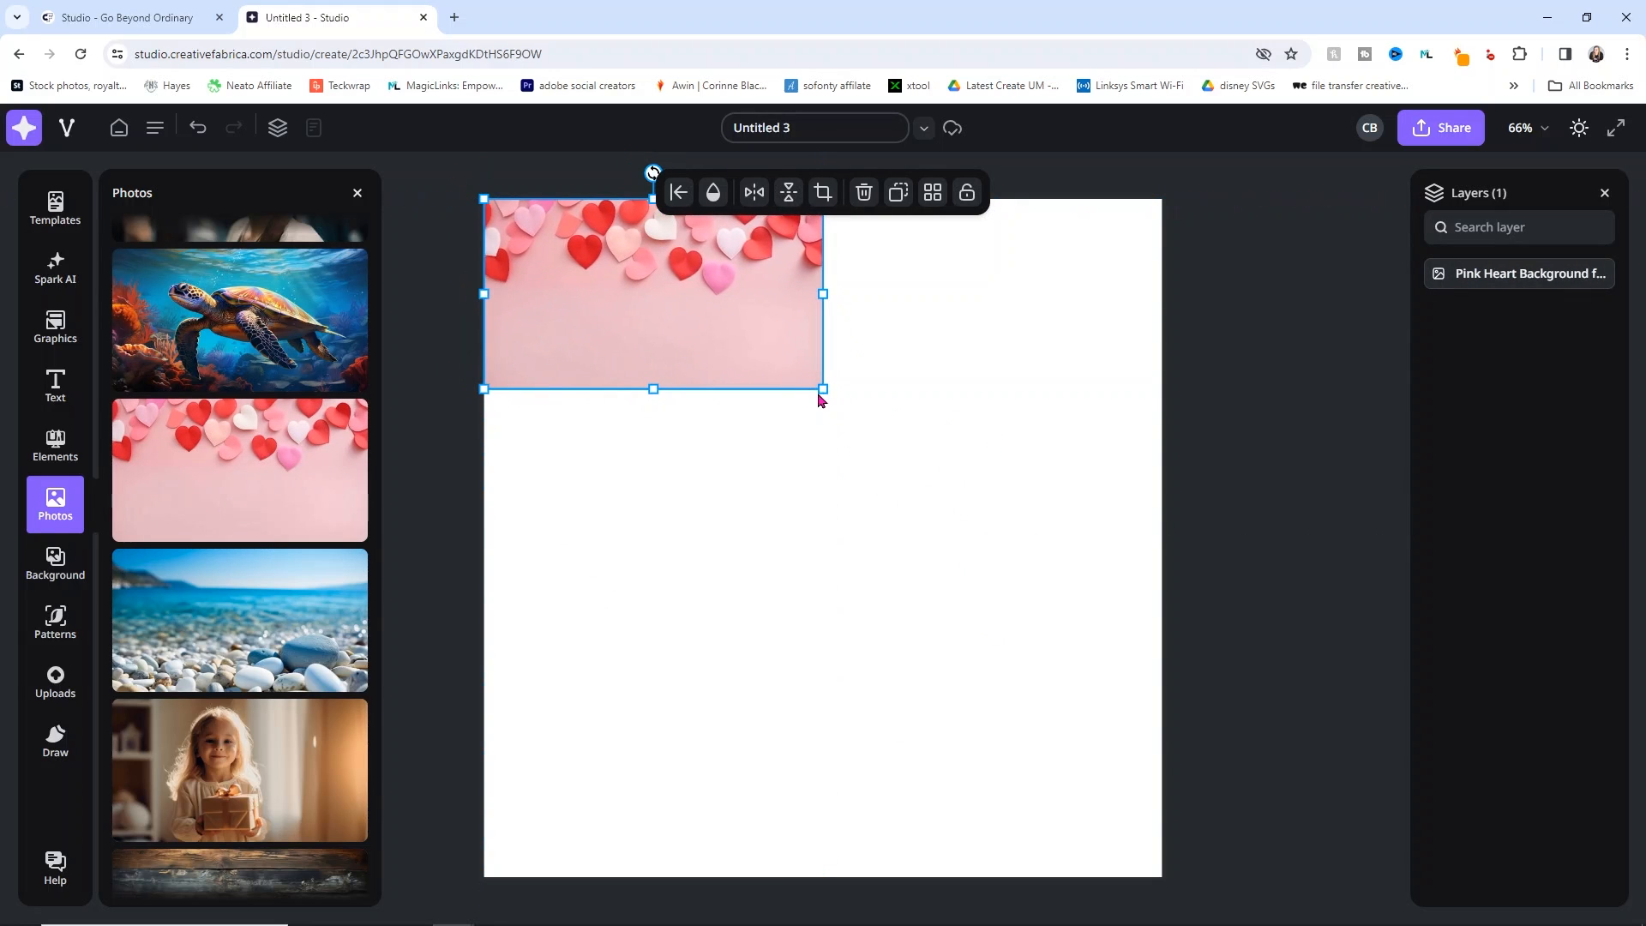
pyautogui.moveTo(830, 393); pyautogui.dragTo(1641, 921)
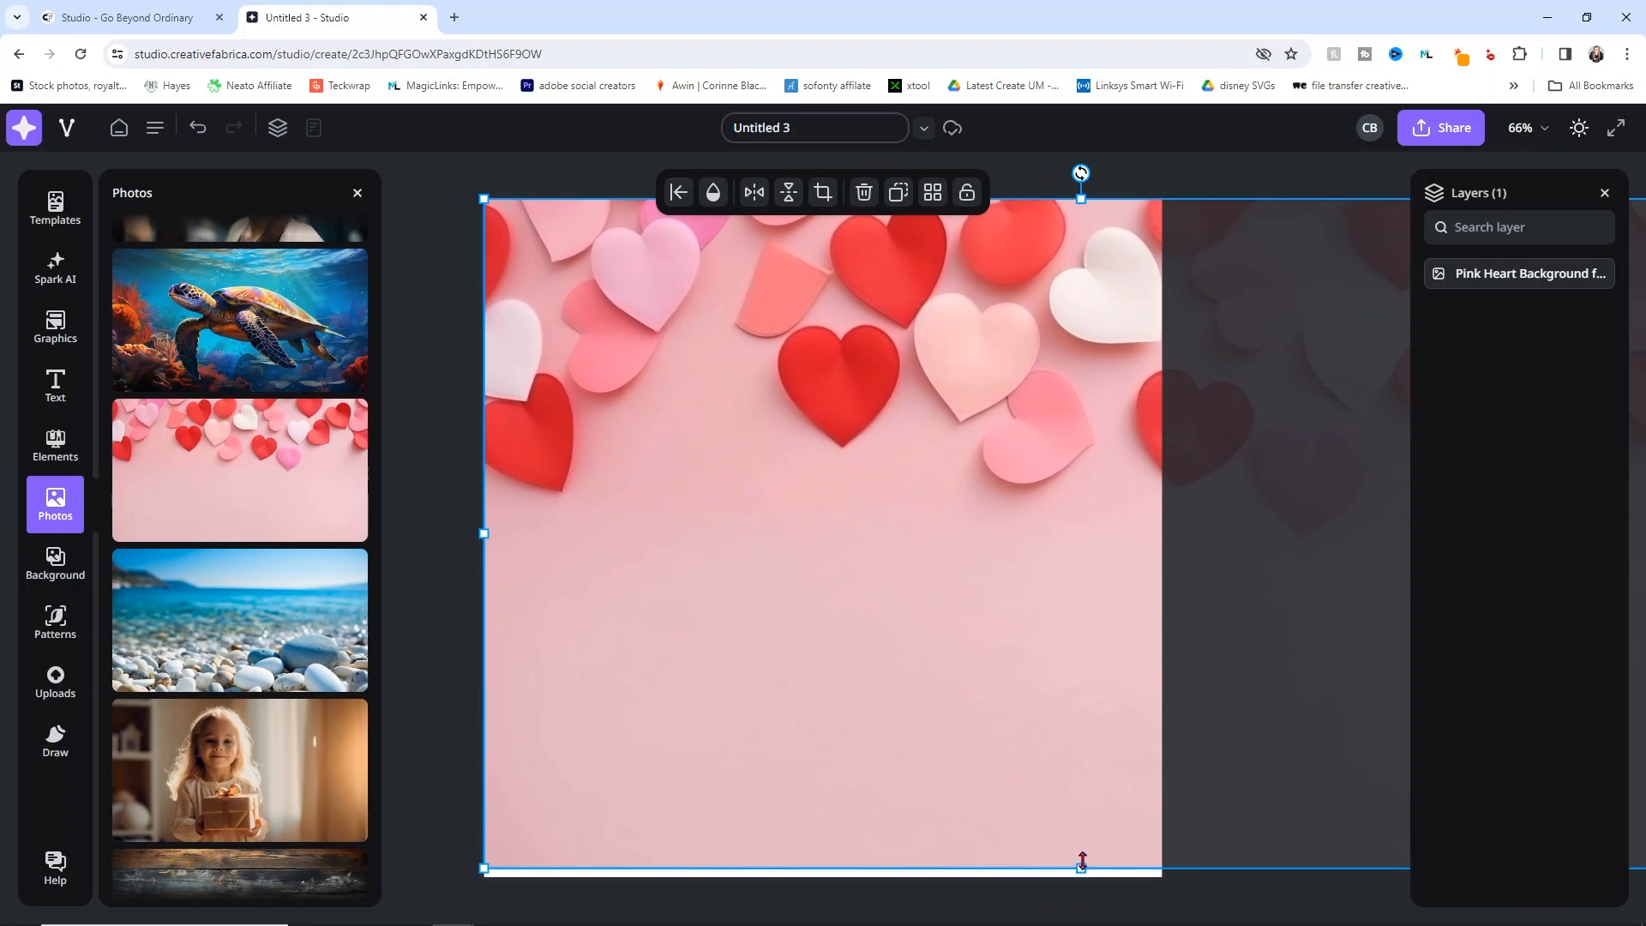
pyautogui.moveTo(1081, 863); pyautogui.dragTo(1098, 897)
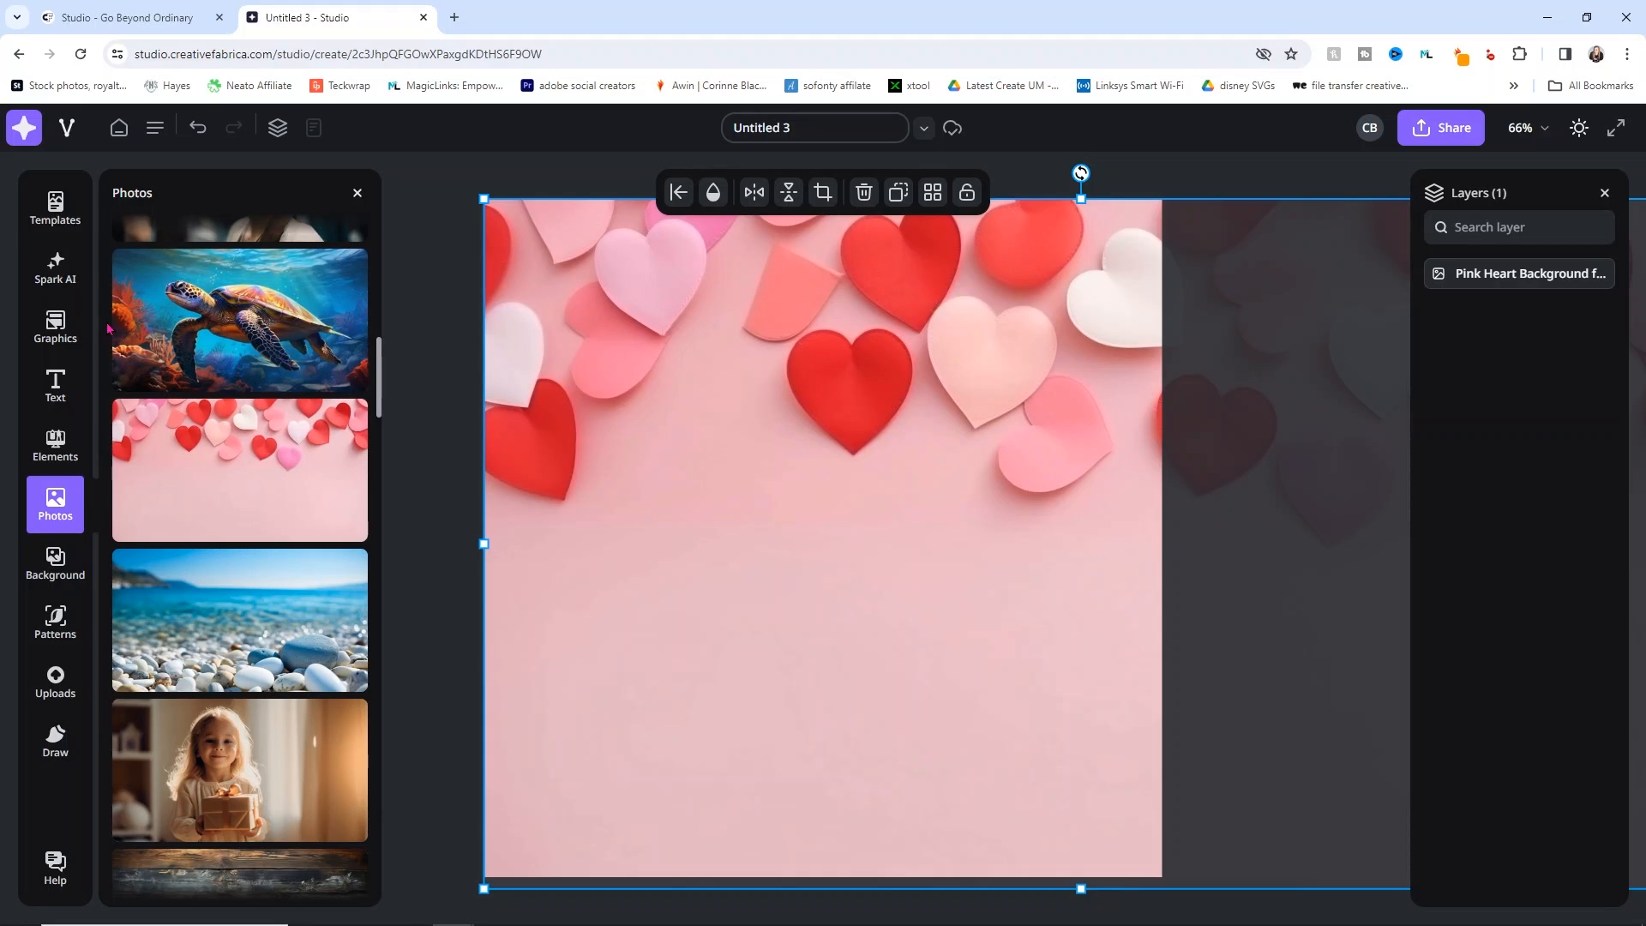
# Step: Add the Cupid 2 silhouette from Elements, enlarge it and move it up-left
pyautogui.click(56, 448)
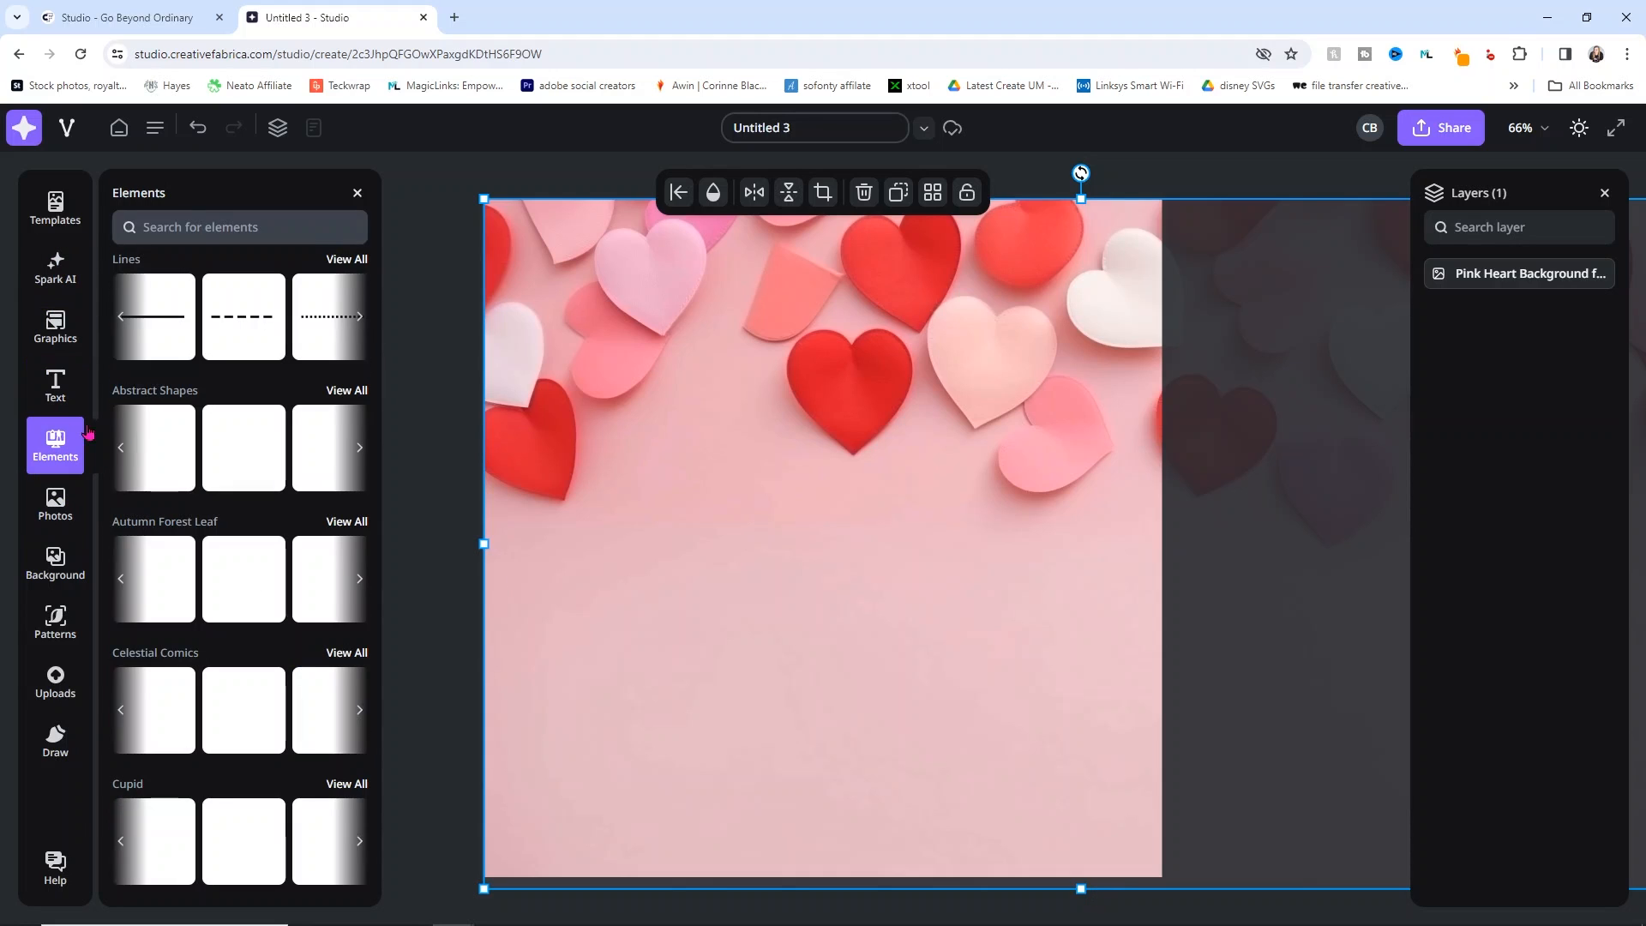
pyautogui.scroll(-1, 245, 553)
pyautogui.scroll(-2, 245, 553)
pyautogui.click(237, 587)
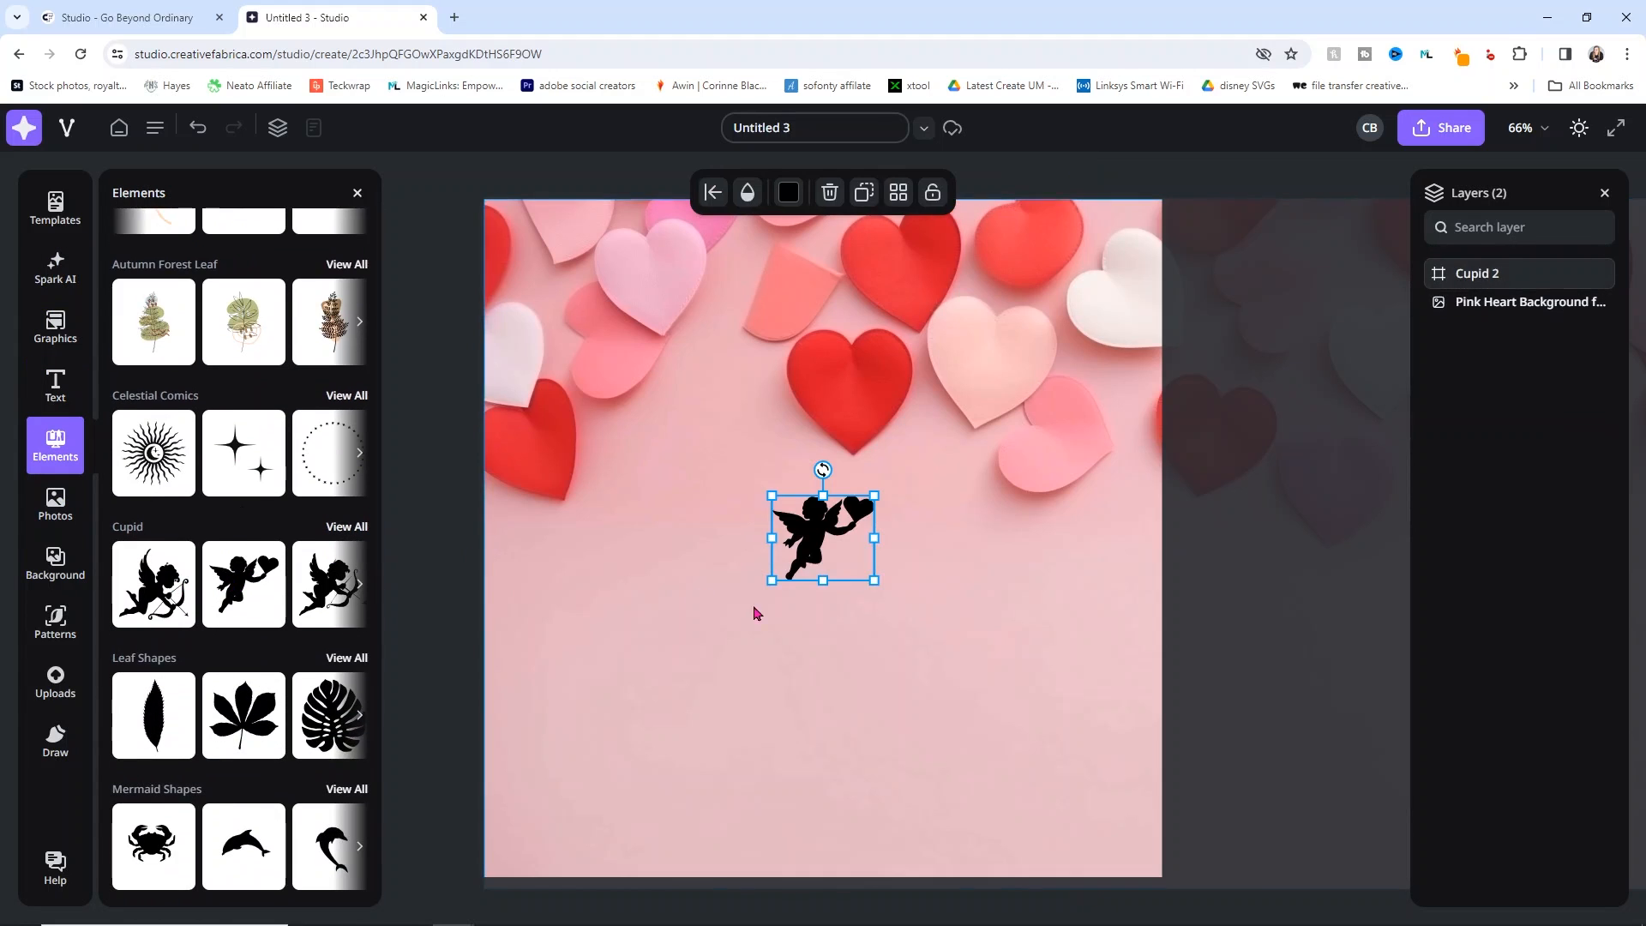
pyautogui.moveTo(875, 580); pyautogui.dragTo(1257, 892)
pyautogui.moveTo(1035, 696); pyautogui.dragTo(829, 629)
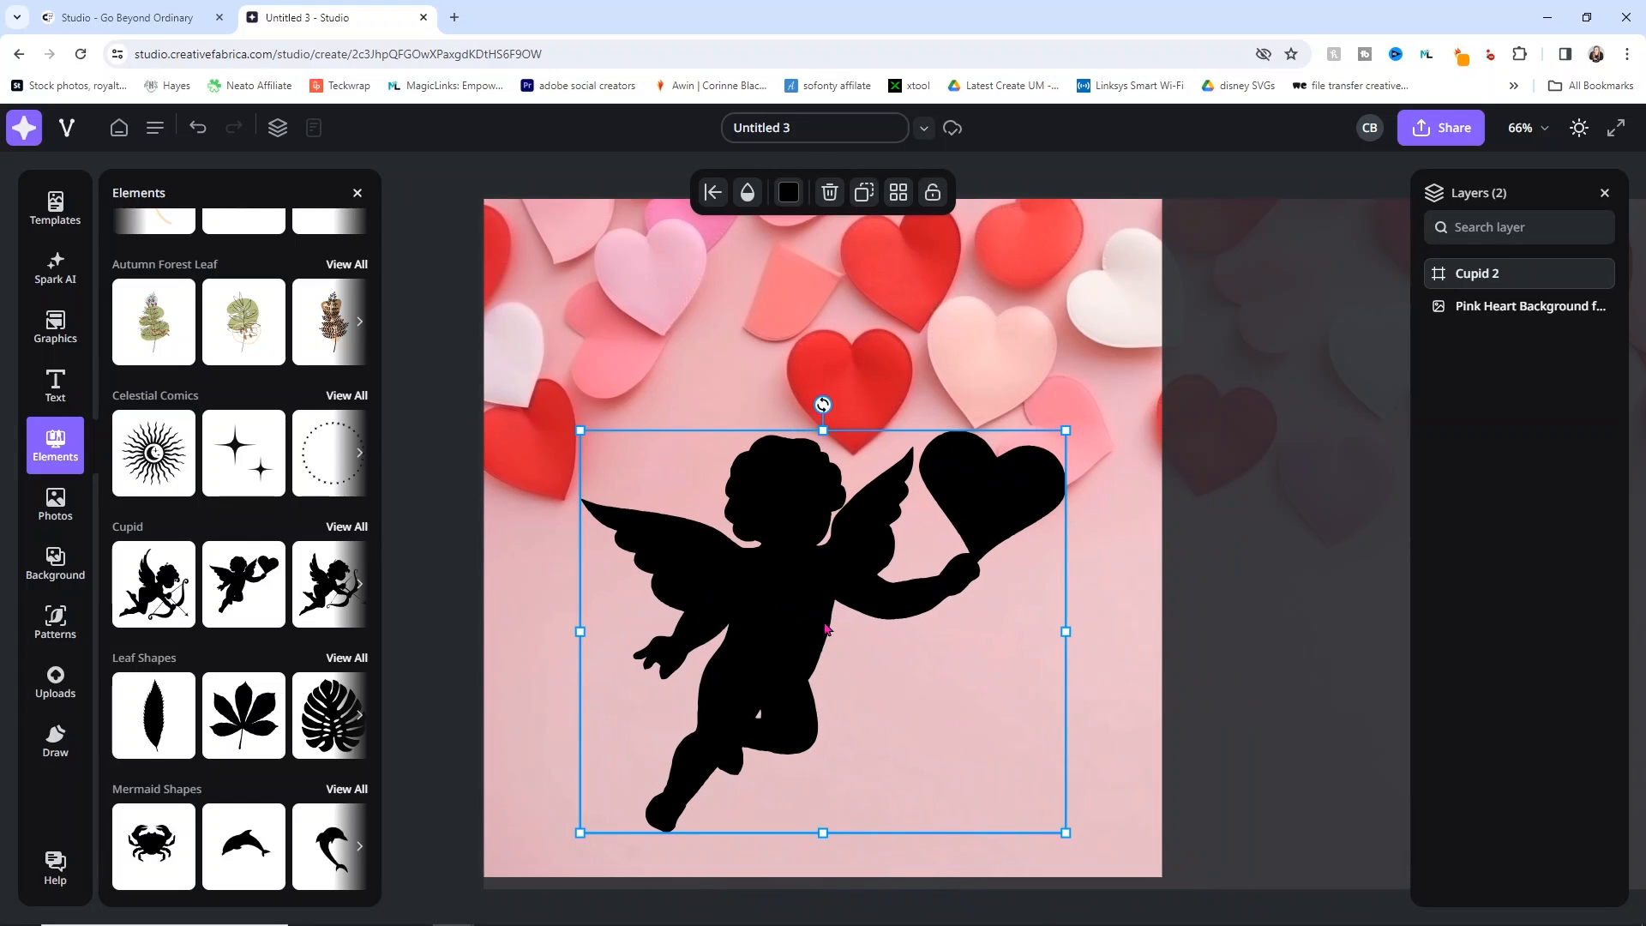
# Step: Delete the hearts background photo and the cupid silhouette, leaving the page blank
pyautogui.click(1293, 540)
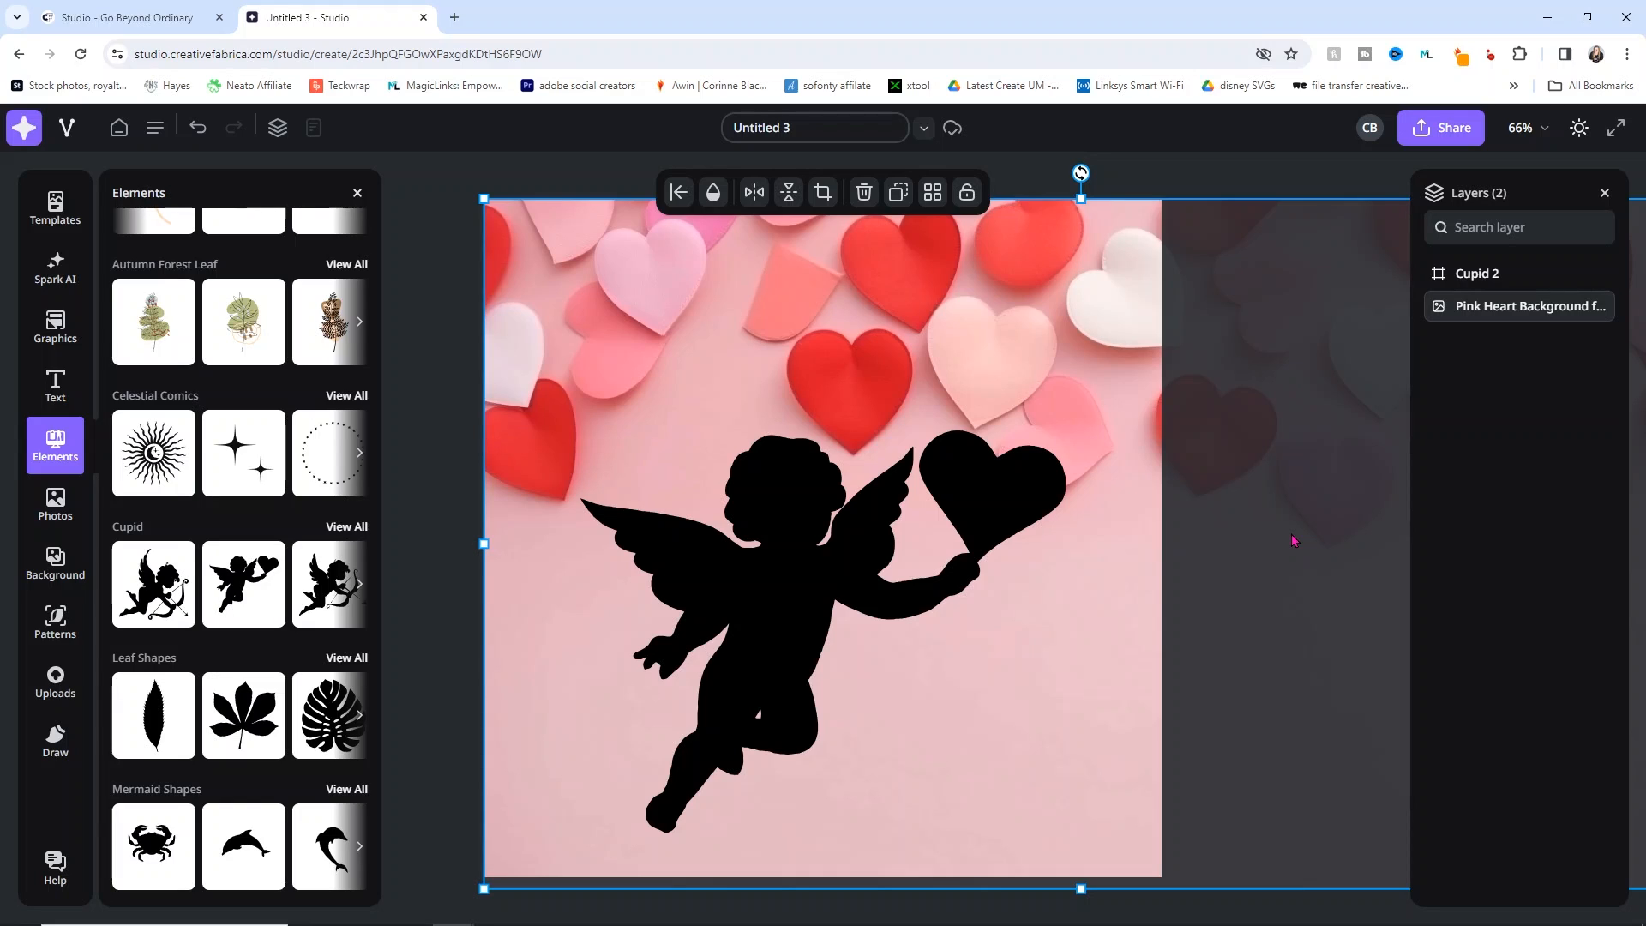
pyautogui.click(744, 525)
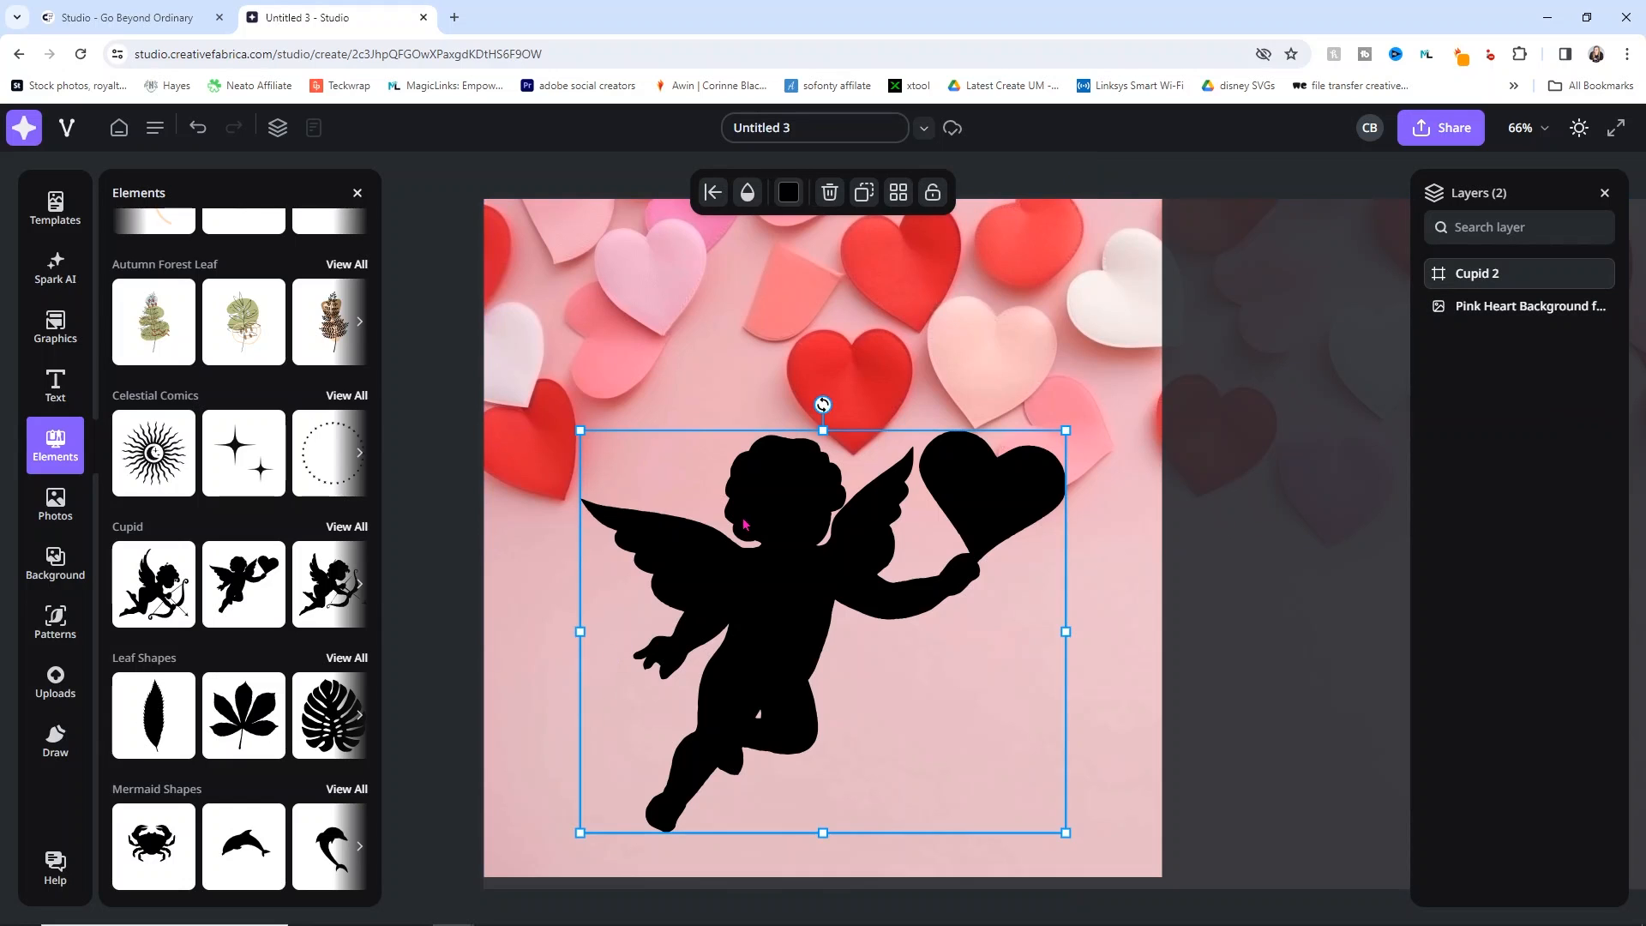
pyautogui.press('Delete')
pyautogui.click(744, 524)
pyautogui.press('Delete')
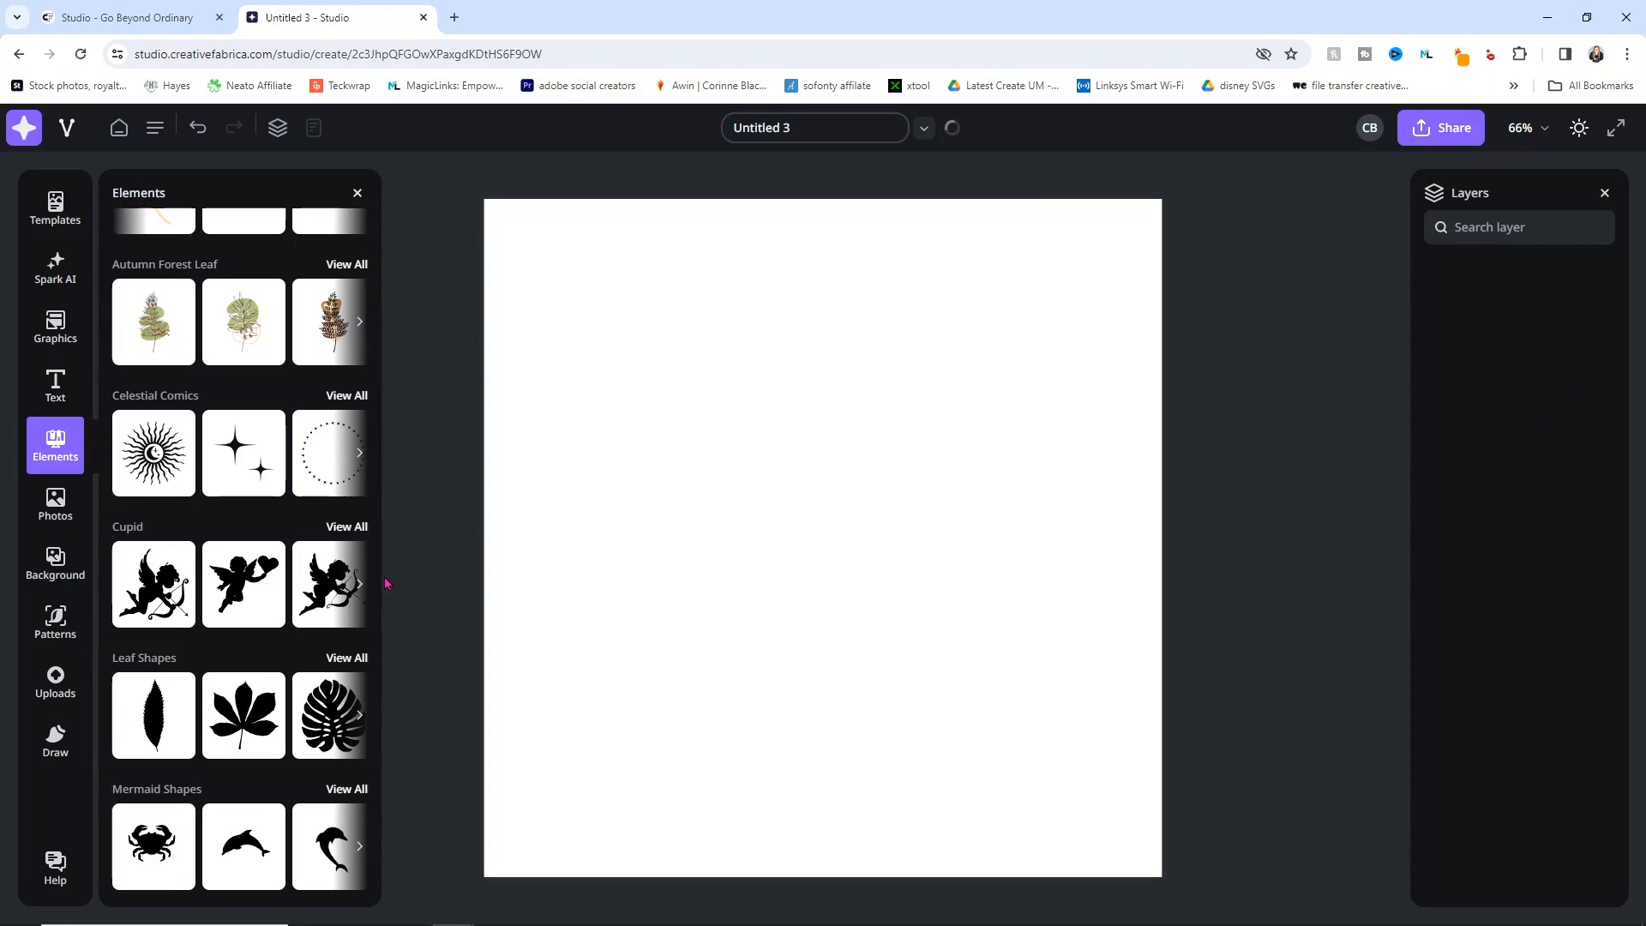
# Step: Set the page background to the lavender swatch
pyautogui.click(74, 562)
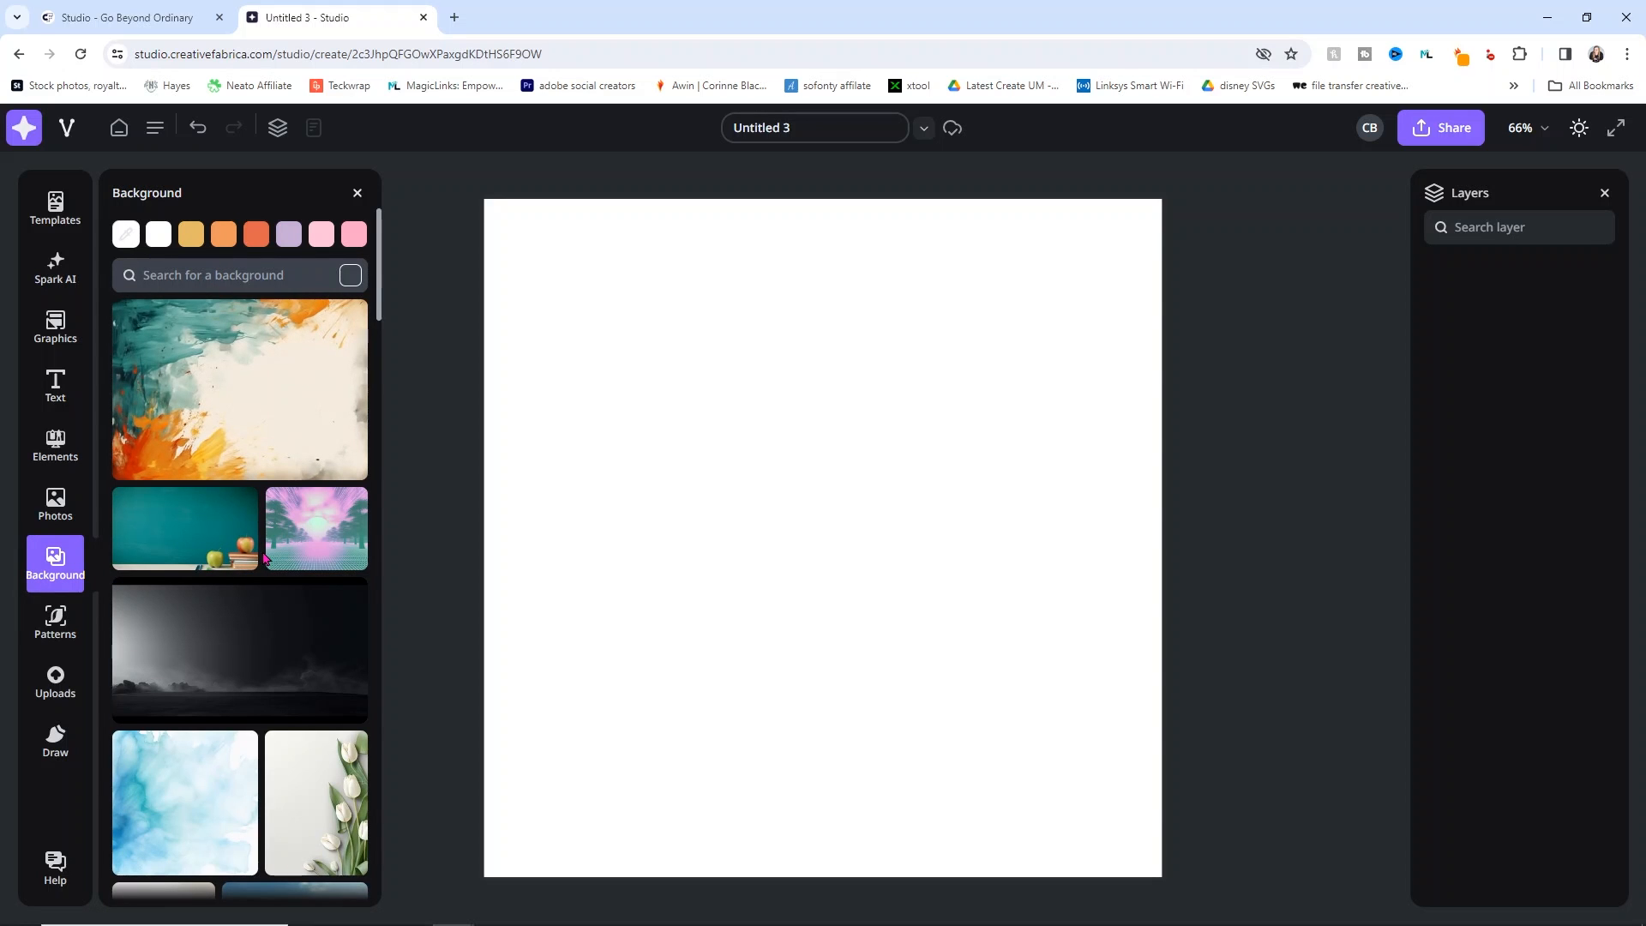
pyautogui.scroll(-8, 264, 558)
pyautogui.scroll(8, 277, 249)
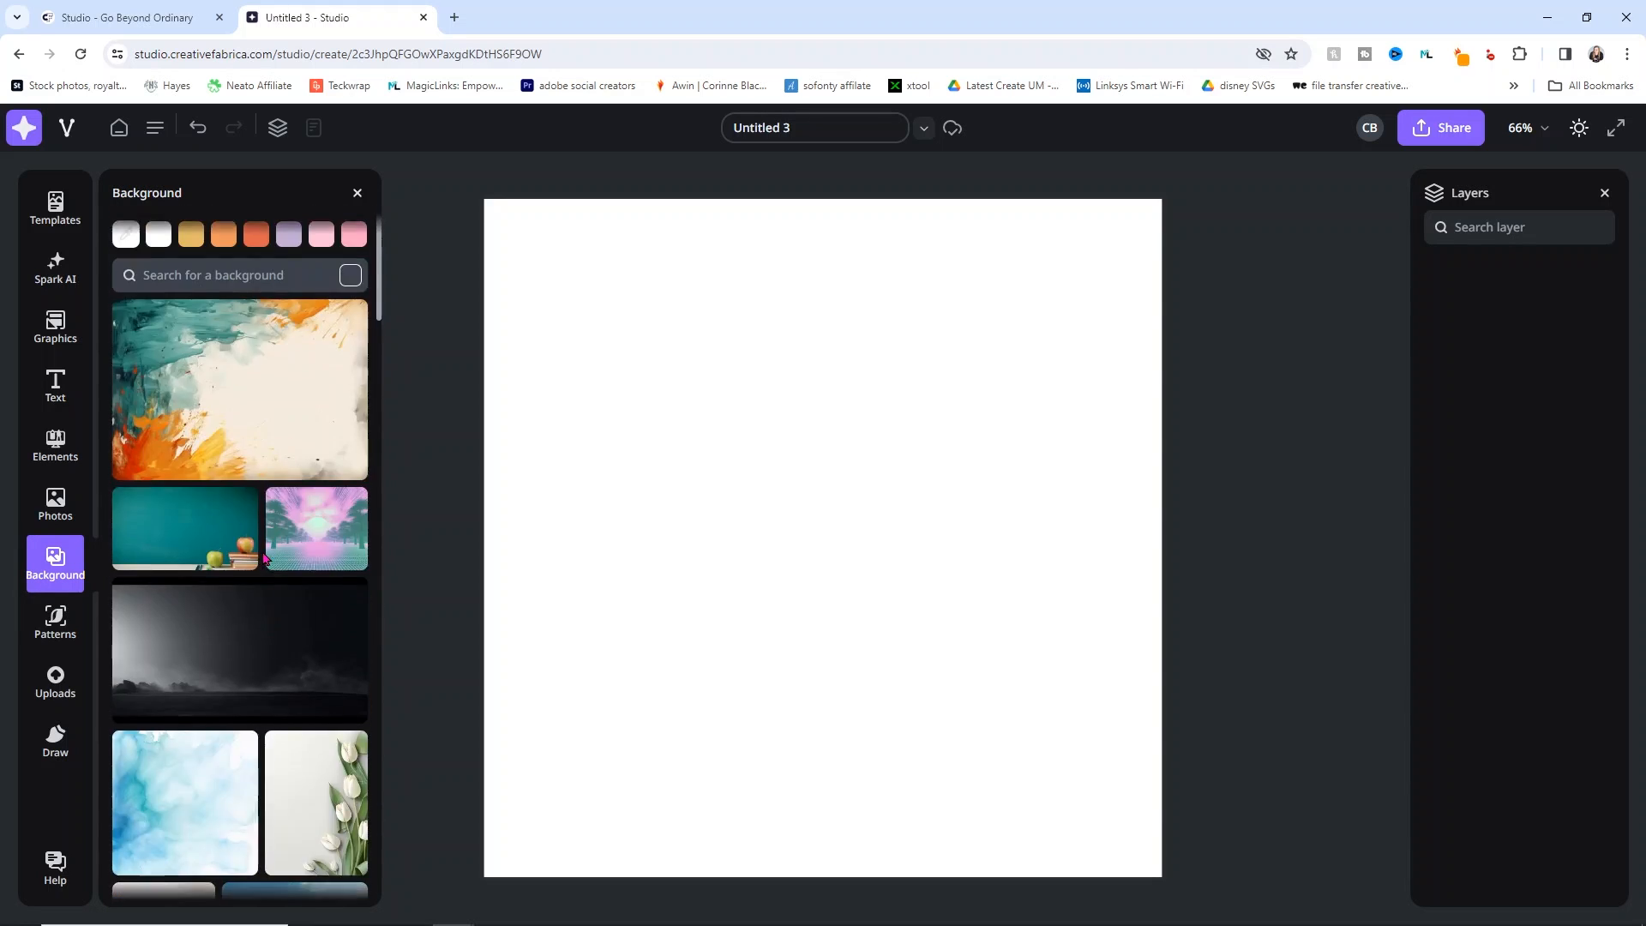
pyautogui.click(288, 239)
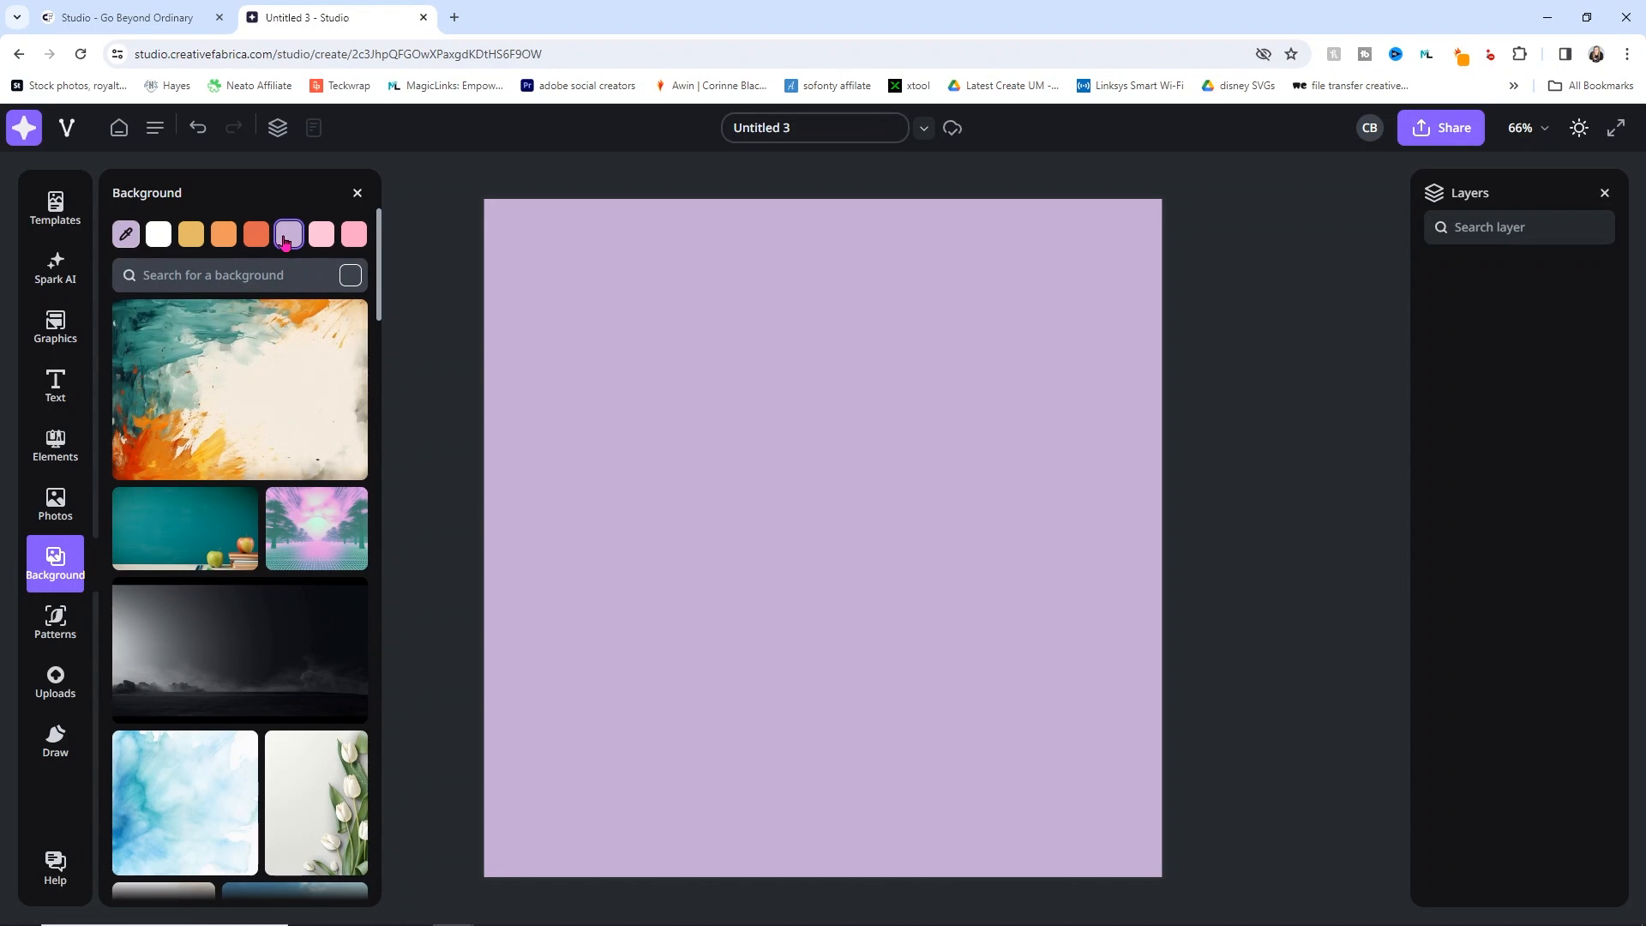
# Step: Try a deep purple custom background colour, then switch the background back to white
pyautogui.click(128, 233)
pyautogui.moveTo(317, 239)
pyautogui.mouseDown()
pyautogui.moveTo(338, 177)
pyautogui.moveTo(375, 328)
pyautogui.moveTo(326, 345)
pyautogui.moveTo(315, 251)
pyautogui.mouseUp()
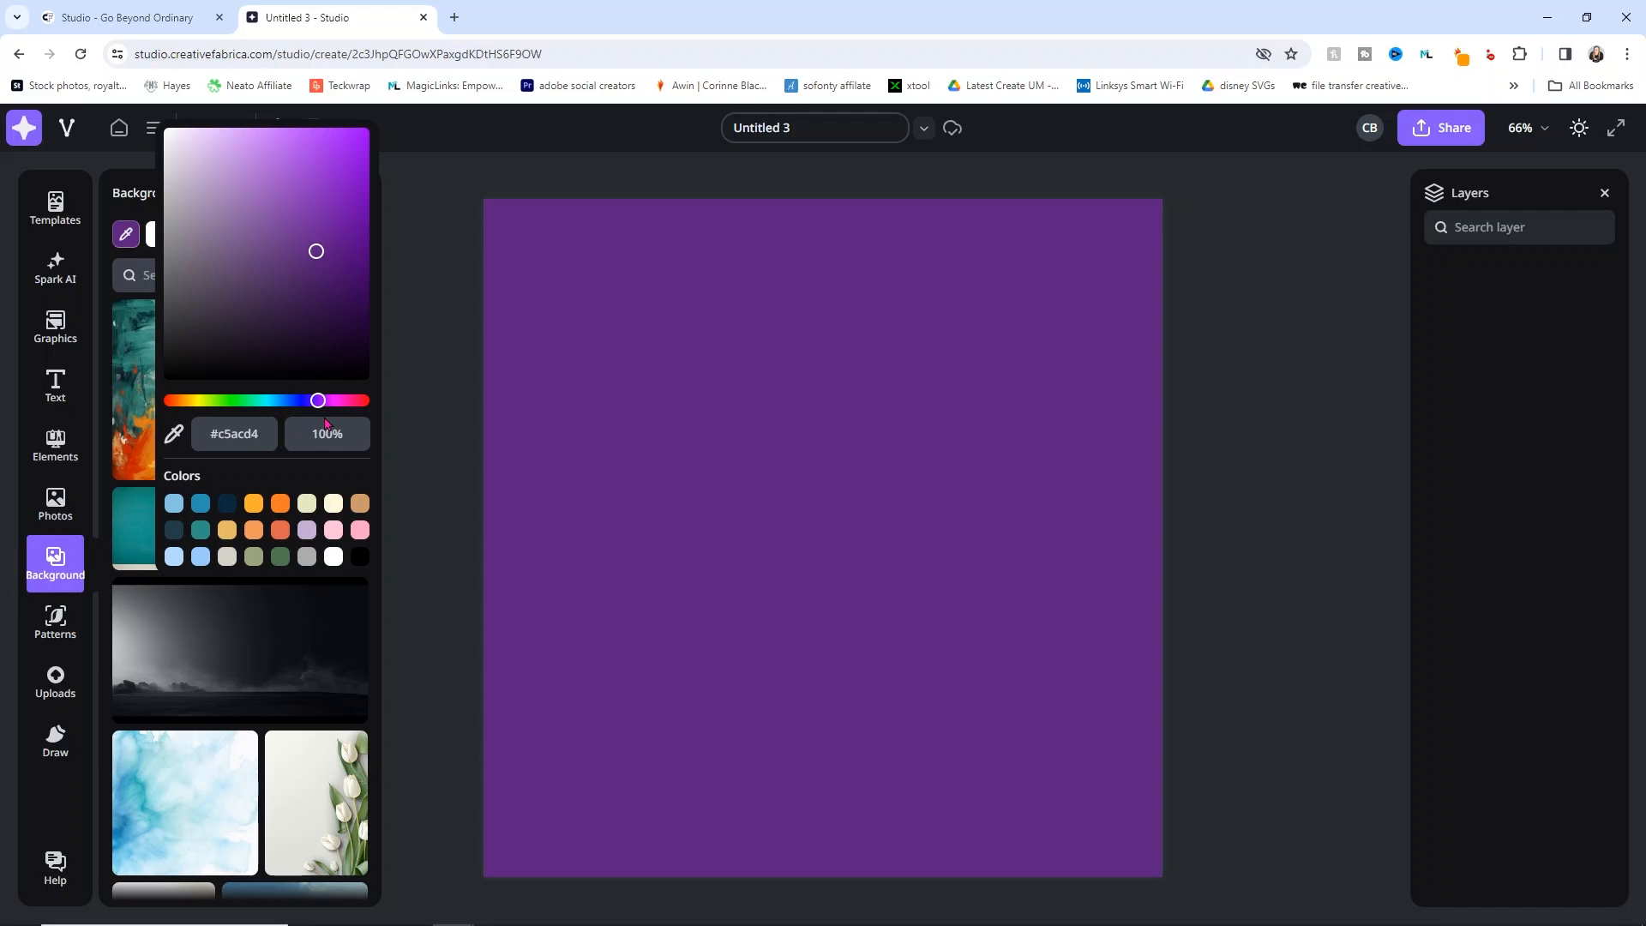
pyautogui.moveTo(264, 436); pyautogui.dragTo(227, 429)
pyautogui.click(408, 356)
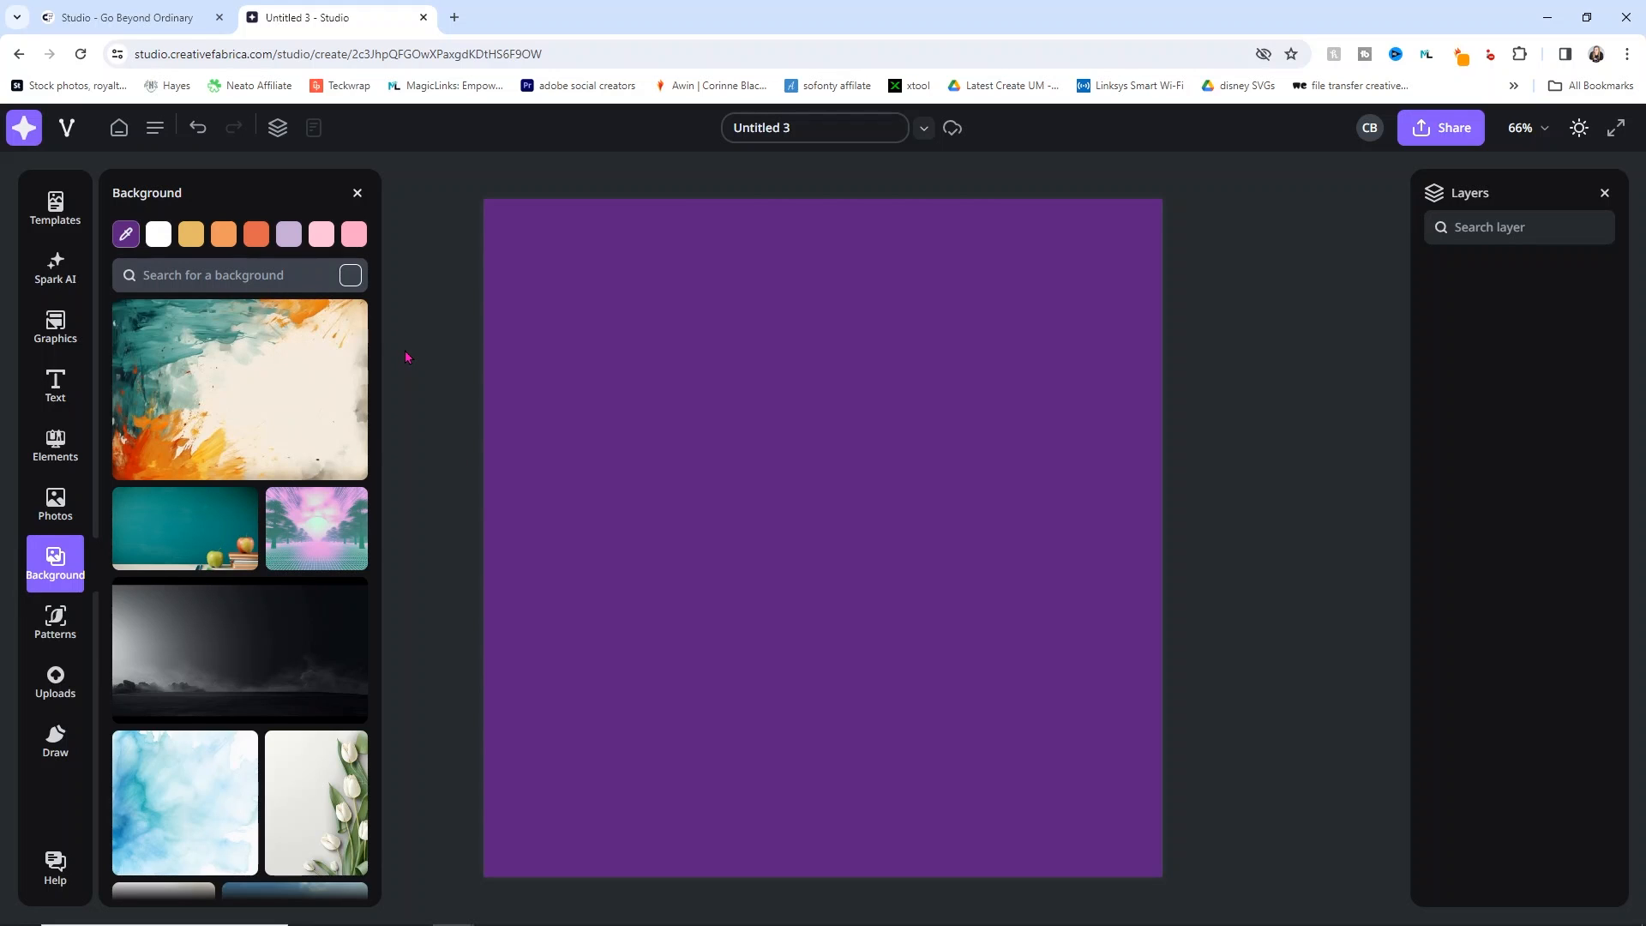
pyautogui.click(159, 233)
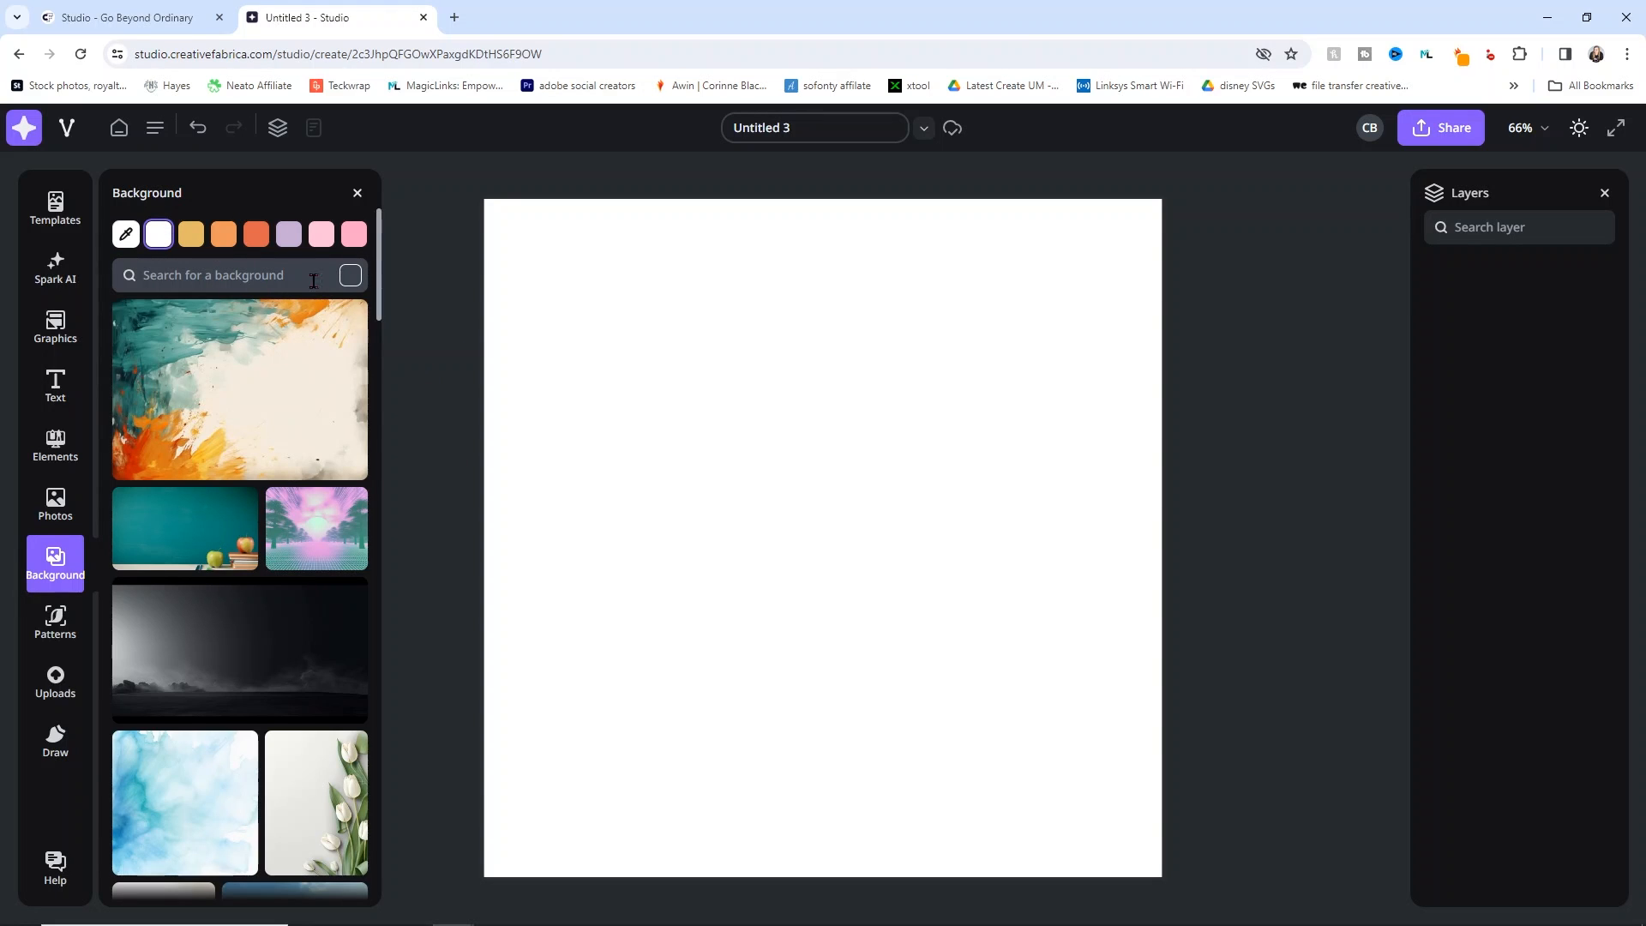
# Step: Browse the Patterns library, then switch to the empty Uploads panel with 5.0 GB free
pyautogui.click(63, 626)
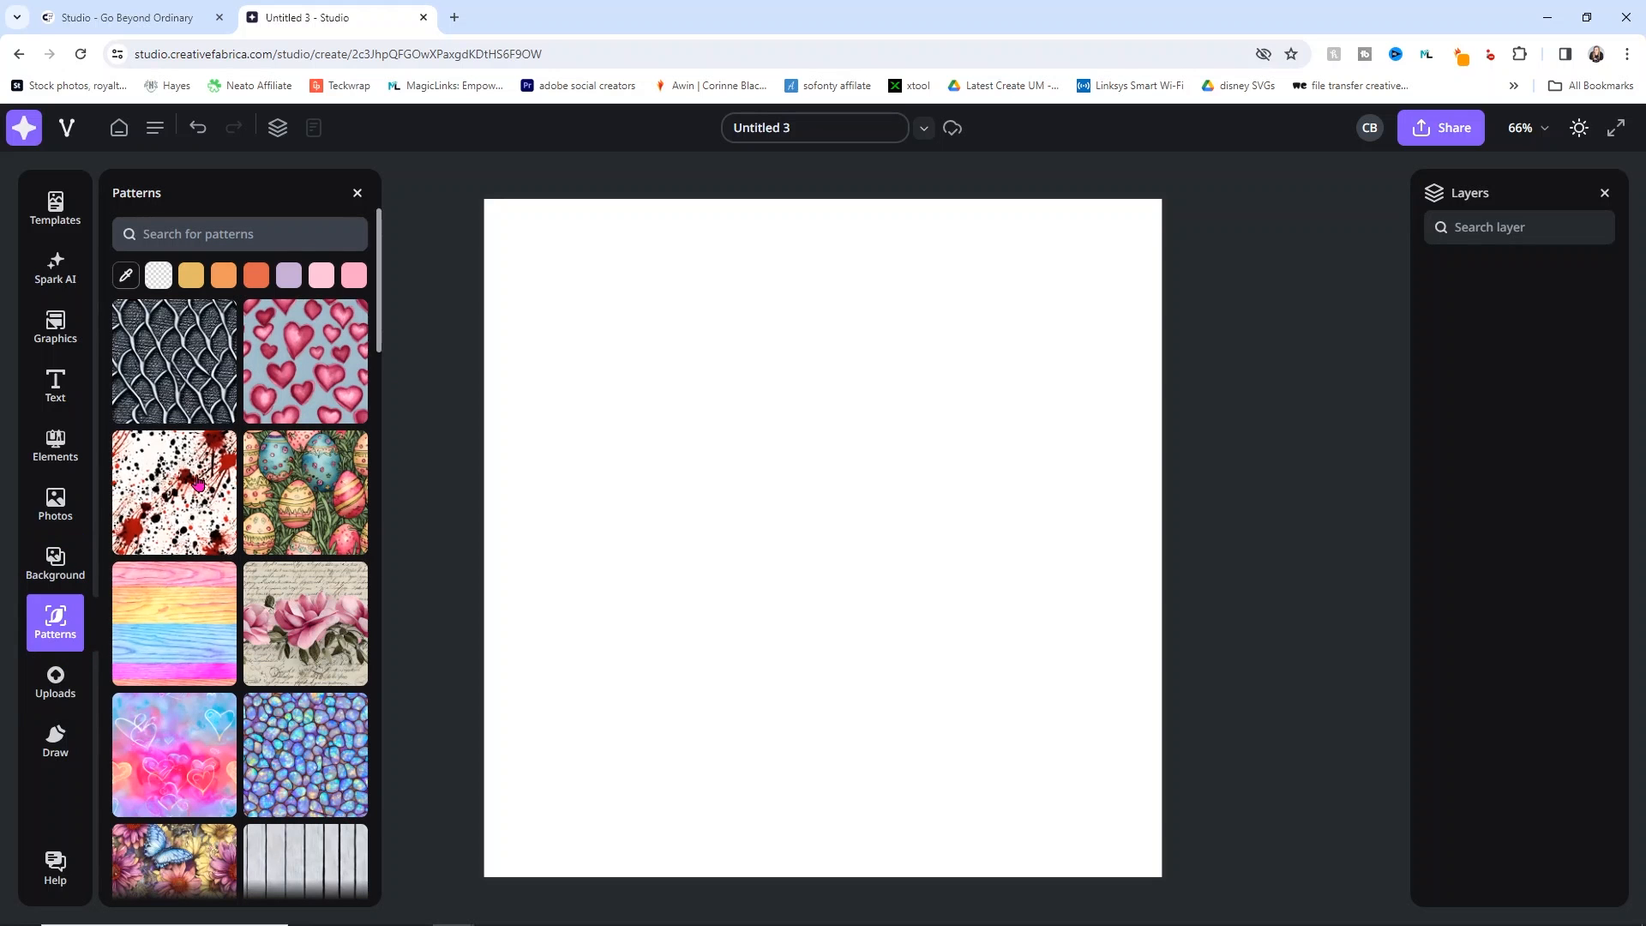
pyautogui.scroll(-1, 253, 510)
pyautogui.scroll(-10, 252, 510)
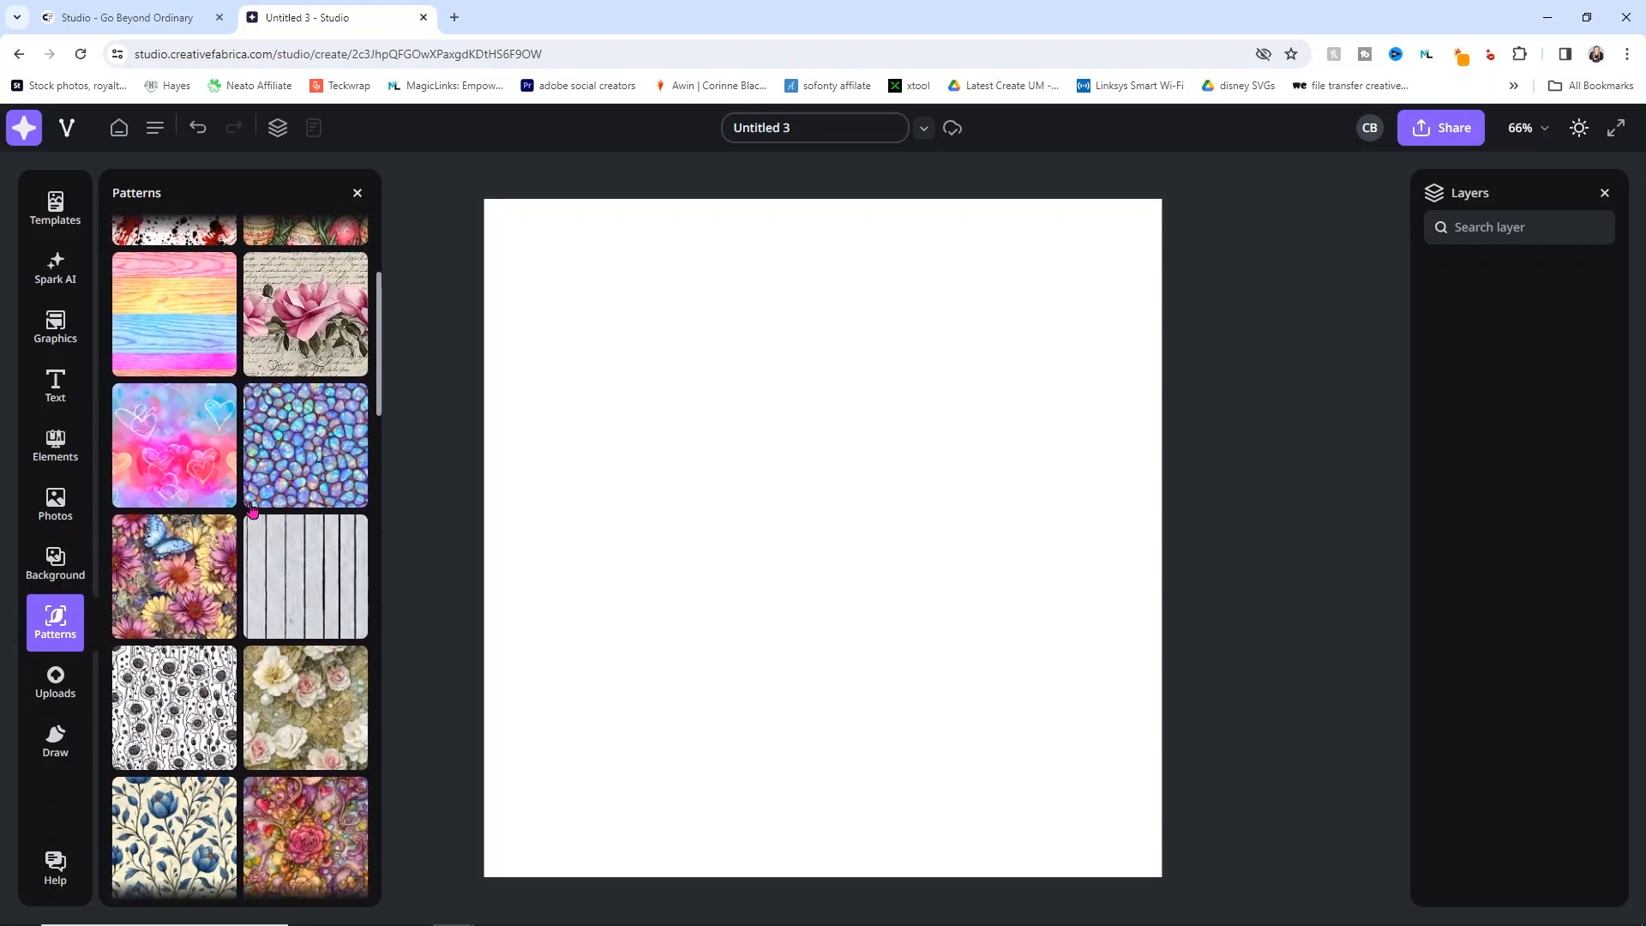
pyautogui.scroll(-10, 252, 509)
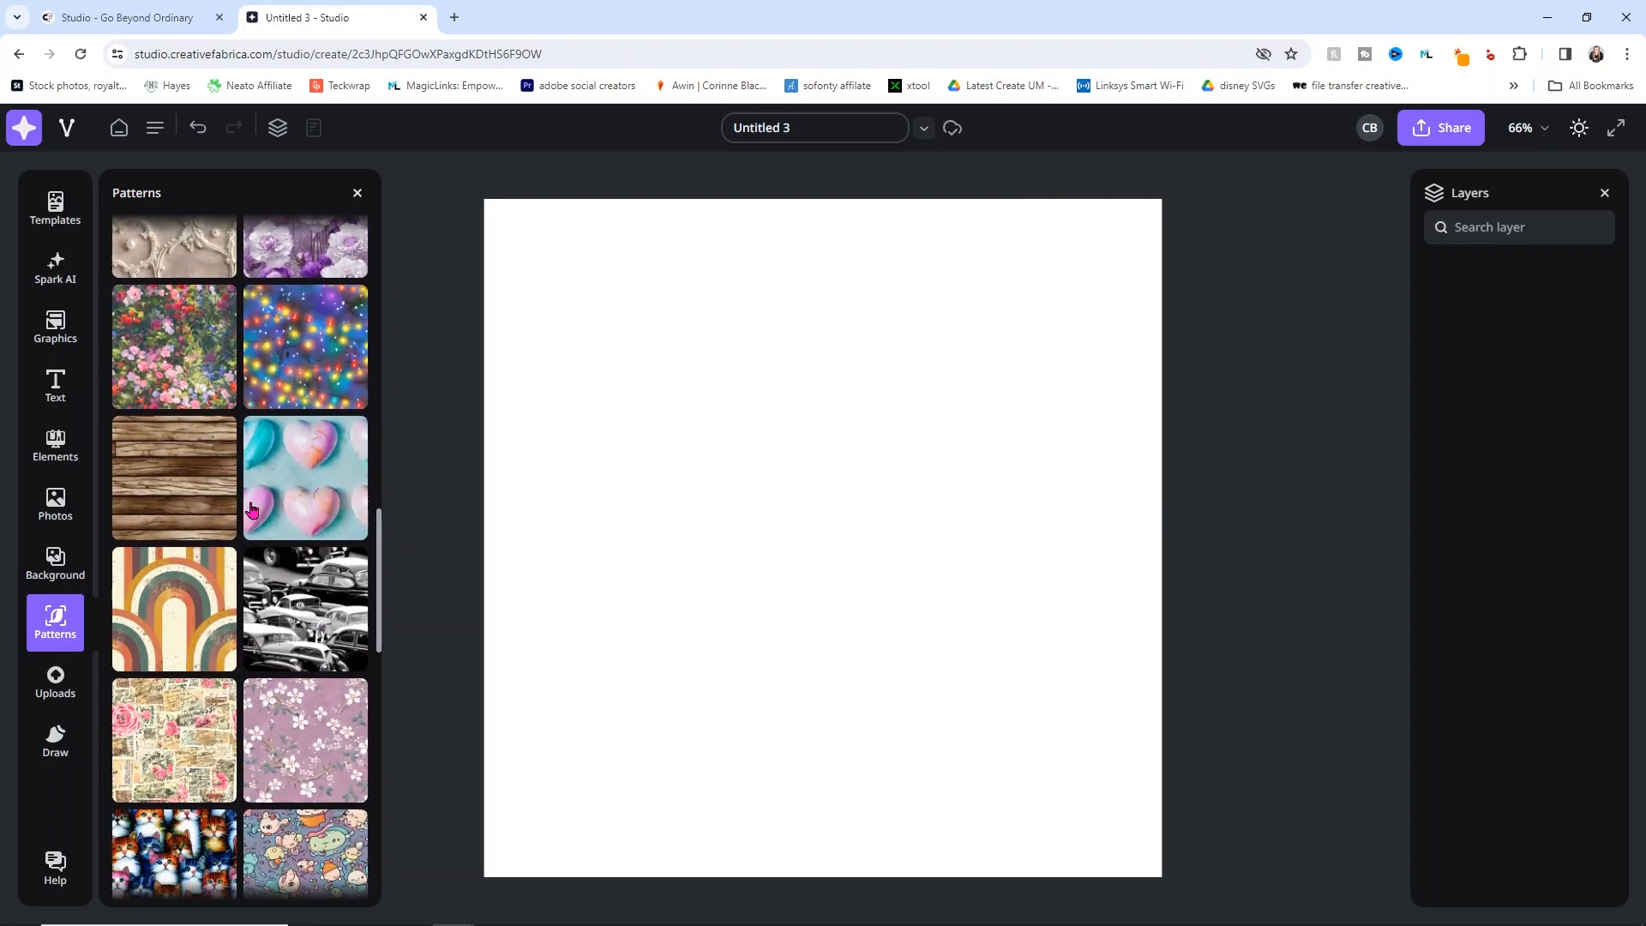
pyautogui.scroll(-10, 252, 510)
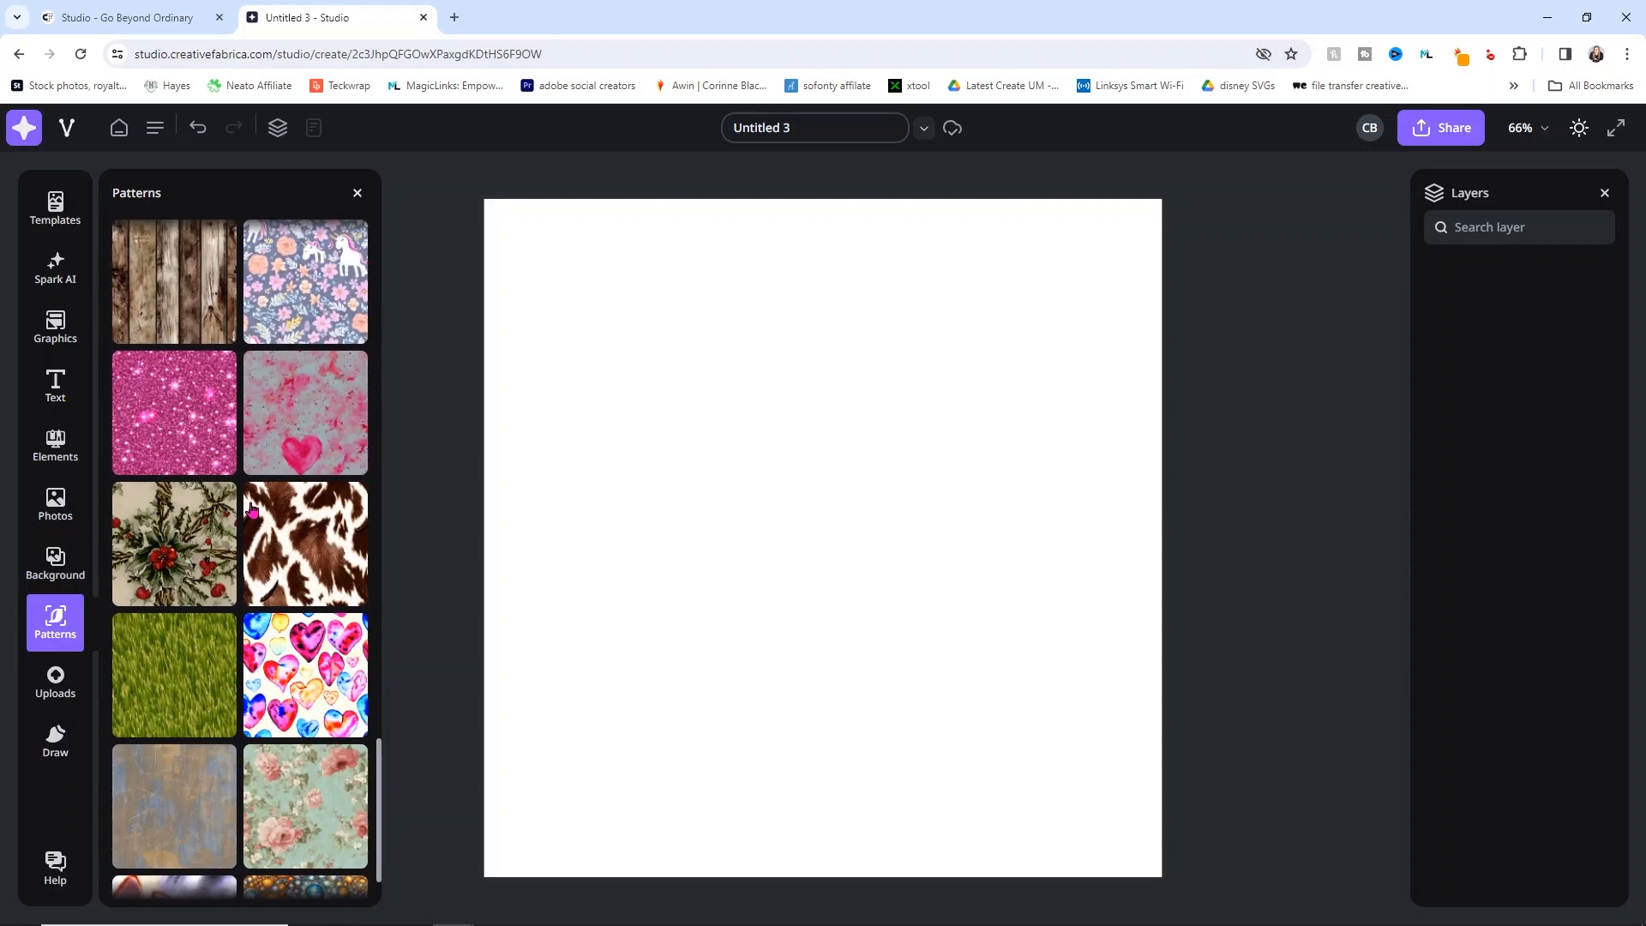
pyautogui.scroll(-8, 252, 510)
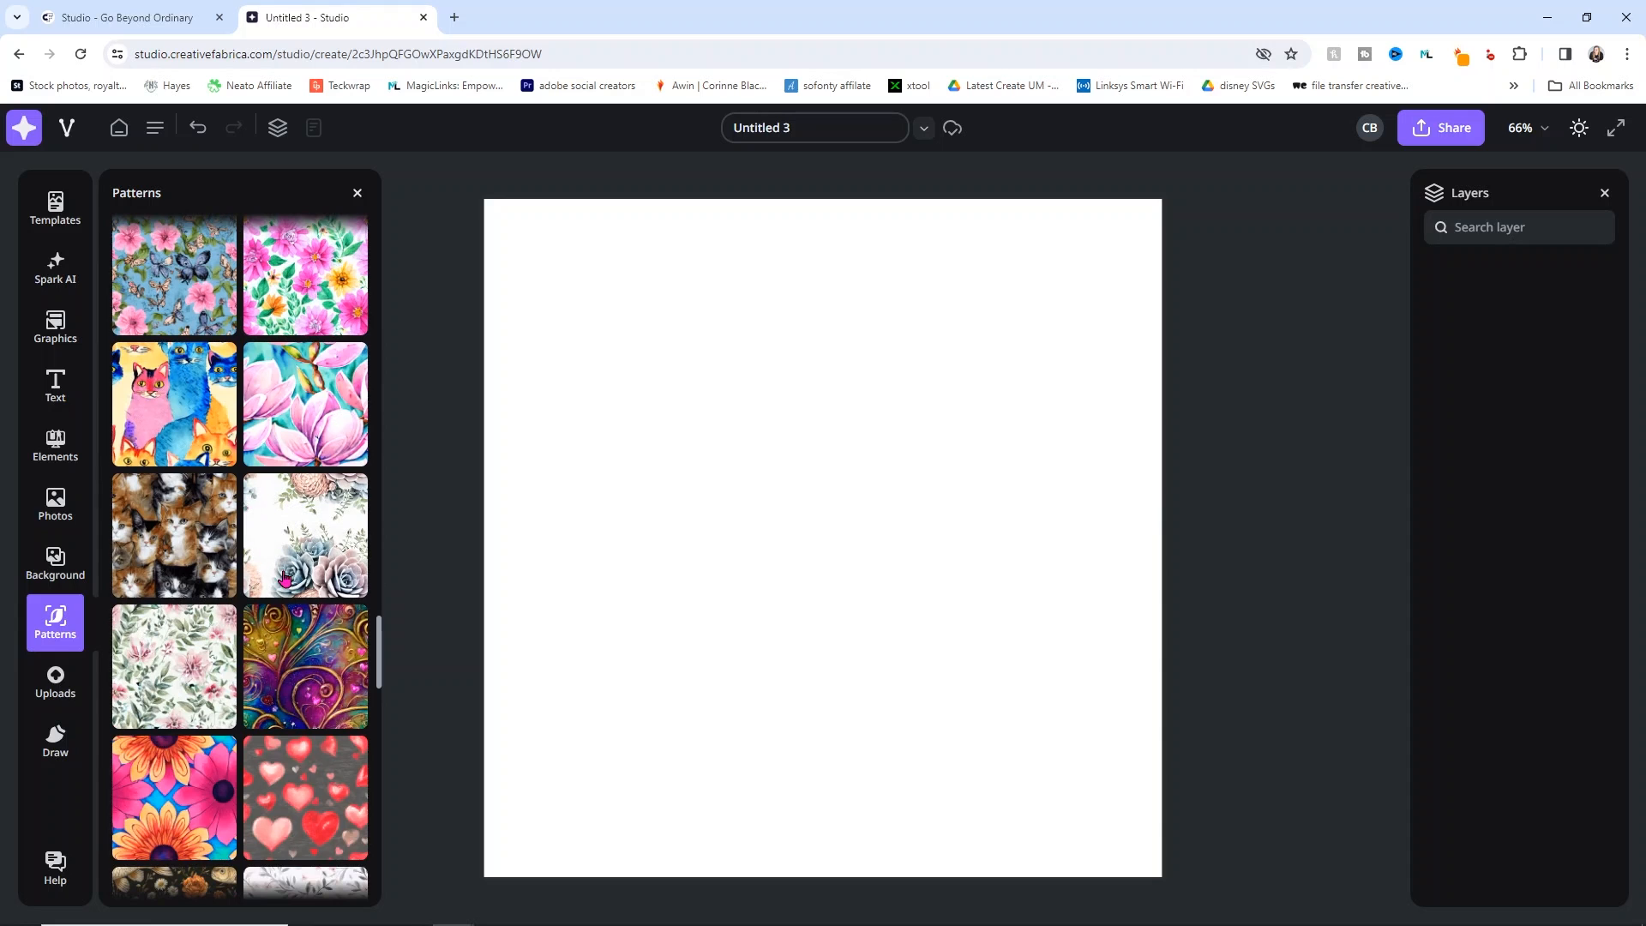
pyautogui.scroll(-10, 287, 593)
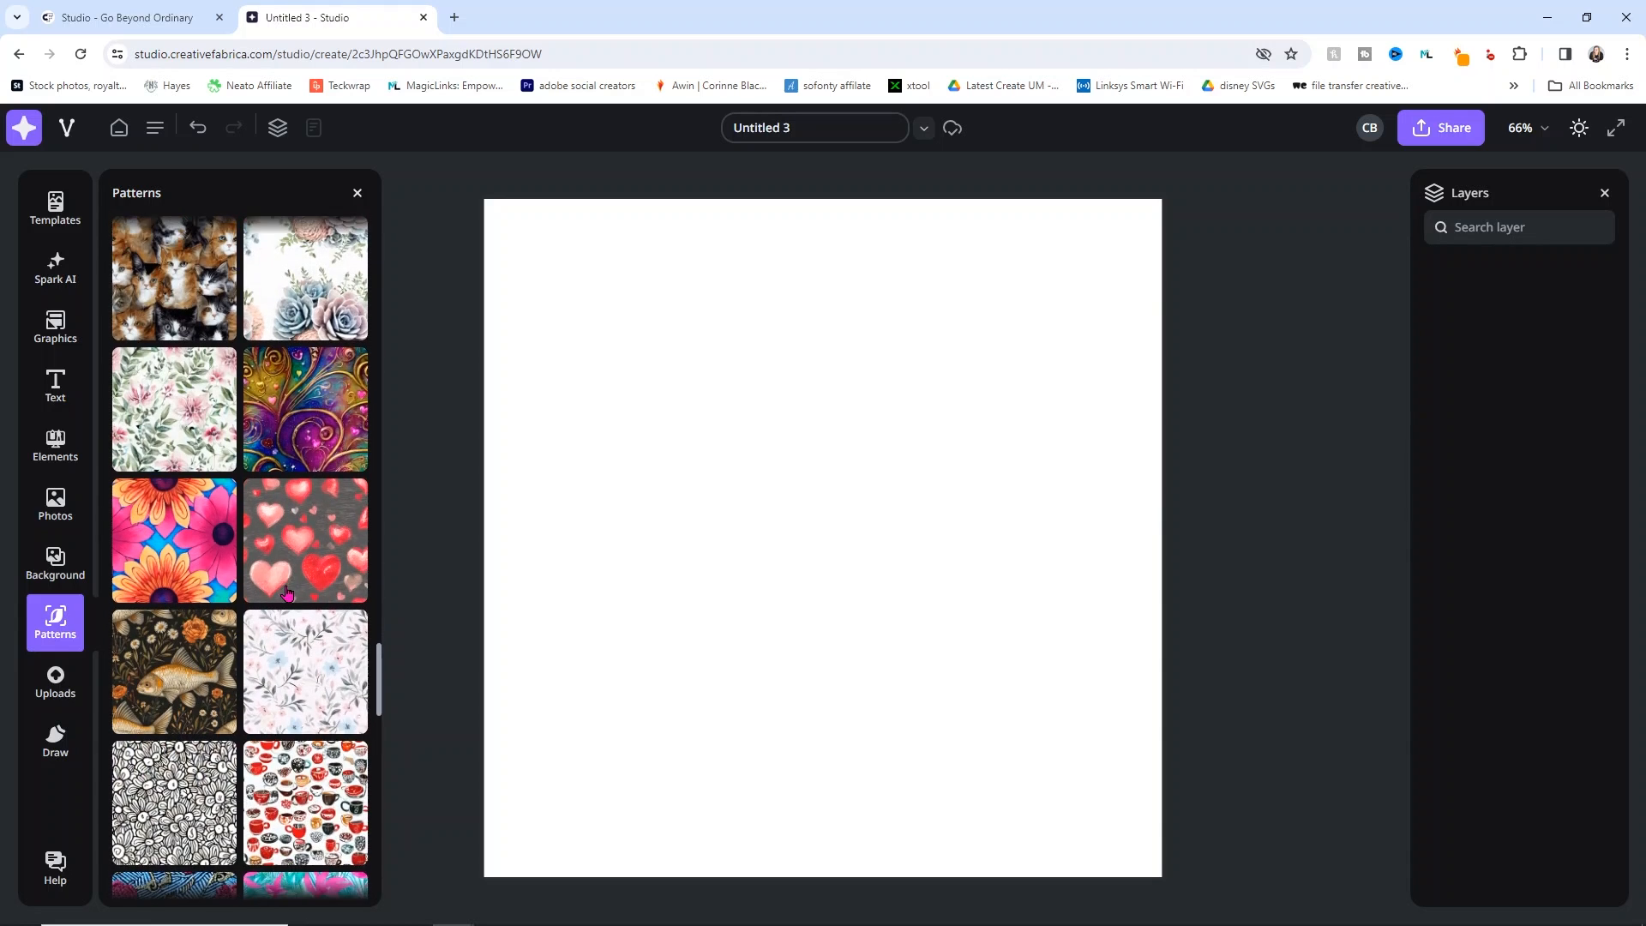
pyautogui.scroll(-10, 287, 593)
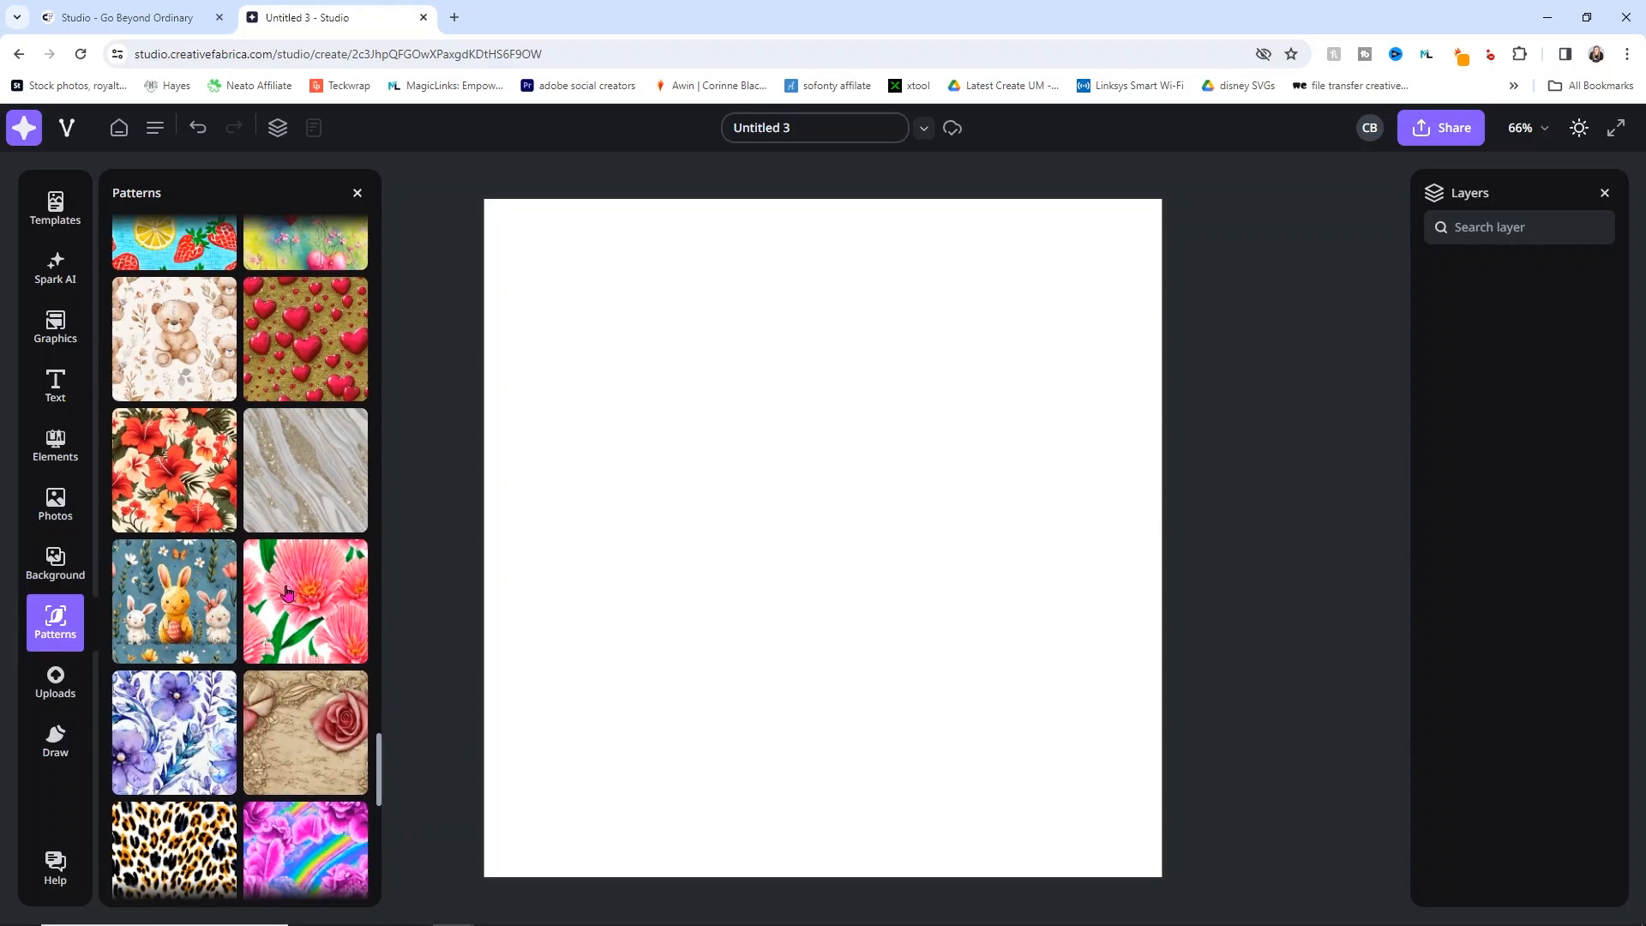
pyautogui.scroll(-10, 264, 579)
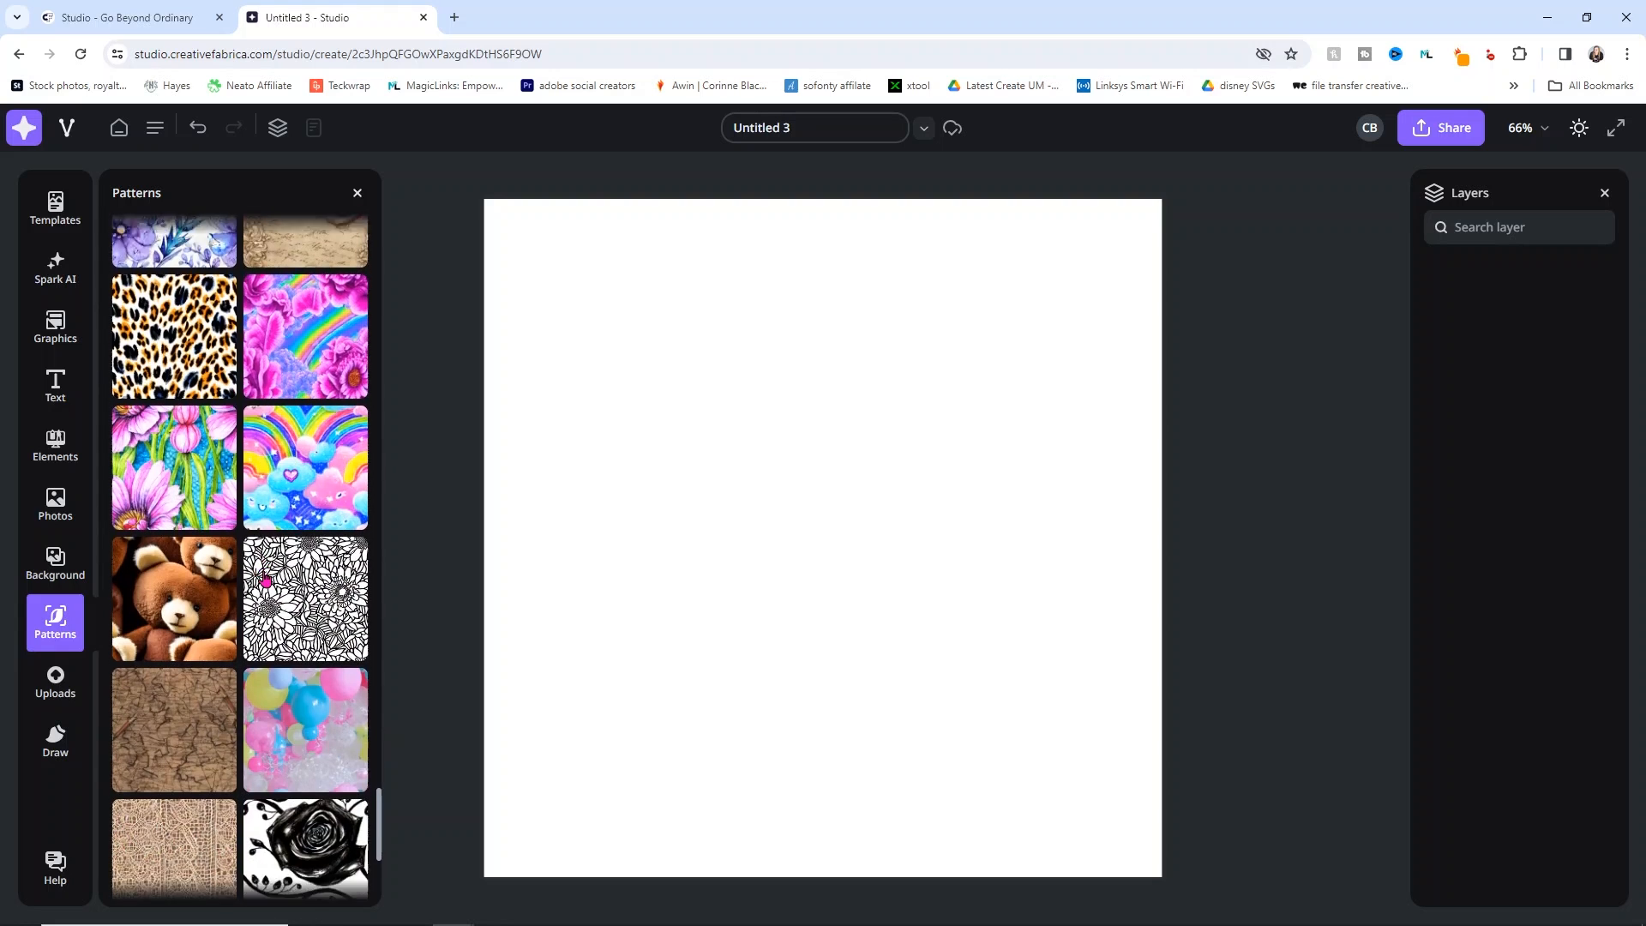
pyautogui.scroll(-10, 265, 579)
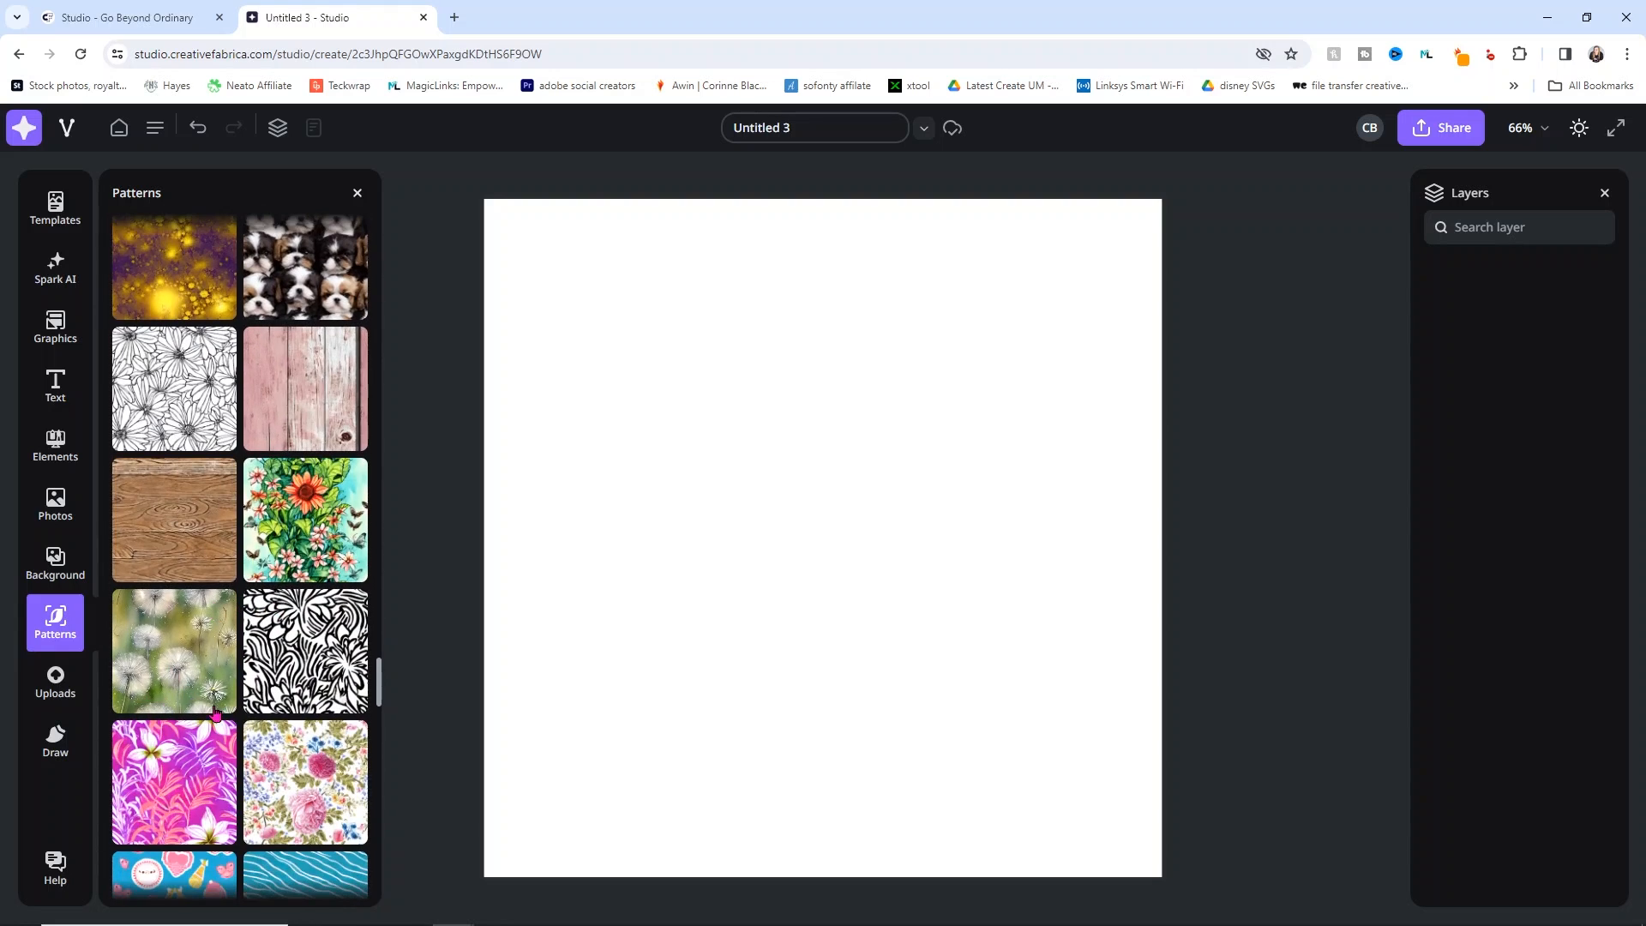
pyautogui.click(68, 696)
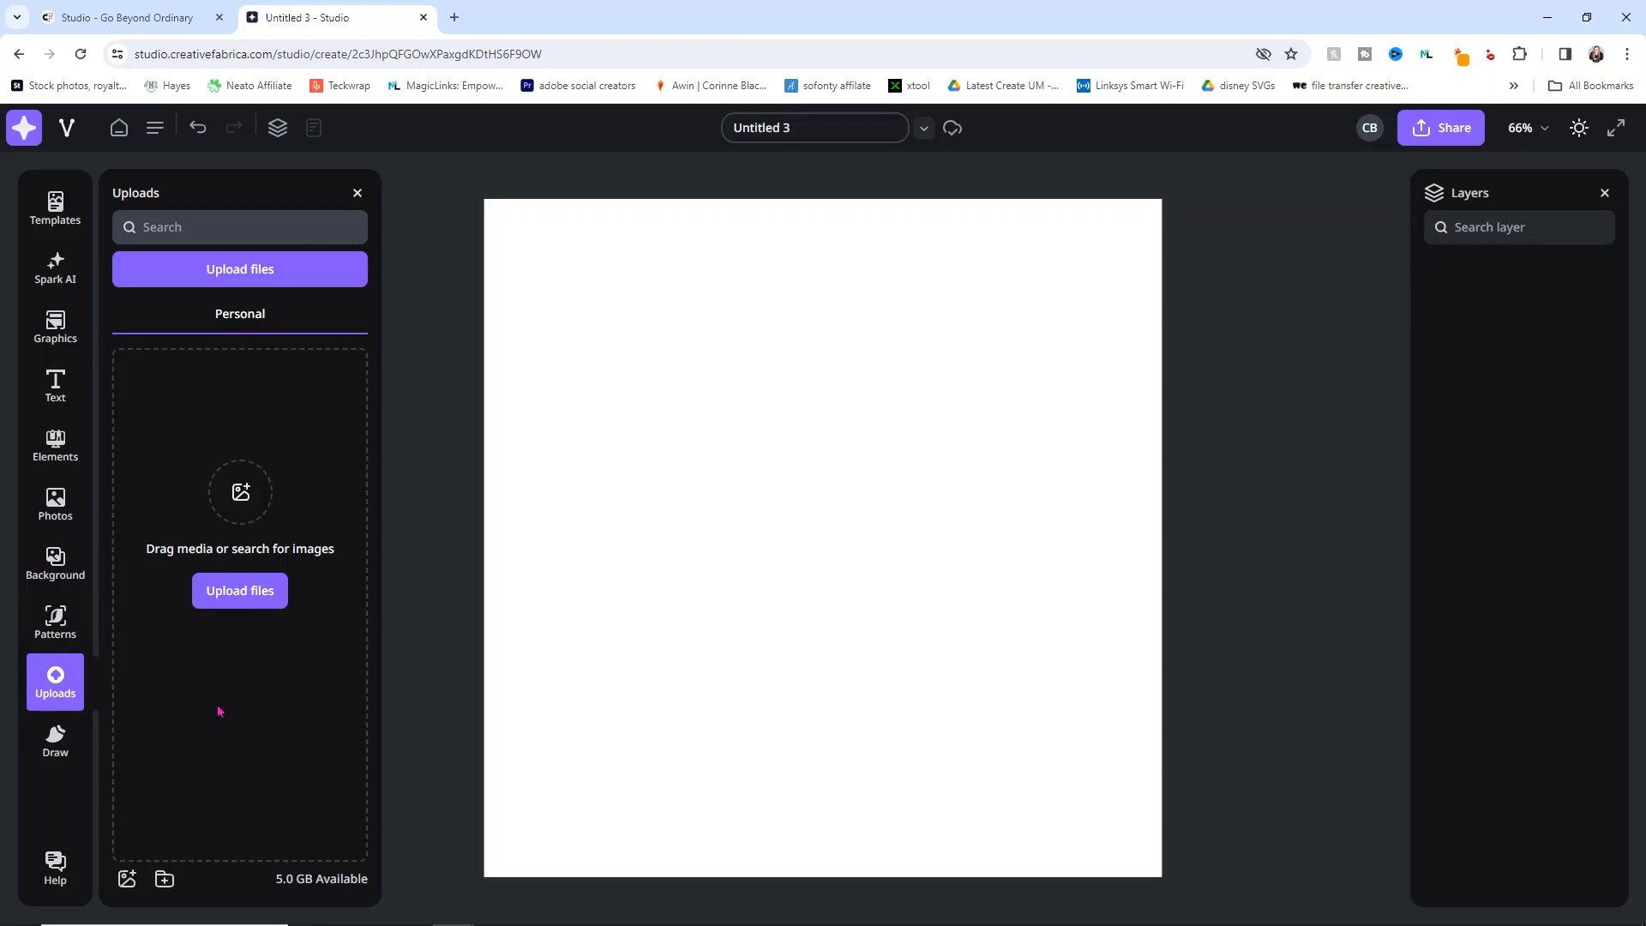
# Step: Upload chevychevychevy from Desktop > pet photos into the personal images
pyautogui.click(230, 604)
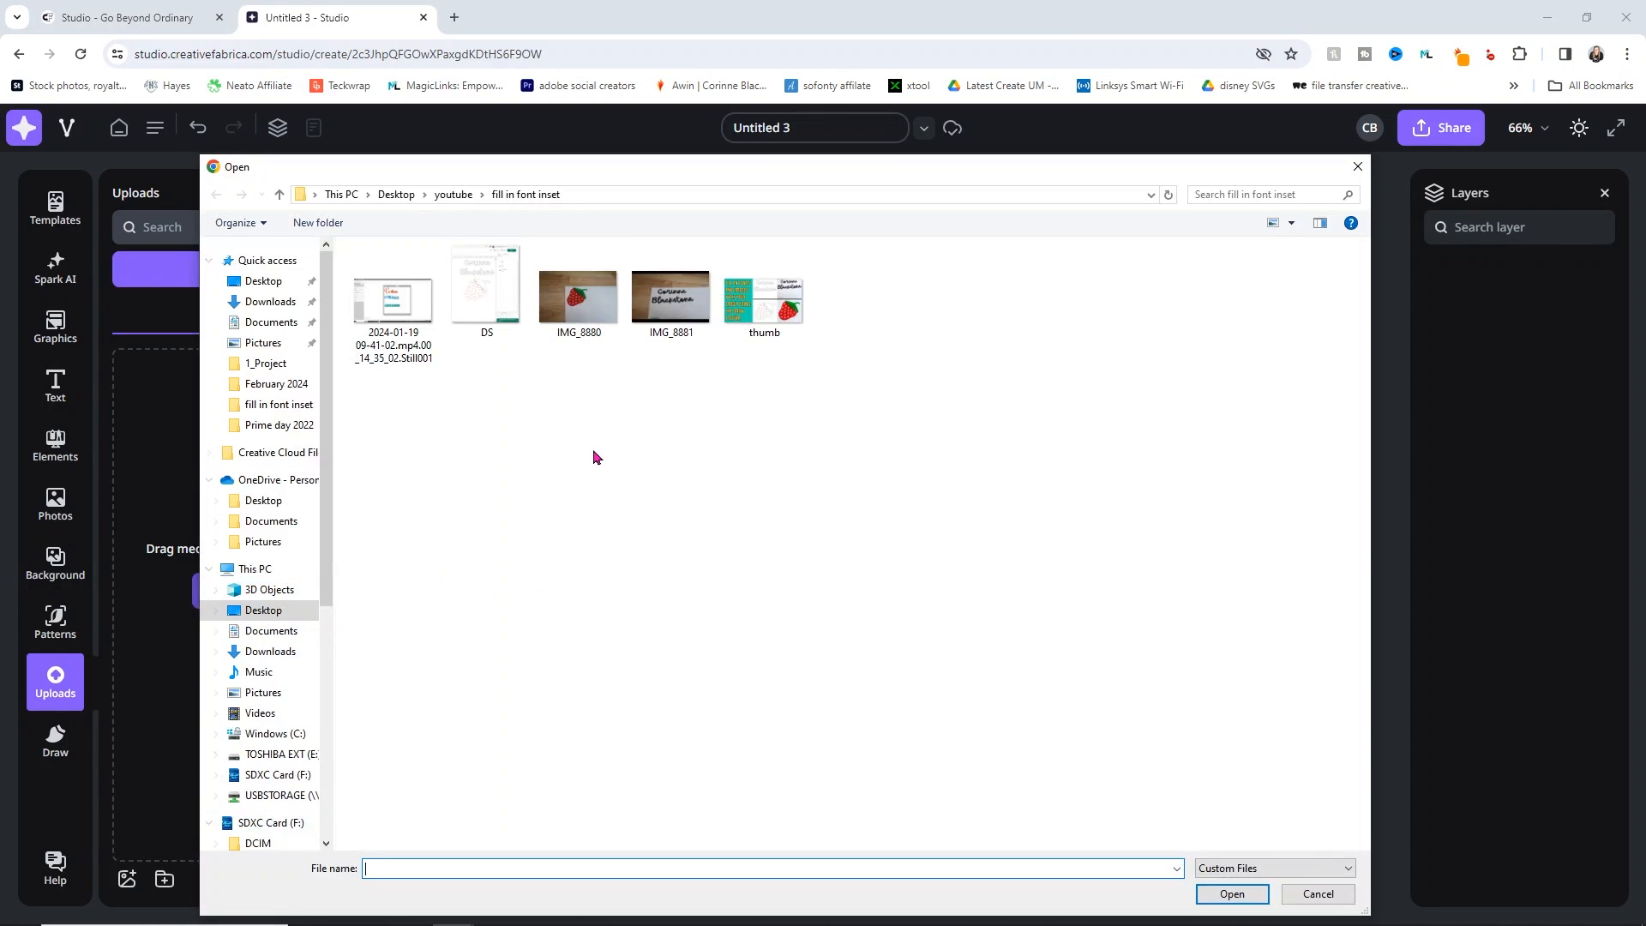
pyautogui.click(399, 196)
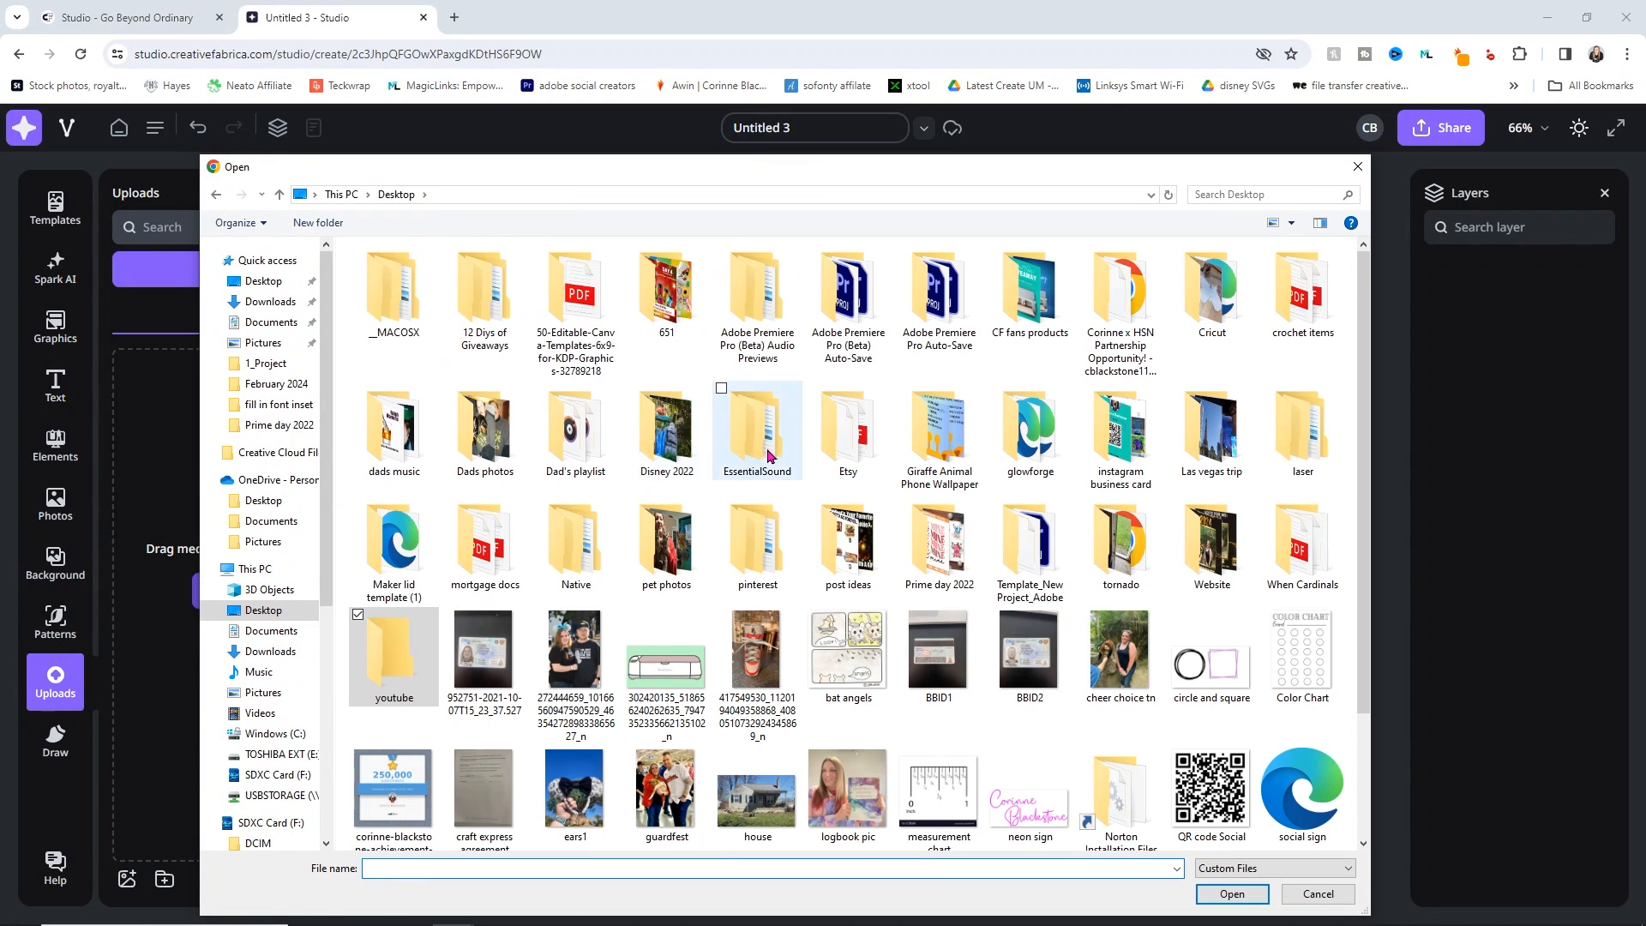
pyautogui.scroll(-5, 671, 533)
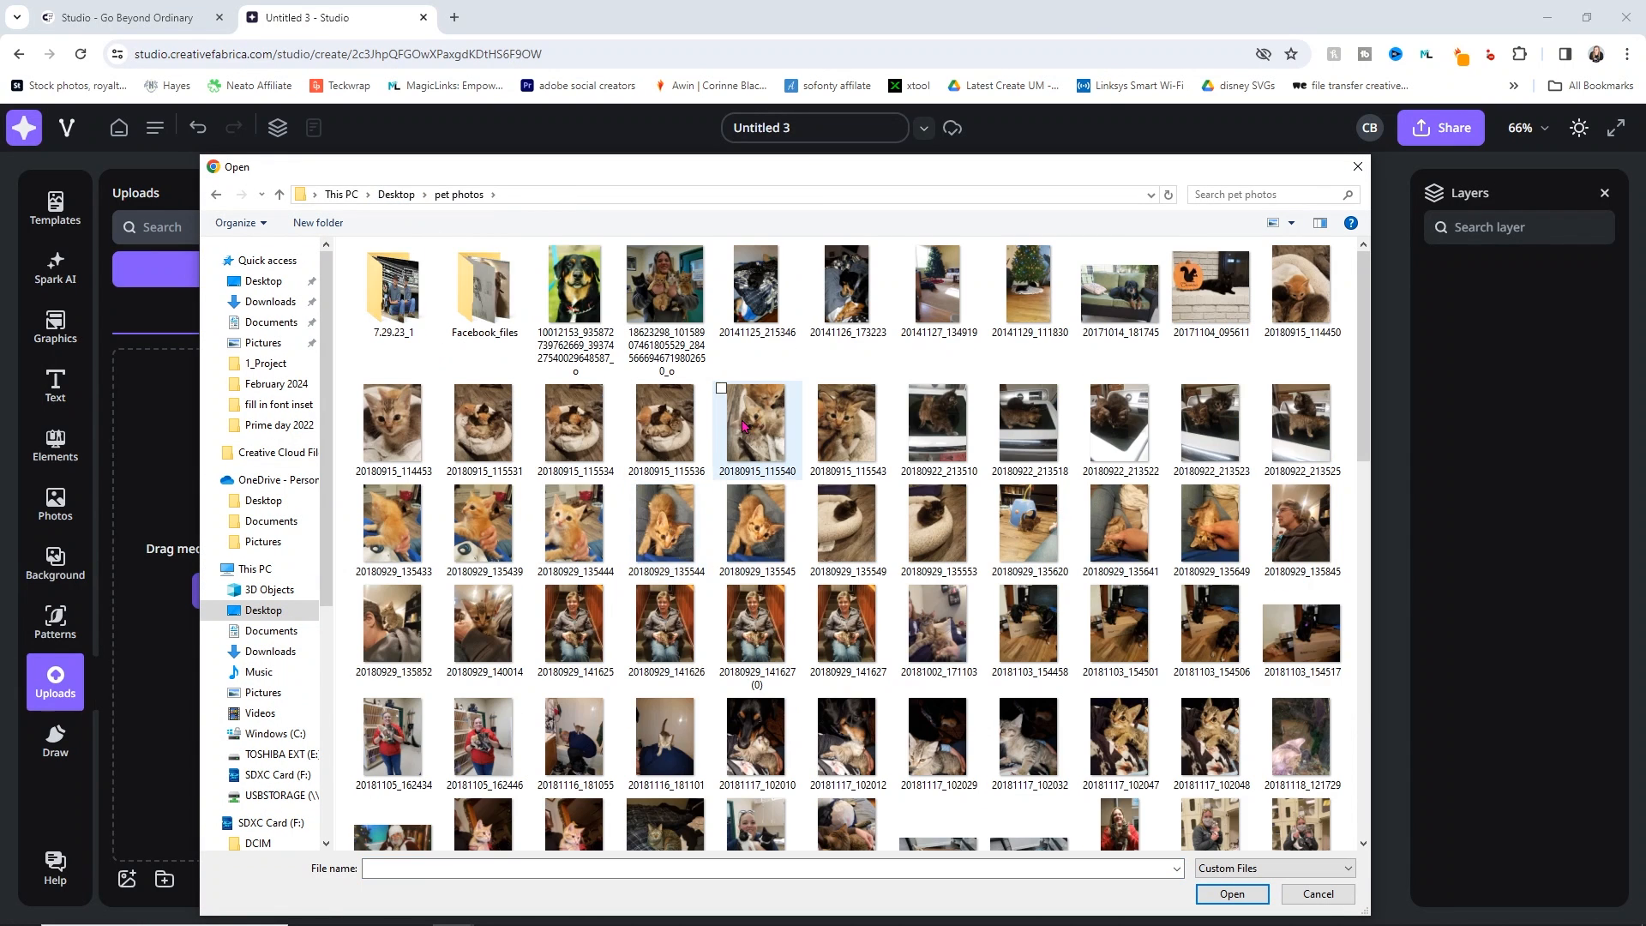
pyautogui.scroll(-3, 739, 424)
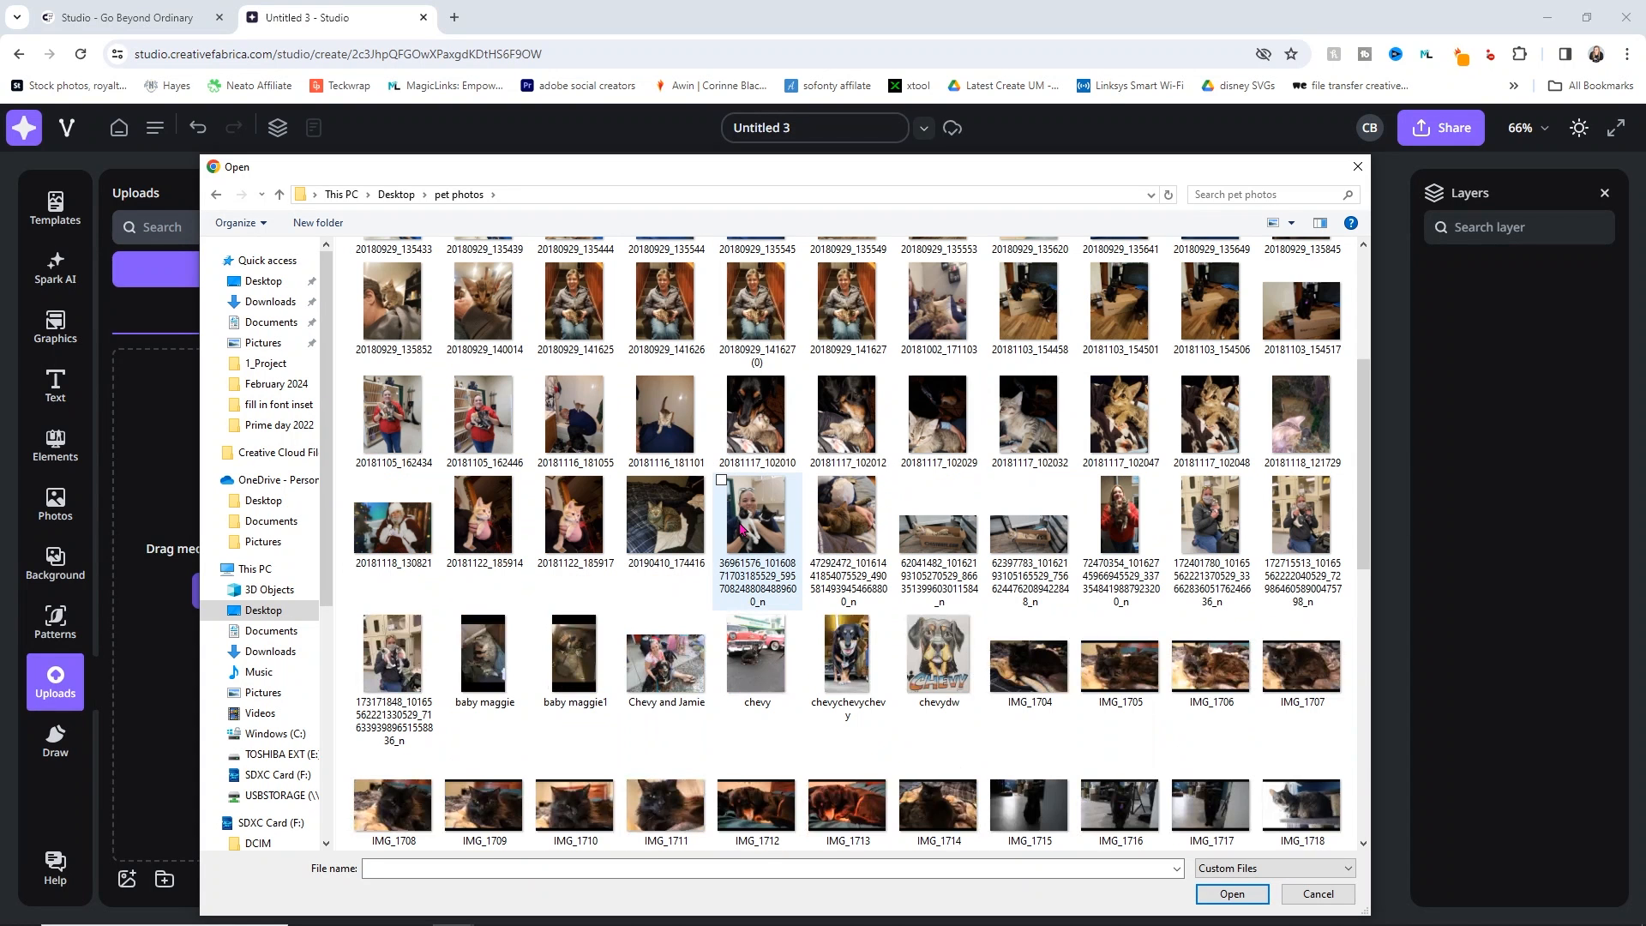
pyautogui.scroll(-3, 677, 561)
pyautogui.doubleClick(849, 377)
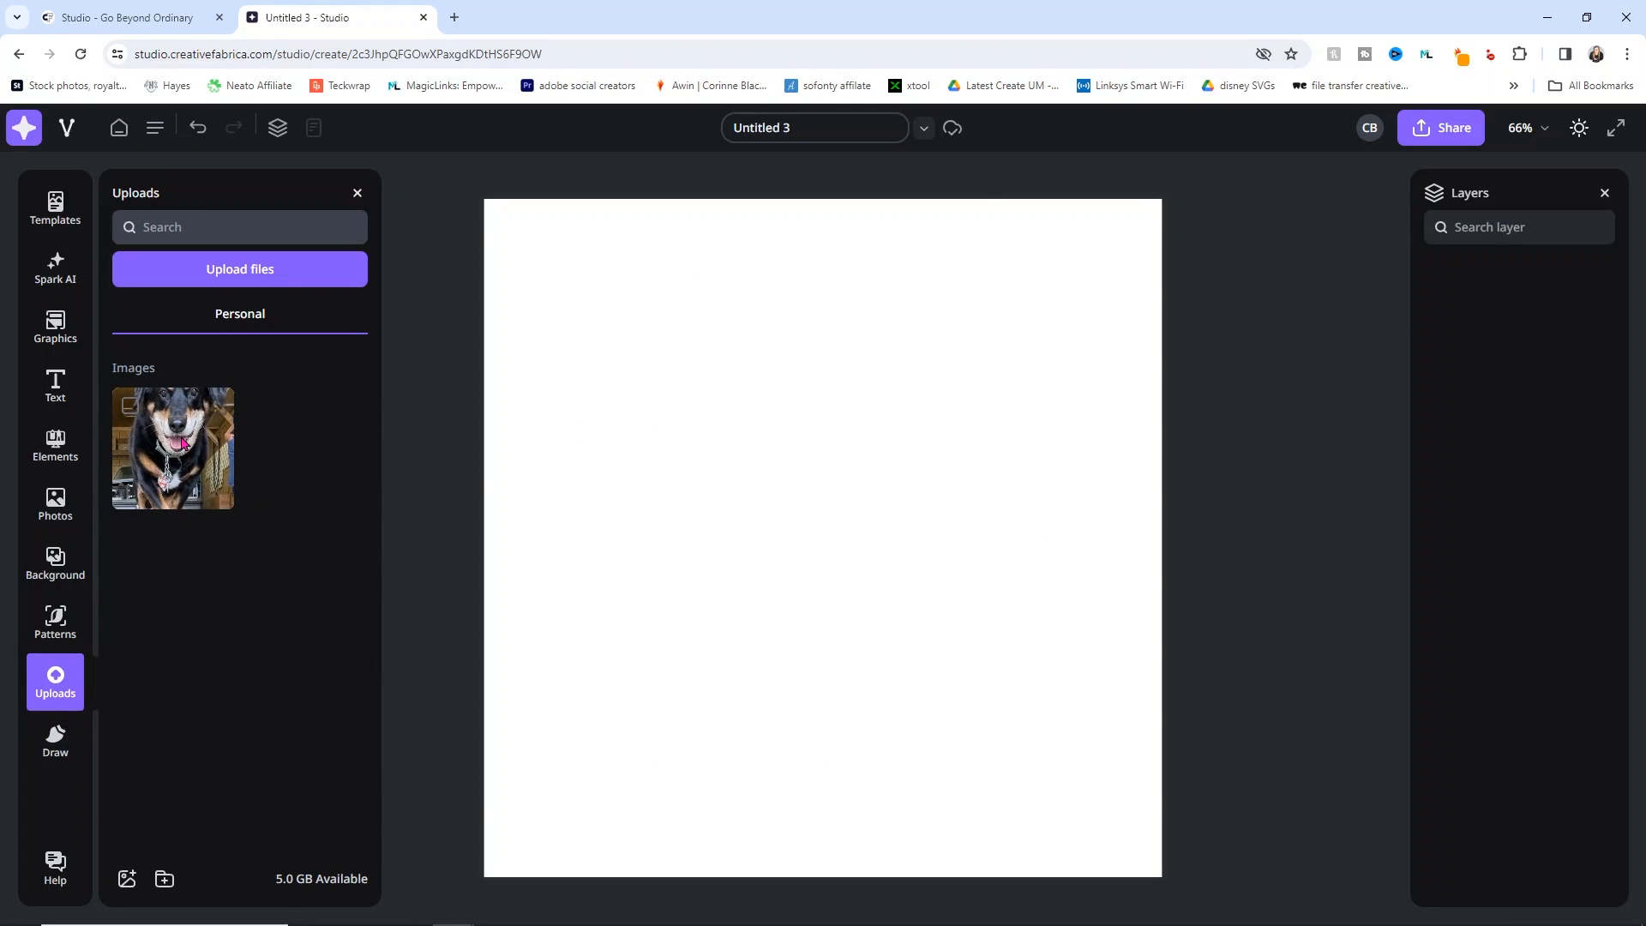
# Step: Place the uploaded dog photo and try Repeat on background, then undo it
pyautogui.click(185, 445)
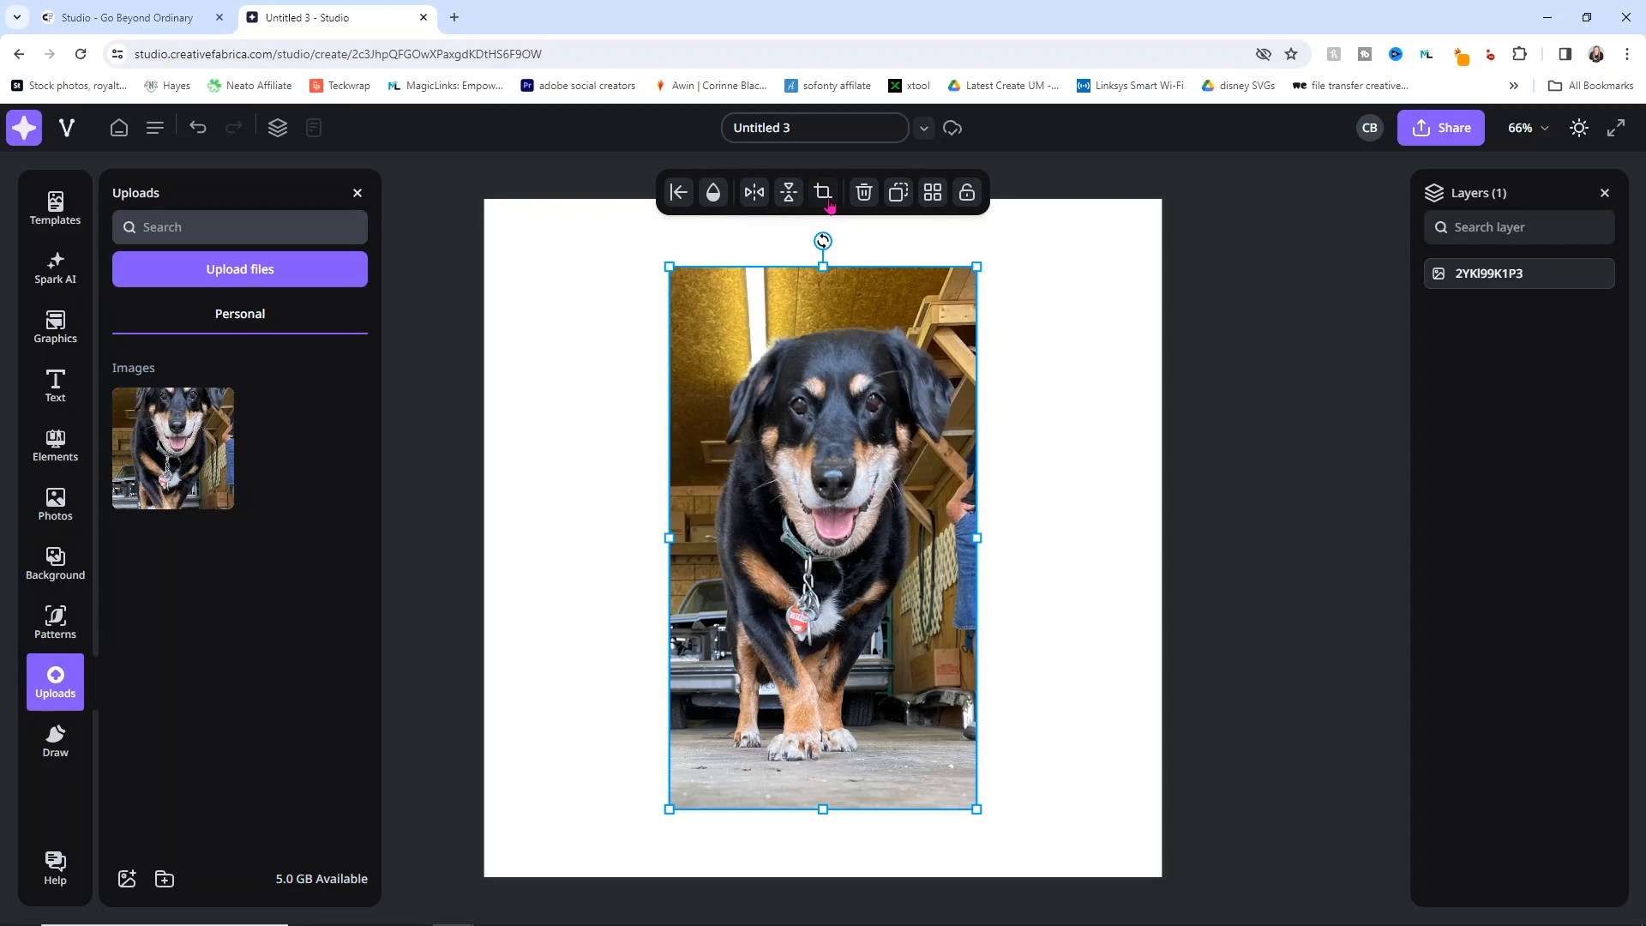
pyautogui.click(932, 194)
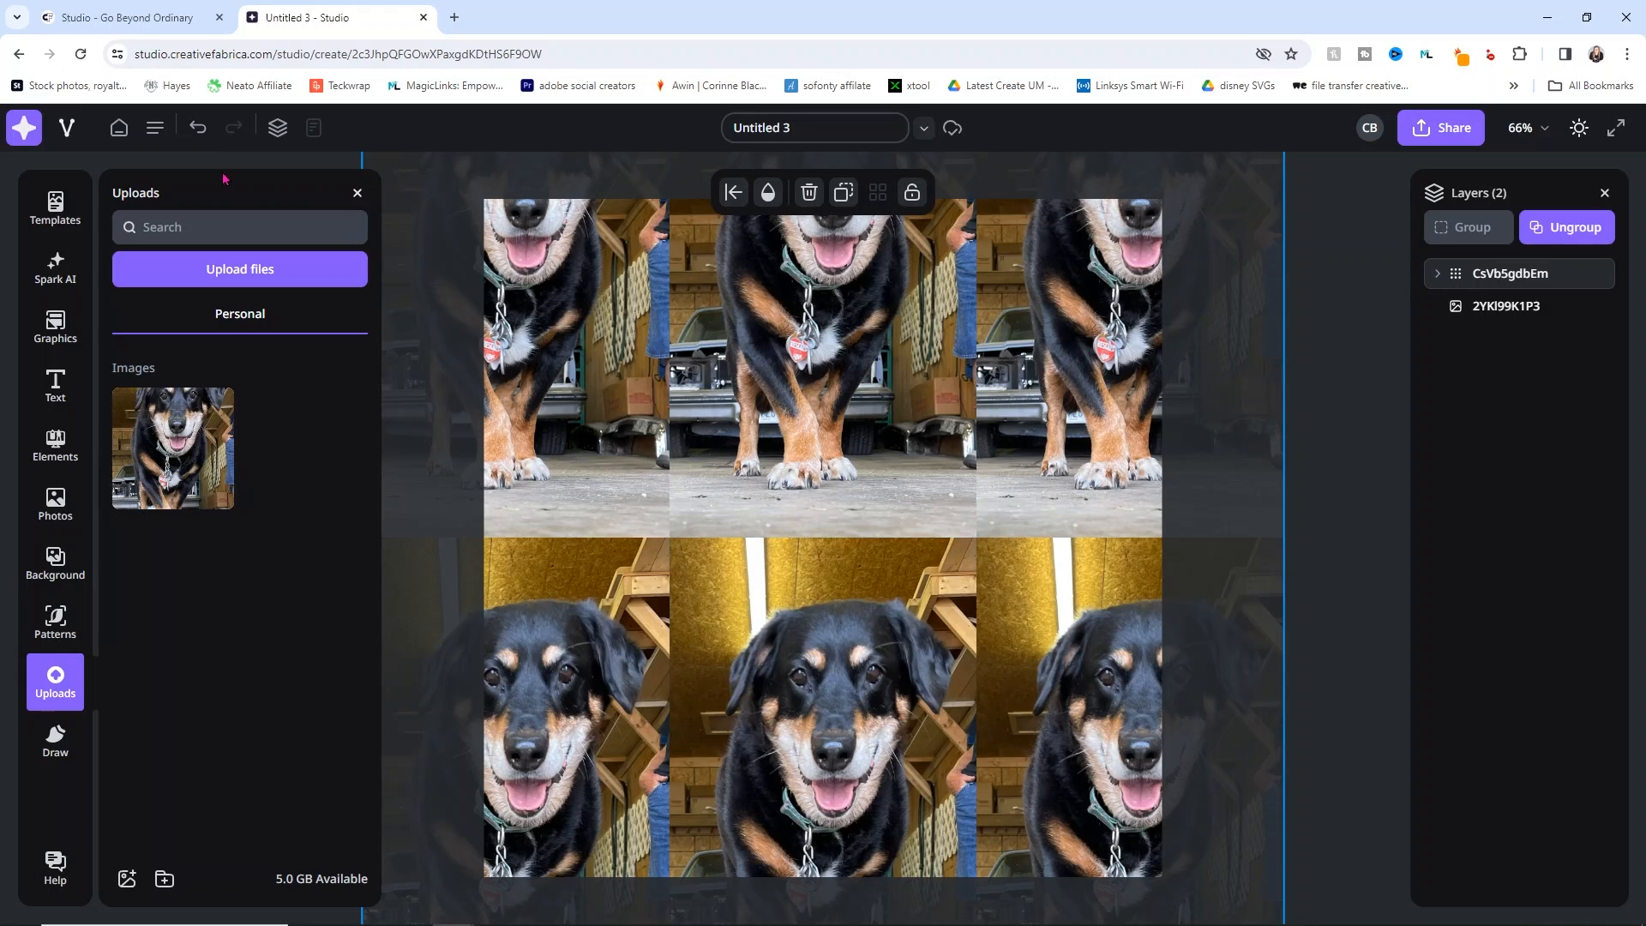
pyautogui.click(198, 138)
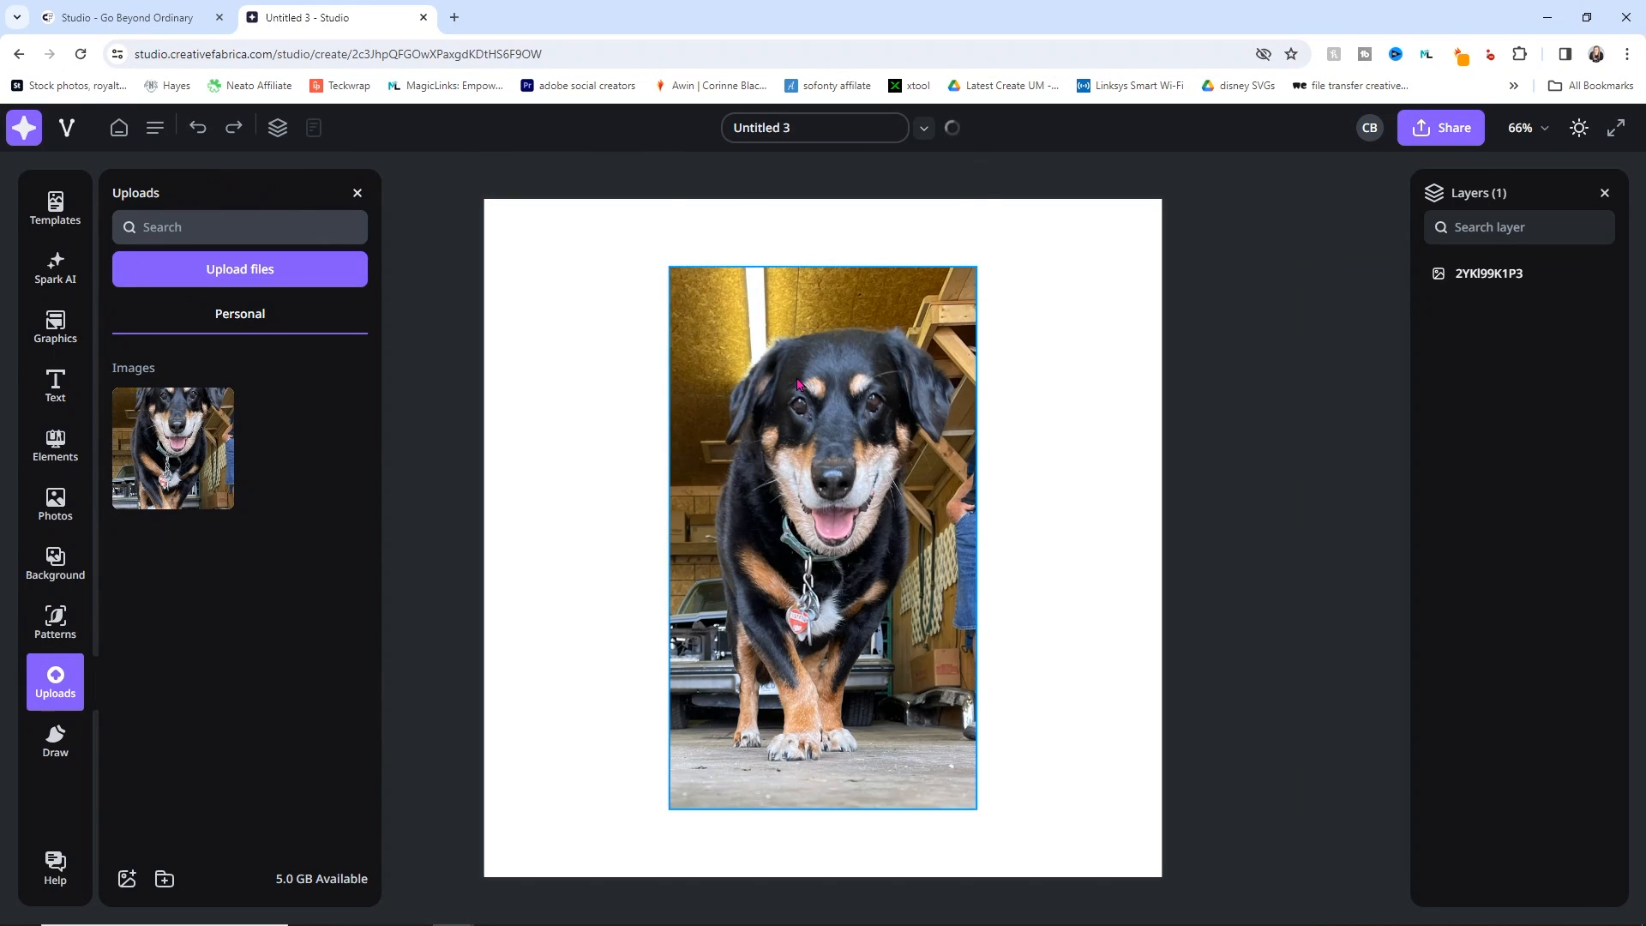
# Step: Delete the dog photo from the page and bring up the Draw tools
pyautogui.click(967, 306)
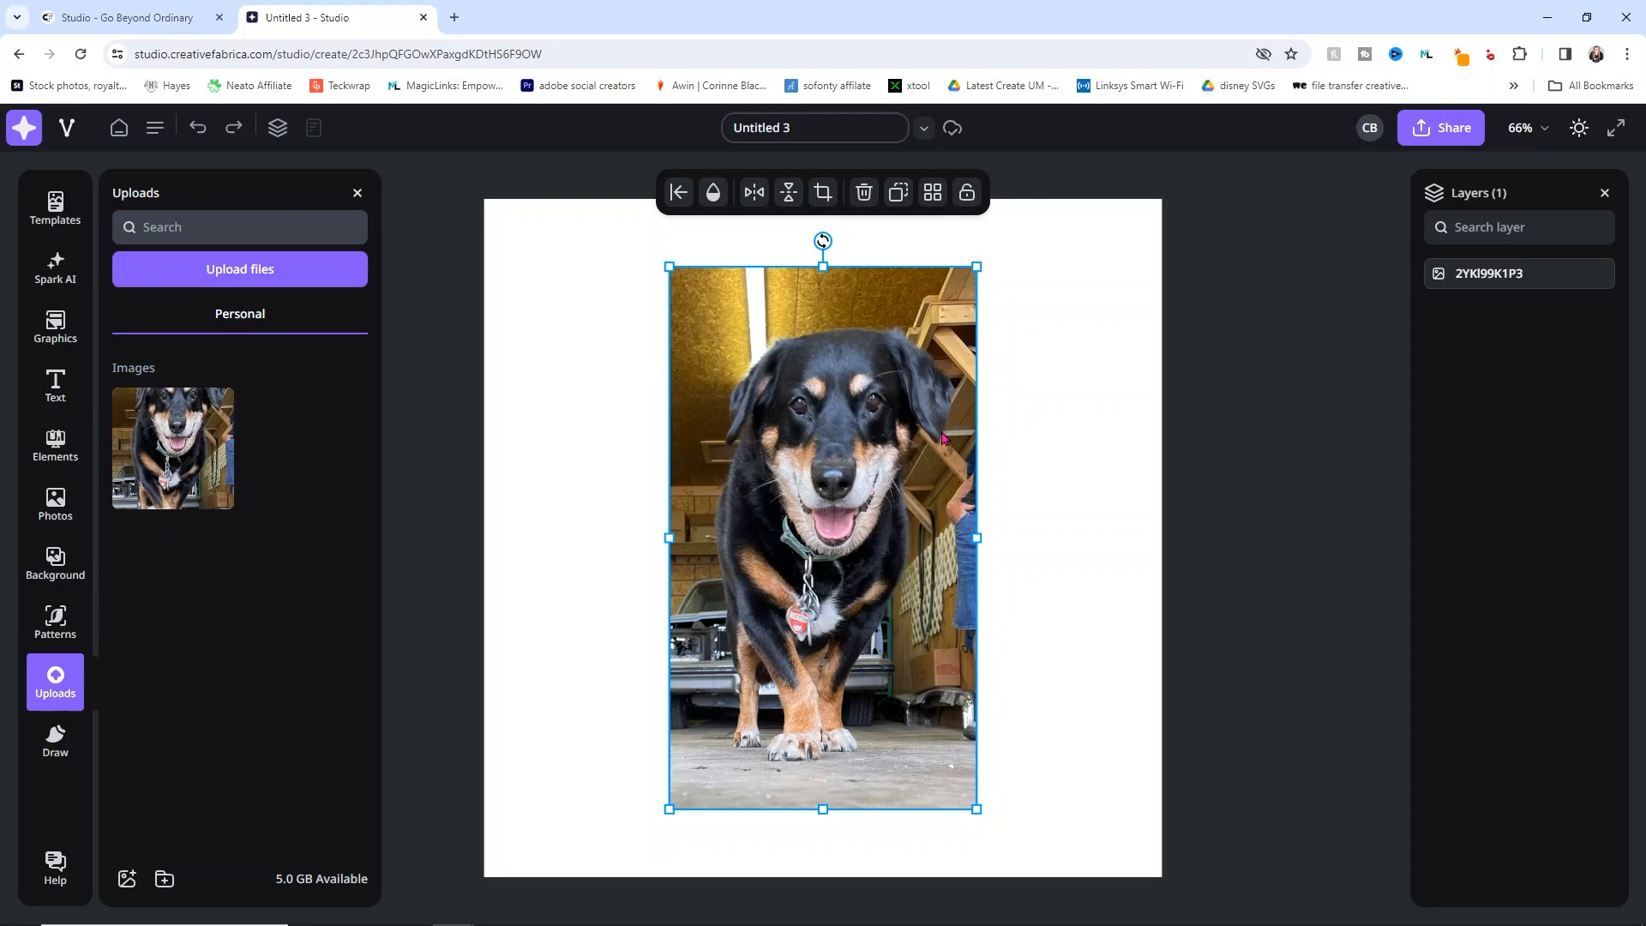
pyautogui.press('Delete')
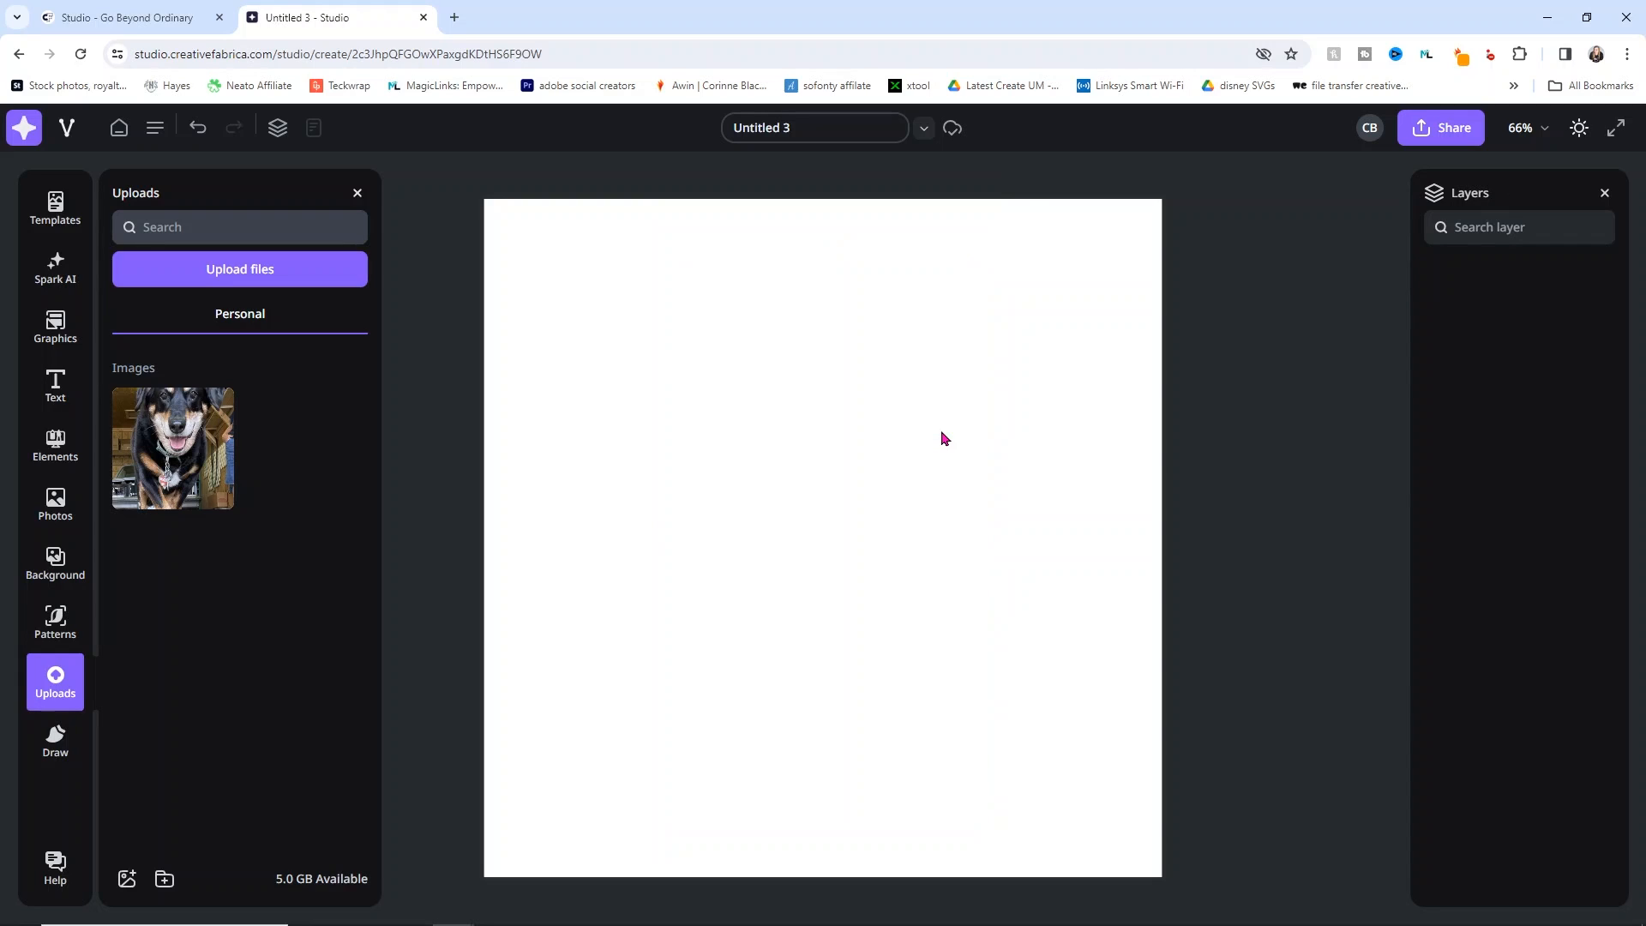
pyautogui.click(53, 742)
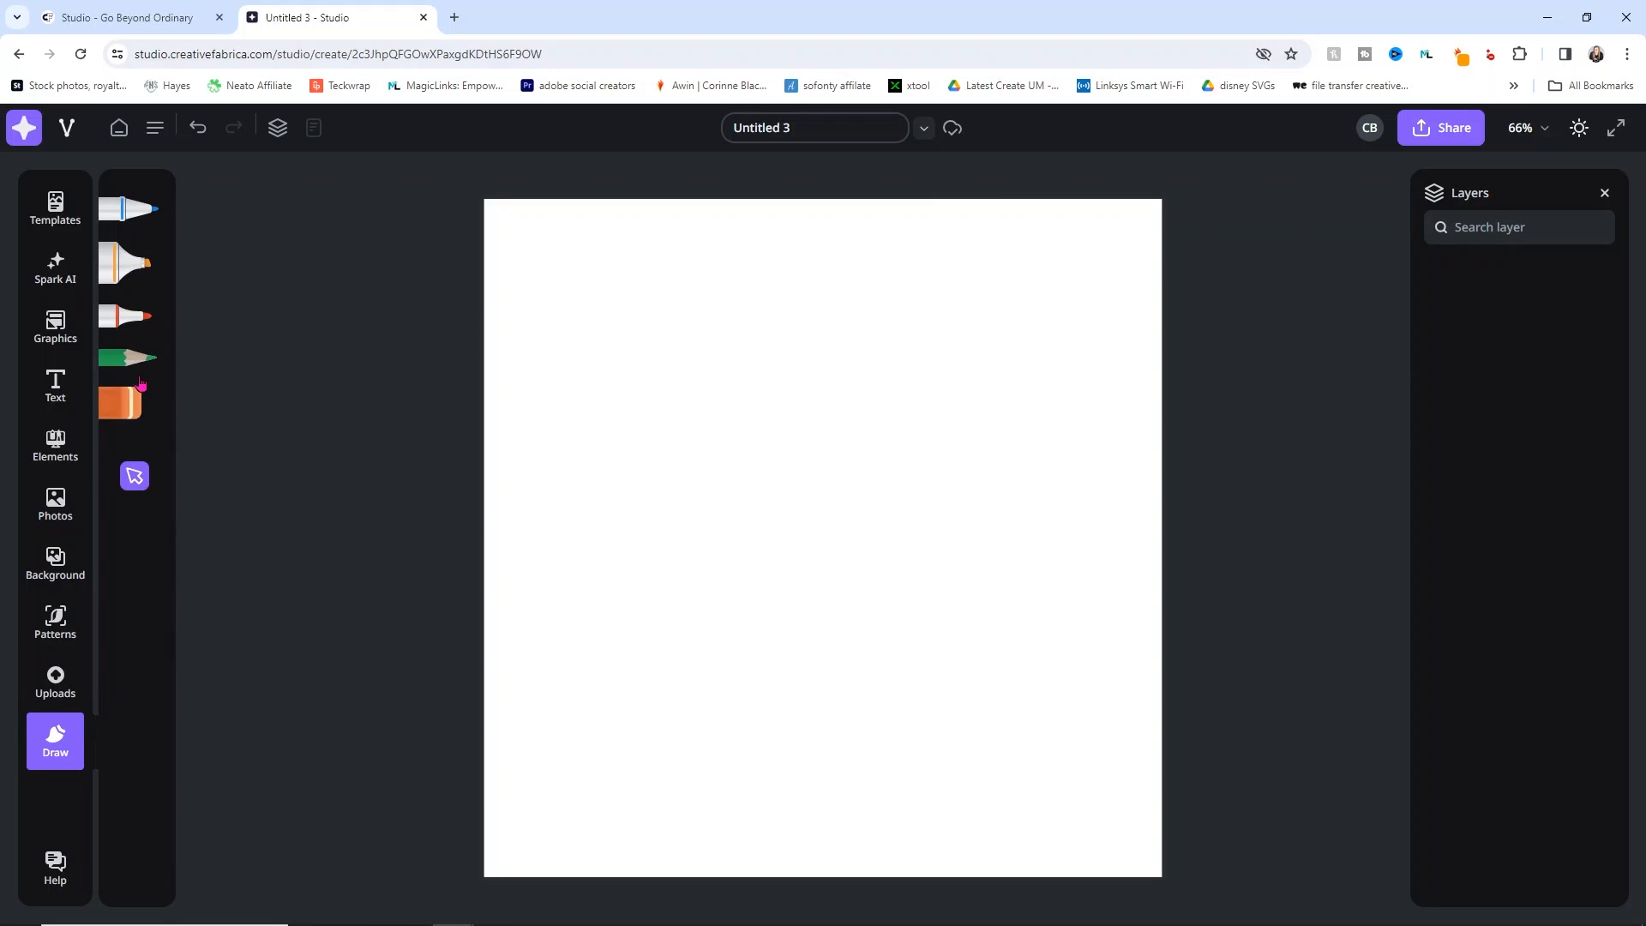
pyautogui.click(126, 315)
pyautogui.moveTo(643, 414); pyautogui.dragTo(744, 412)
pyautogui.moveTo(658, 523)
pyautogui.mouseDown()
pyautogui.moveTo(872, 558)
pyautogui.moveTo(915, 421)
pyautogui.moveTo(811, 333)
pyautogui.moveTo(761, 422)
pyautogui.moveTo(716, 418)
pyautogui.mouseUp()
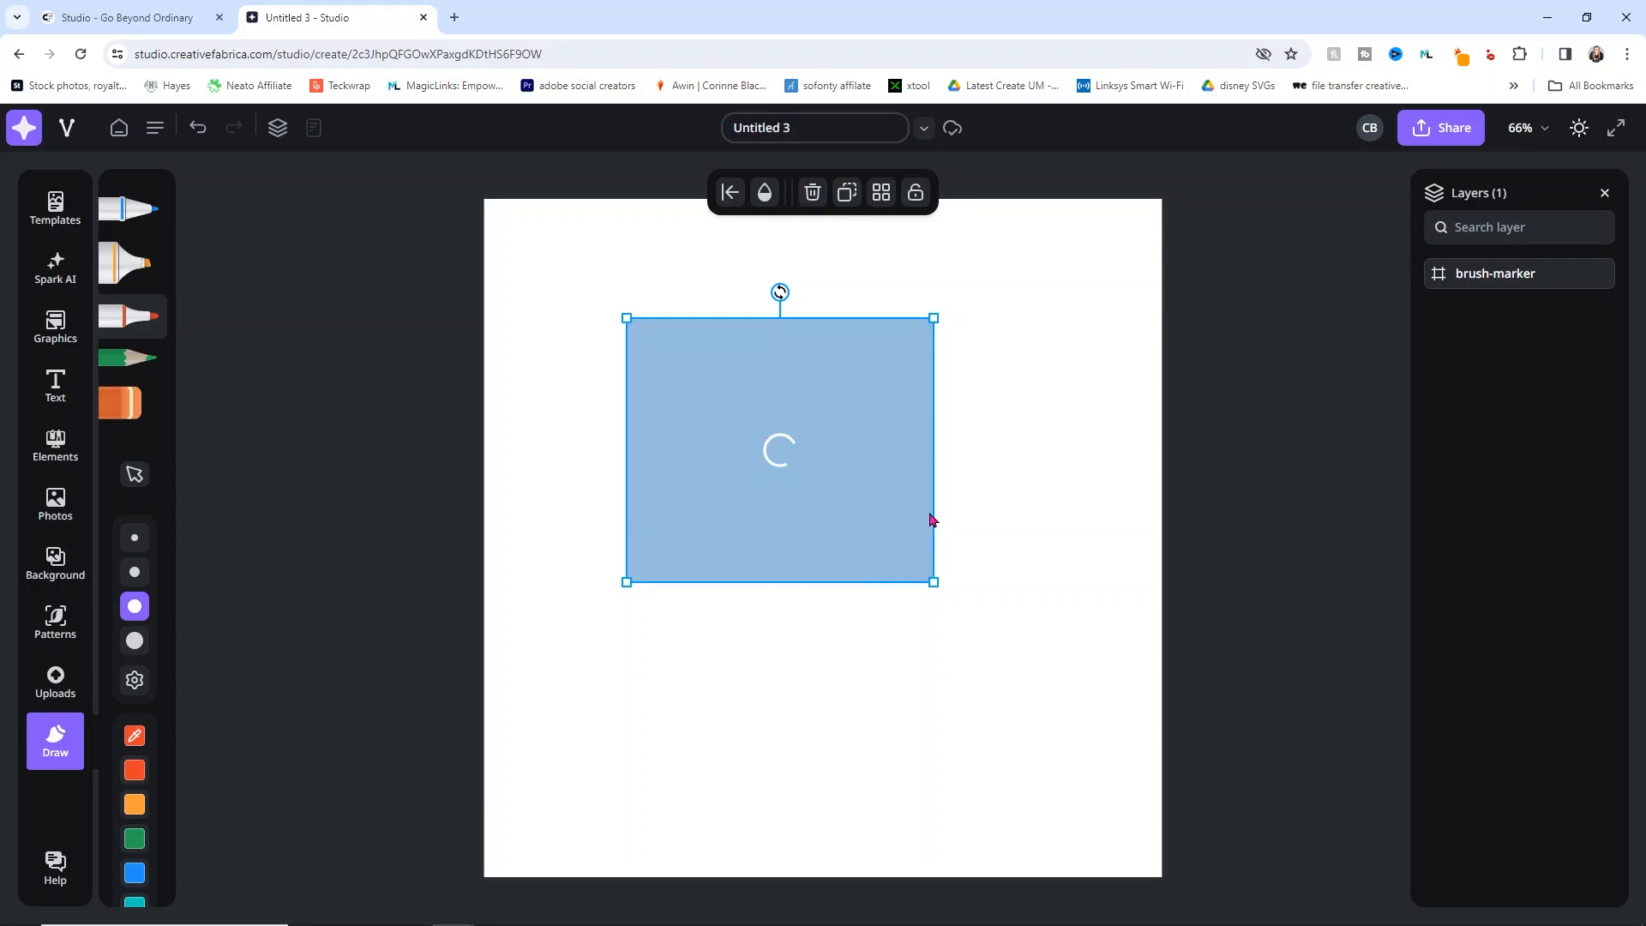
pyautogui.moveTo(872, 682); pyautogui.dragTo(1003, 681)
pyautogui.moveTo(793, 509); pyautogui.dragTo(832, 512)
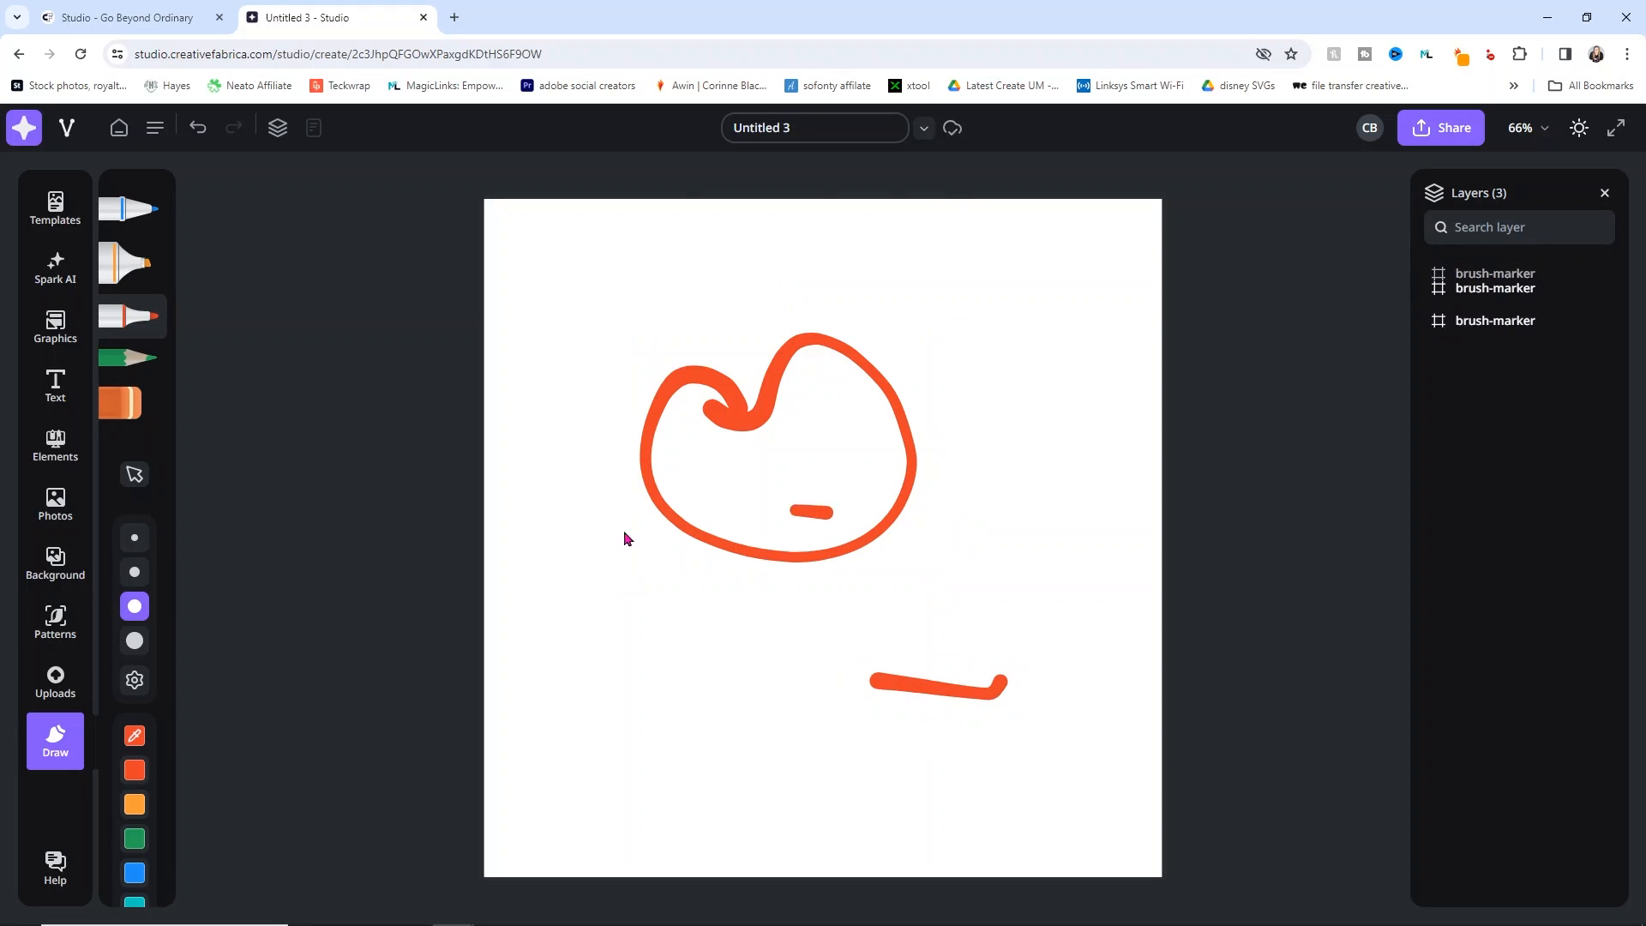
pyautogui.moveTo(624, 537); pyautogui.dragTo(593, 549)
pyautogui.moveTo(619, 635)
pyautogui.mouseDown()
pyautogui.moveTo(861, 586)
pyautogui.moveTo(1035, 450)
pyautogui.moveTo(1029, 343)
pyautogui.mouseUp()
pyautogui.moveTo(914, 282)
pyautogui.mouseDown()
pyautogui.moveTo(722, 264)
pyautogui.moveTo(657, 331)
pyautogui.mouseUp()
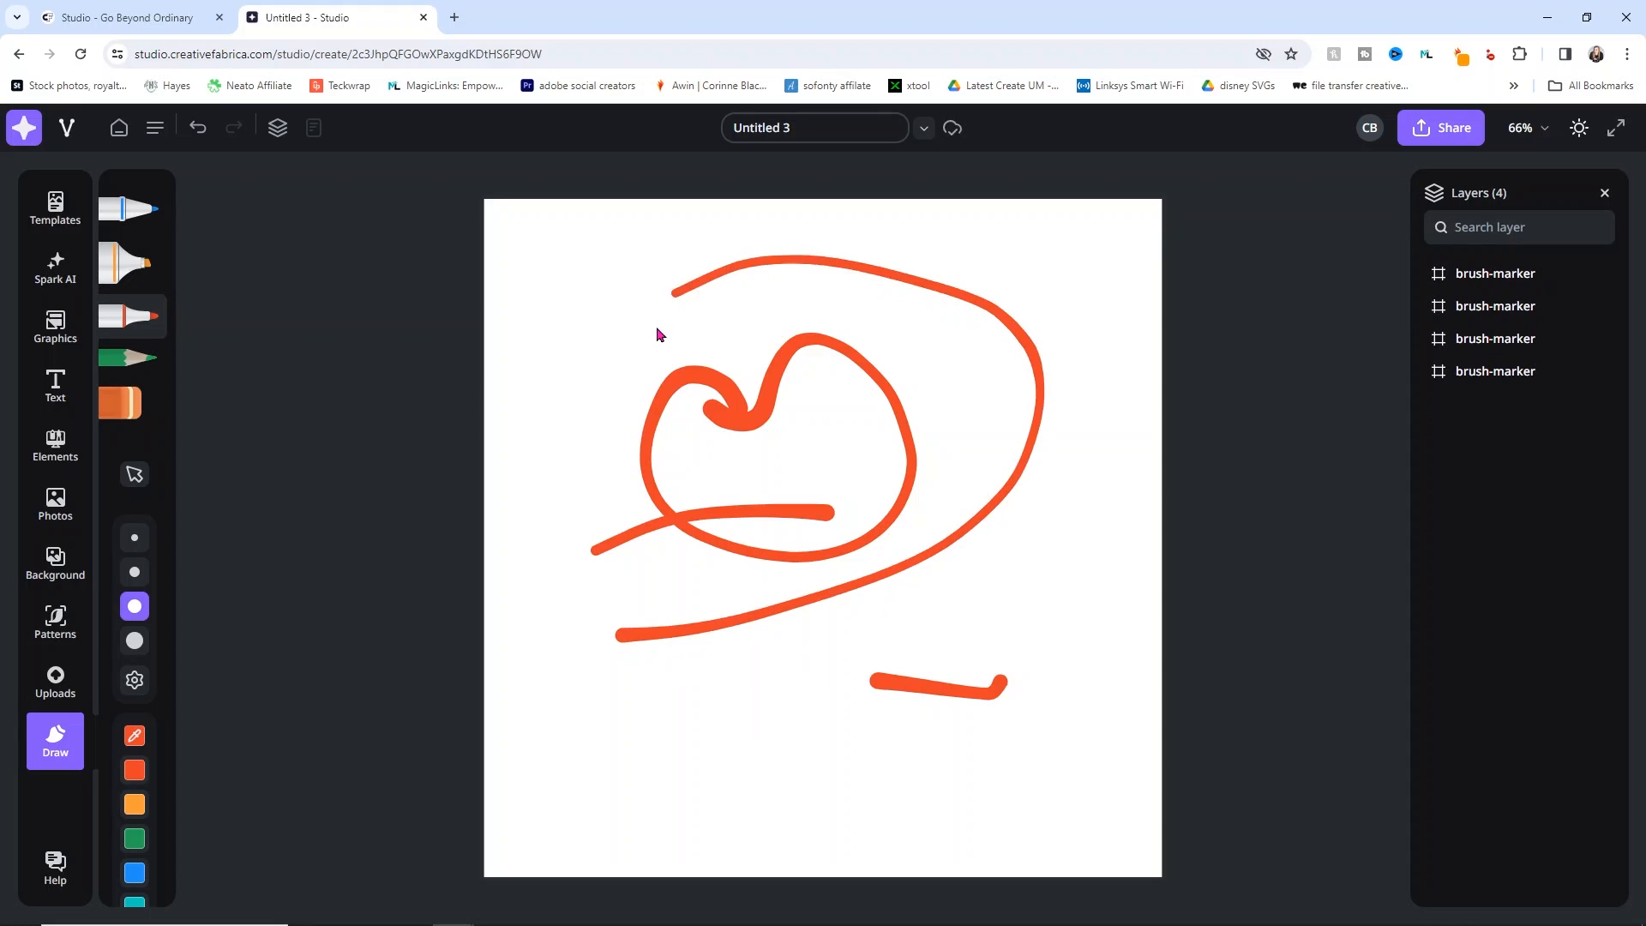
pyautogui.click(127, 358)
pyautogui.moveTo(639, 445)
pyautogui.mouseDown()
pyautogui.moveTo(599, 625)
pyautogui.moveTo(1007, 680)
pyautogui.mouseUp()
pyautogui.moveTo(865, 757)
pyautogui.mouseDown()
pyautogui.moveTo(741, 325)
pyautogui.moveTo(1010, 350)
pyautogui.moveTo(935, 633)
pyautogui.moveTo(633, 517)
pyautogui.moveTo(914, 355)
pyautogui.moveTo(1105, 492)
pyautogui.mouseUp()
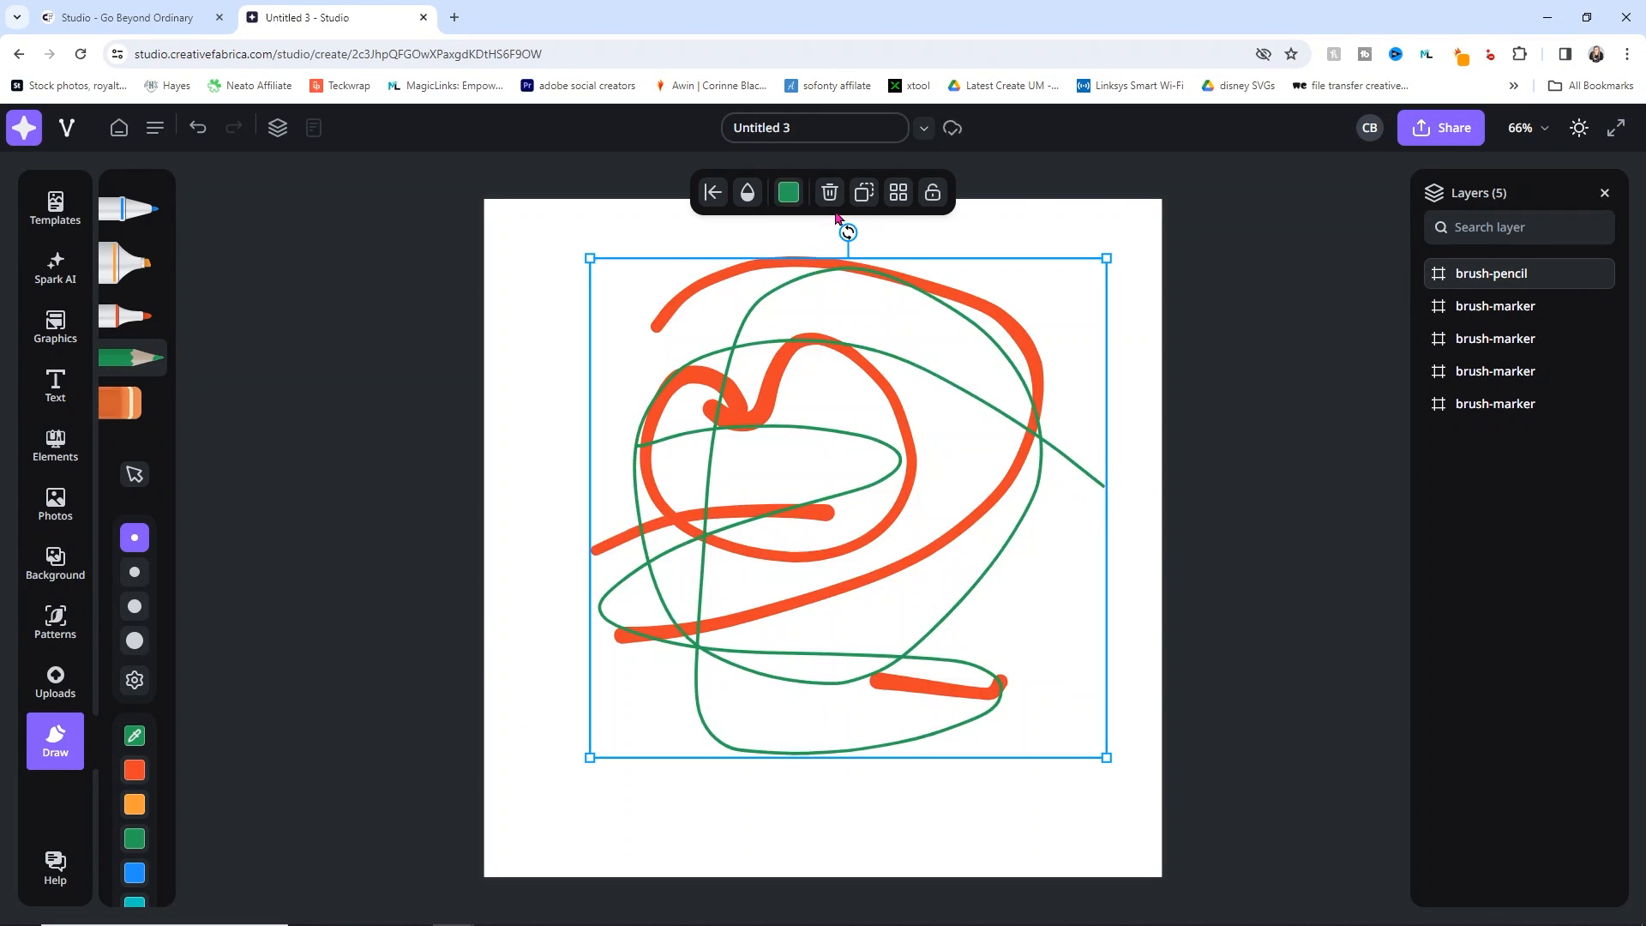
pyautogui.click(830, 193)
pyautogui.click(851, 315)
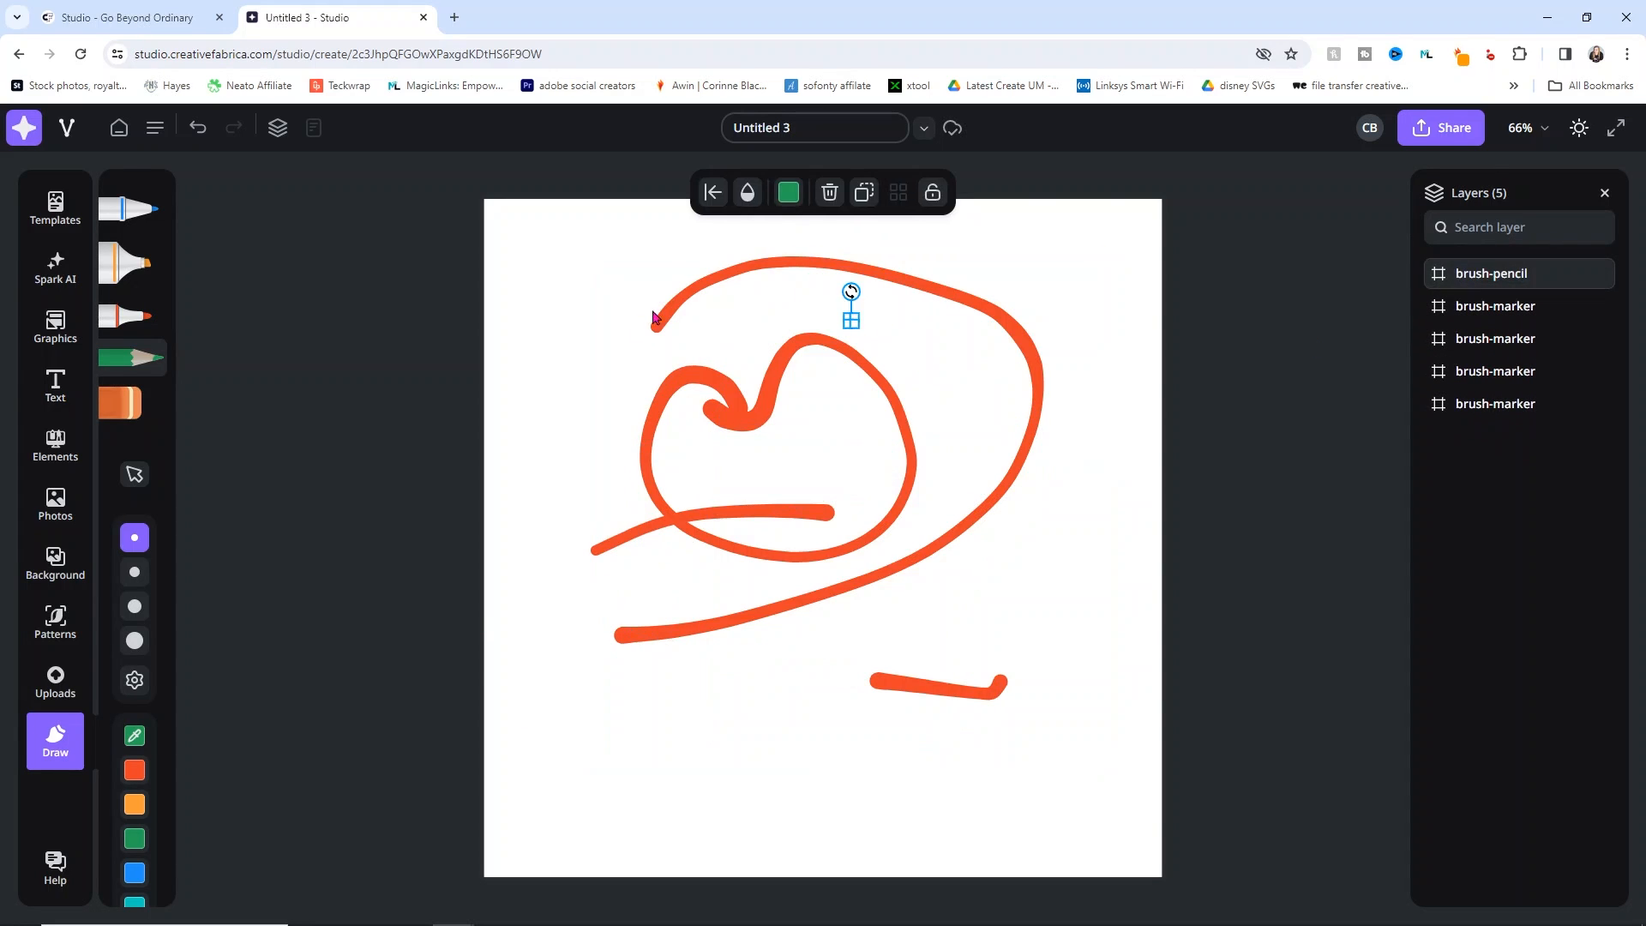
pyautogui.click(1495, 405)
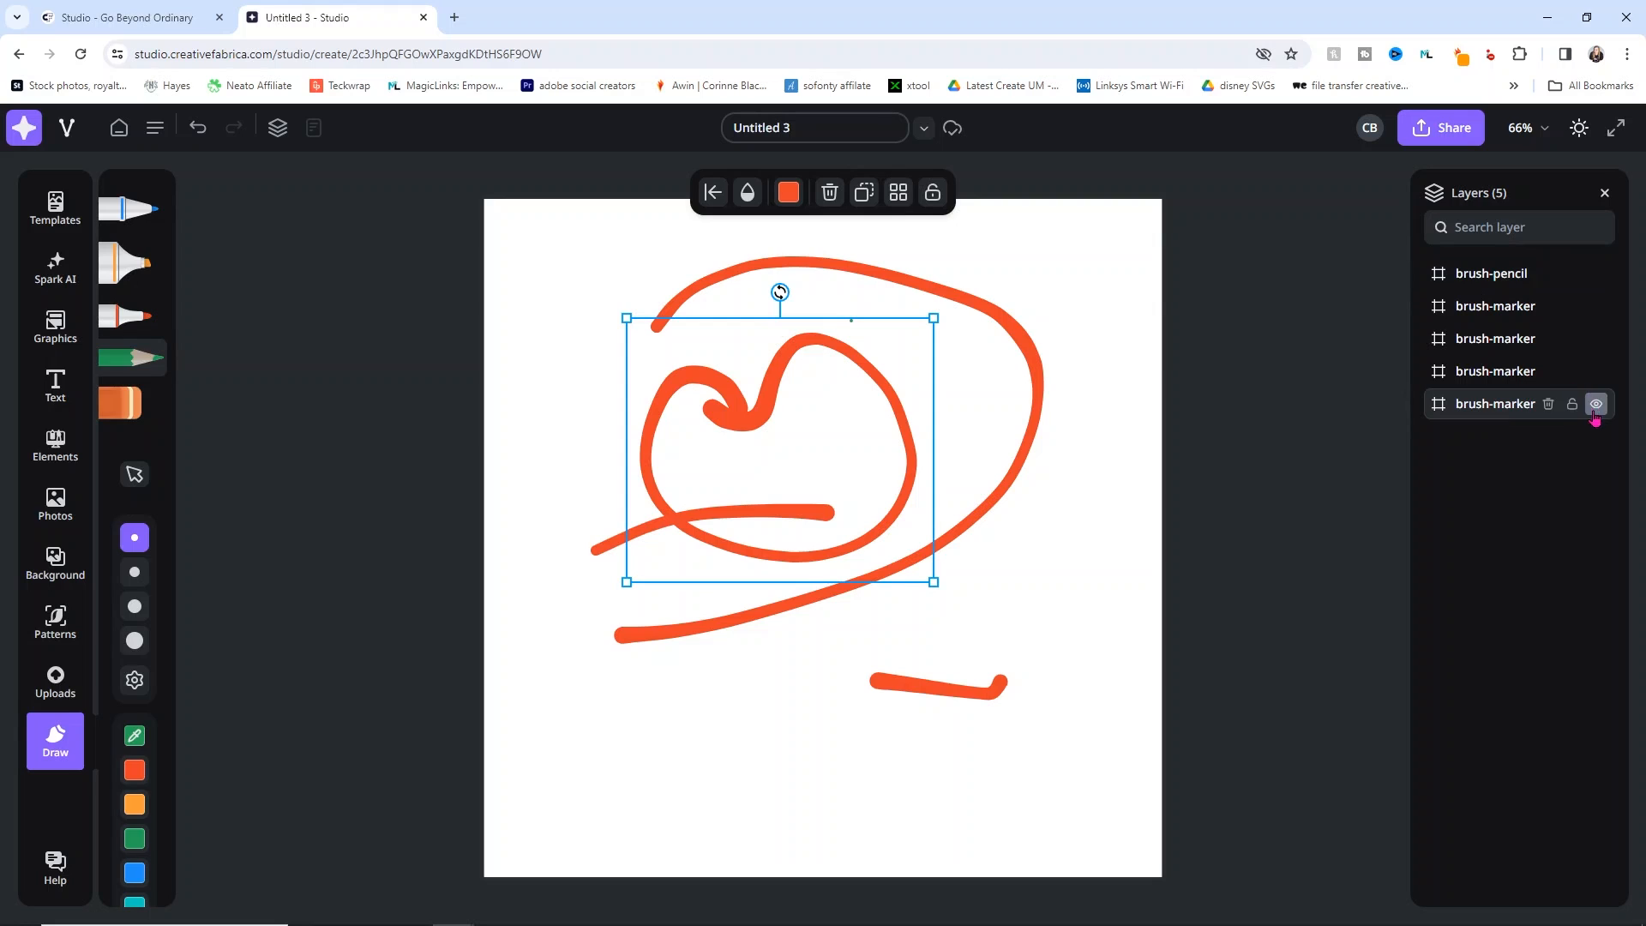
pyautogui.click(1548, 405)
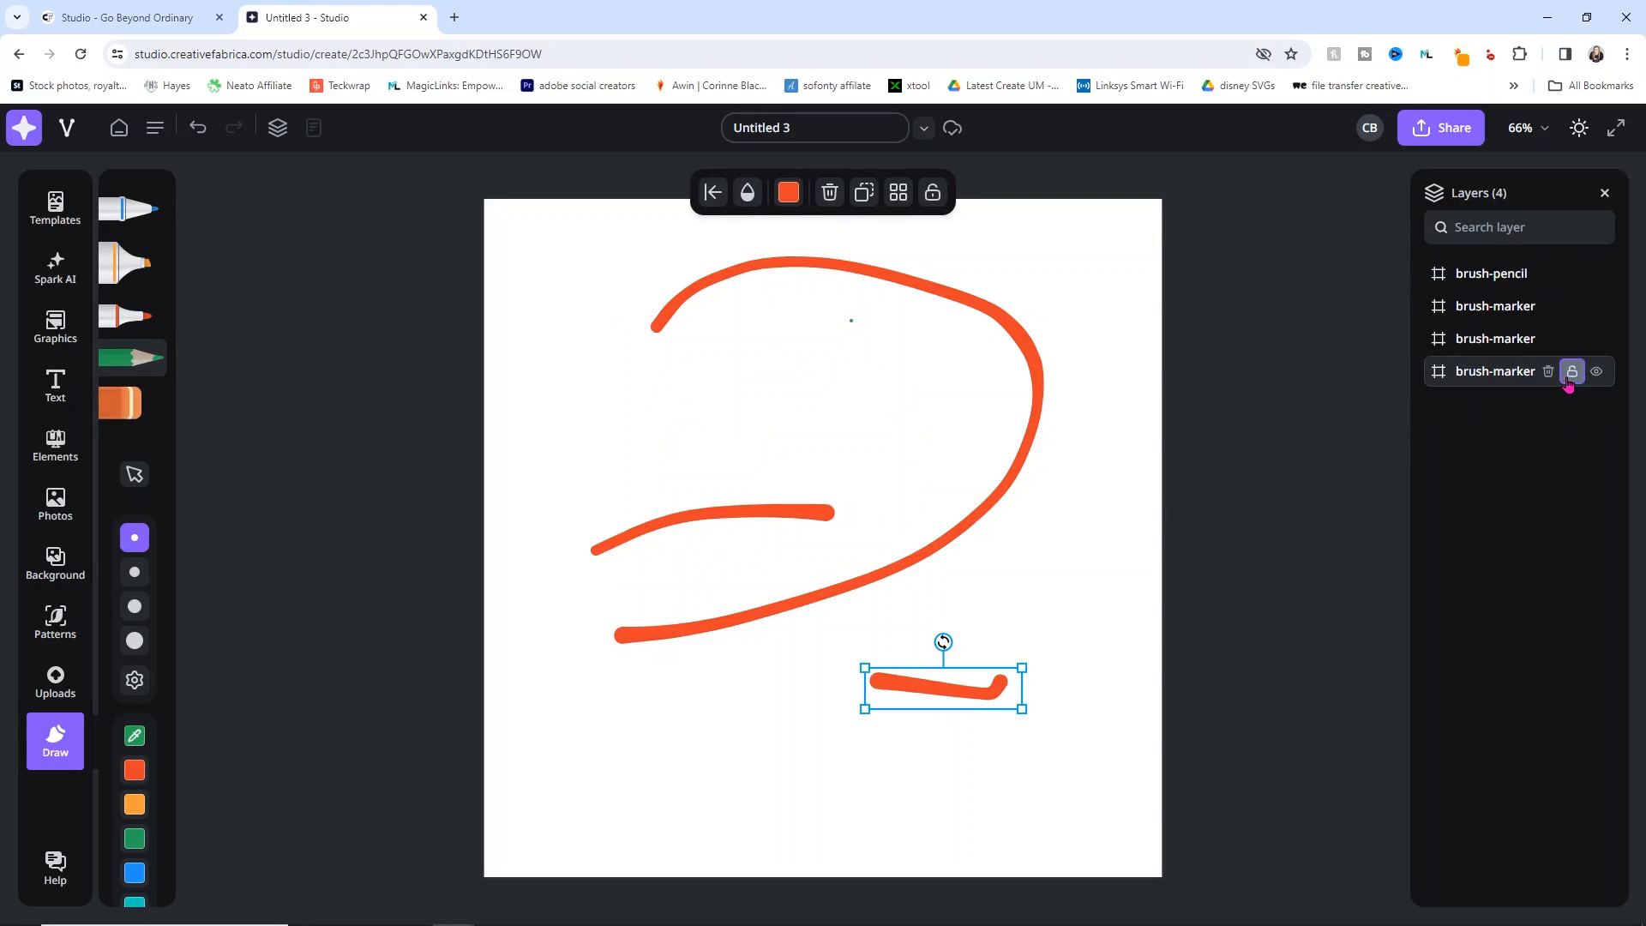
pyautogui.click(1548, 371)
pyautogui.click(1548, 340)
pyautogui.click(1548, 306)
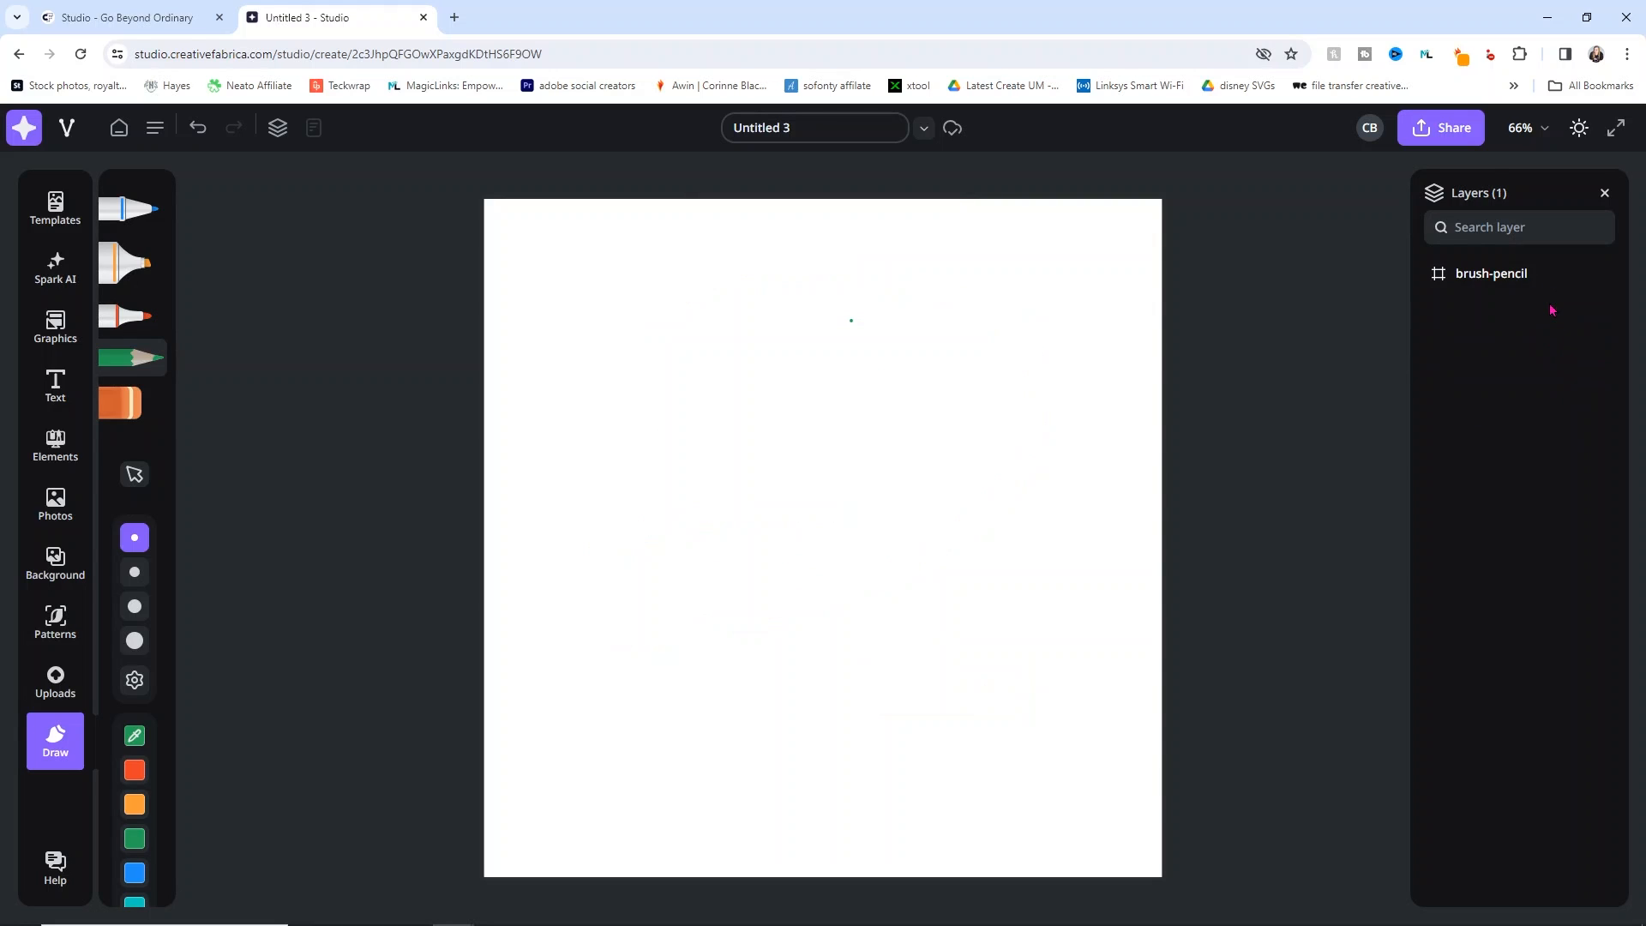
pyautogui.click(1548, 273)
# Step: Search backgrounds for 'floral' and apply the blue-centred watercolour floral frame
pyautogui.click(58, 556)
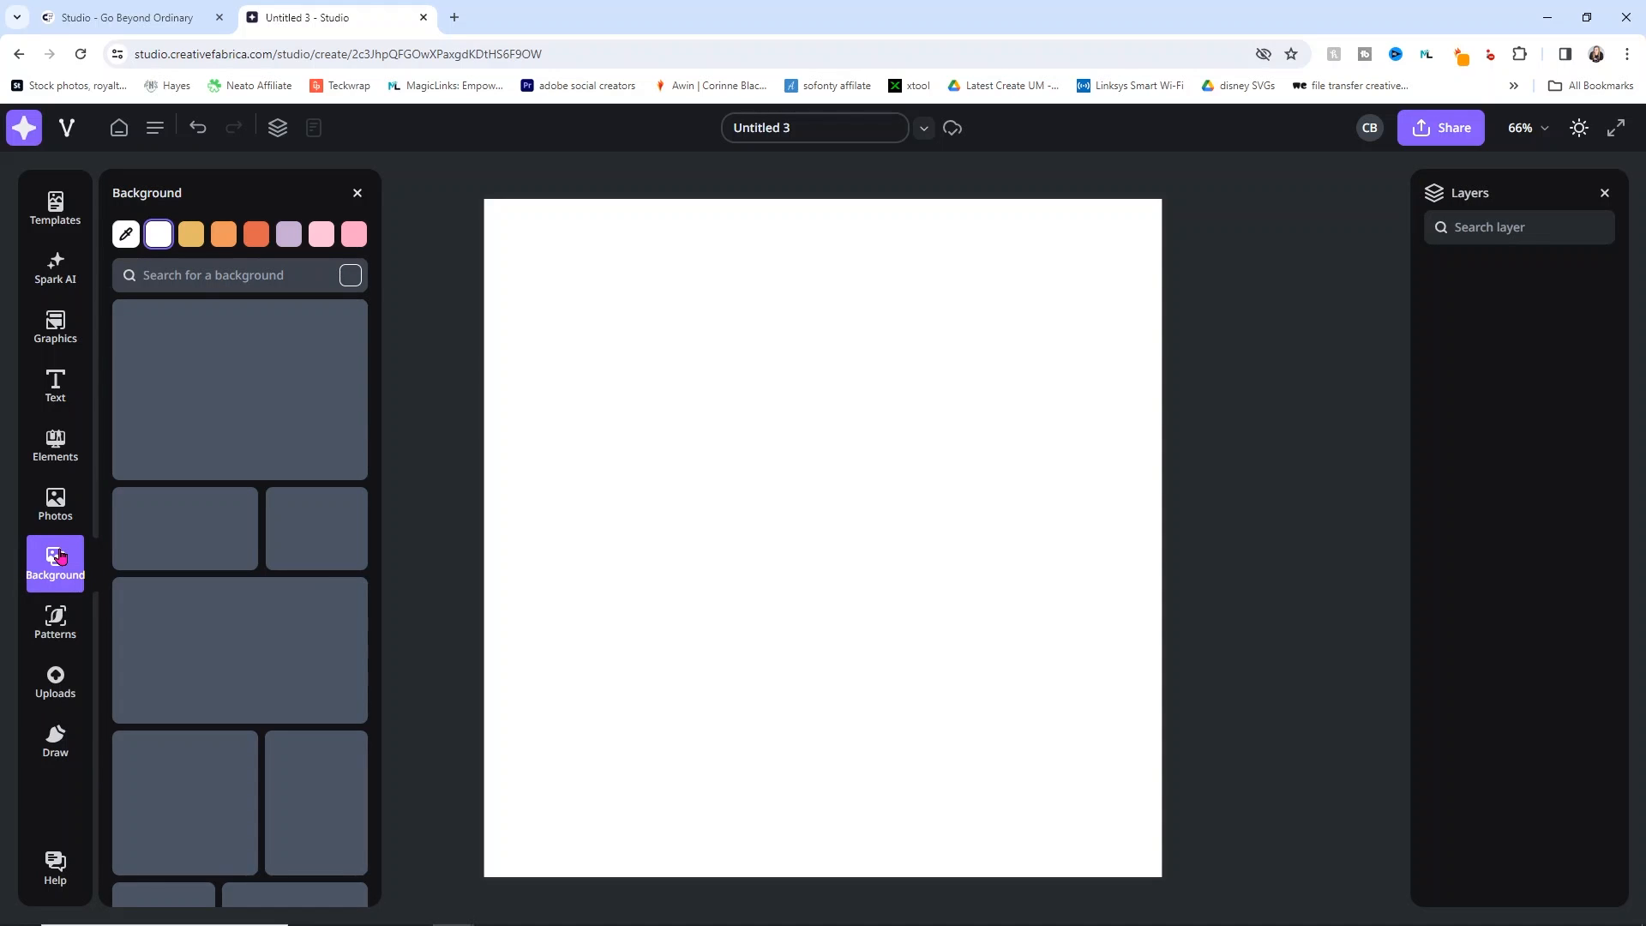
pyautogui.click(236, 282)
pyautogui.write('floral')
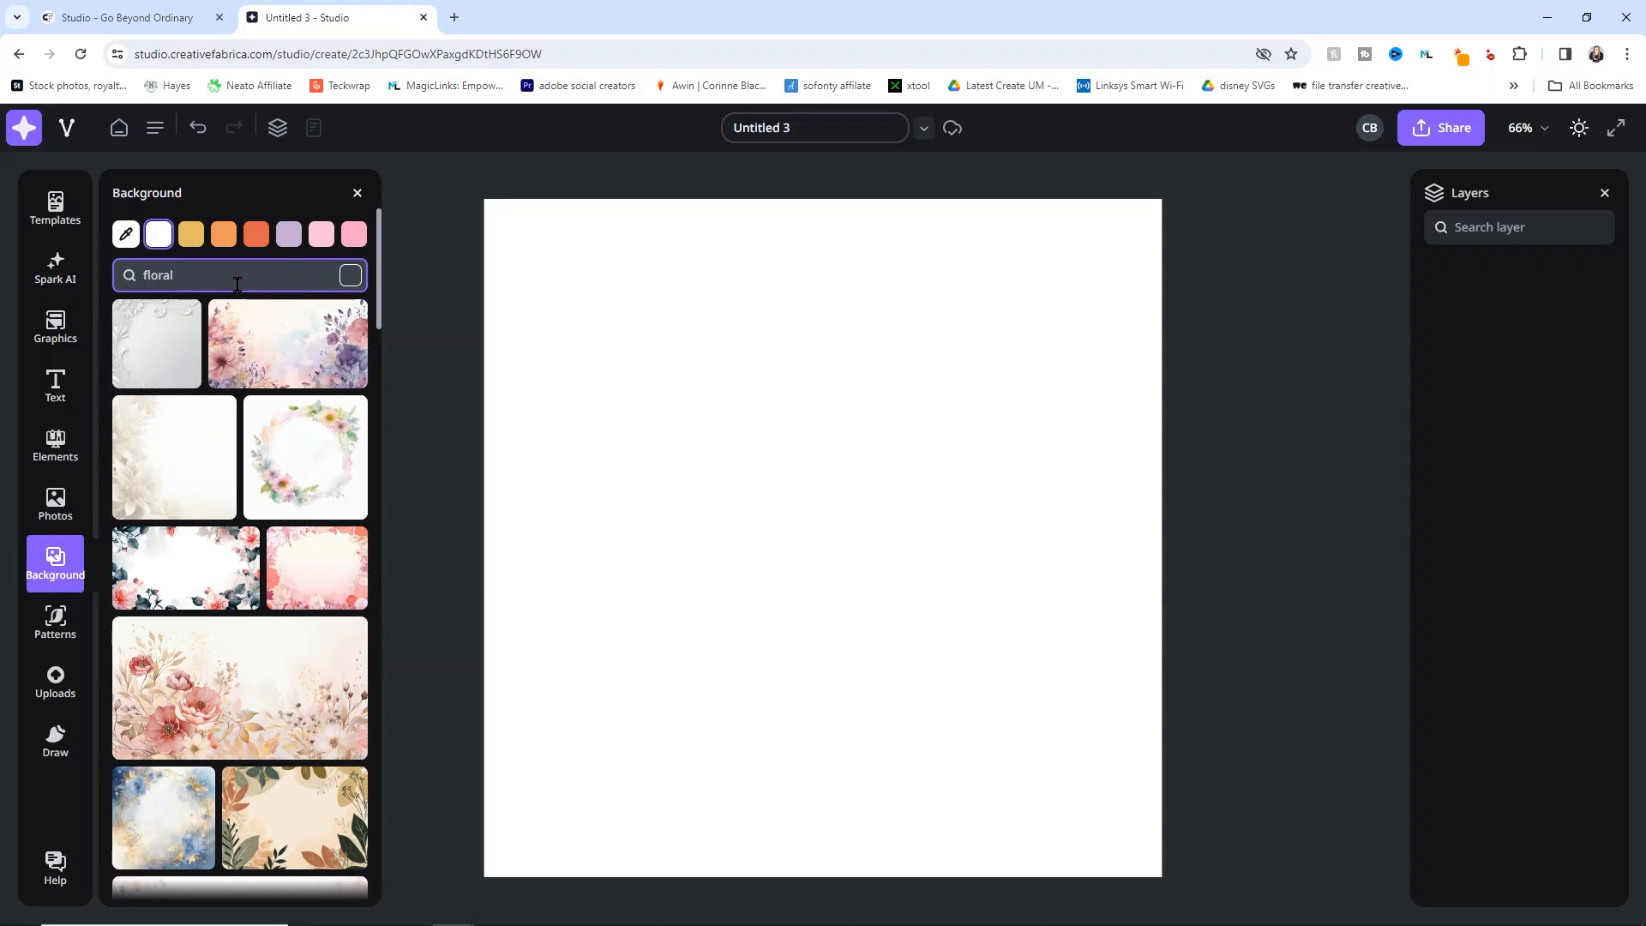
pyautogui.scroll(-6, 287, 424)
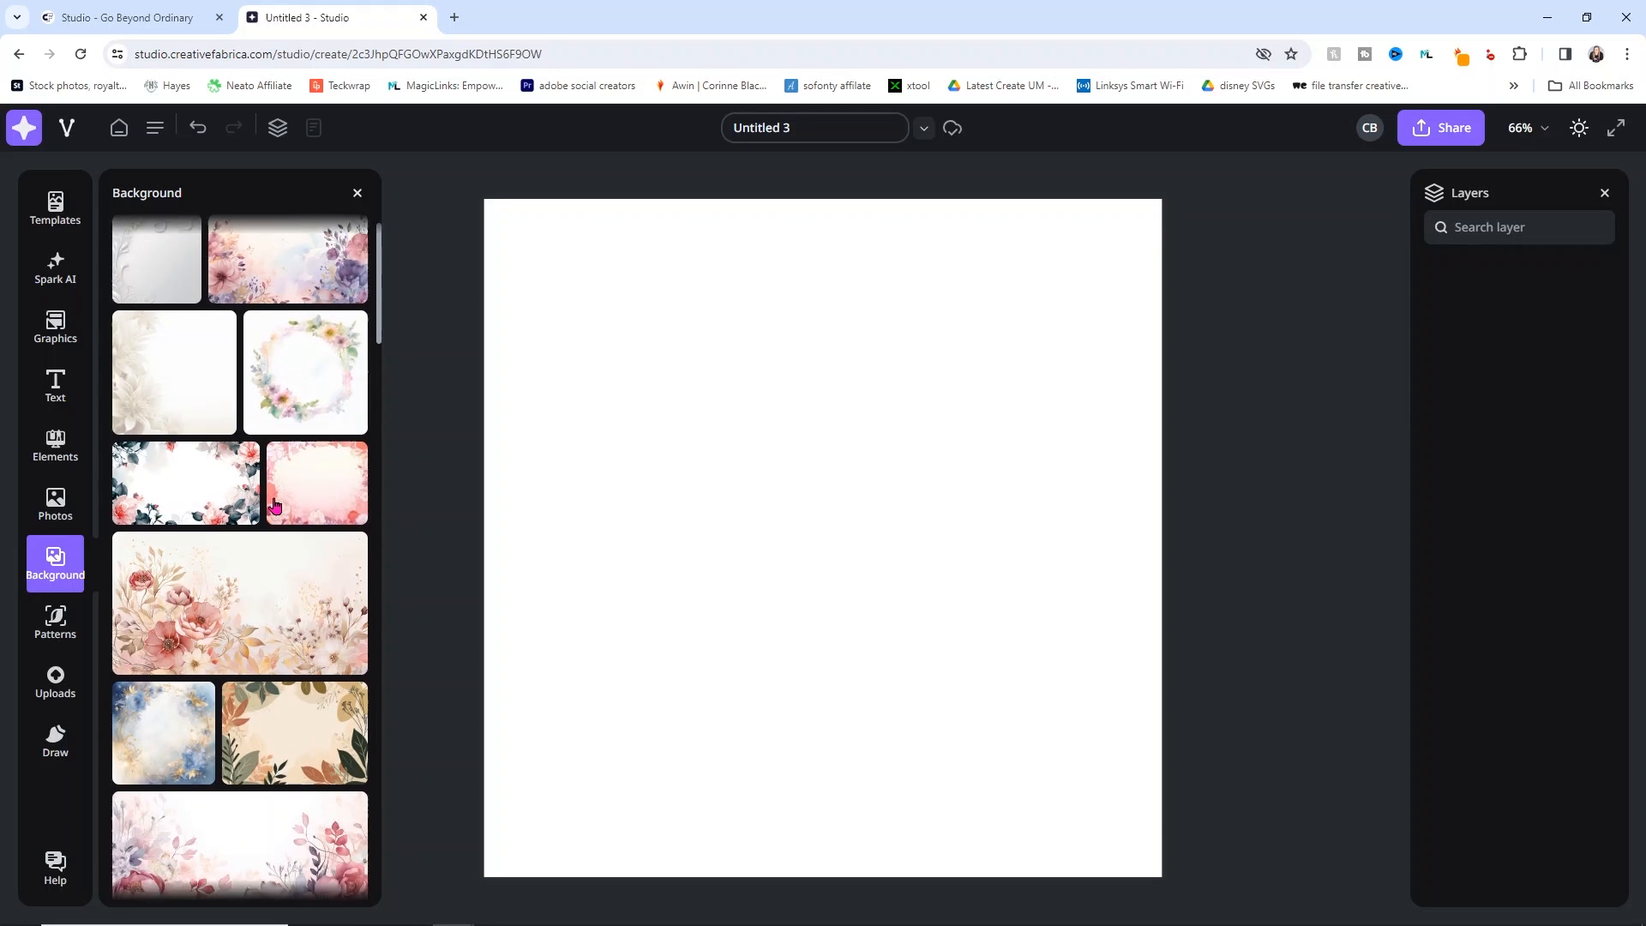
pyautogui.scroll(-12, 274, 506)
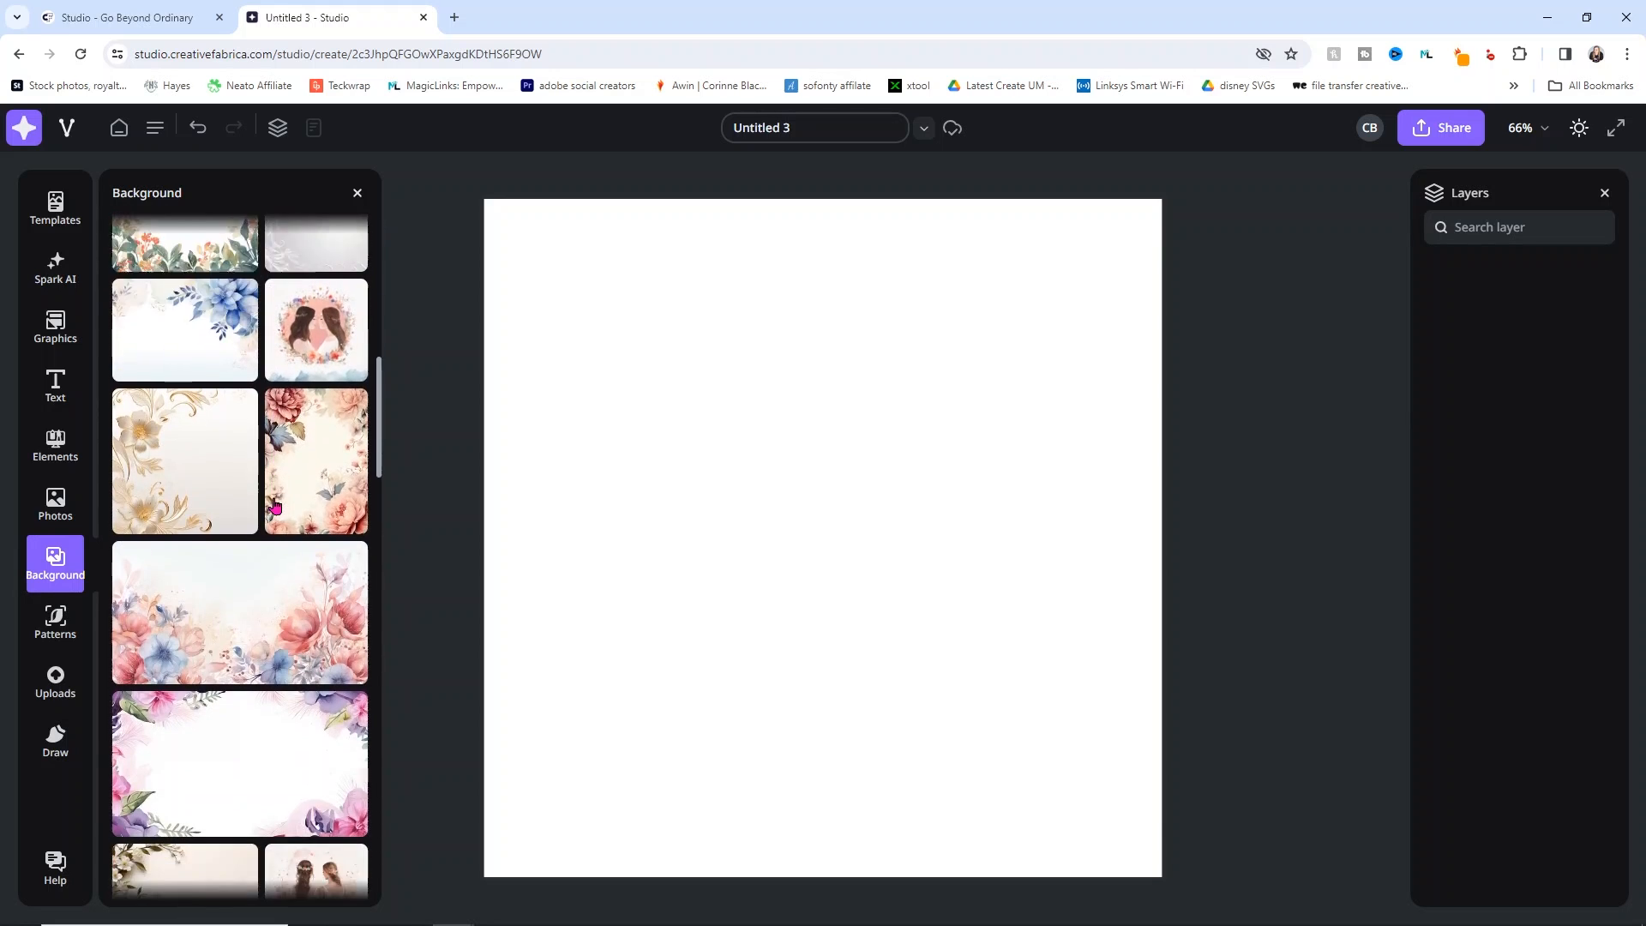
pyautogui.scroll(-6, 275, 506)
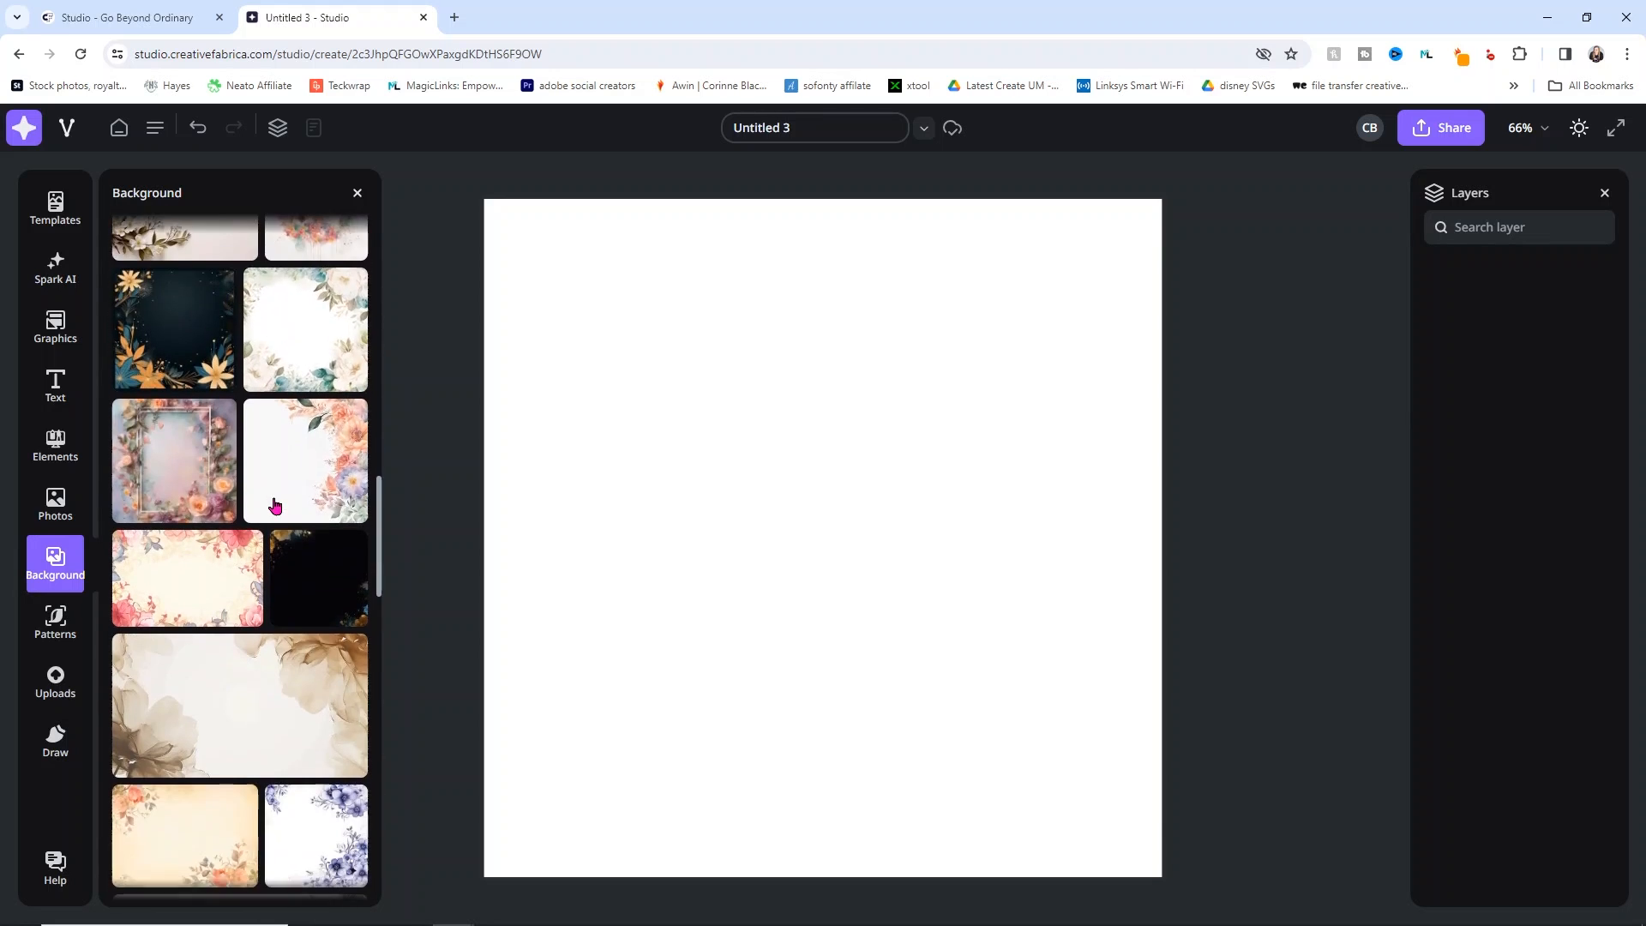
pyautogui.scroll(-2, 274, 506)
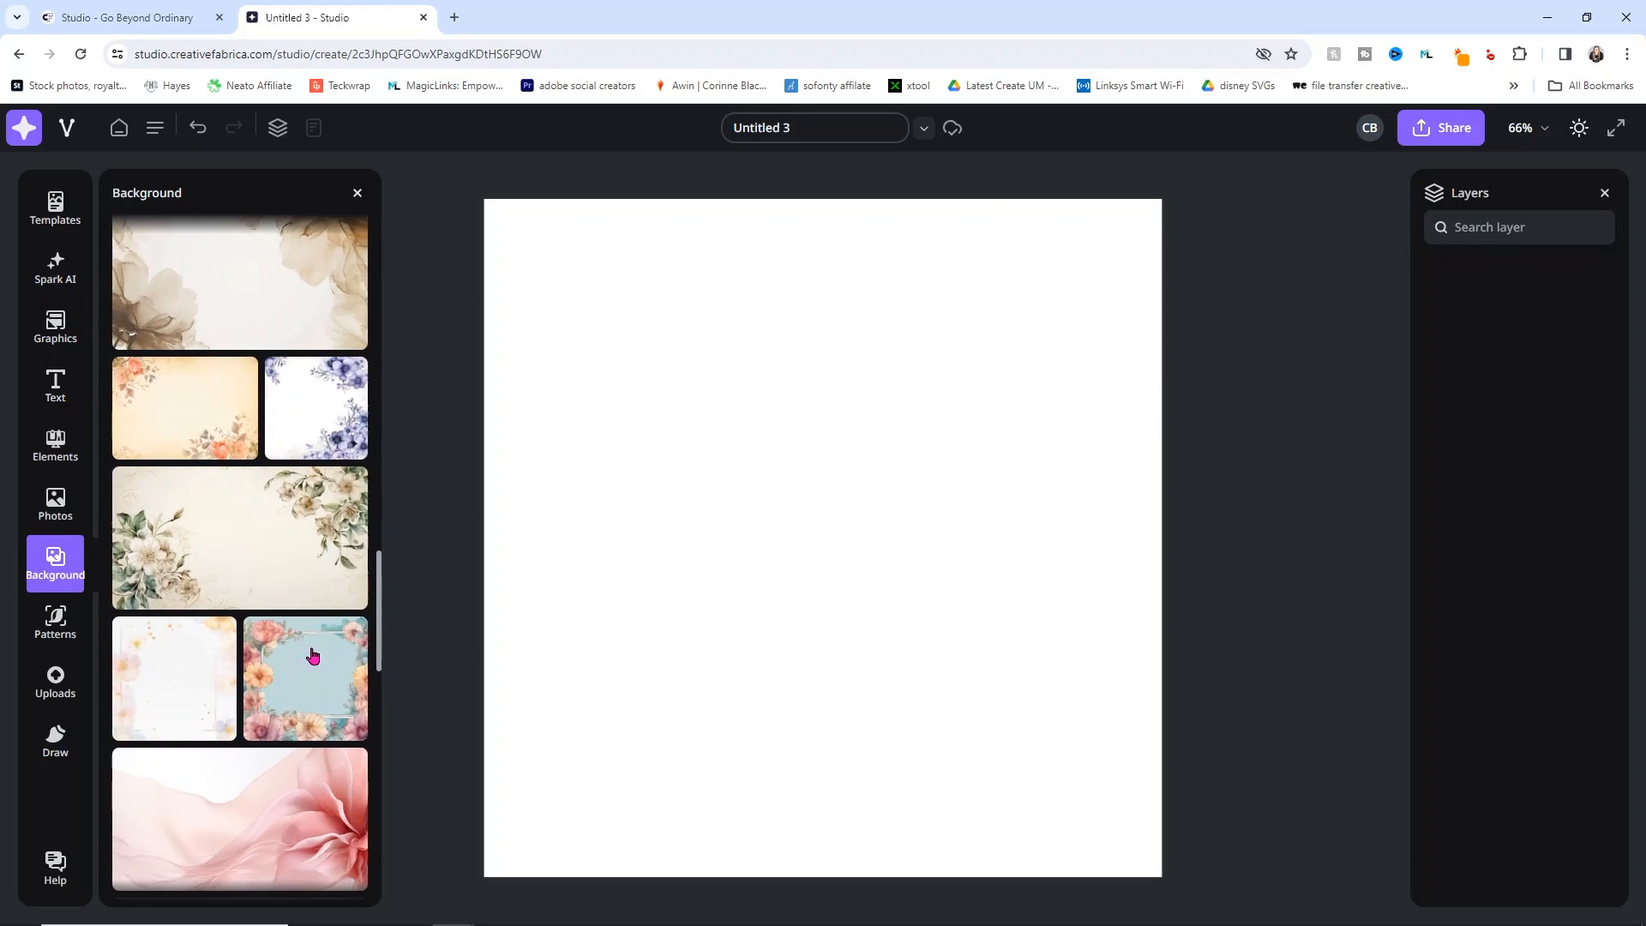
pyautogui.click(312, 682)
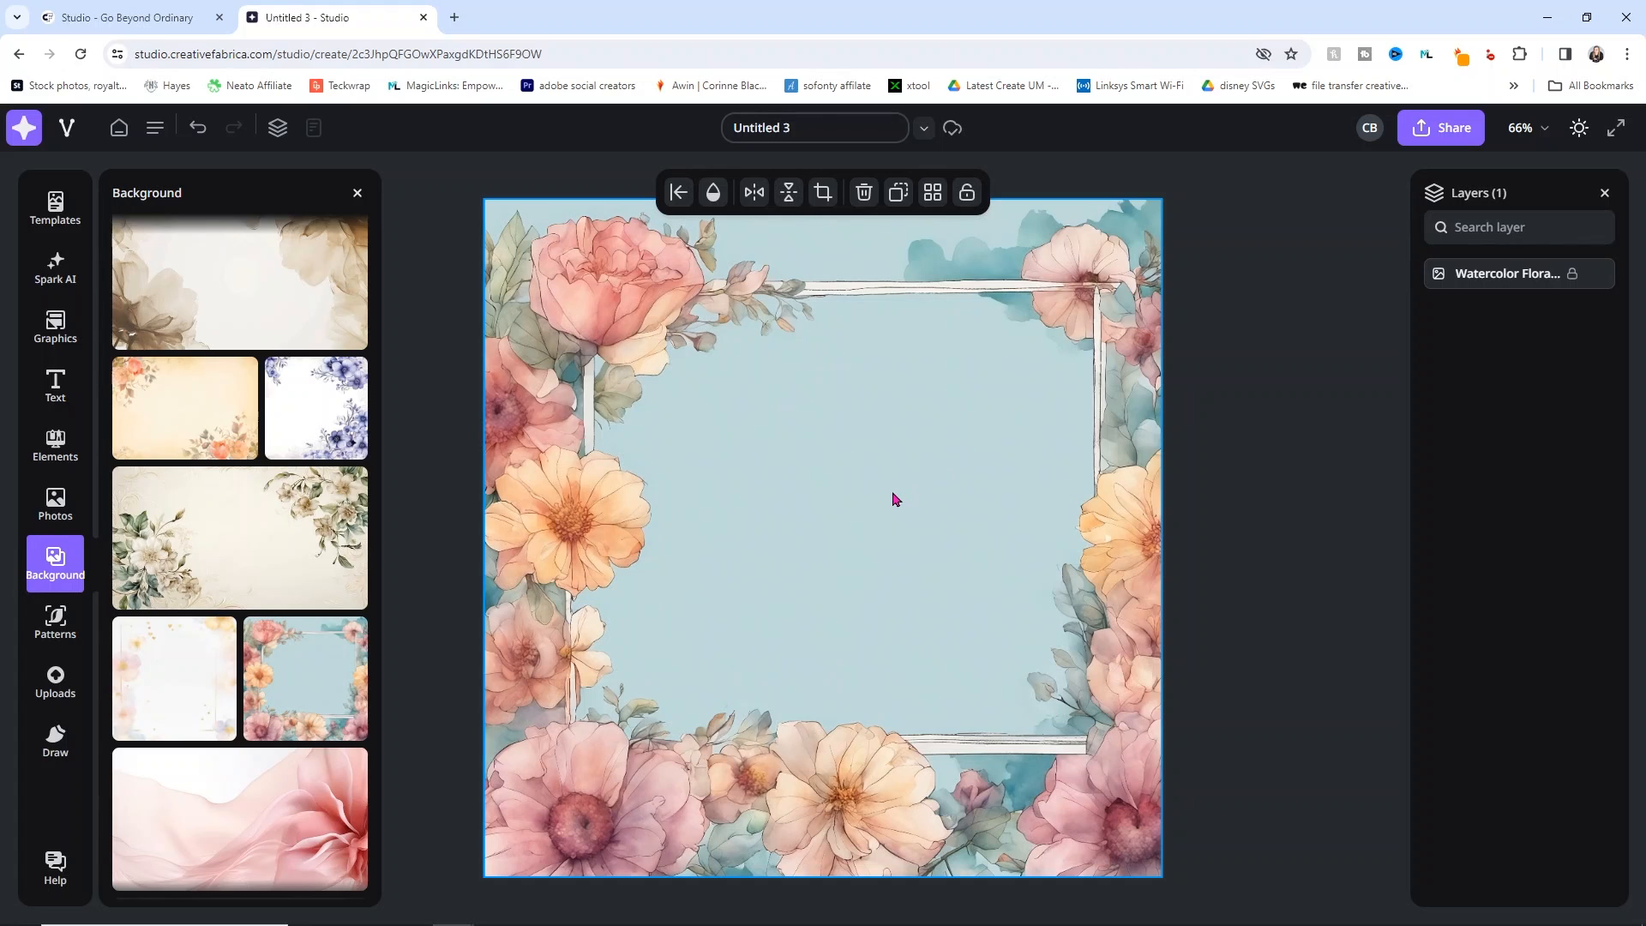
pyautogui.click(1253, 415)
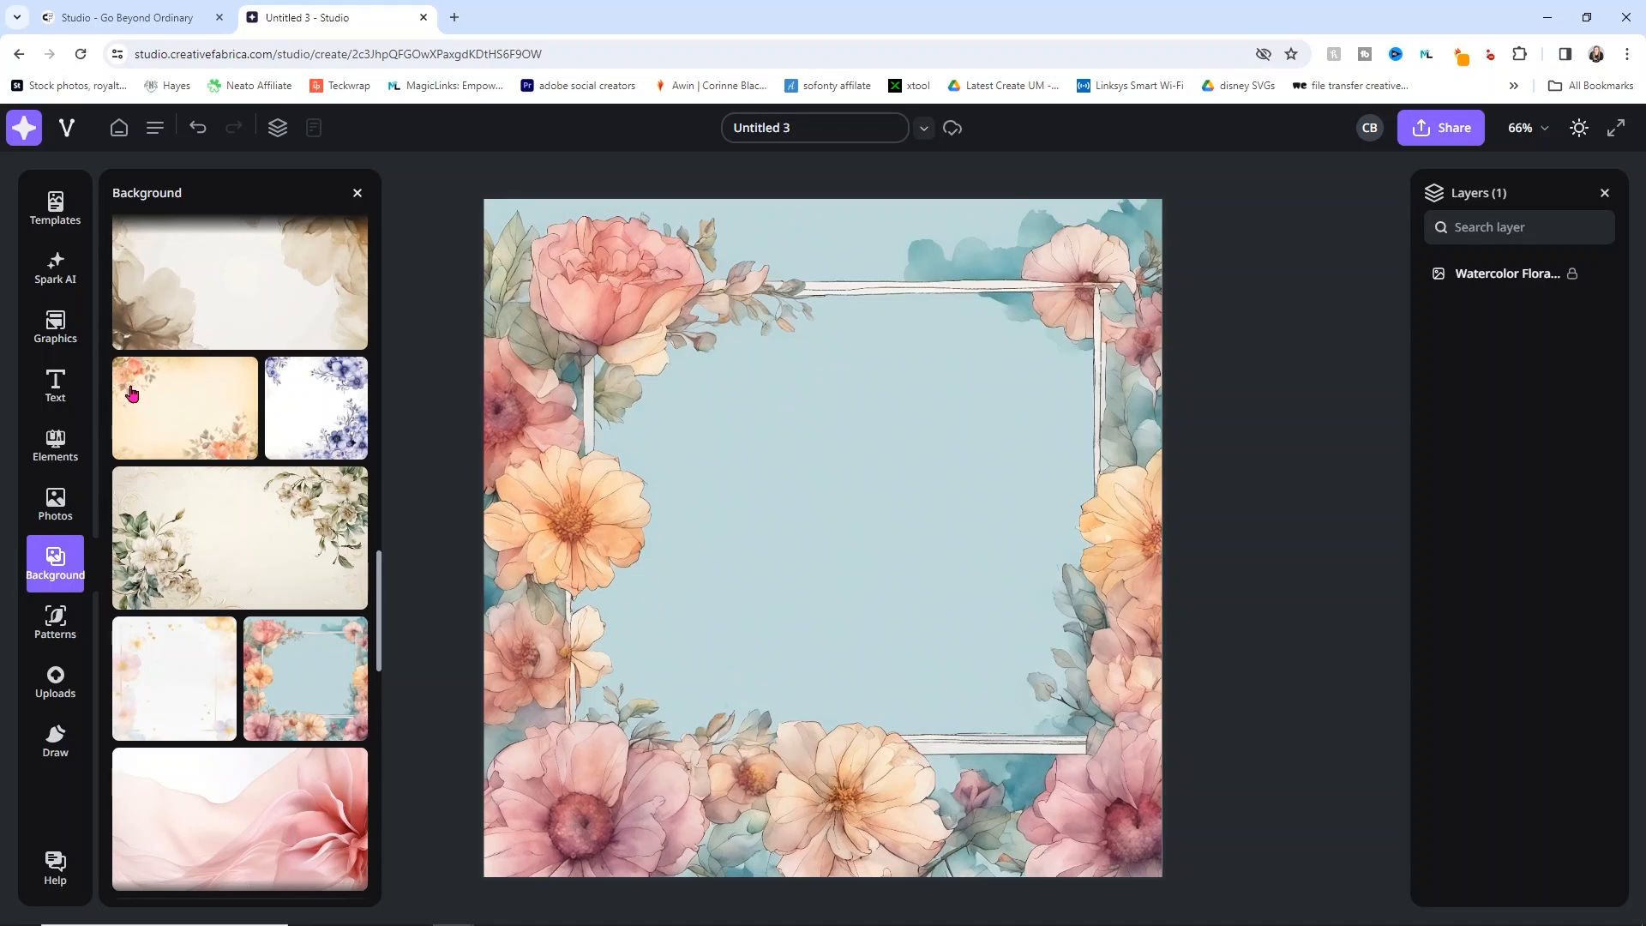
pyautogui.click(59, 443)
# Step: Add the Square Filled element from a 'squa' search and size it over the frame's centre
pyautogui.click(215, 229)
pyautogui.write('square')
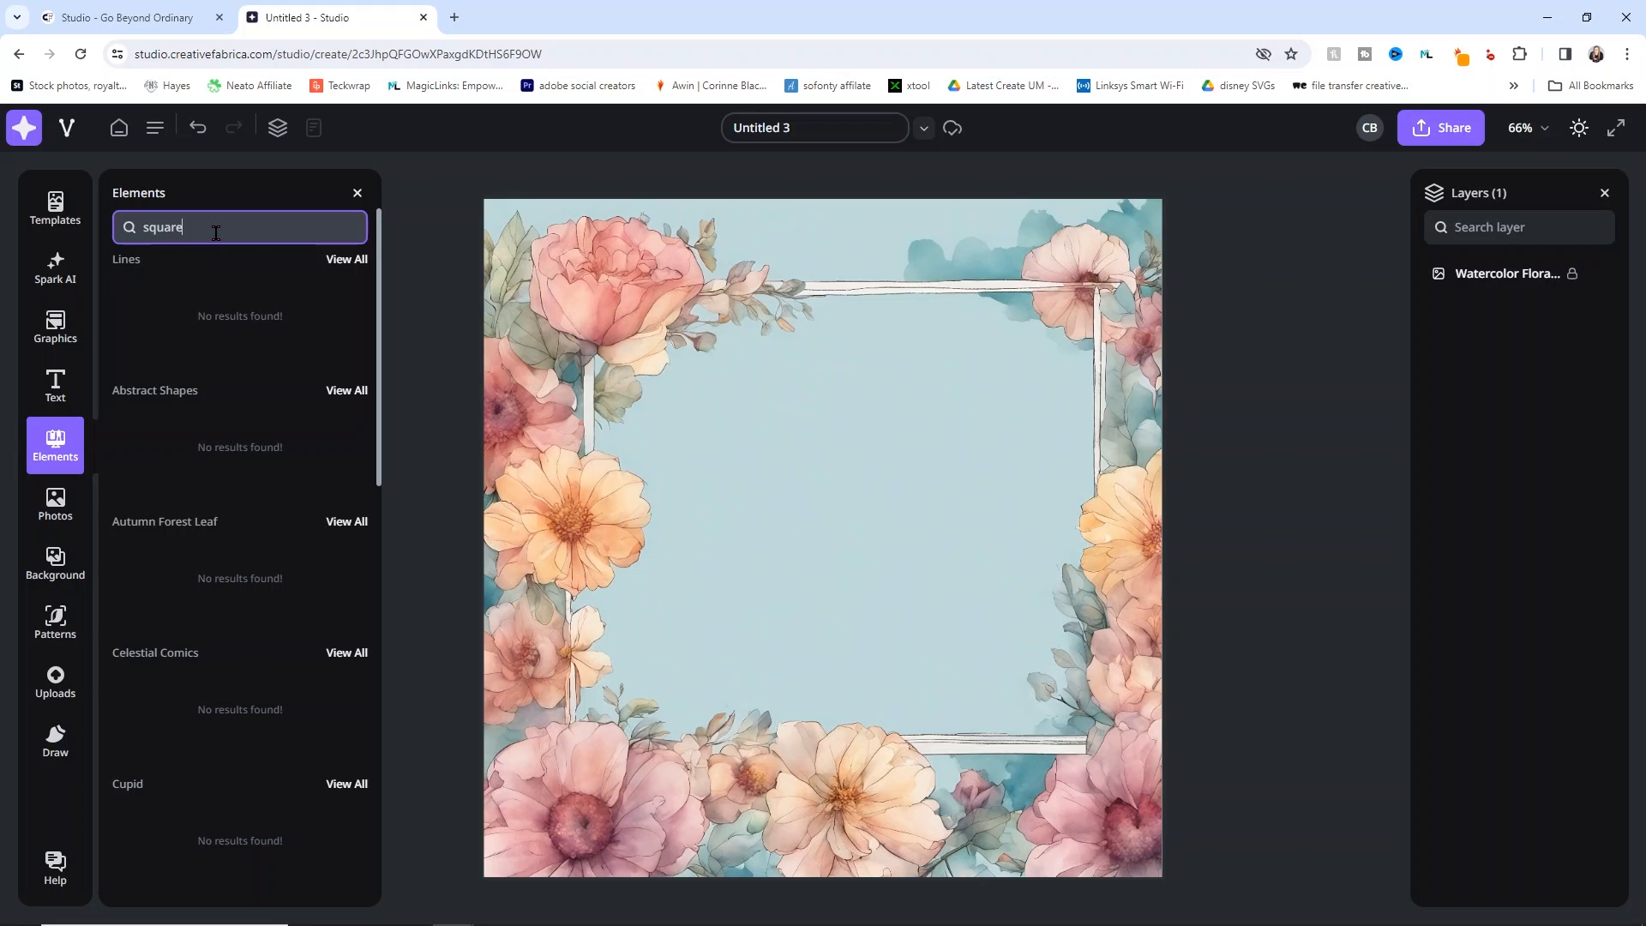
pyautogui.scroll(-12, 221, 596)
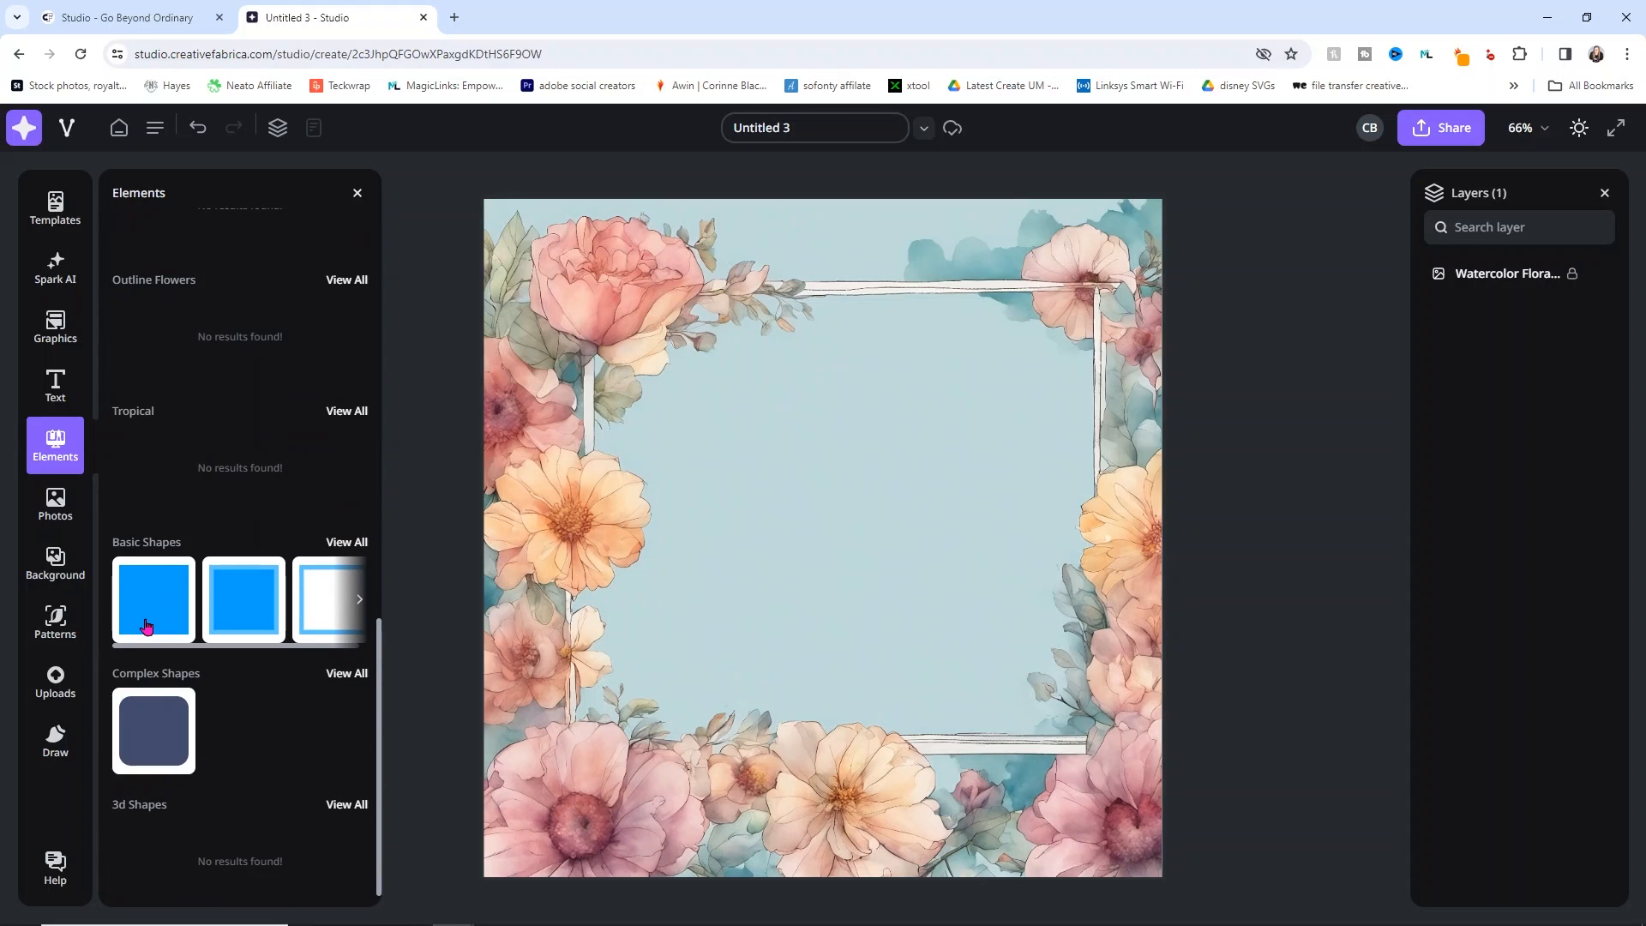
pyautogui.click(147, 626)
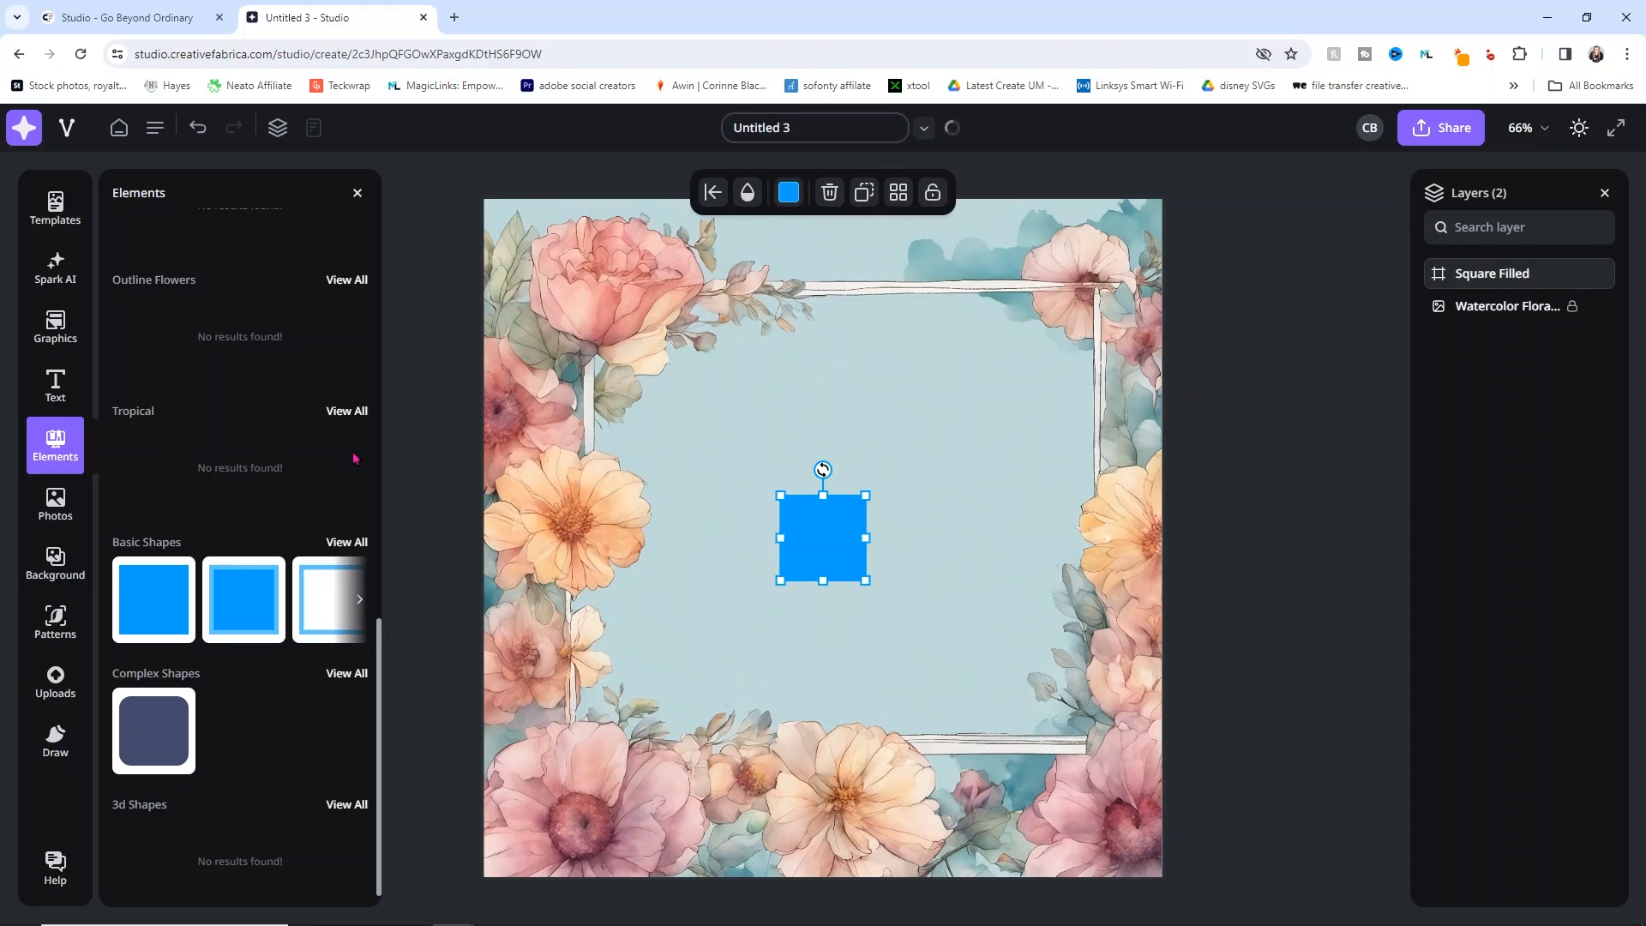
pyautogui.moveTo(781, 497); pyautogui.dragTo(588, 332)
pyautogui.moveTo(698, 369); pyautogui.dragTo(694, 367)
pyautogui.moveTo(861, 565); pyautogui.dragTo(1057, 701)
pyautogui.moveTo(1026, 512); pyautogui.dragTo(1098, 514)
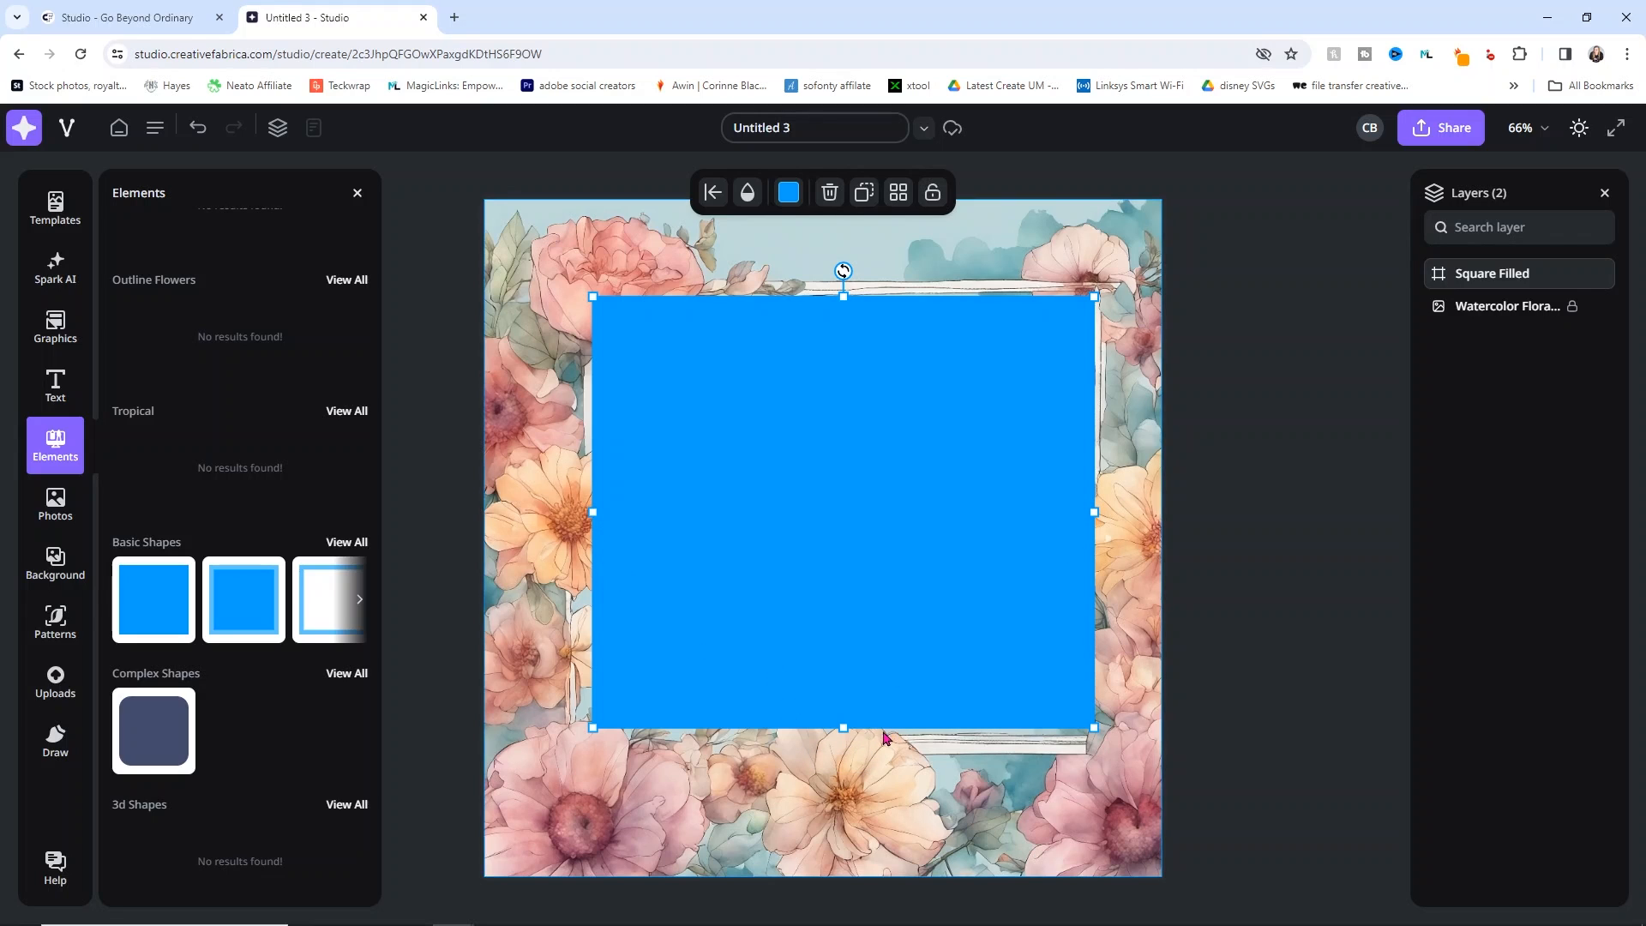
pyautogui.moveTo(843, 726); pyautogui.dragTo(846, 732)
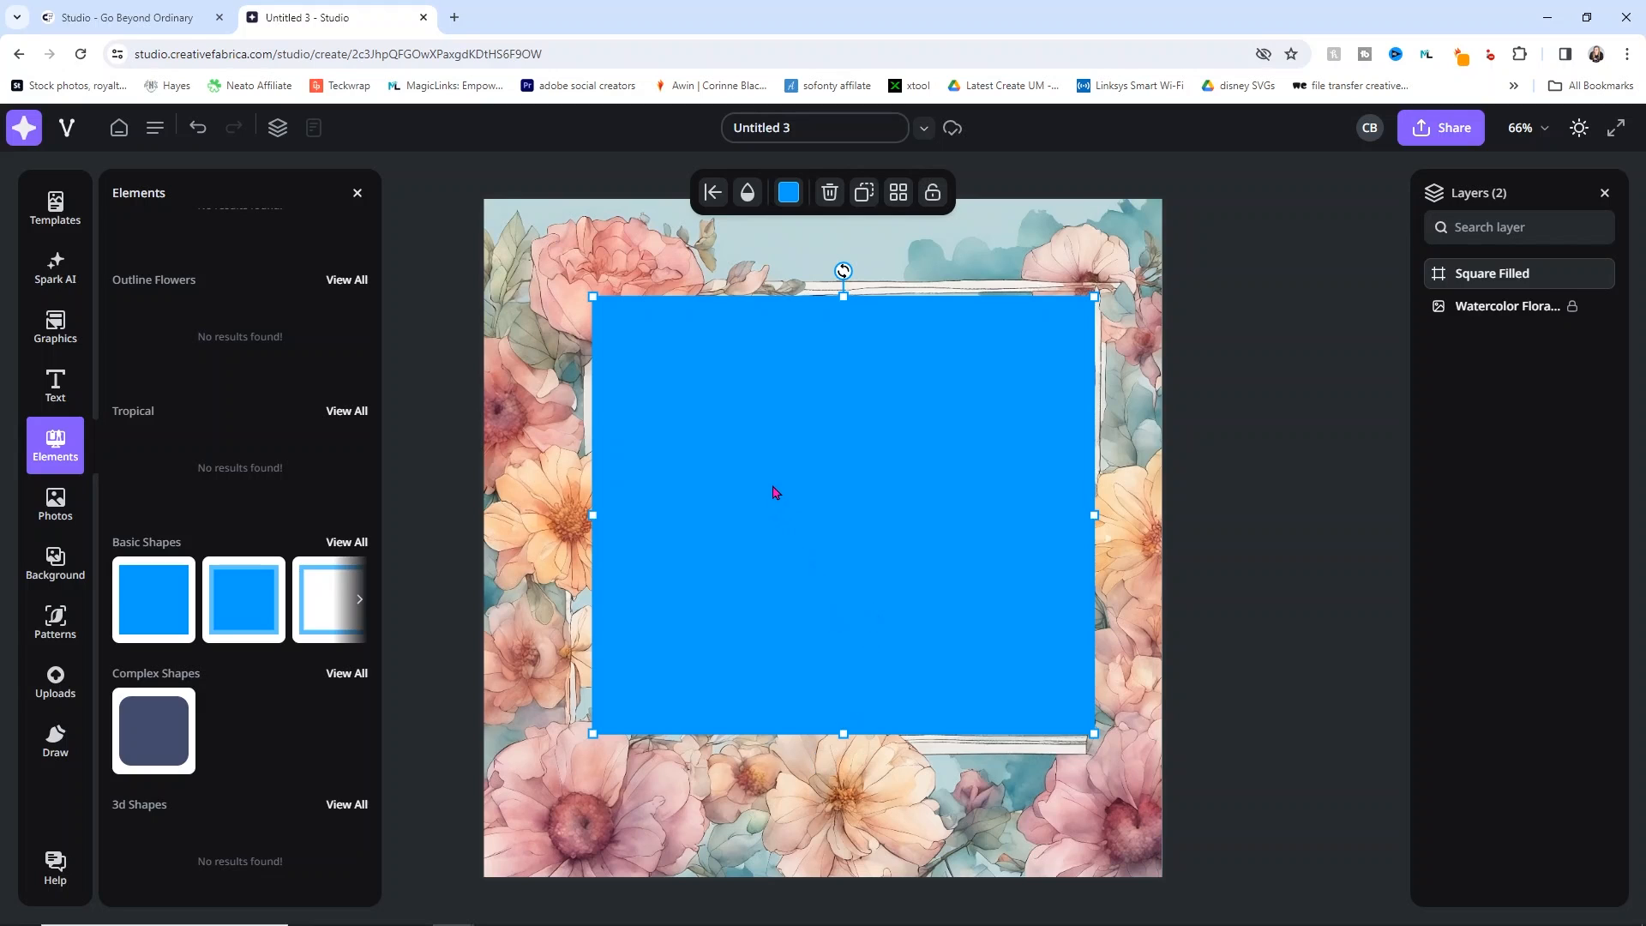
# Step: Change the square's fill to cream and set its transparency to 83%
pyautogui.click(788, 195)
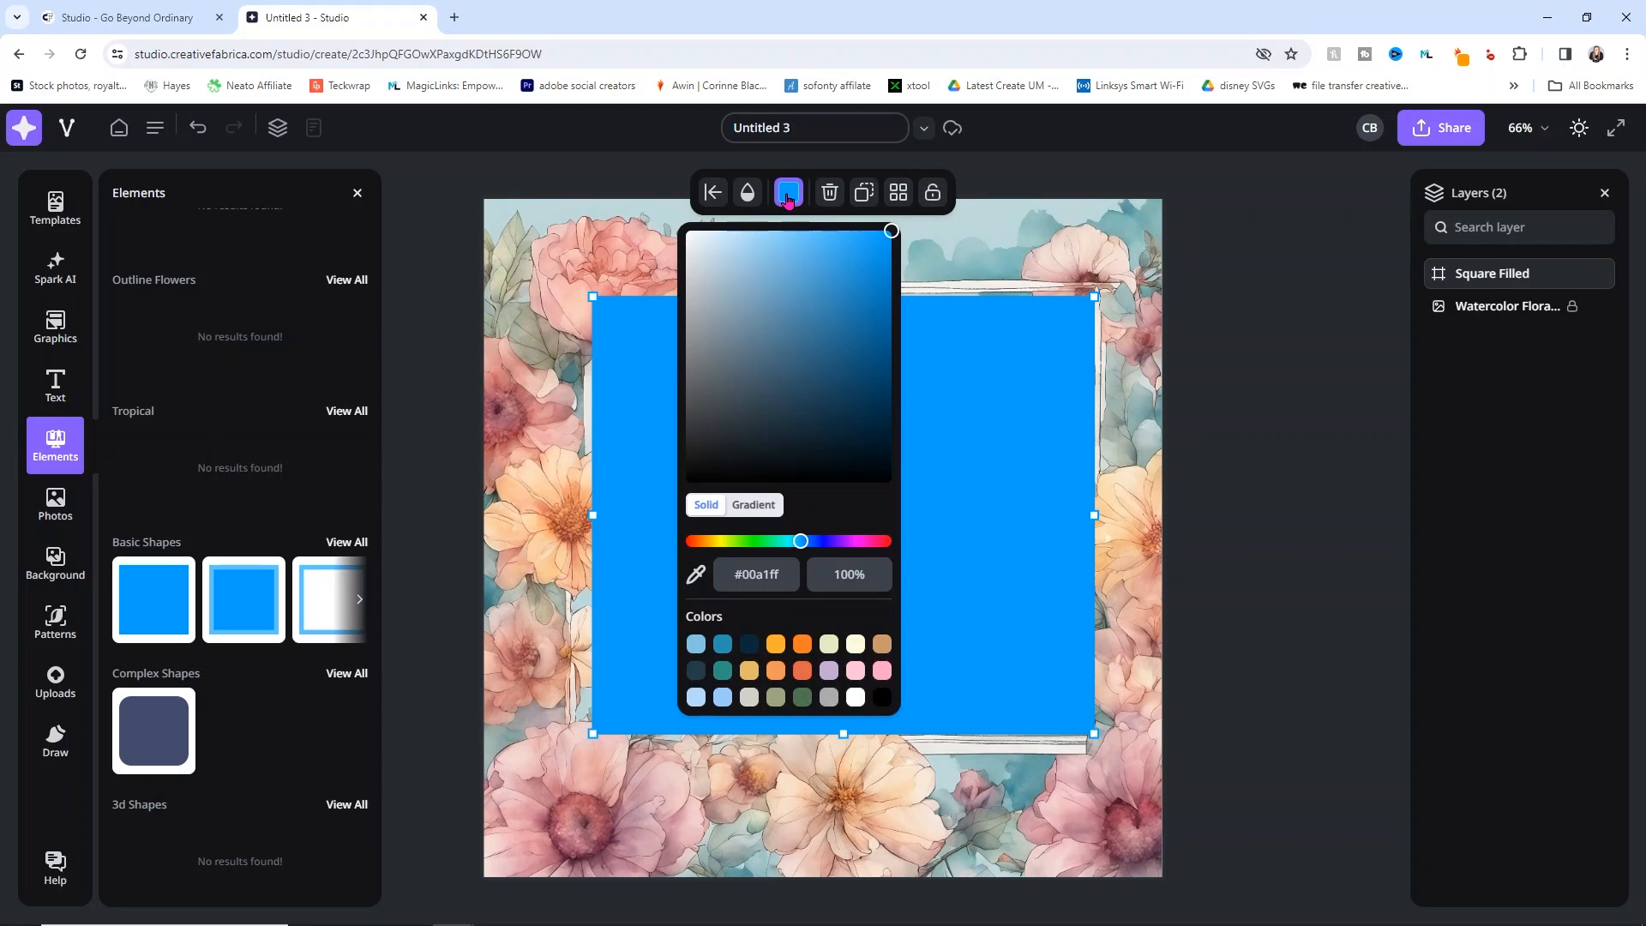
pyautogui.click(855, 647)
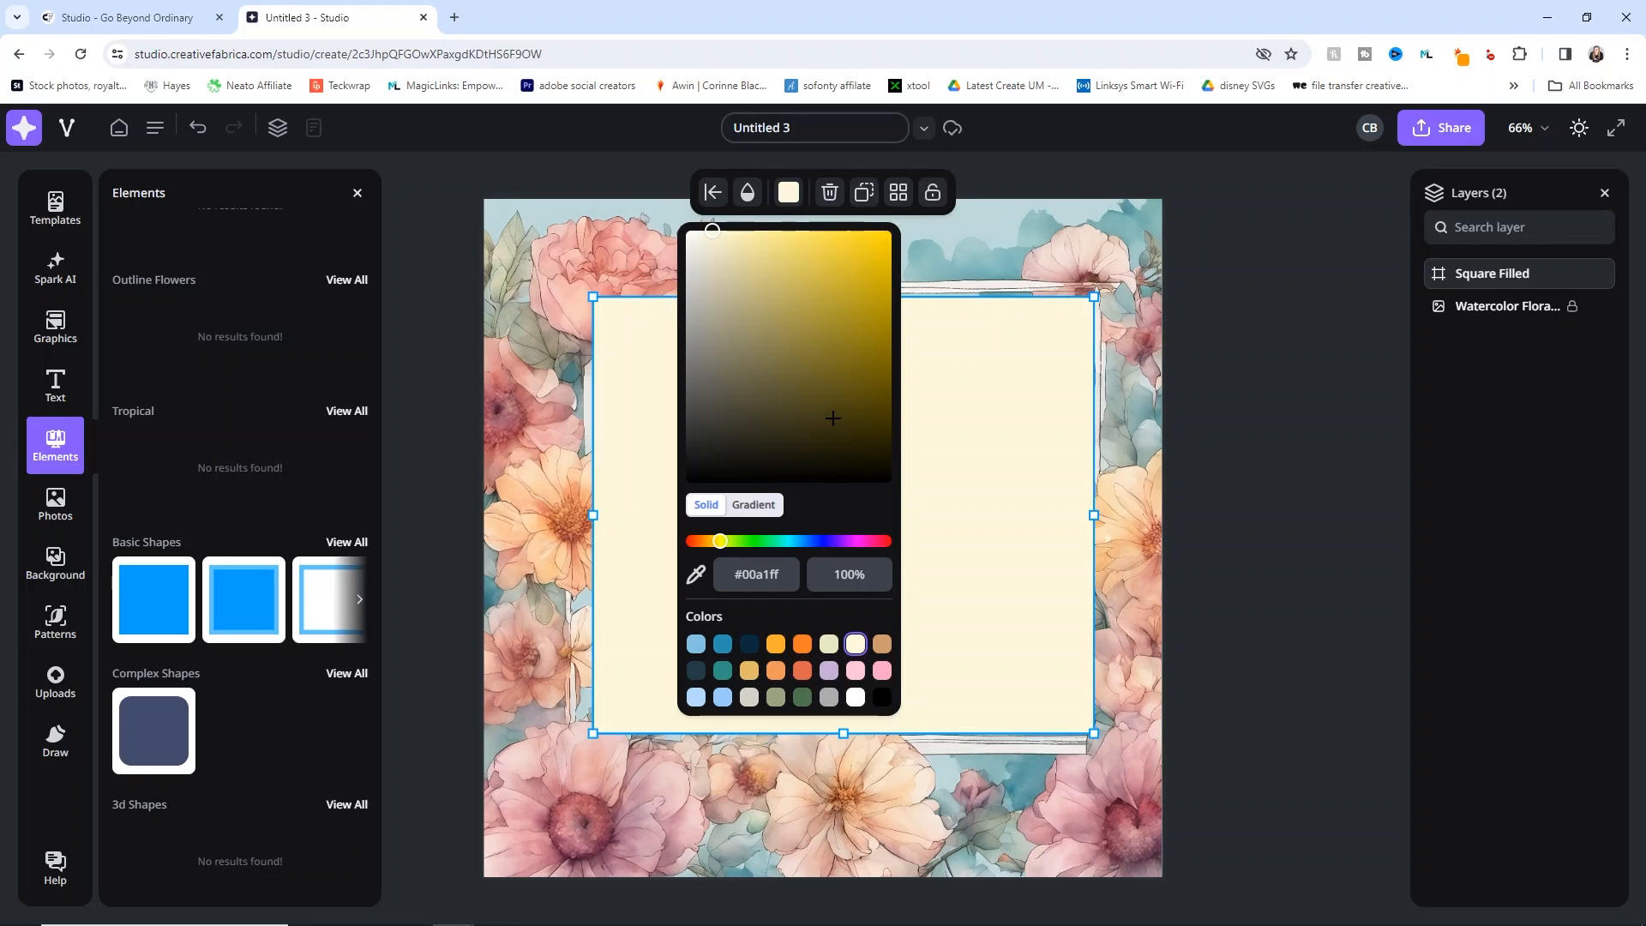
pyautogui.click(1258, 449)
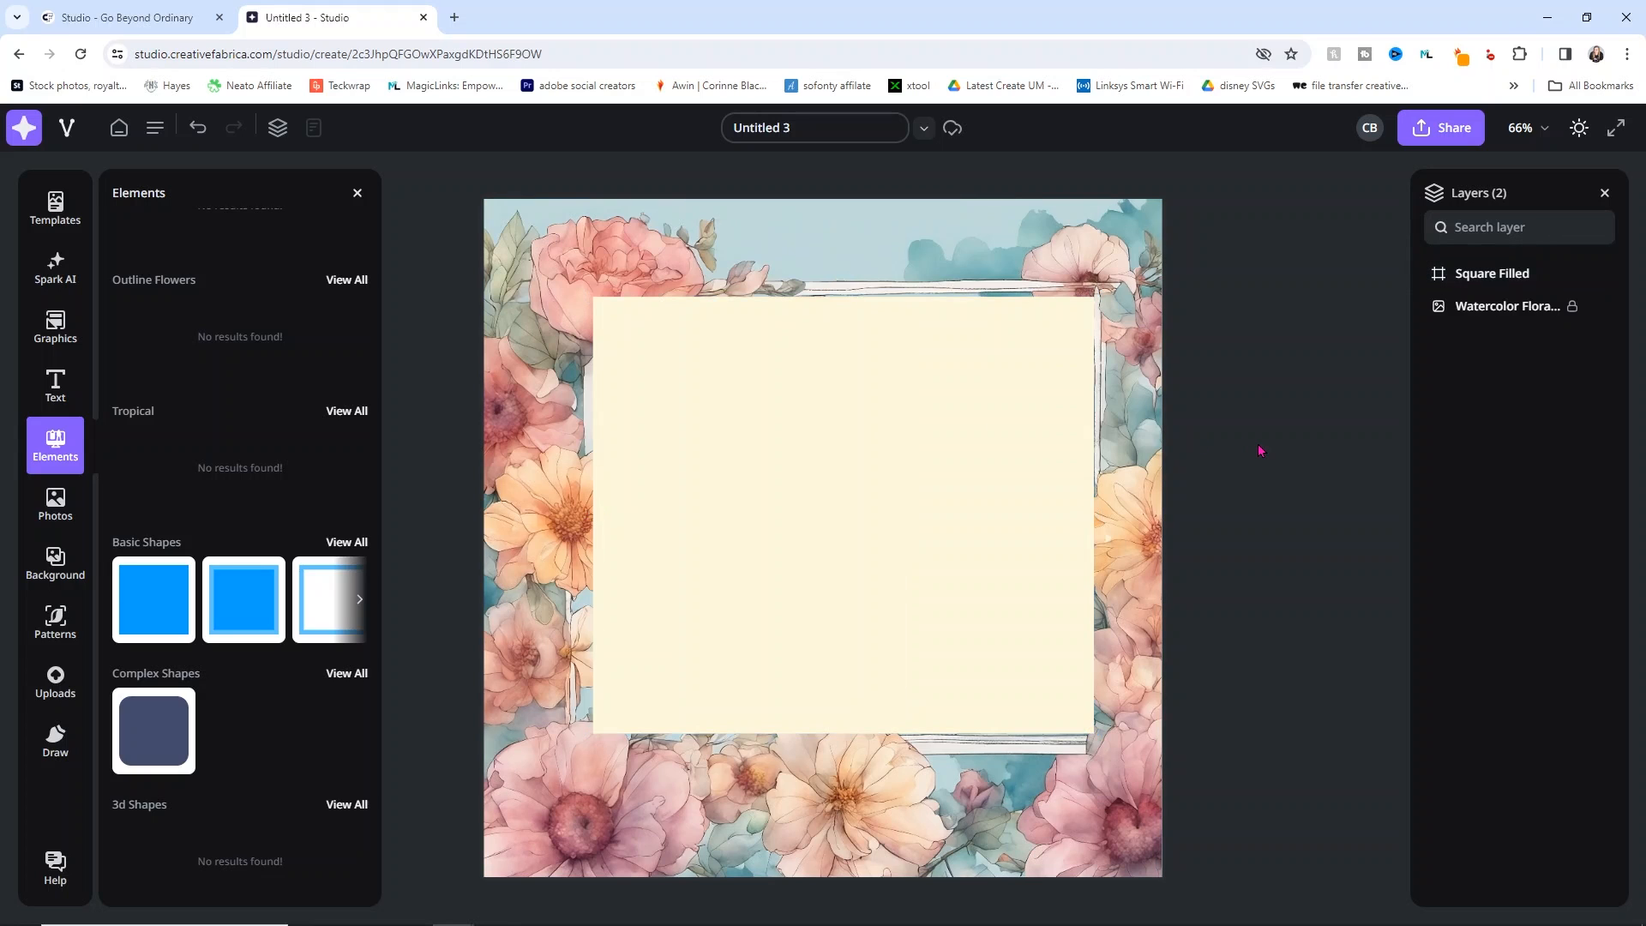
pyautogui.click(948, 477)
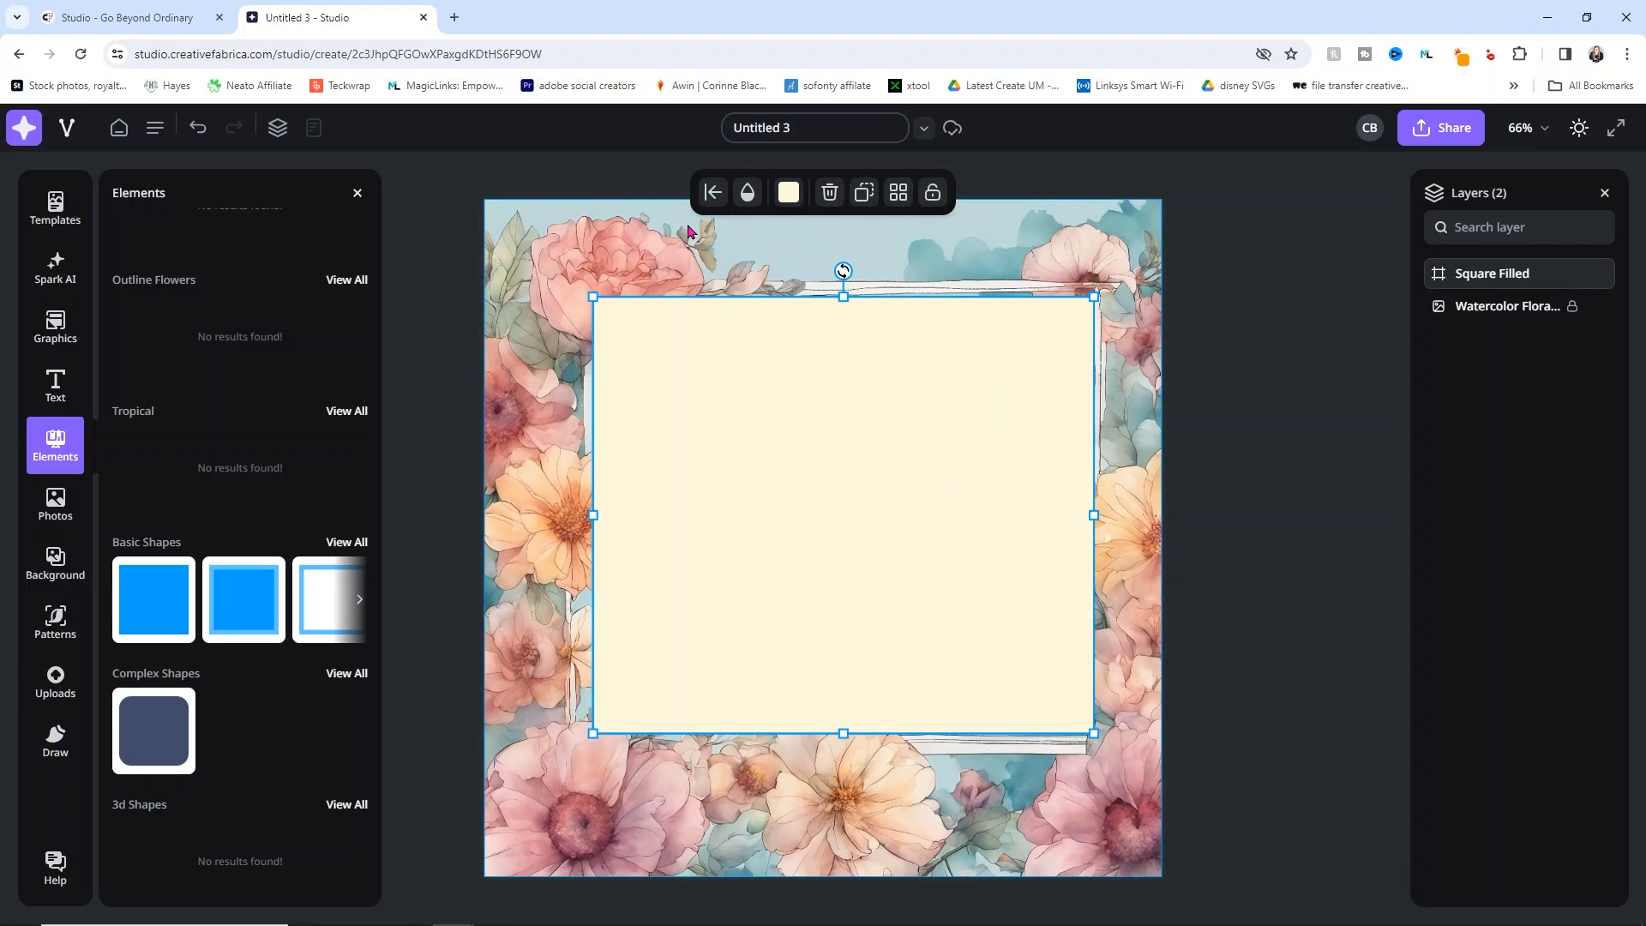
pyautogui.click(747, 192)
pyautogui.moveTo(904, 277); pyautogui.dragTo(694, 276)
pyautogui.click(1244, 427)
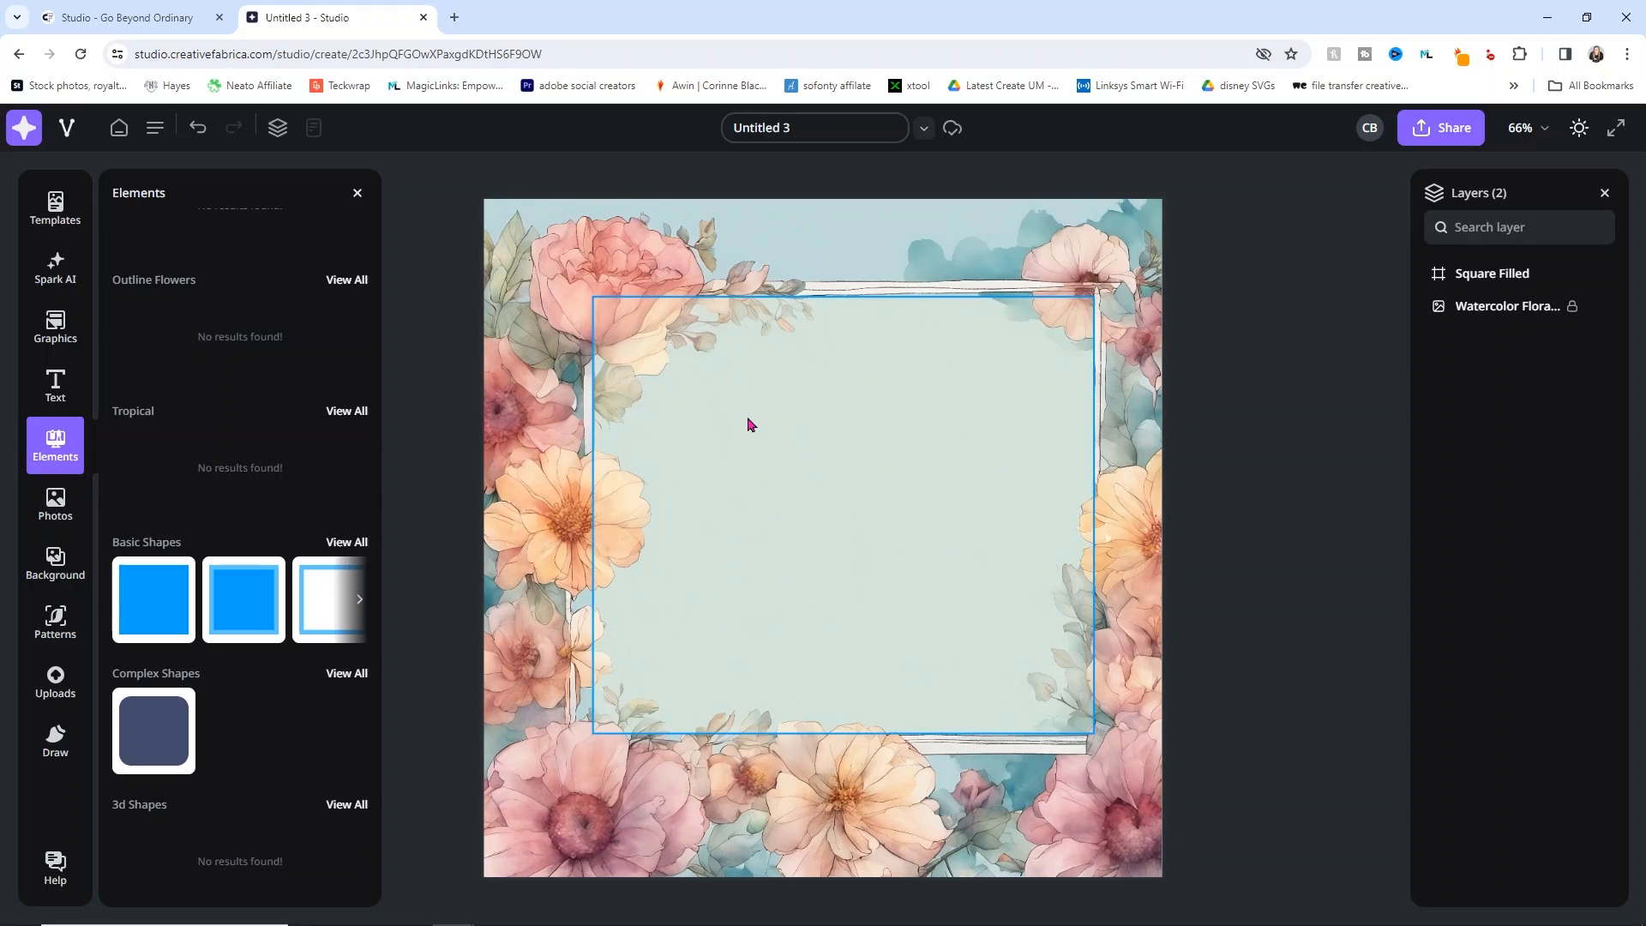
pyautogui.click(42, 381)
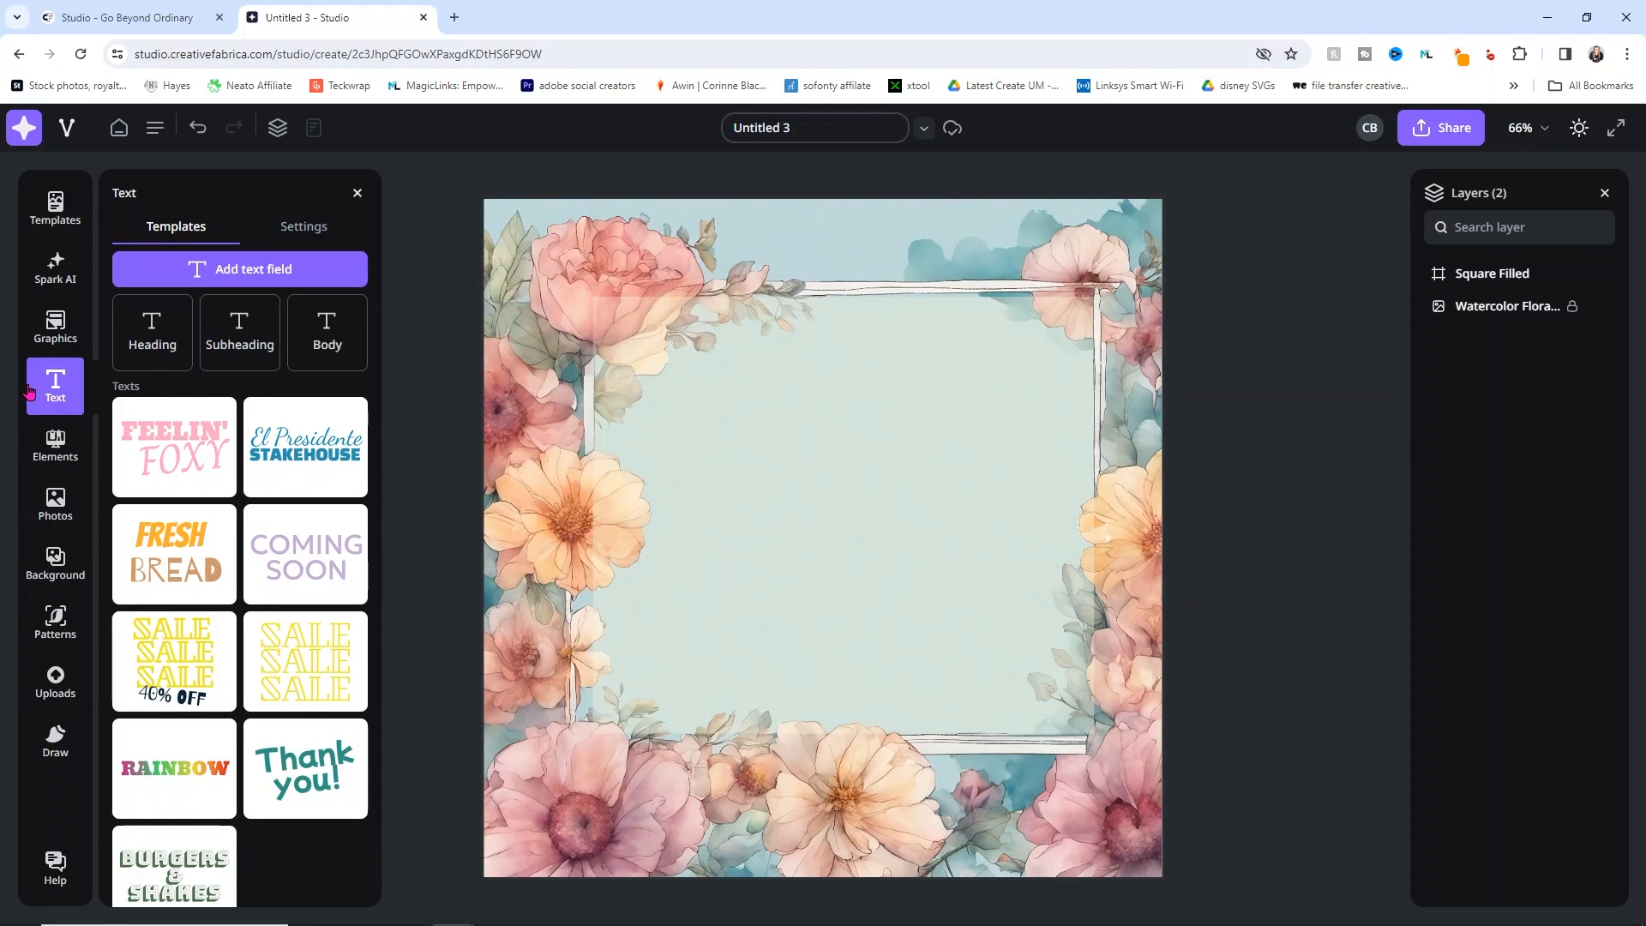
# Step: Add the El Presidente text template and replace its script line with the first name
pyautogui.click(305, 447)
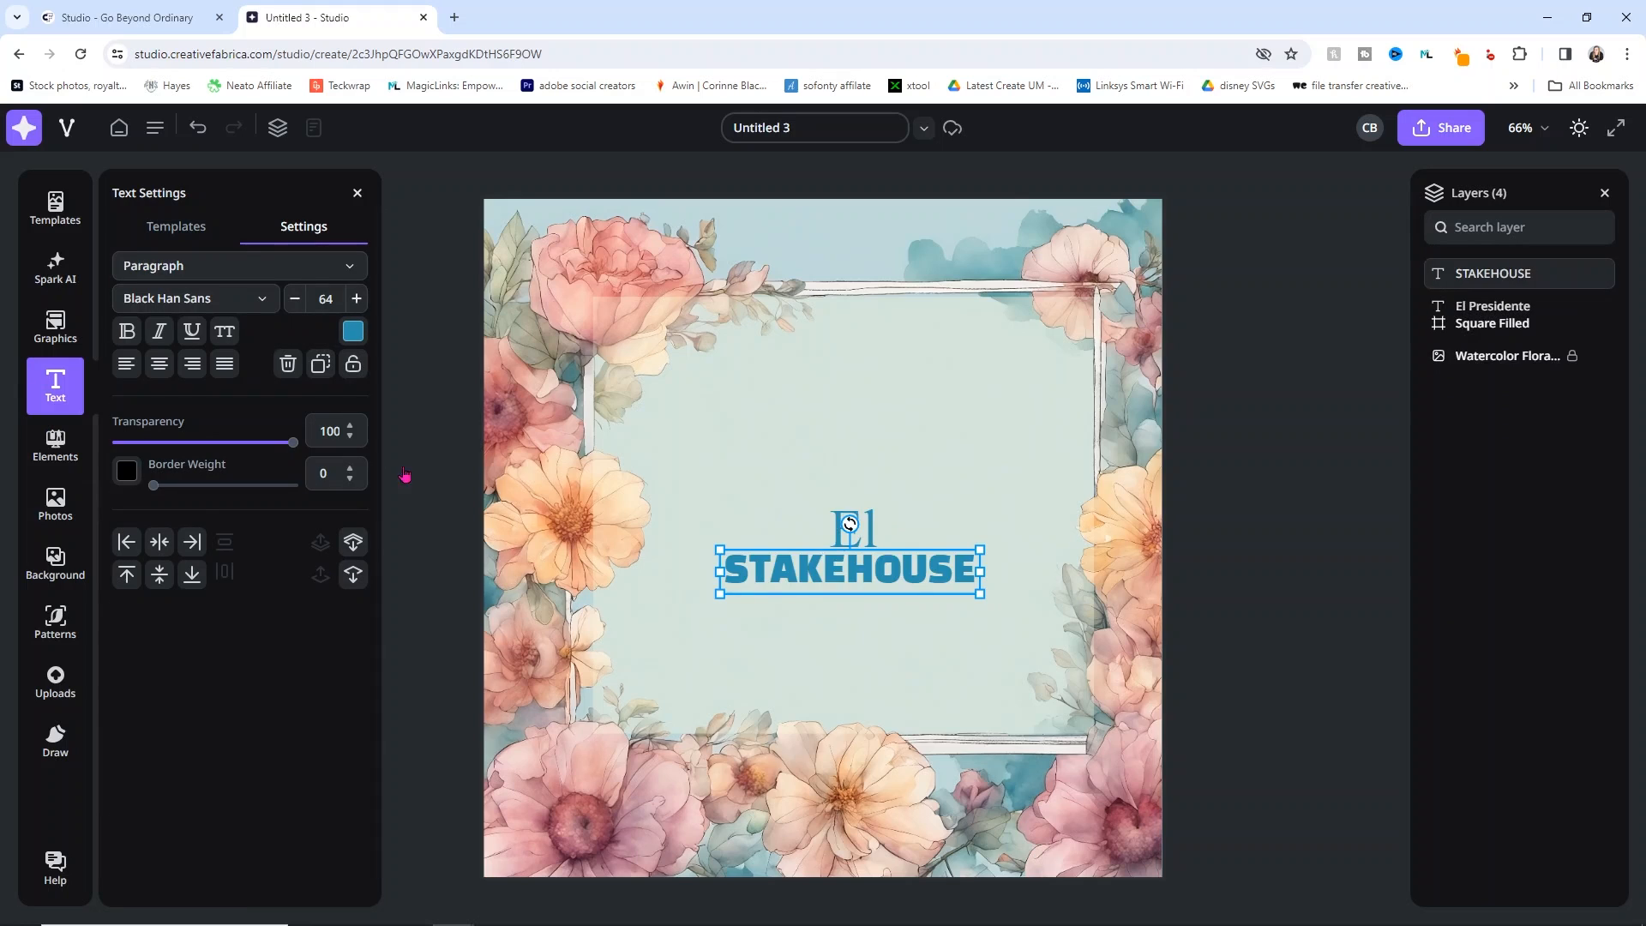
pyautogui.click(875, 523)
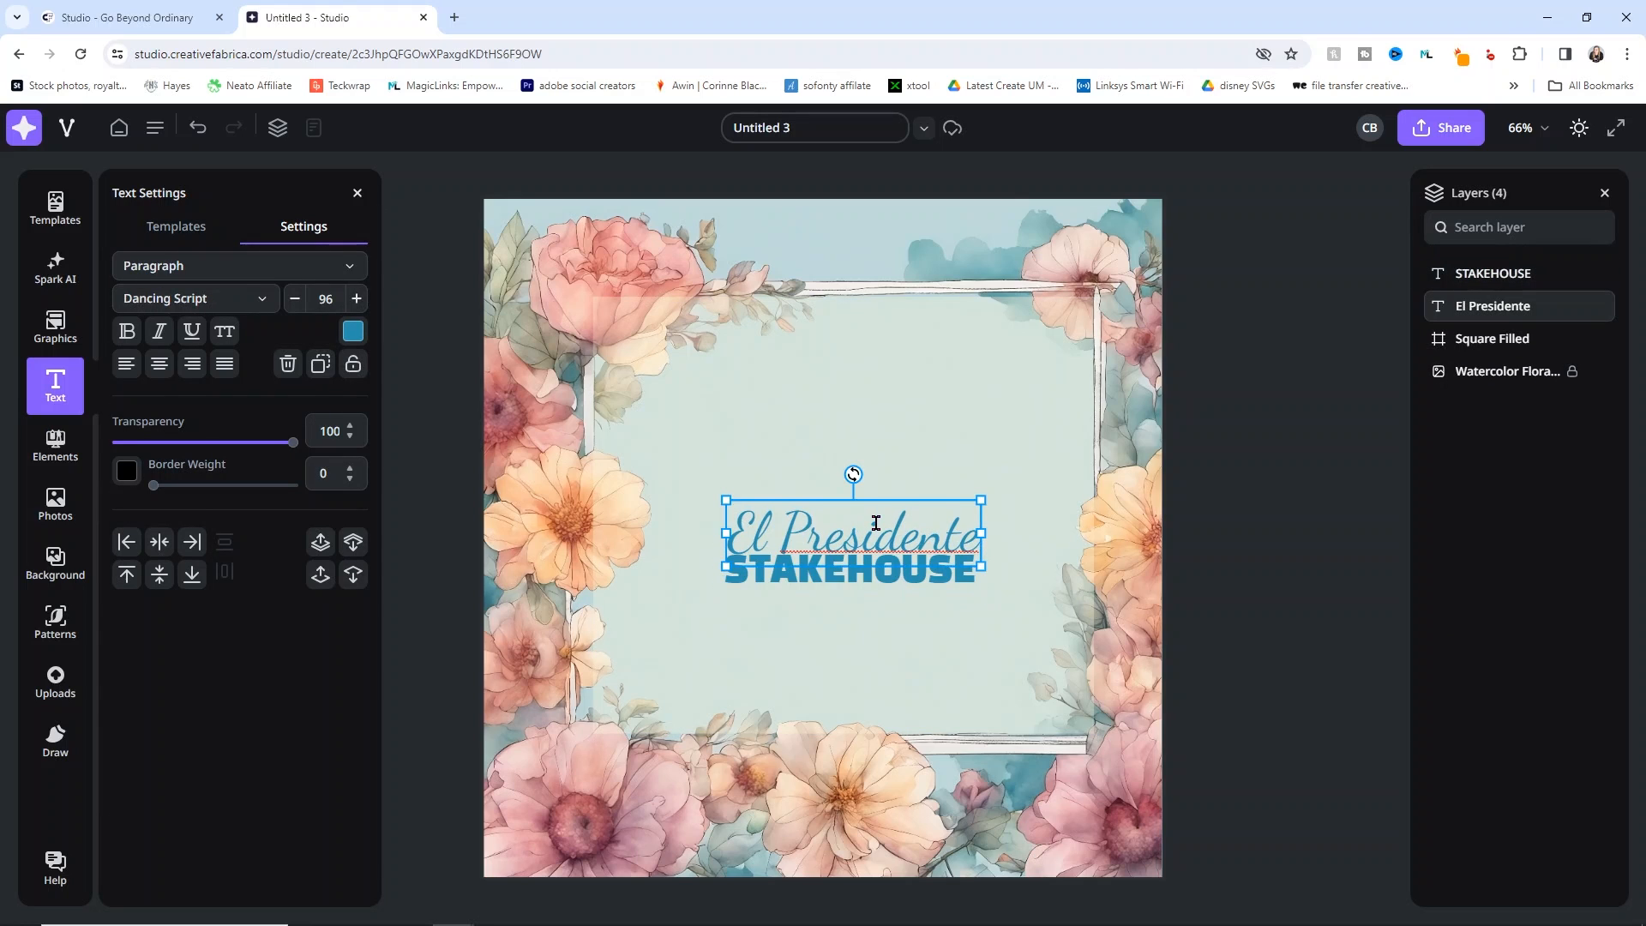
pyautogui.moveTo(730, 527); pyautogui.dragTo(970, 538)
pyautogui.write('Corinnes')
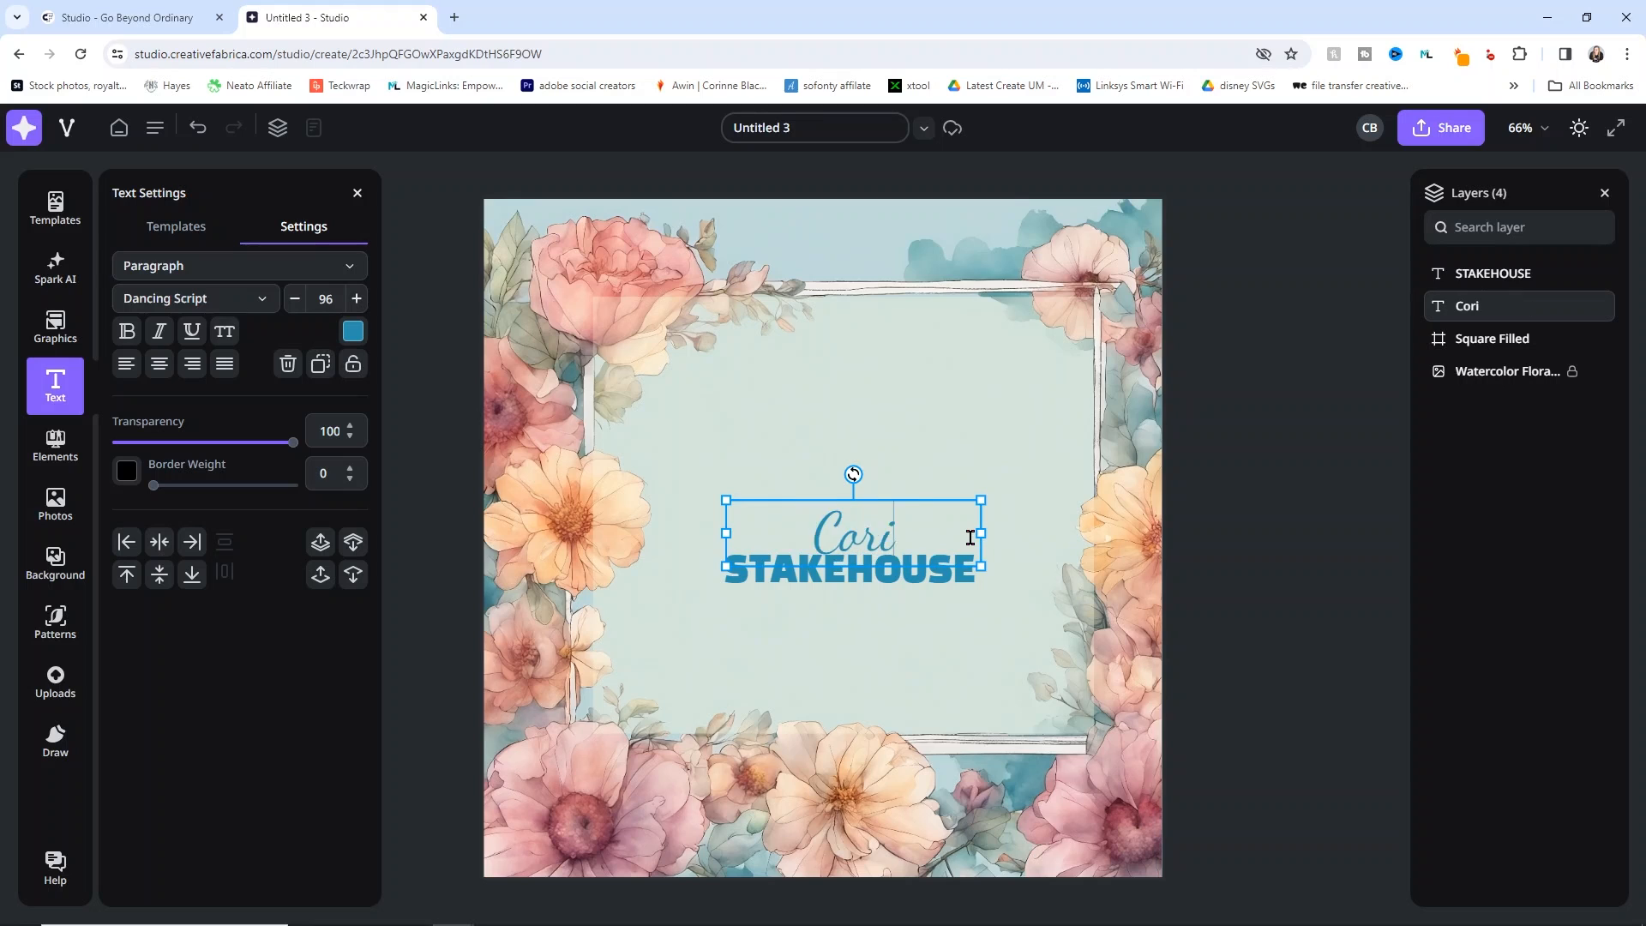
pyautogui.press('BackSpace')
pyautogui.write("'s Bi")
pyautogui.press('BackSpace')
pyautogui.press('BackSpace')
pyautogui.press('BackSpace')
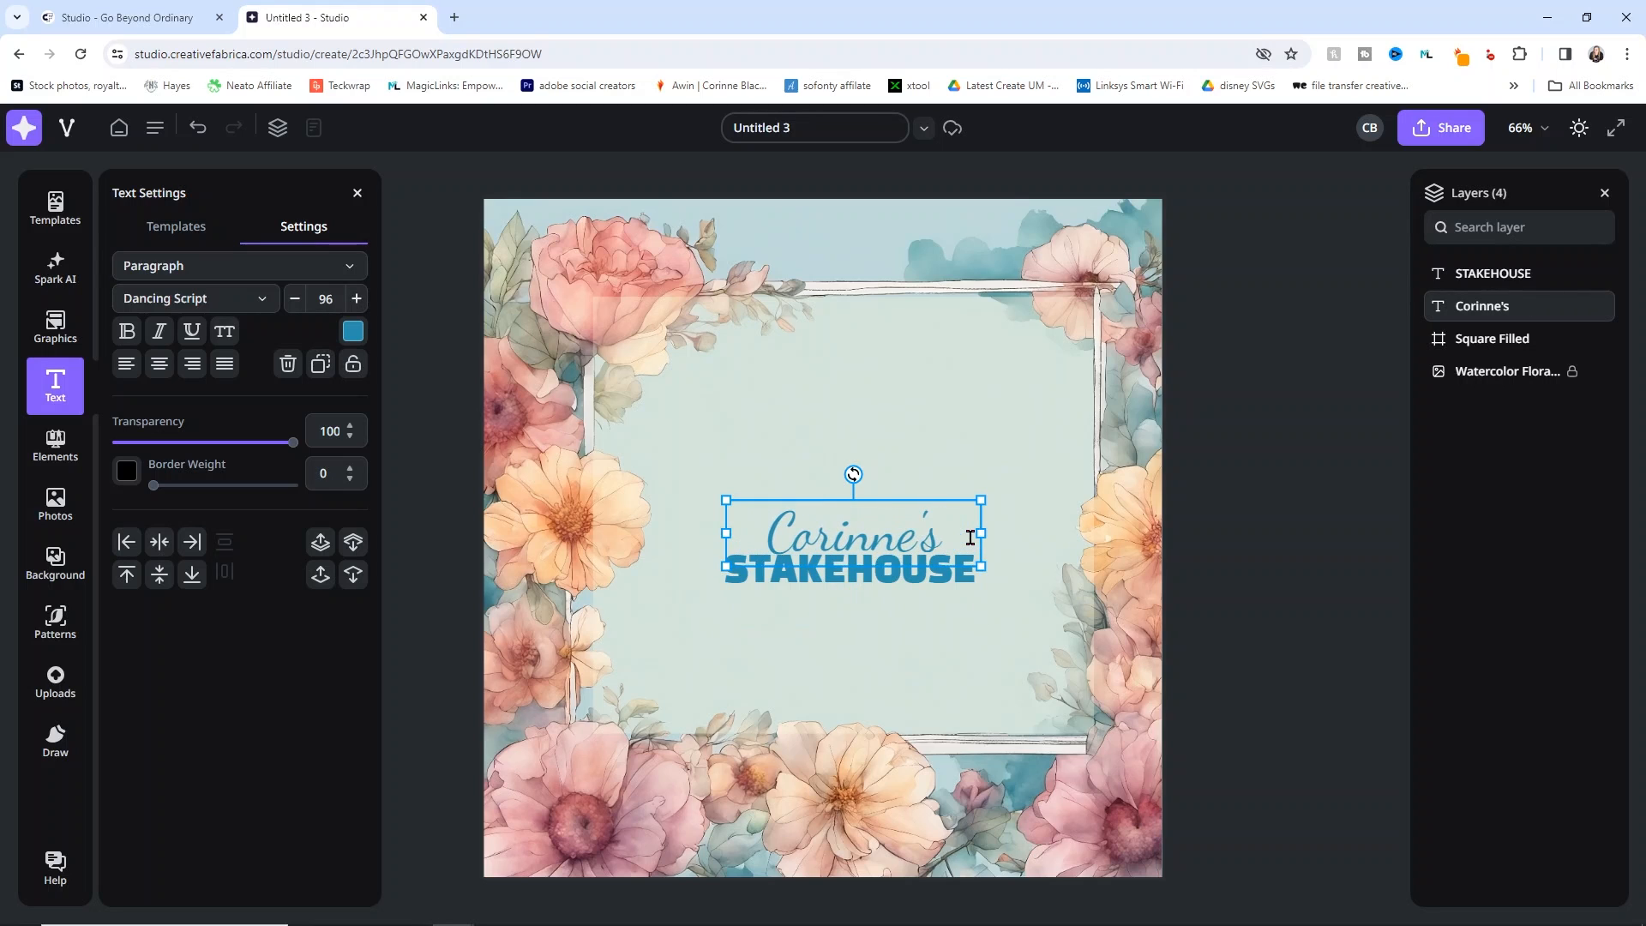
# Step: Replace STAKEHOUSE with 'BIRTHDAY PARTY' and widen the box to a single line
pyautogui.click(941, 584)
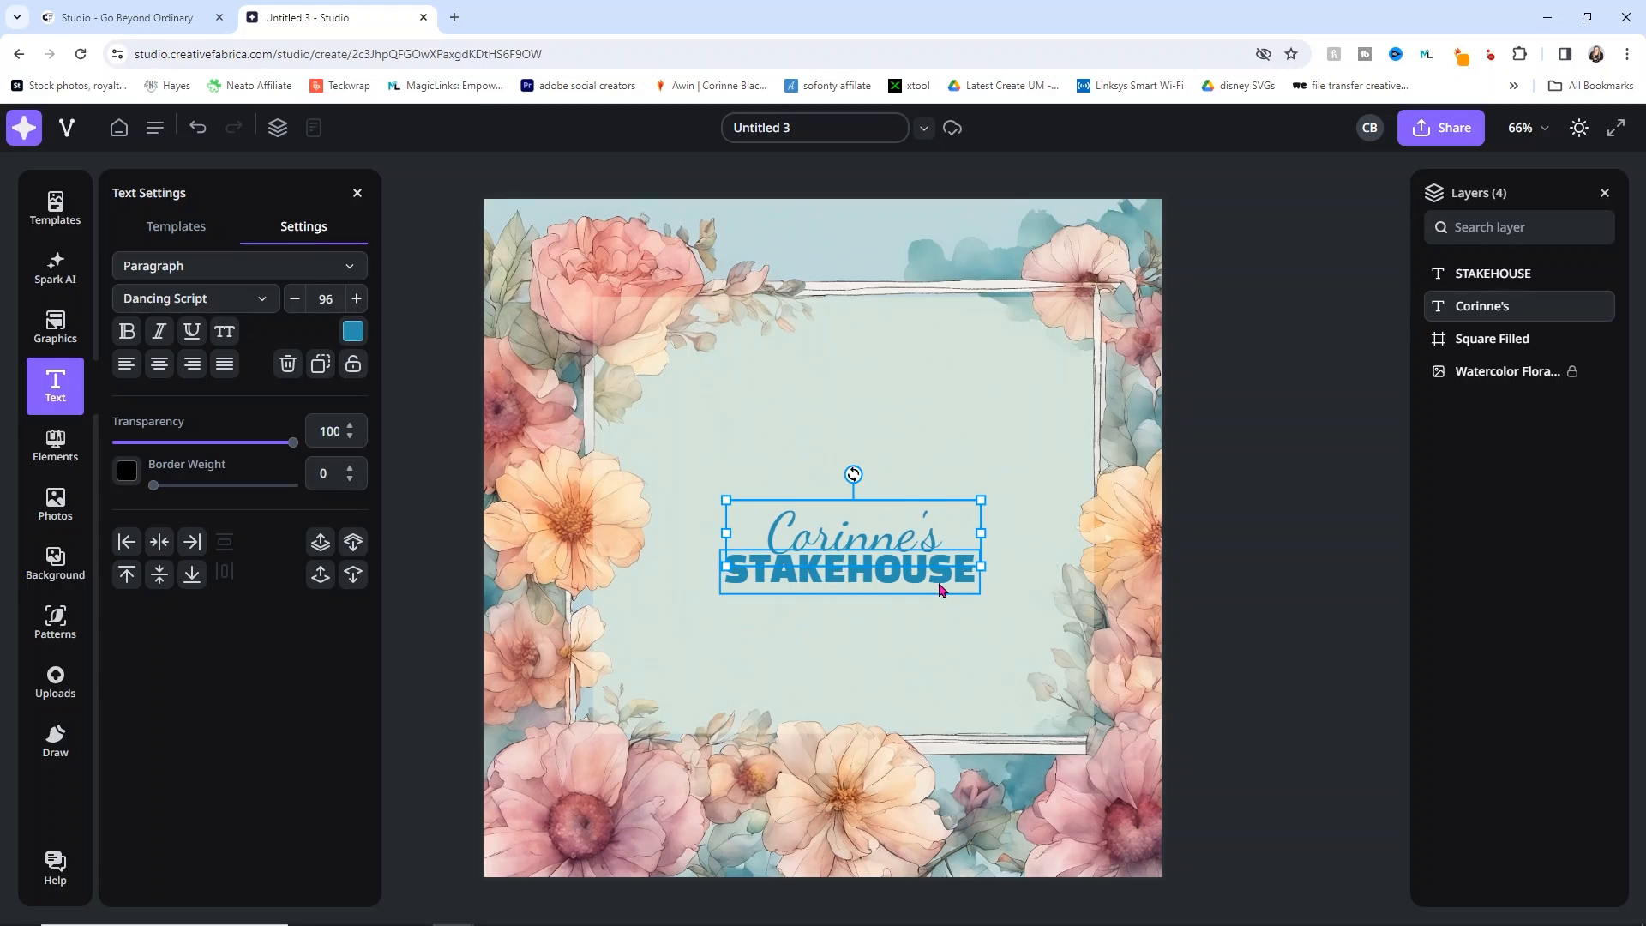
pyautogui.doubleClick(938, 576)
pyautogui.write('BI')
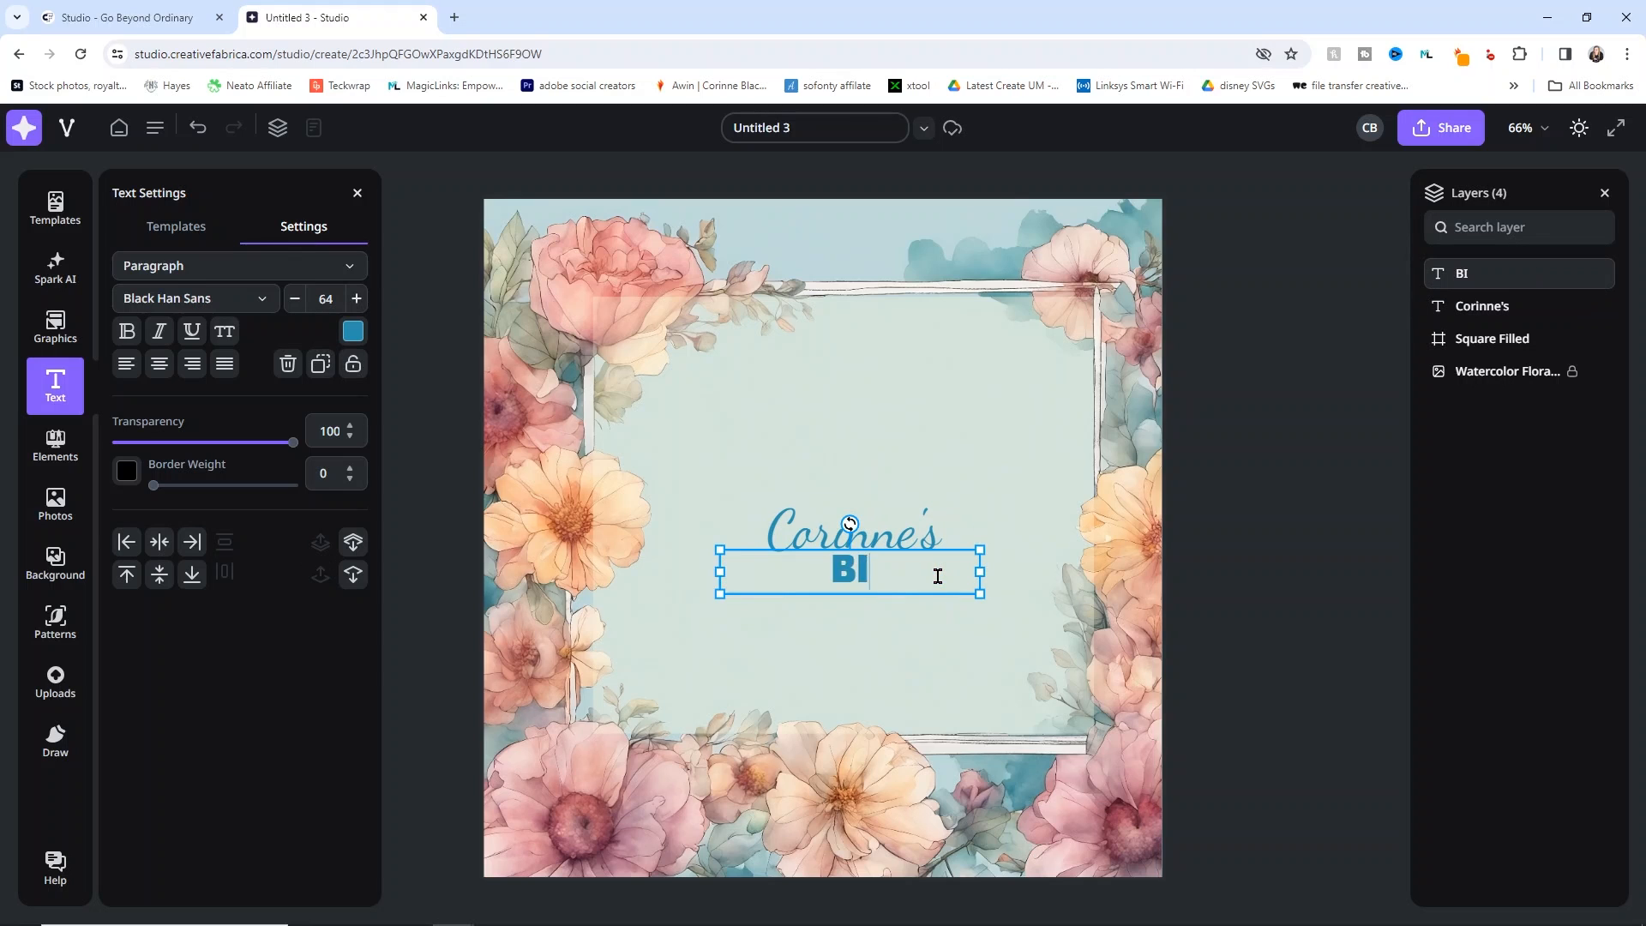
pyautogui.write('RTHDAY PARTY')
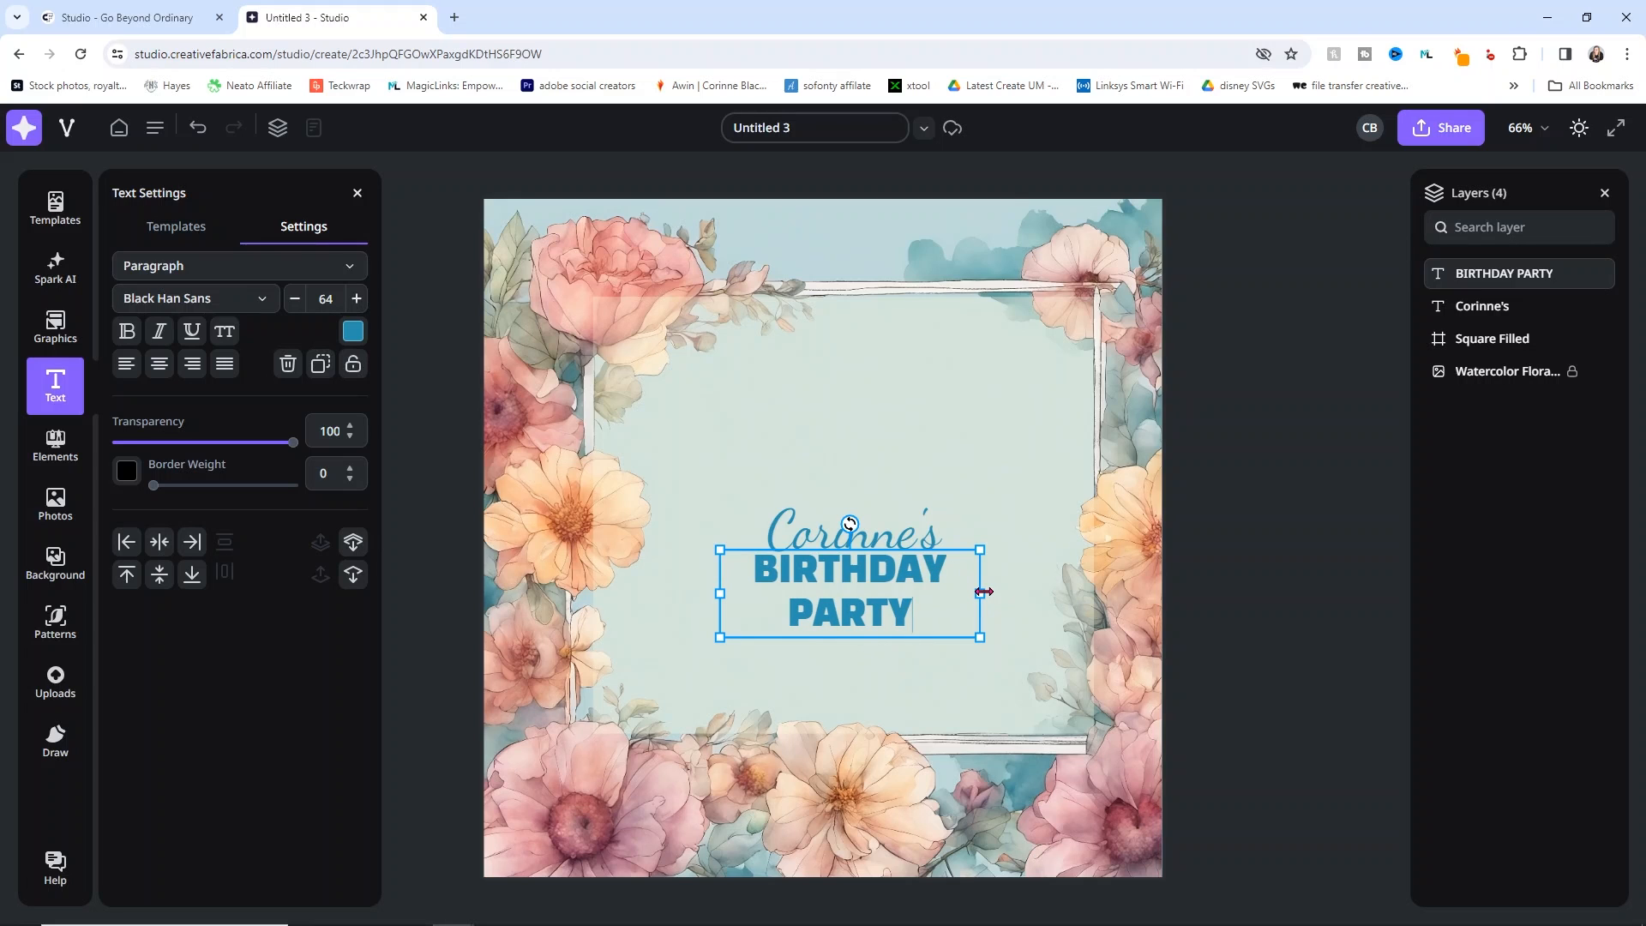
pyautogui.moveTo(980, 593); pyautogui.dragTo(1063, 587)
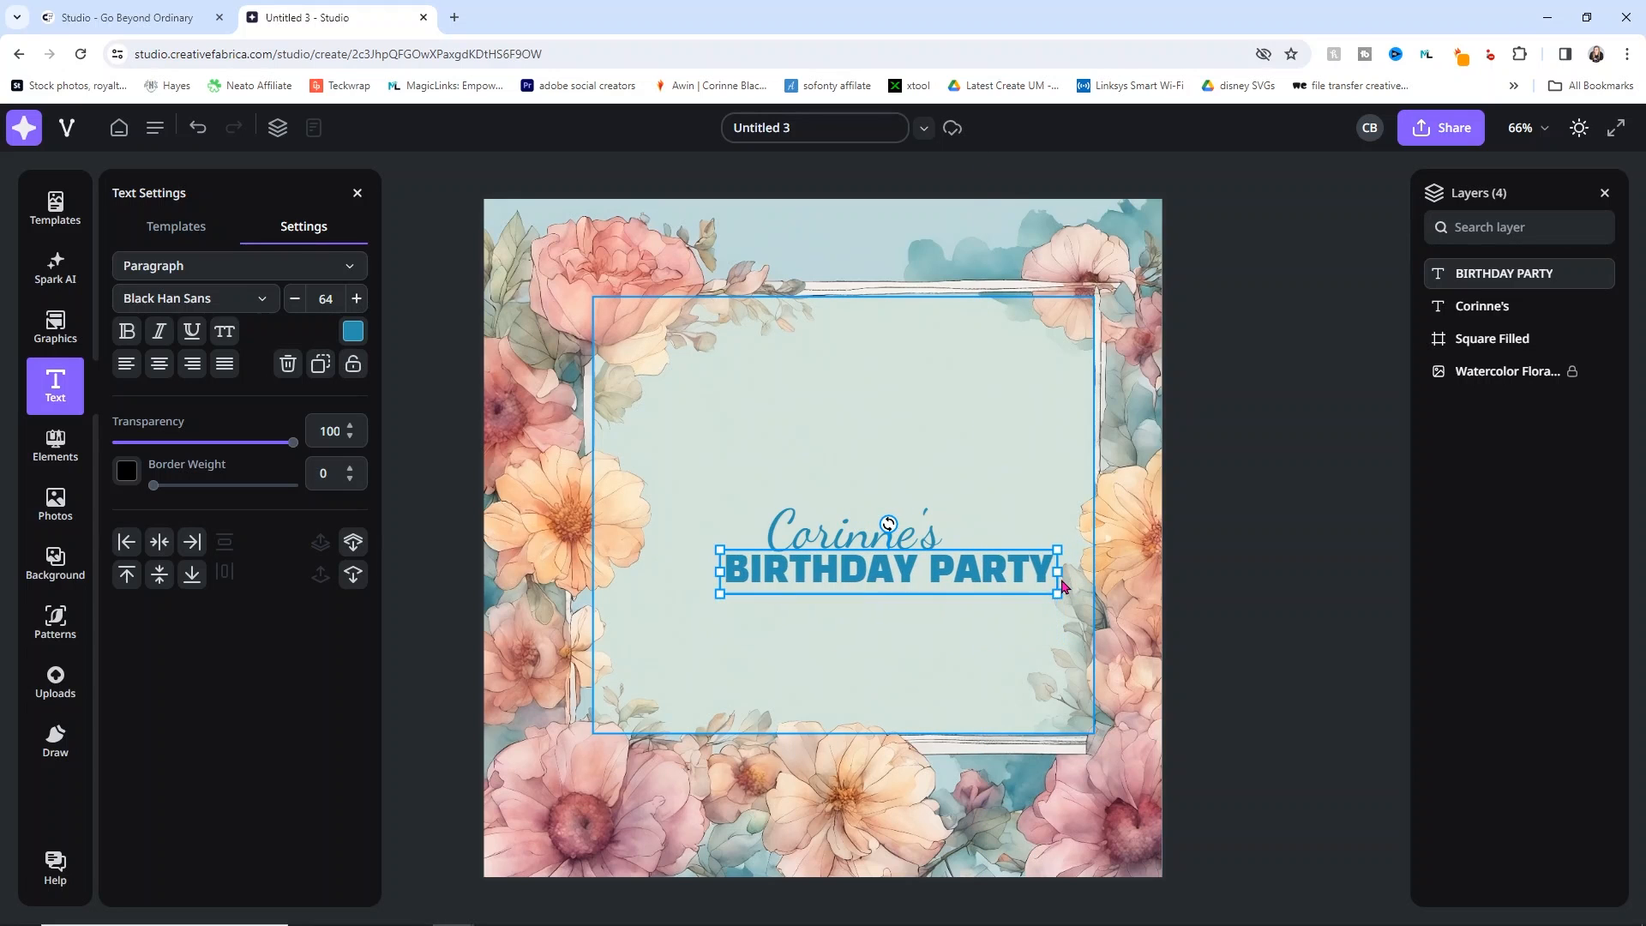
pyautogui.moveTo(938, 583); pyautogui.dragTo(907, 606)
pyautogui.click(915, 617)
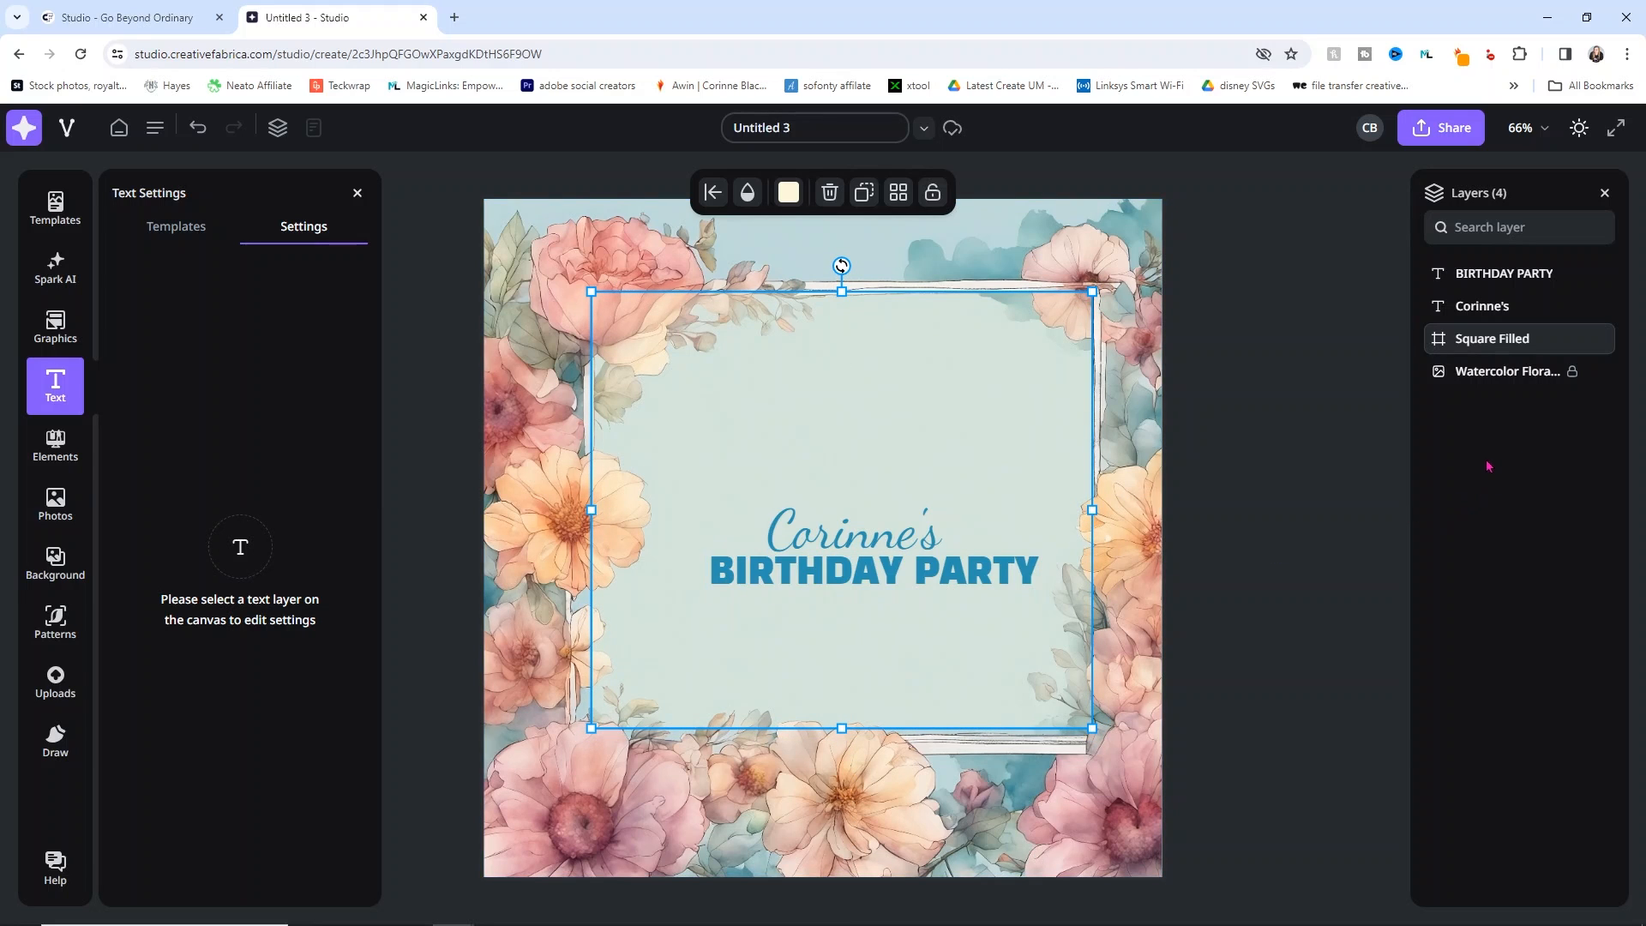
# Step: Lock the cream square in place
pyautogui.moveTo(1541, 352)
pyautogui.click(1572, 339)
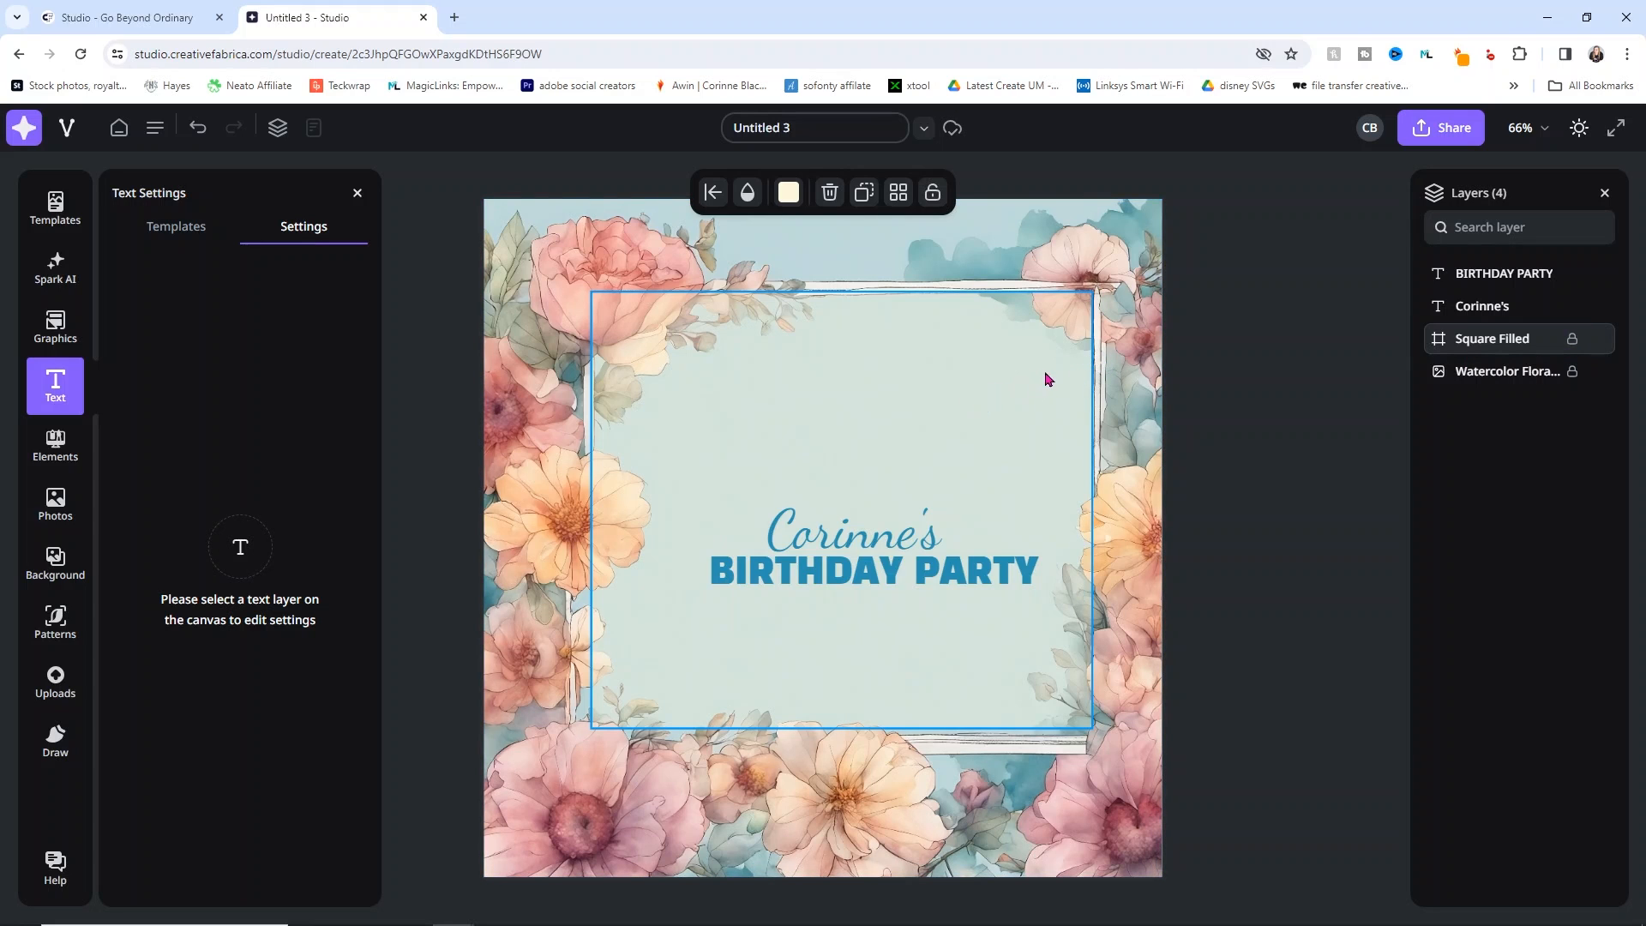
pyautogui.click(1224, 430)
pyautogui.click(1001, 376)
# Step: Move the script name to the frame's top, enlarge it, and stack BIRTHDAY PARTY beneath
pyautogui.moveTo(851, 525); pyautogui.dragTo(853, 338)
pyautogui.moveTo(969, 367); pyautogui.dragTo(1041, 374)
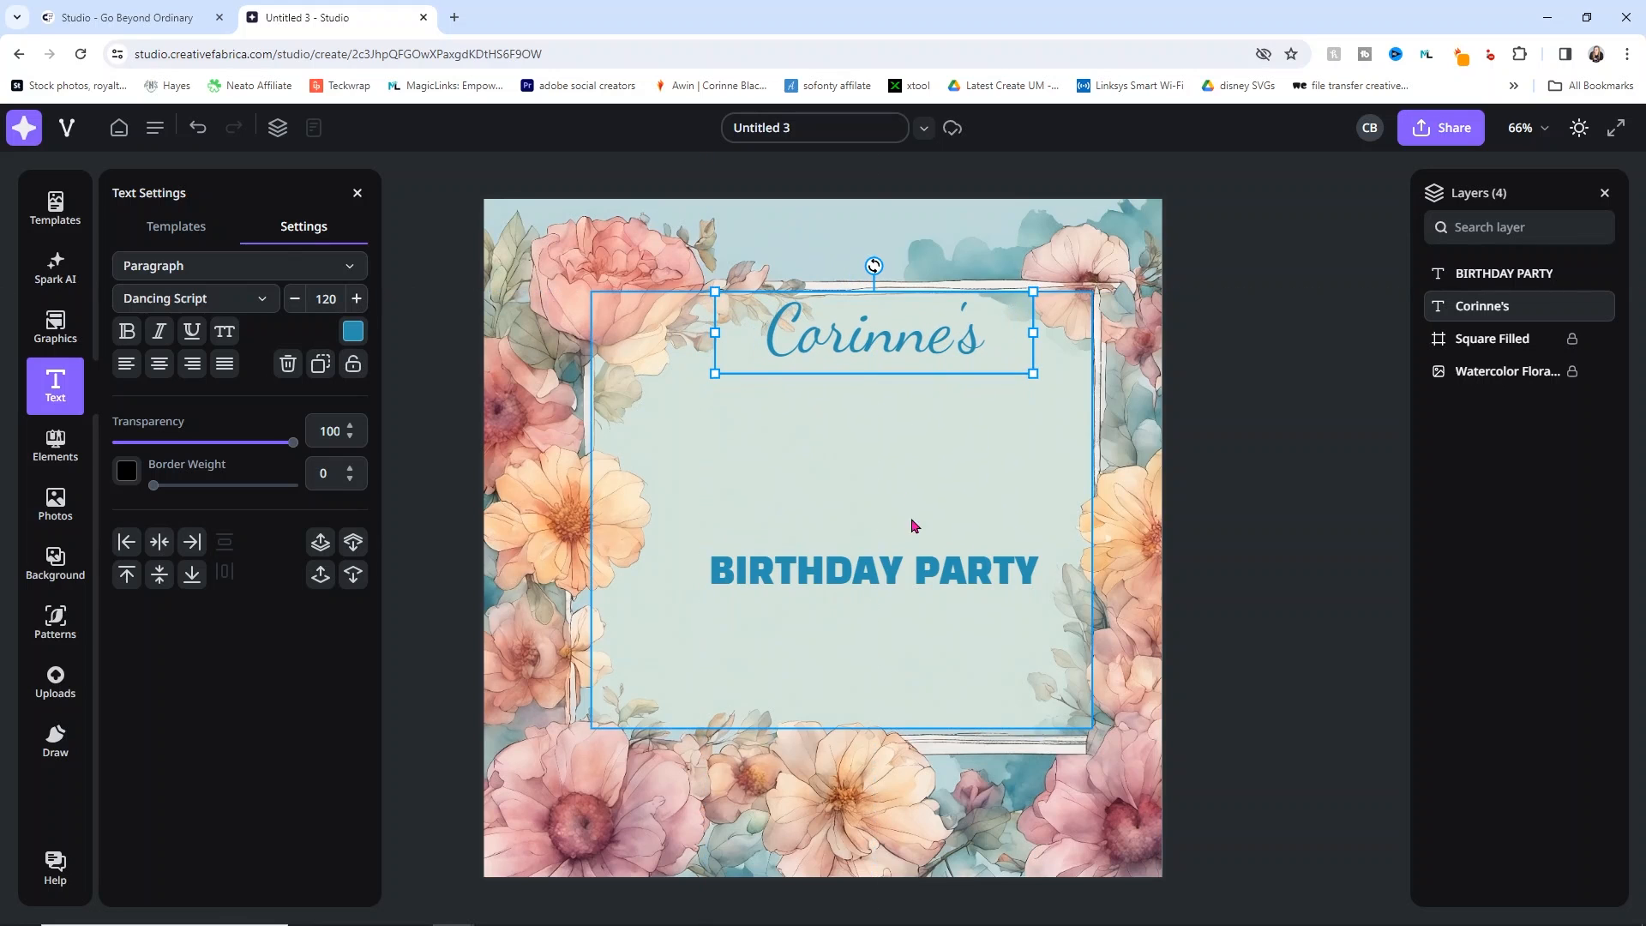
pyautogui.moveTo(896, 583); pyautogui.dragTo(888, 396)
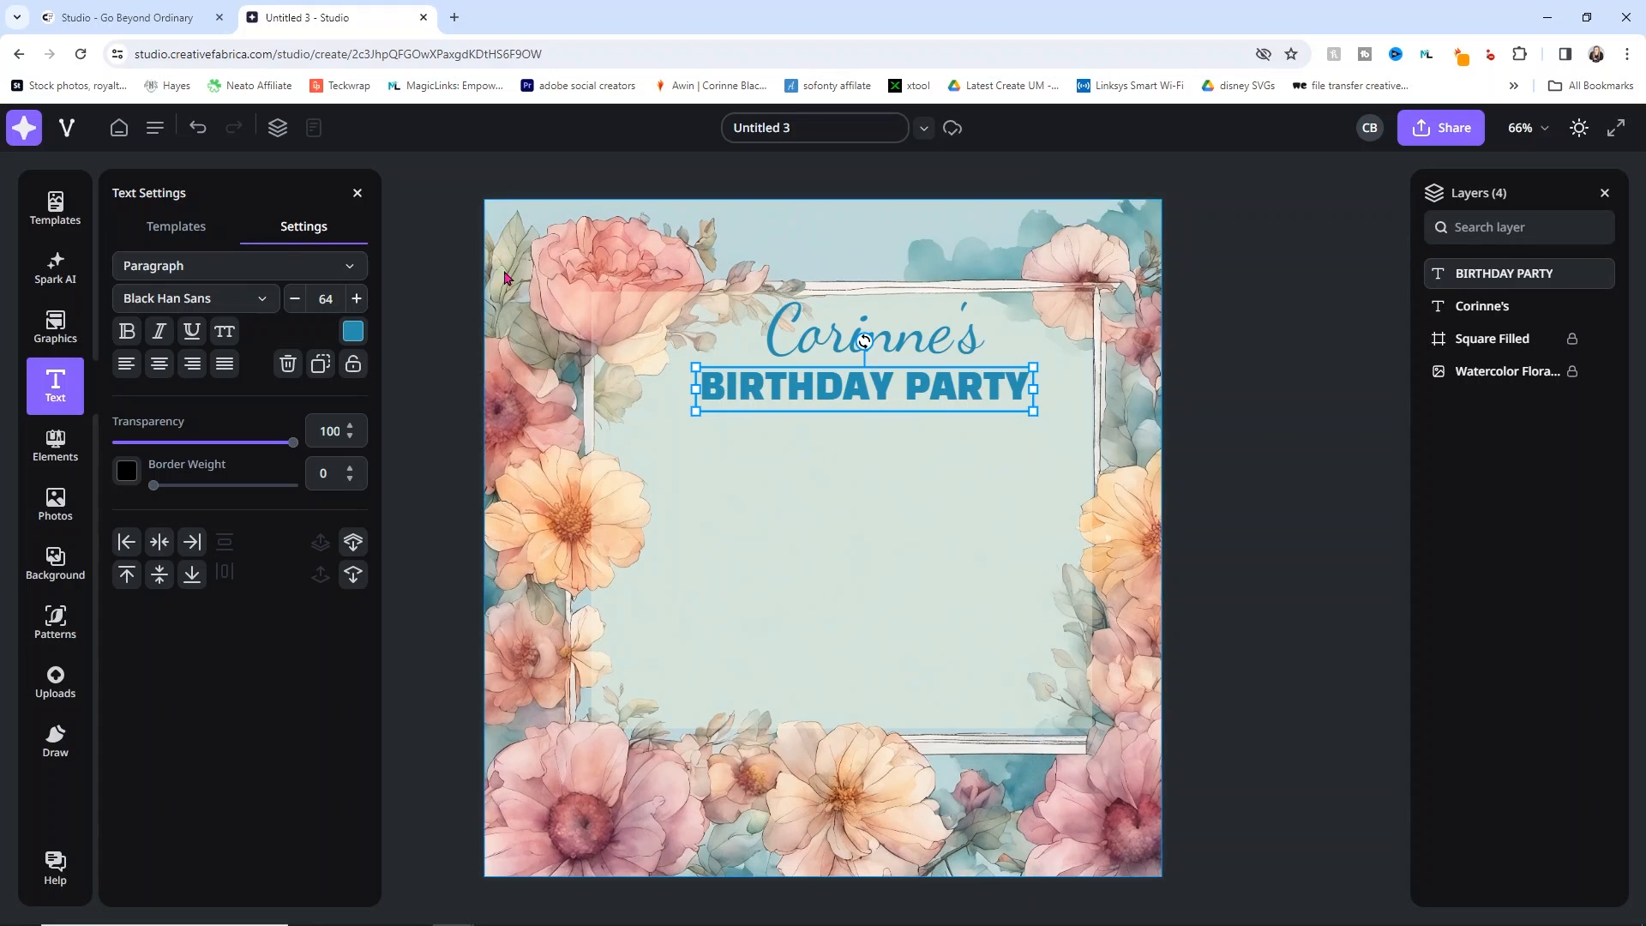
pyautogui.click(916, 361)
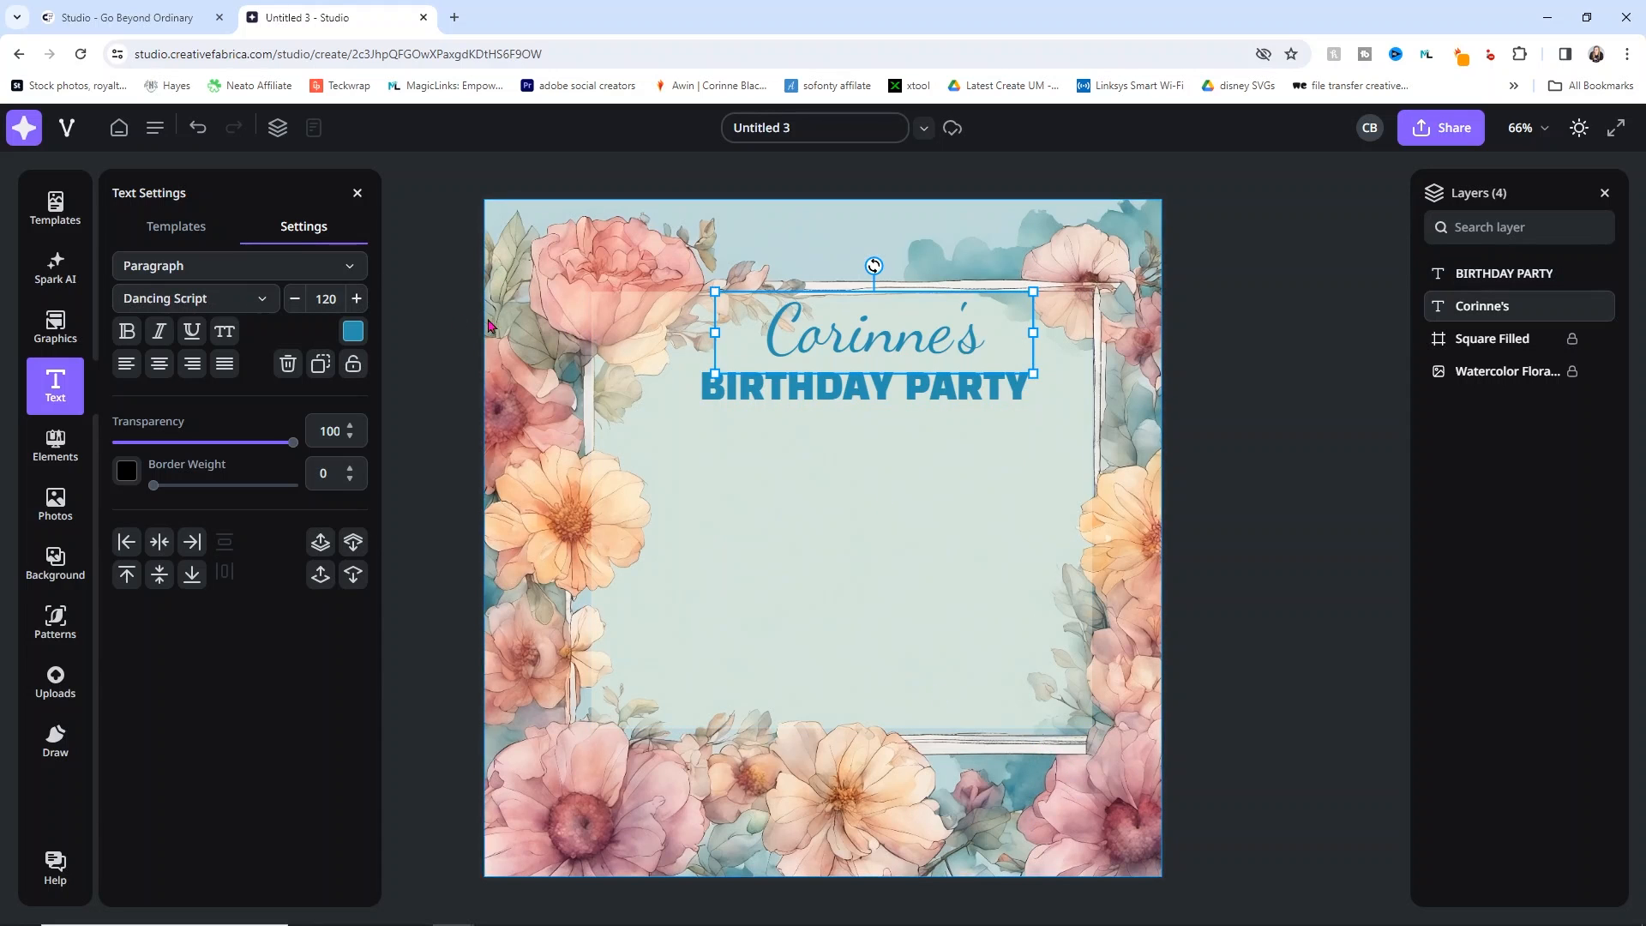
# Step: Recolour the name heading with dusty pink sampled from a flower
pyautogui.click(354, 332)
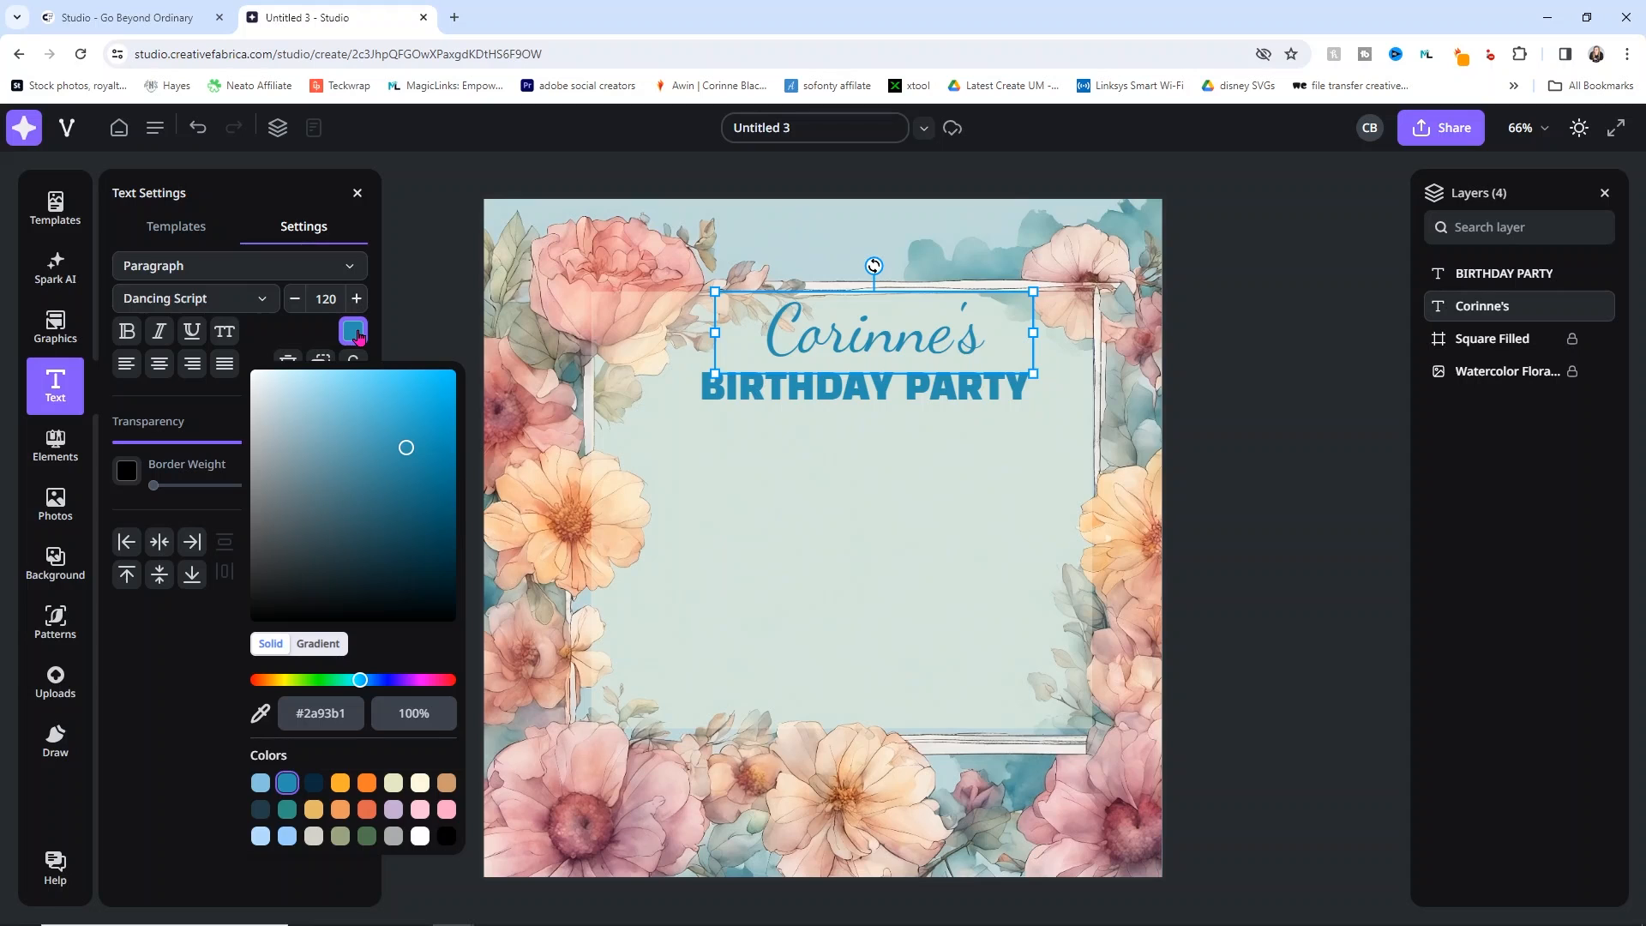
pyautogui.click(260, 712)
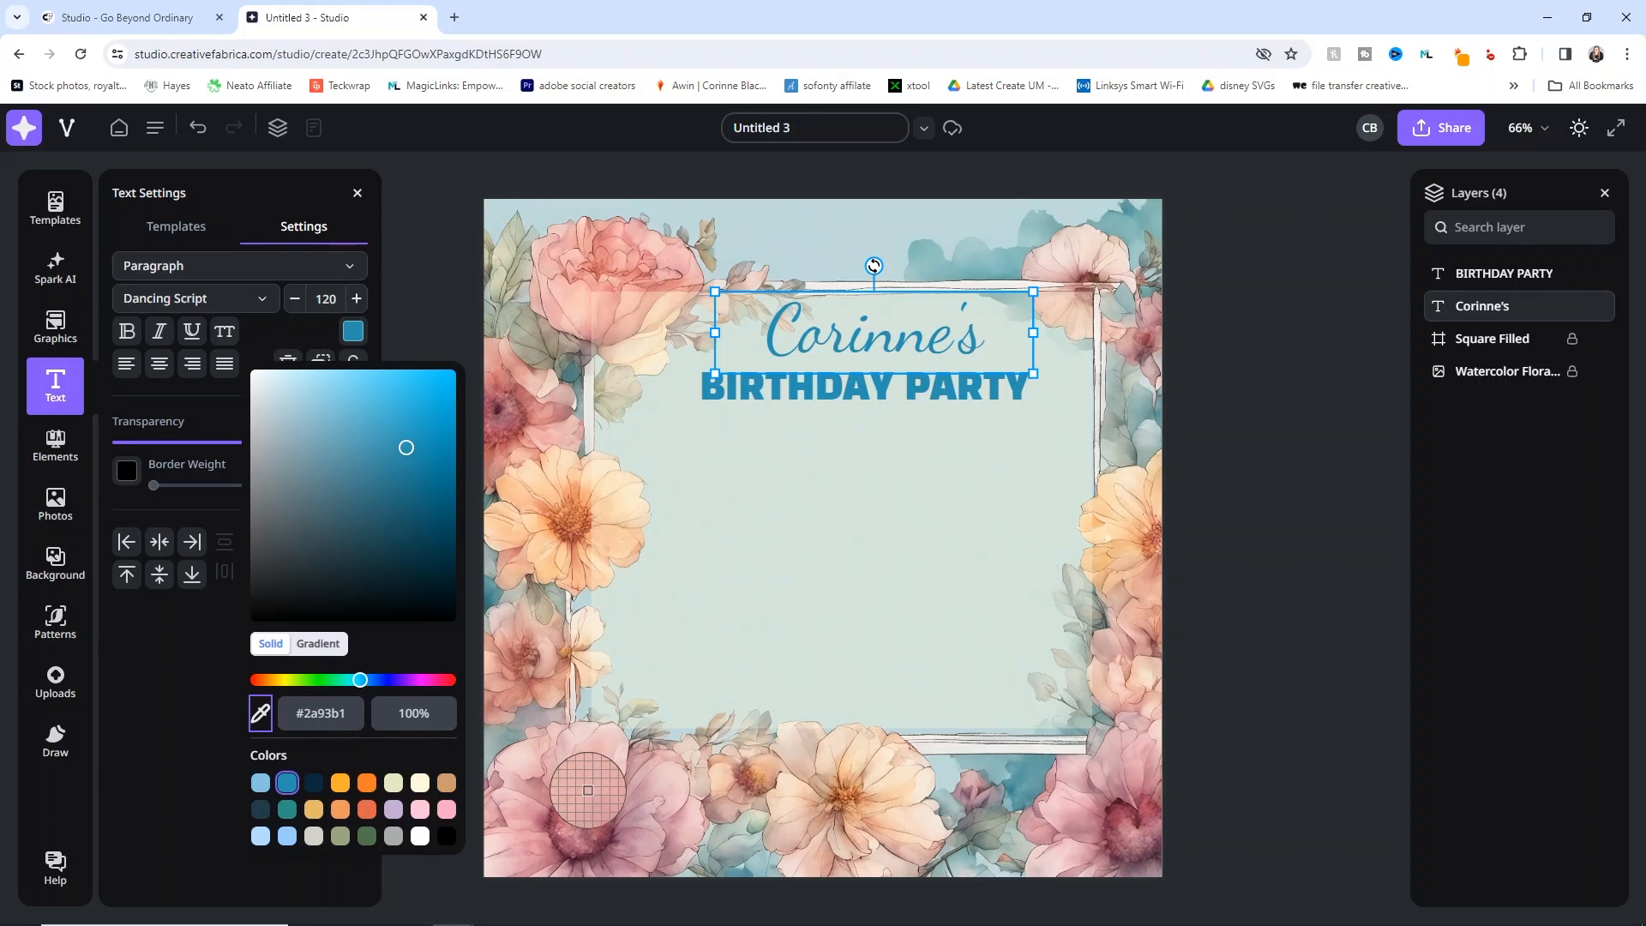
pyautogui.click(584, 811)
# Step: Recolour BIRTHDAY PARTY with peach sampled from another flower
pyautogui.click(765, 393)
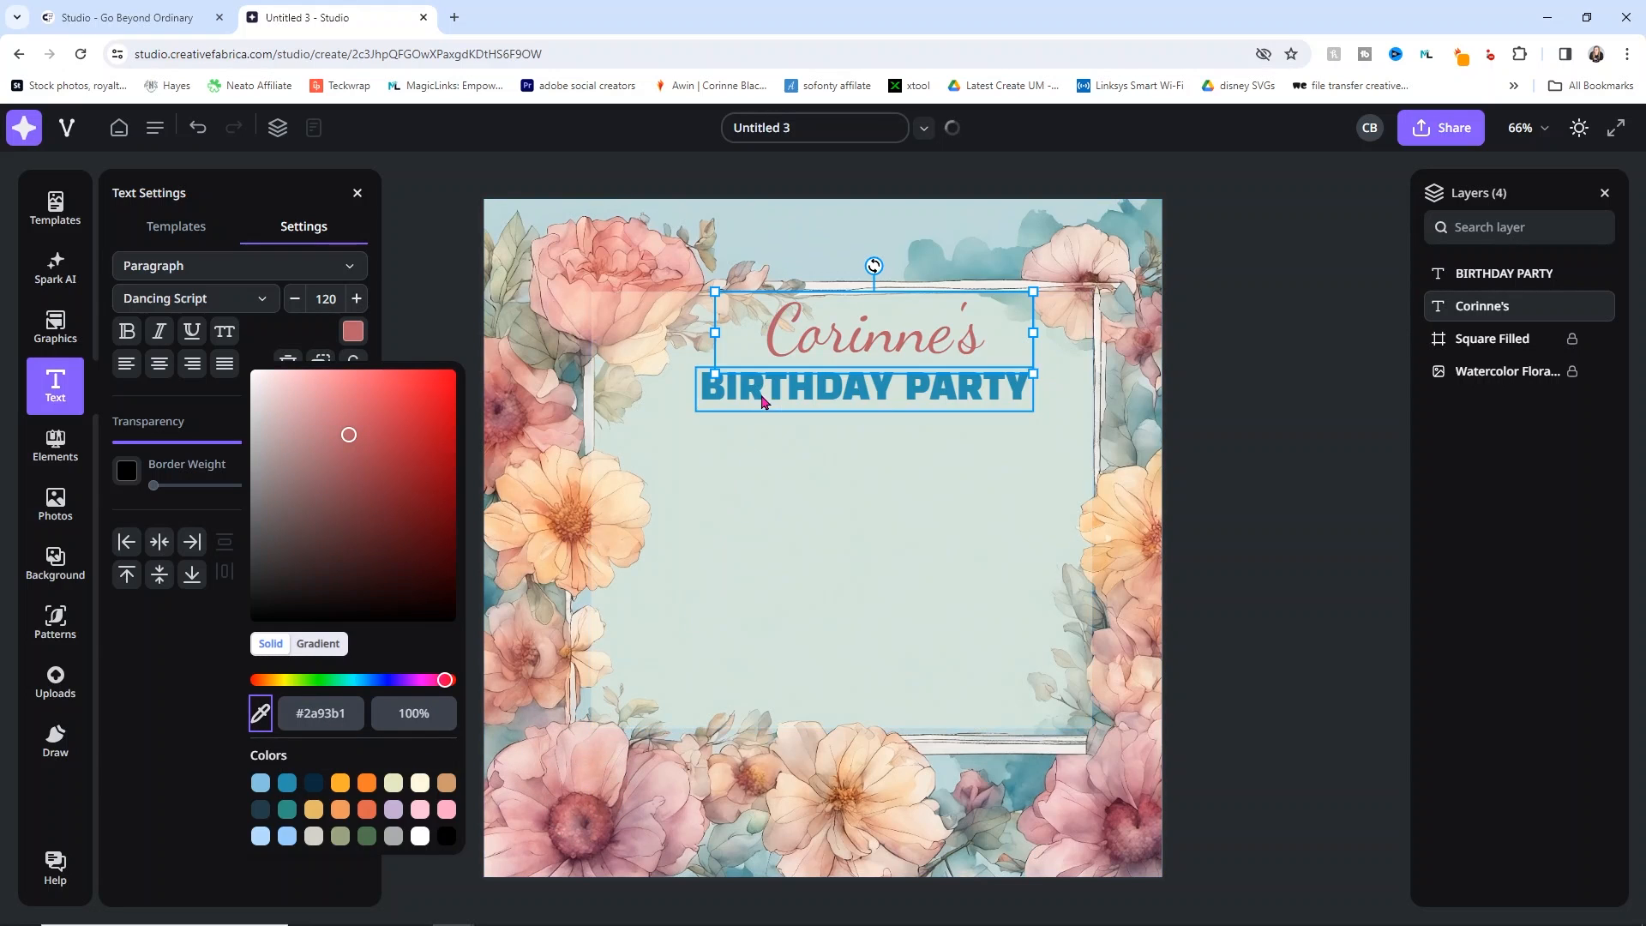
pyautogui.click(354, 331)
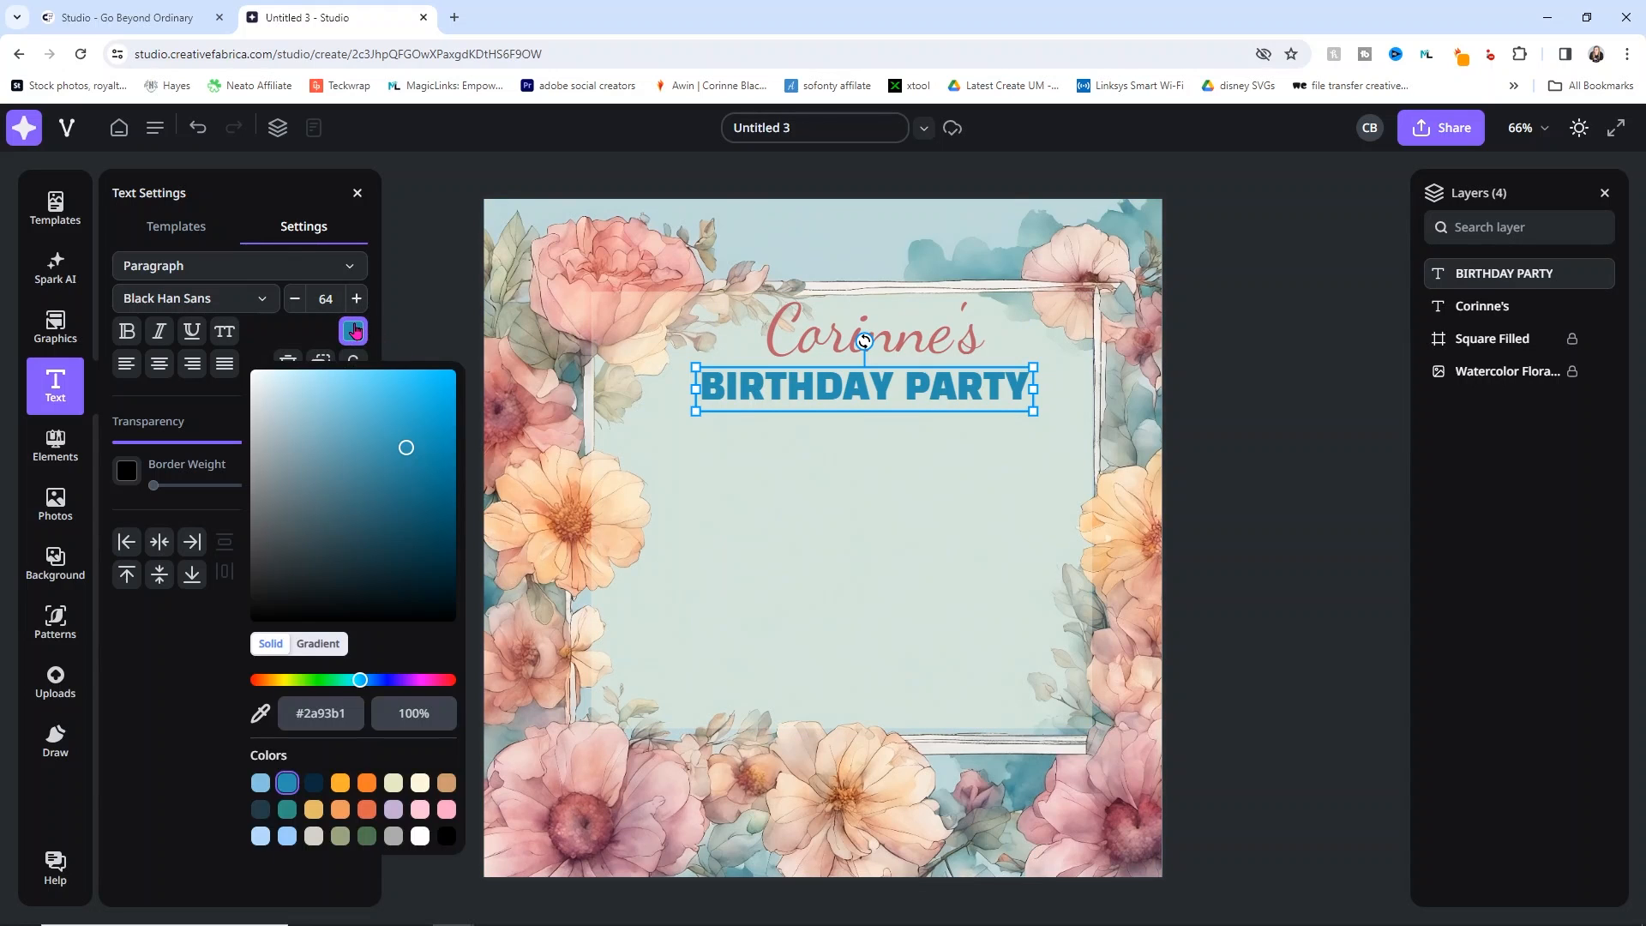
pyautogui.click(260, 713)
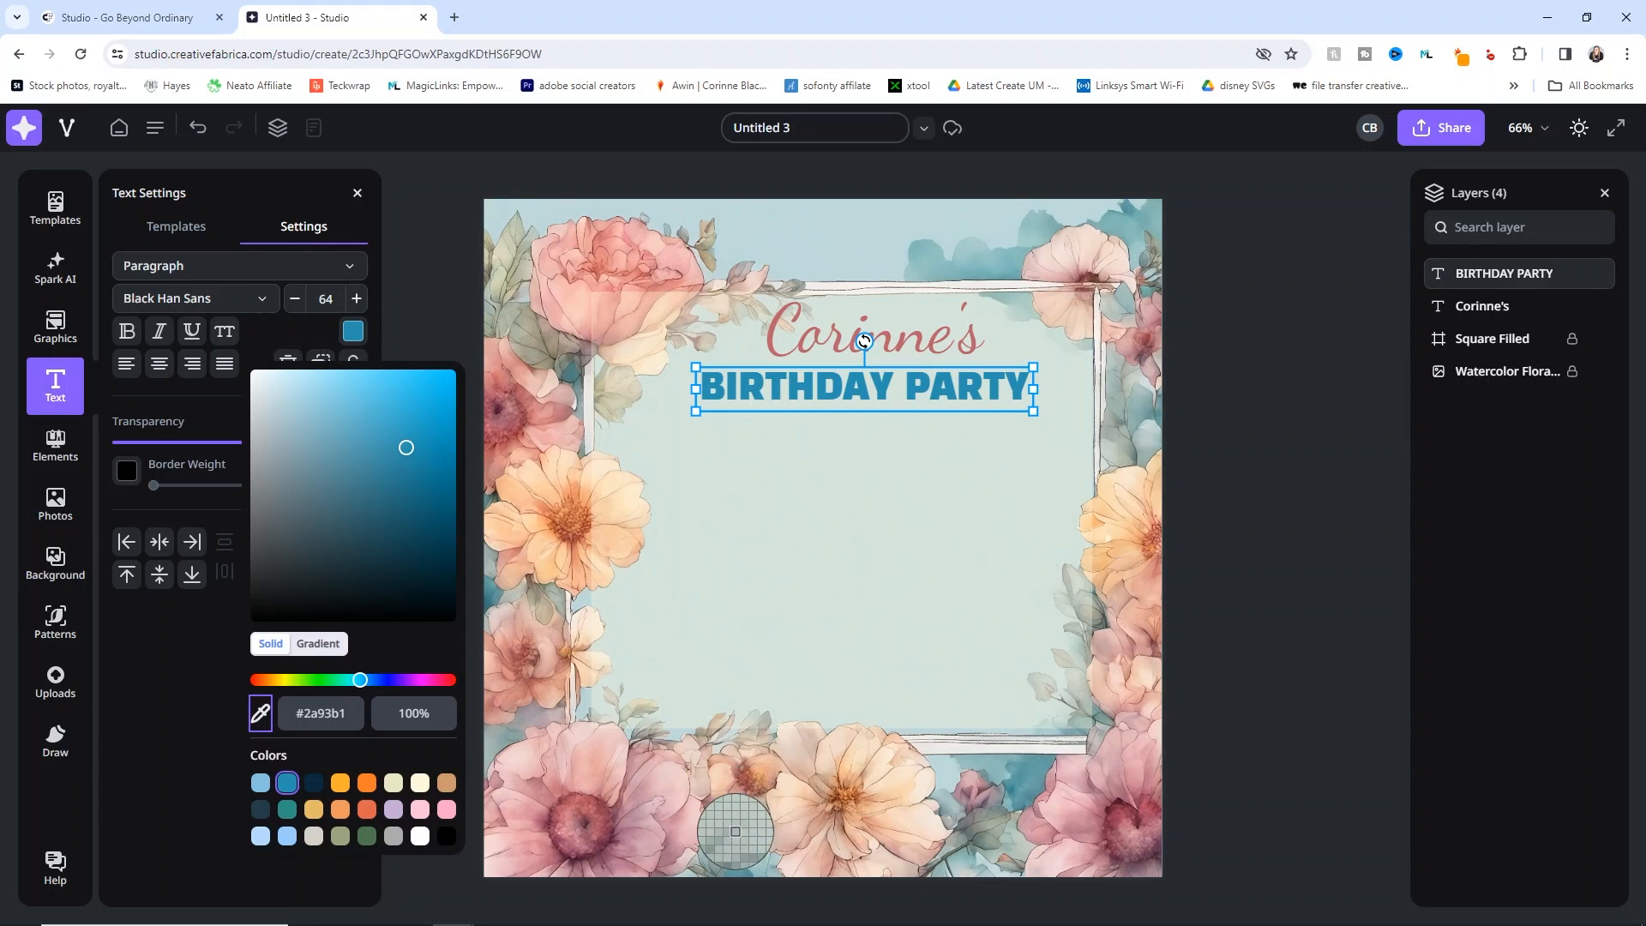
pyautogui.click(851, 778)
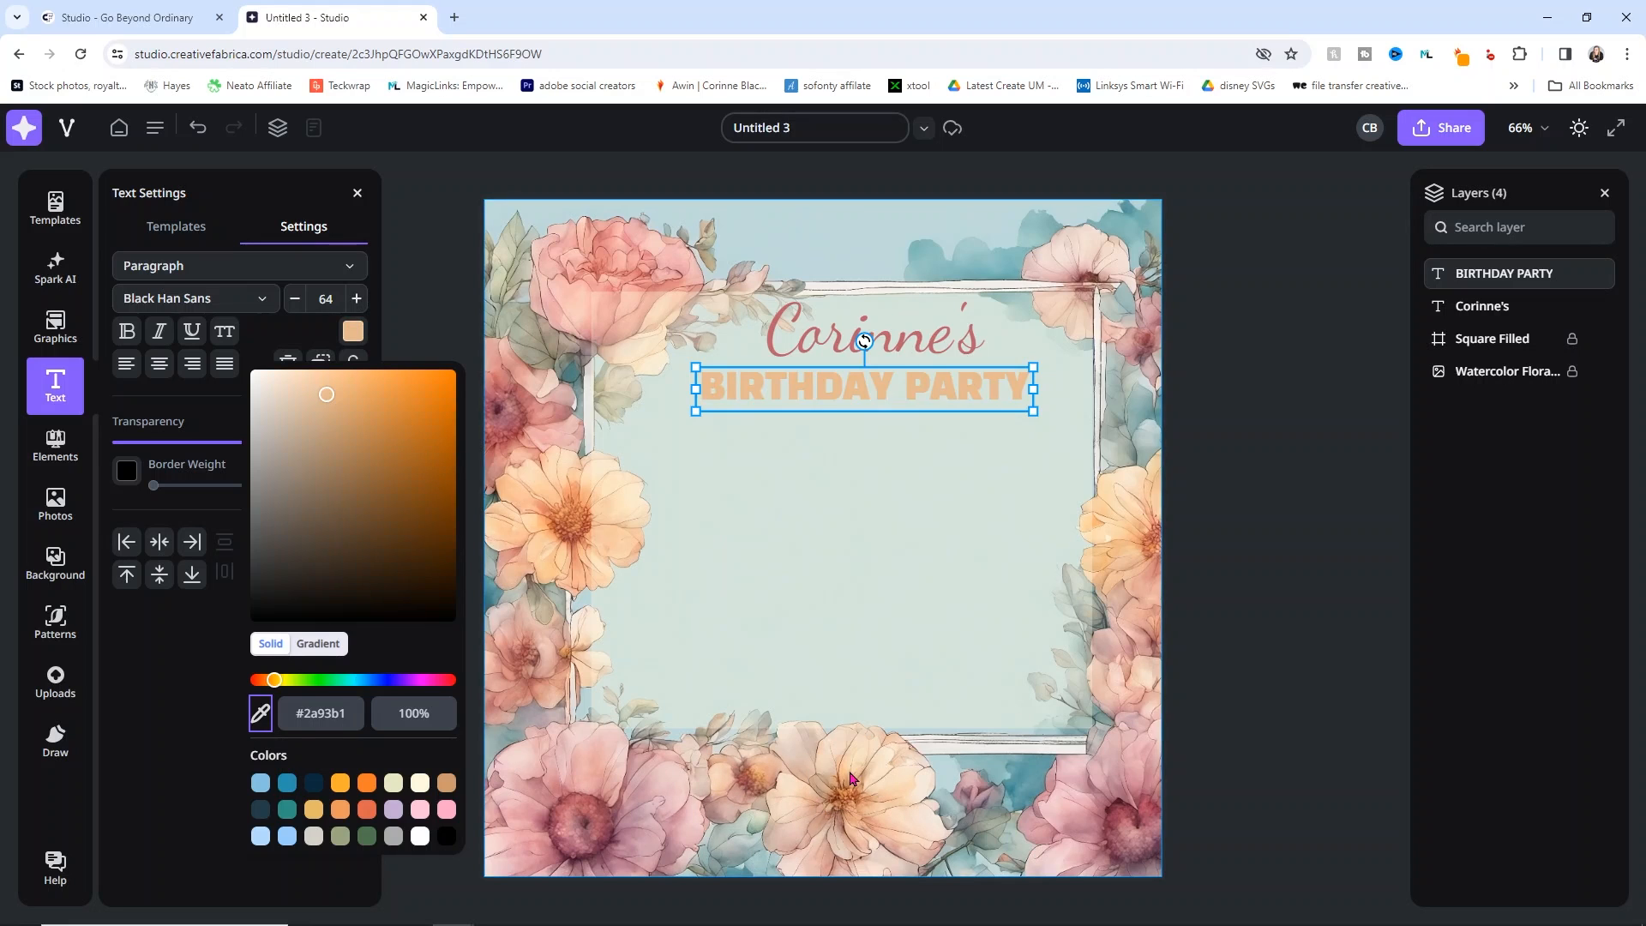
pyautogui.click(1242, 362)
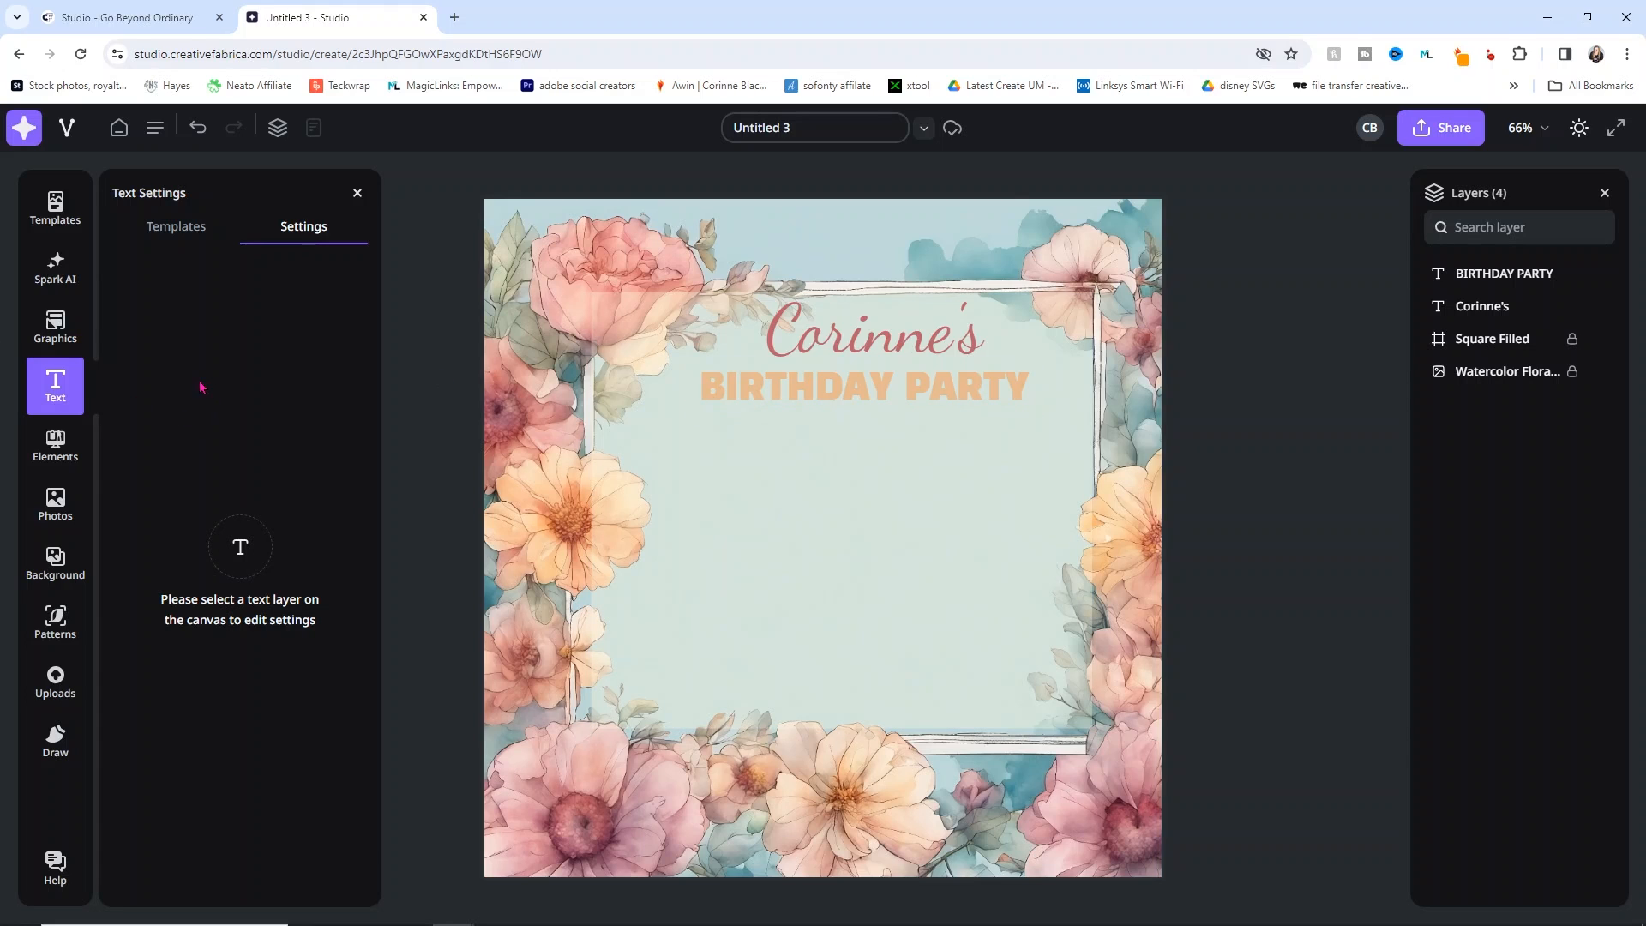
pyautogui.click(57, 400)
# Step: Add a text box with the street address and 'February 14th 2PM' below, widened to fit
pyautogui.click(57, 400)
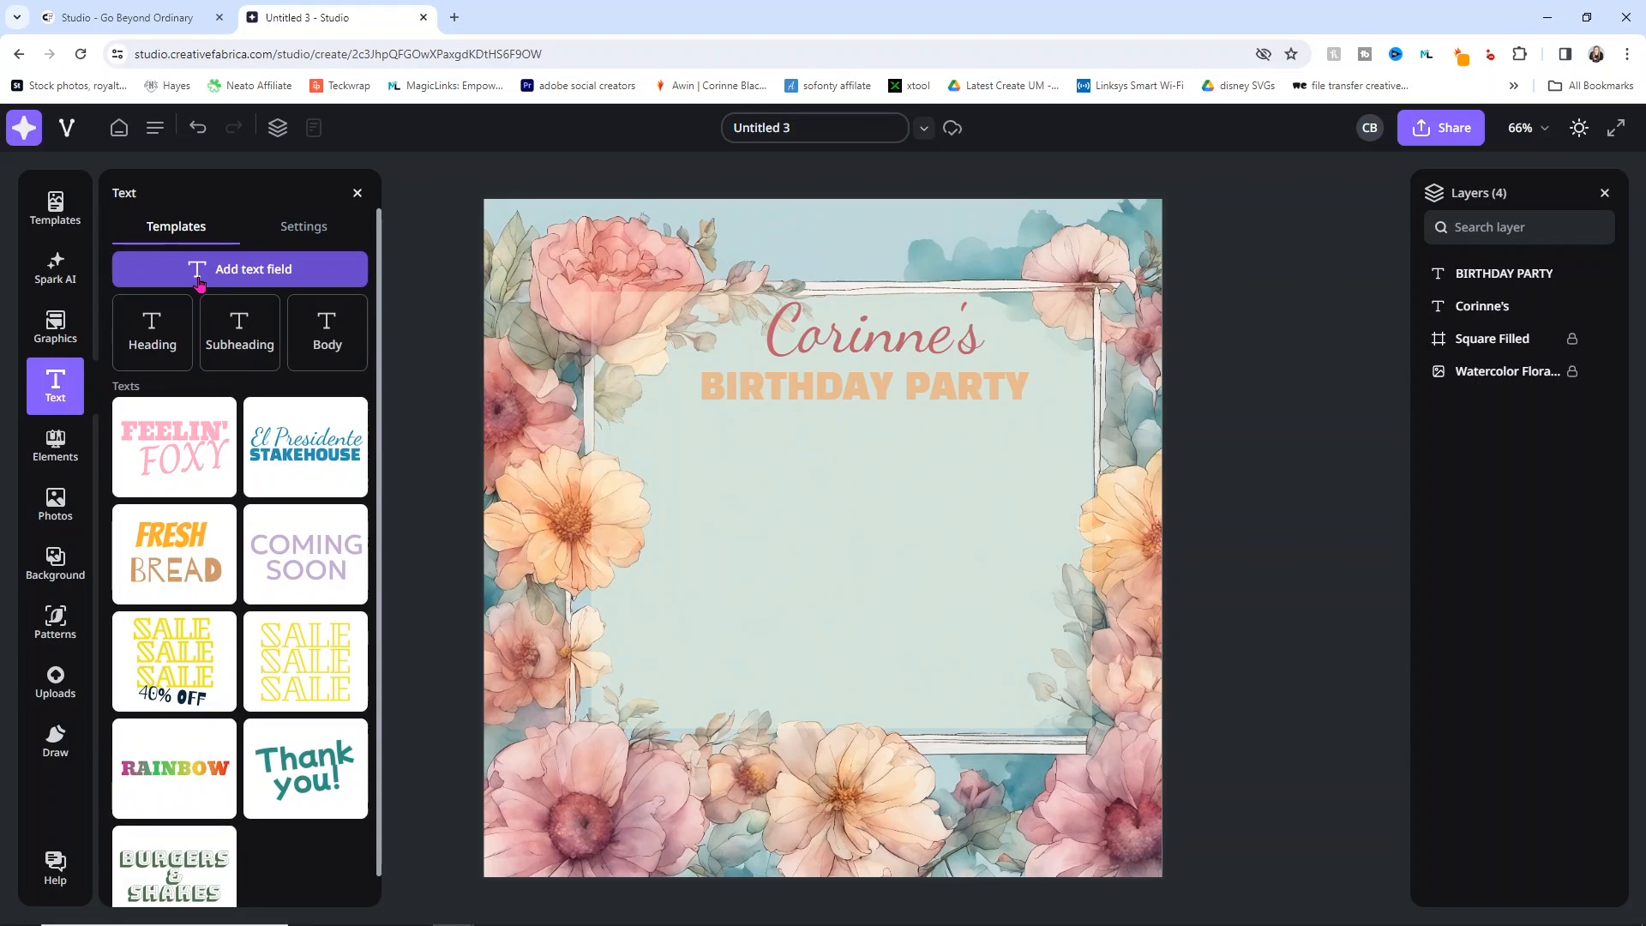
pyautogui.click(240, 271)
pyautogui.write('124 ma')
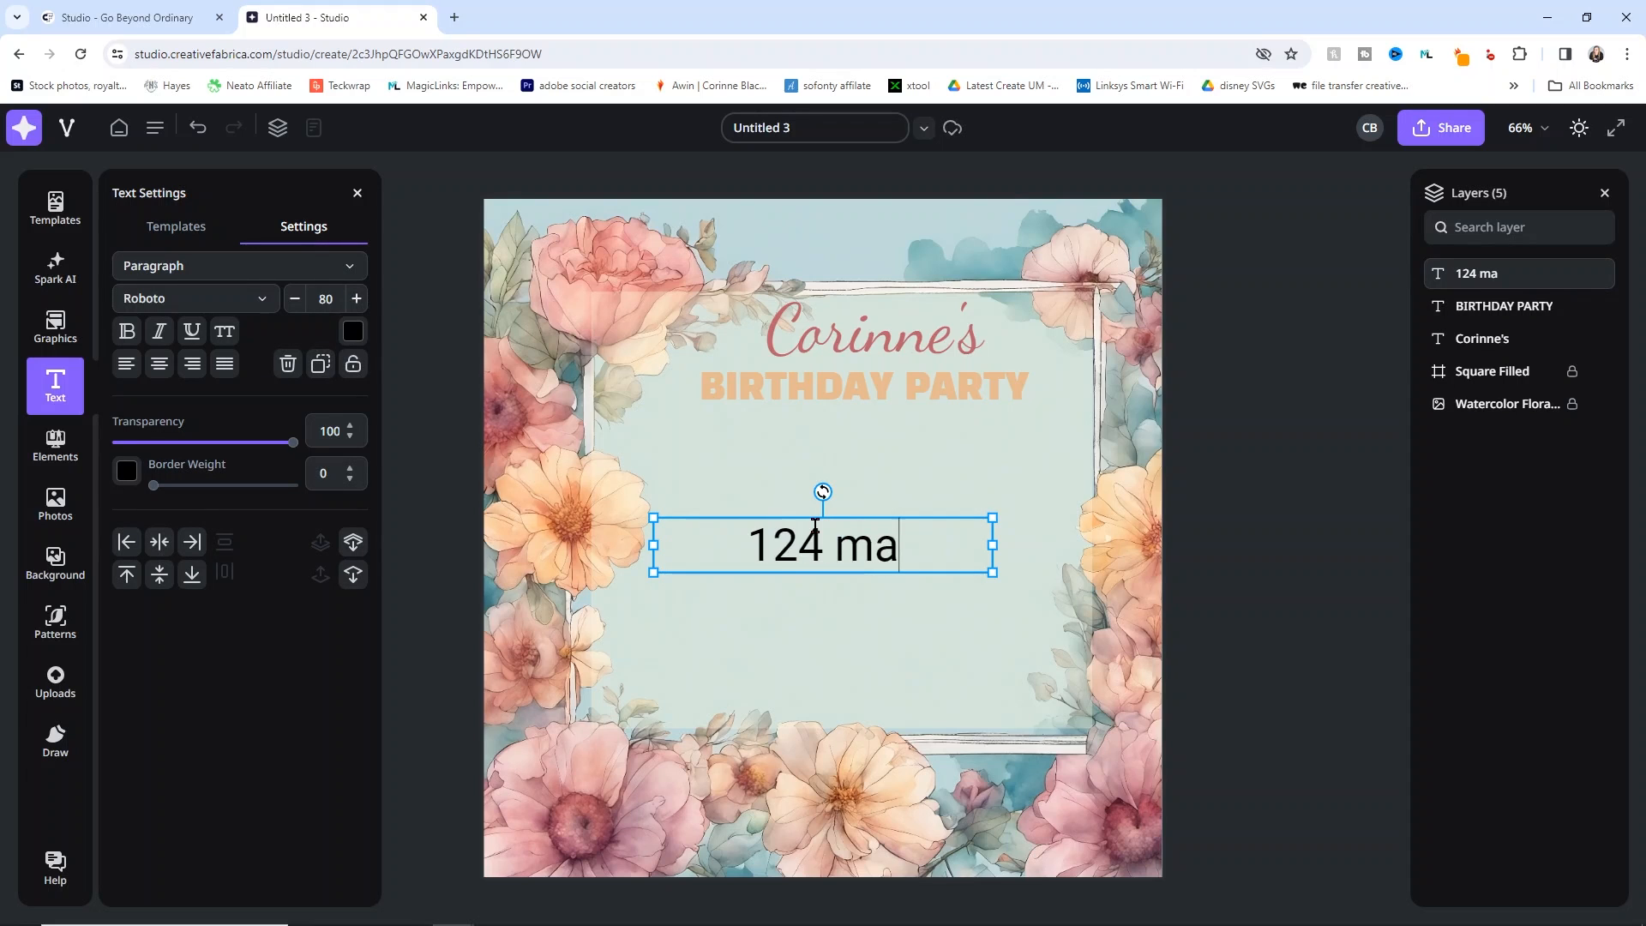
pyautogui.write('in st anywhere USA')
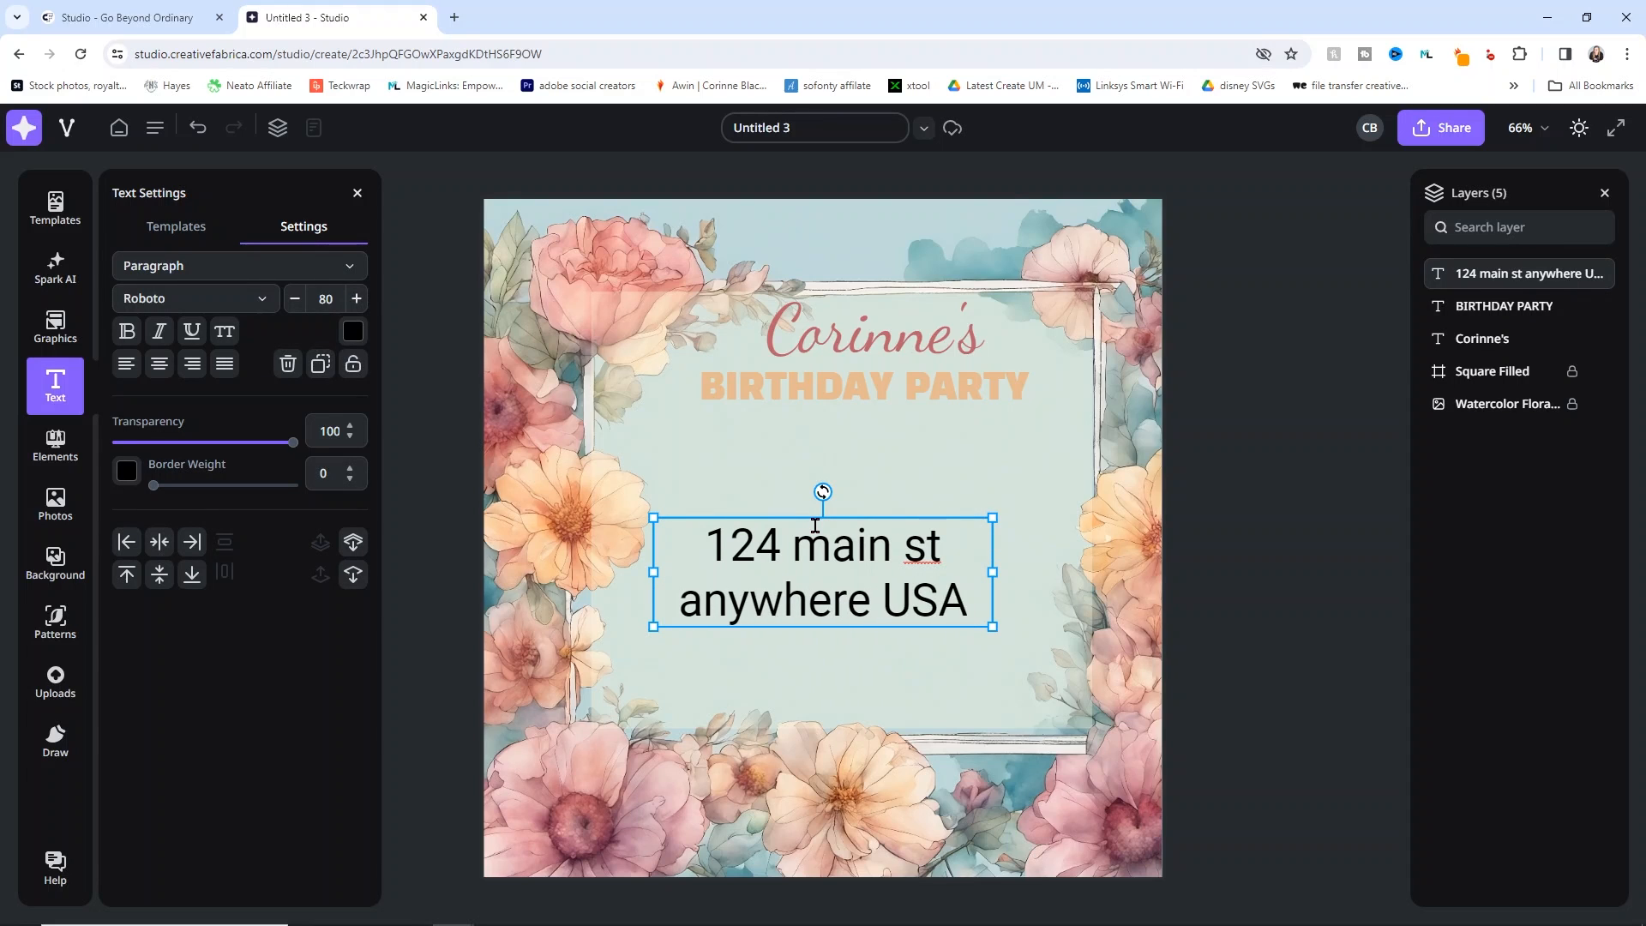
pyautogui.press('Return')
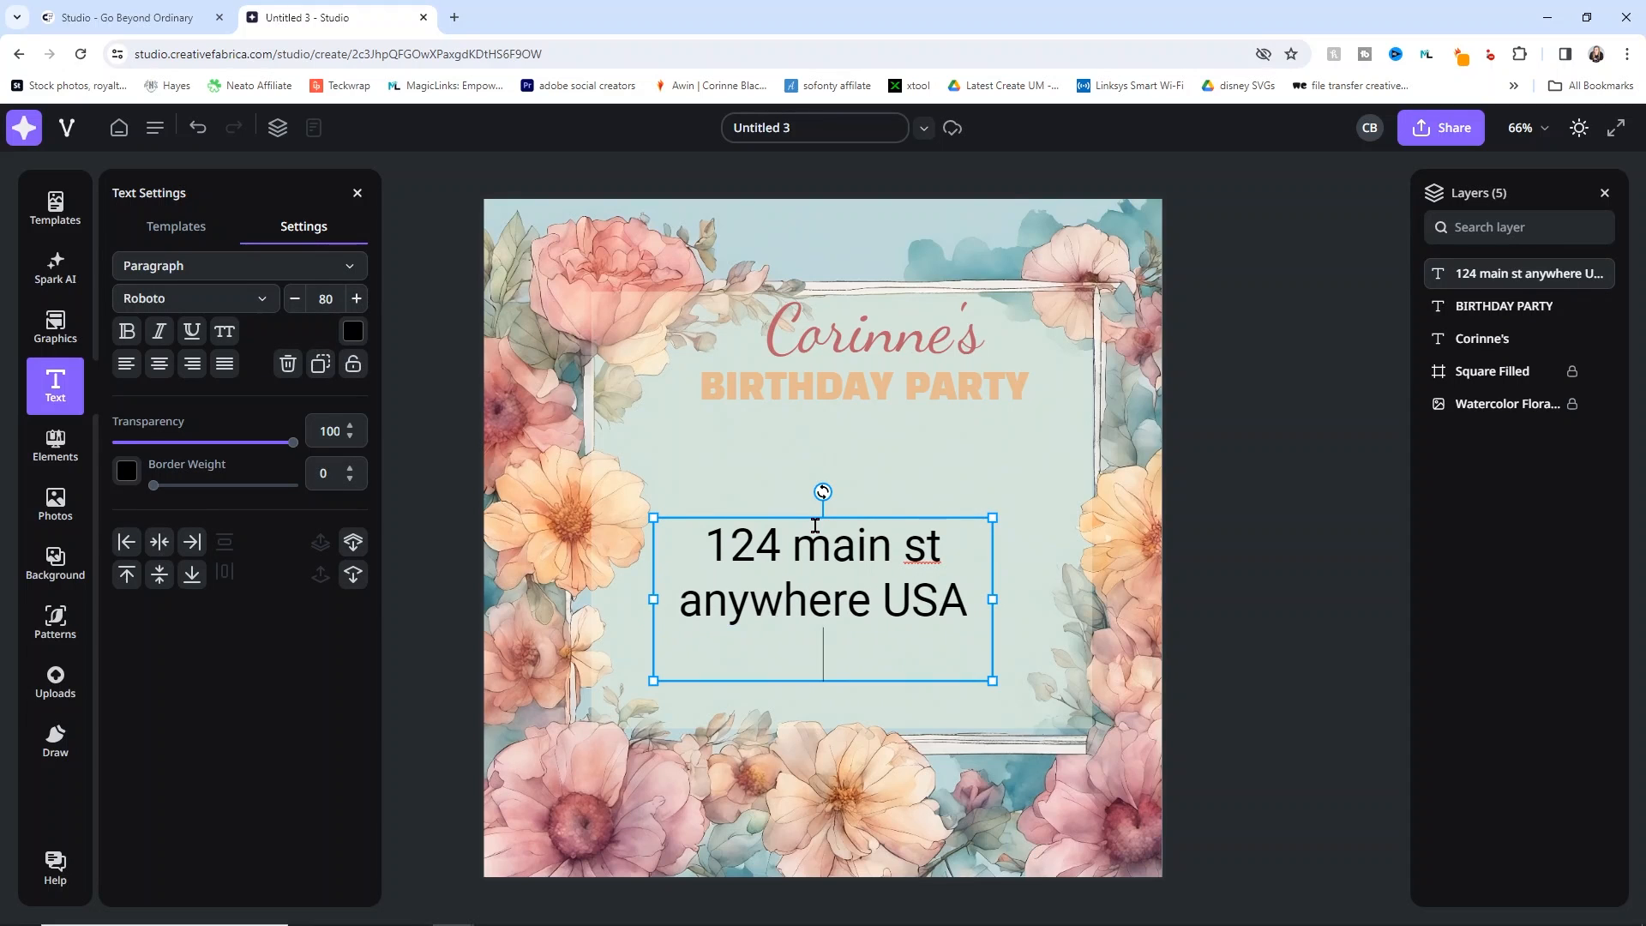
pyautogui.write('Februa')
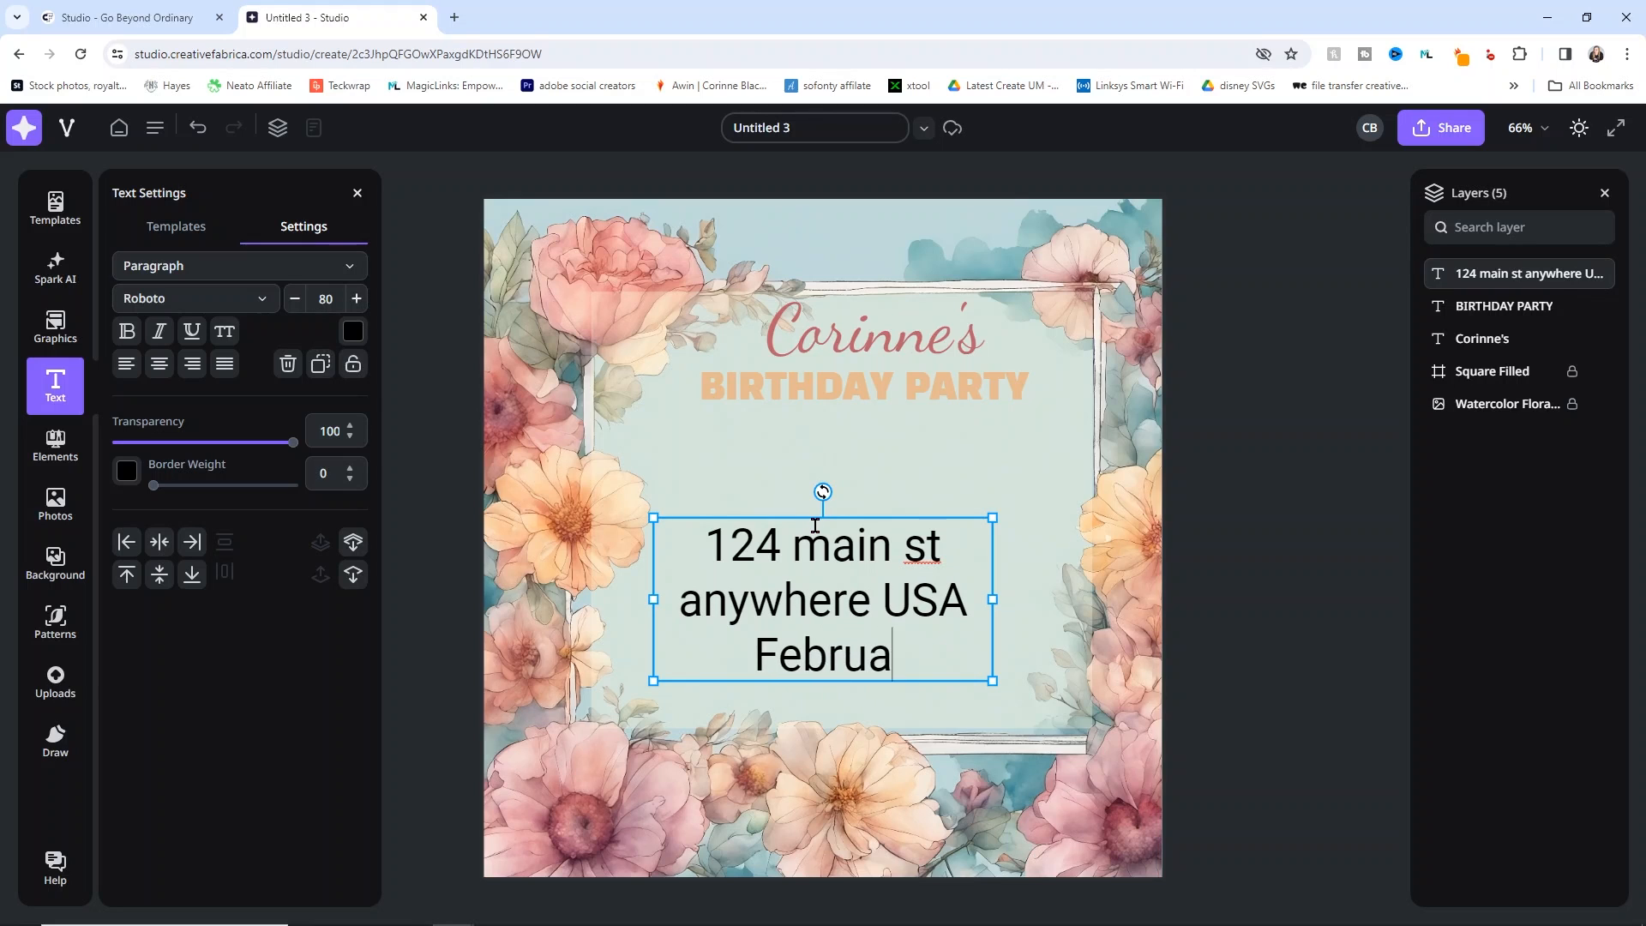
pyautogui.write('ry 14th 2PM')
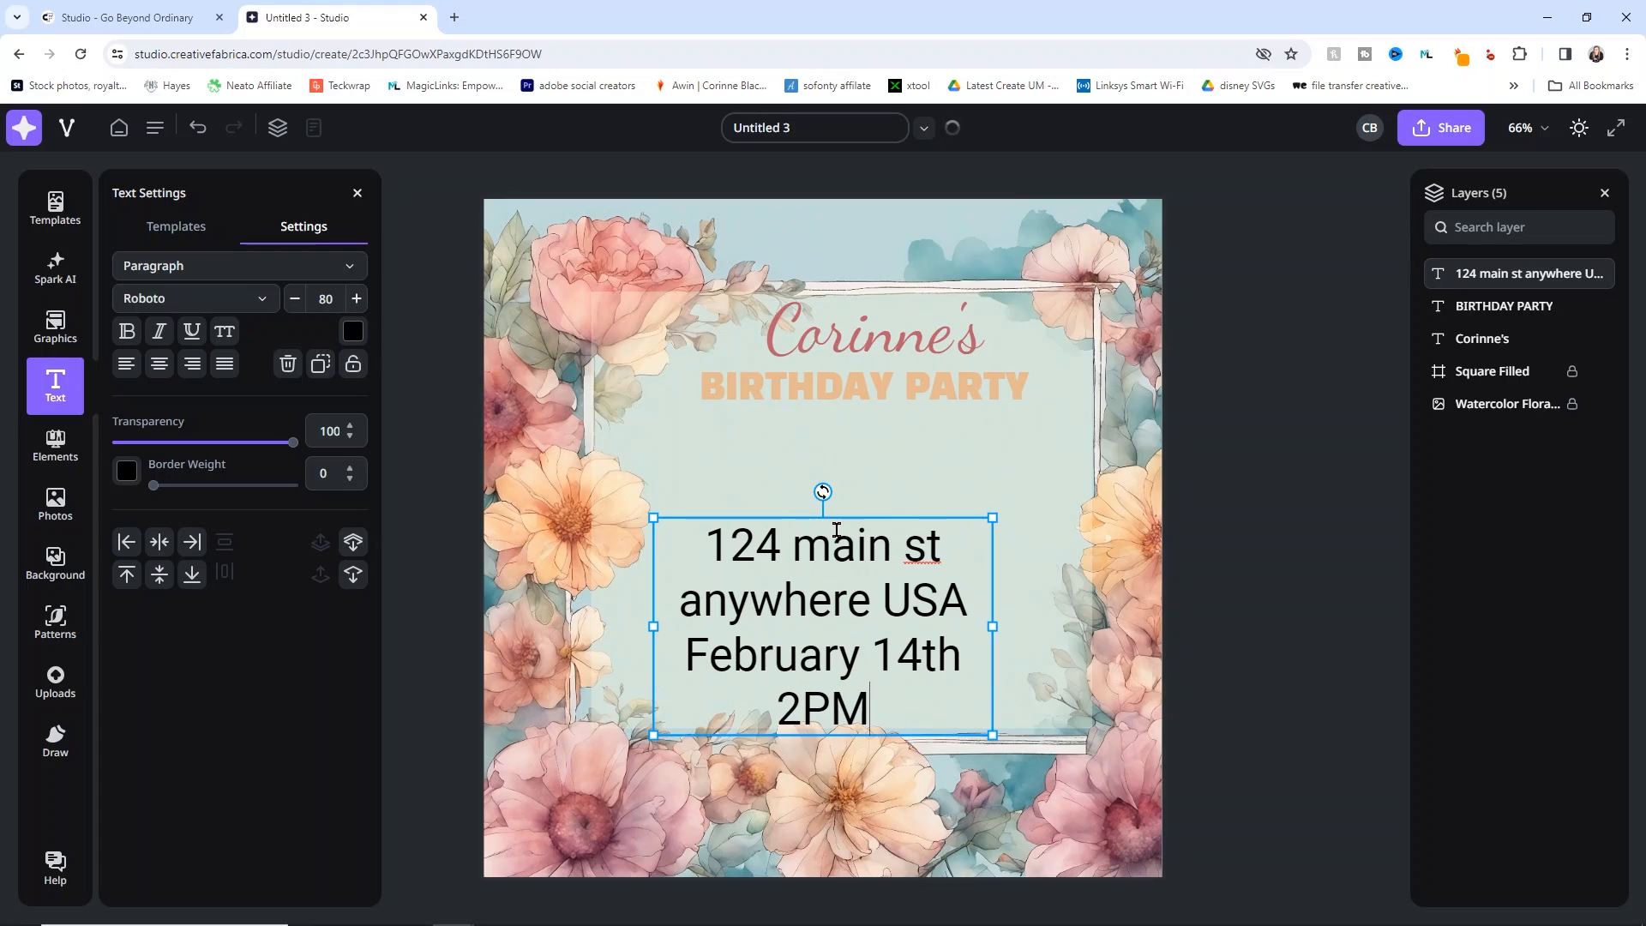
pyautogui.moveTo(993, 624); pyautogui.dragTo(1061, 623)
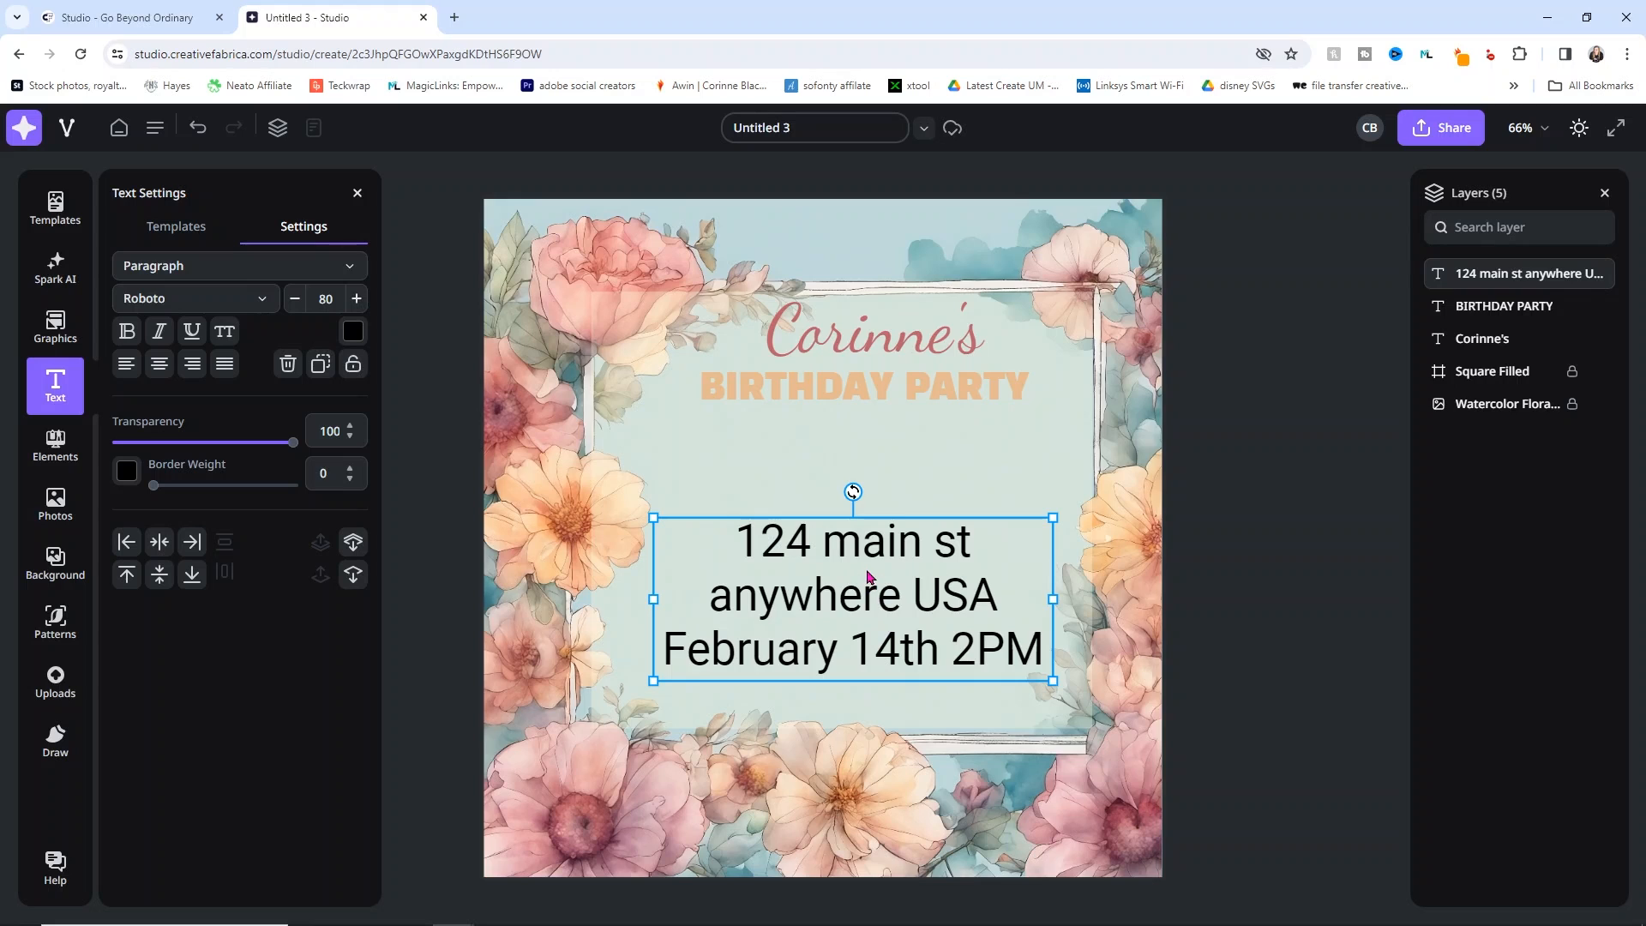
# Step: Colour the address text with pink sampled from the name heading, after trying other swatches
pyautogui.click(354, 334)
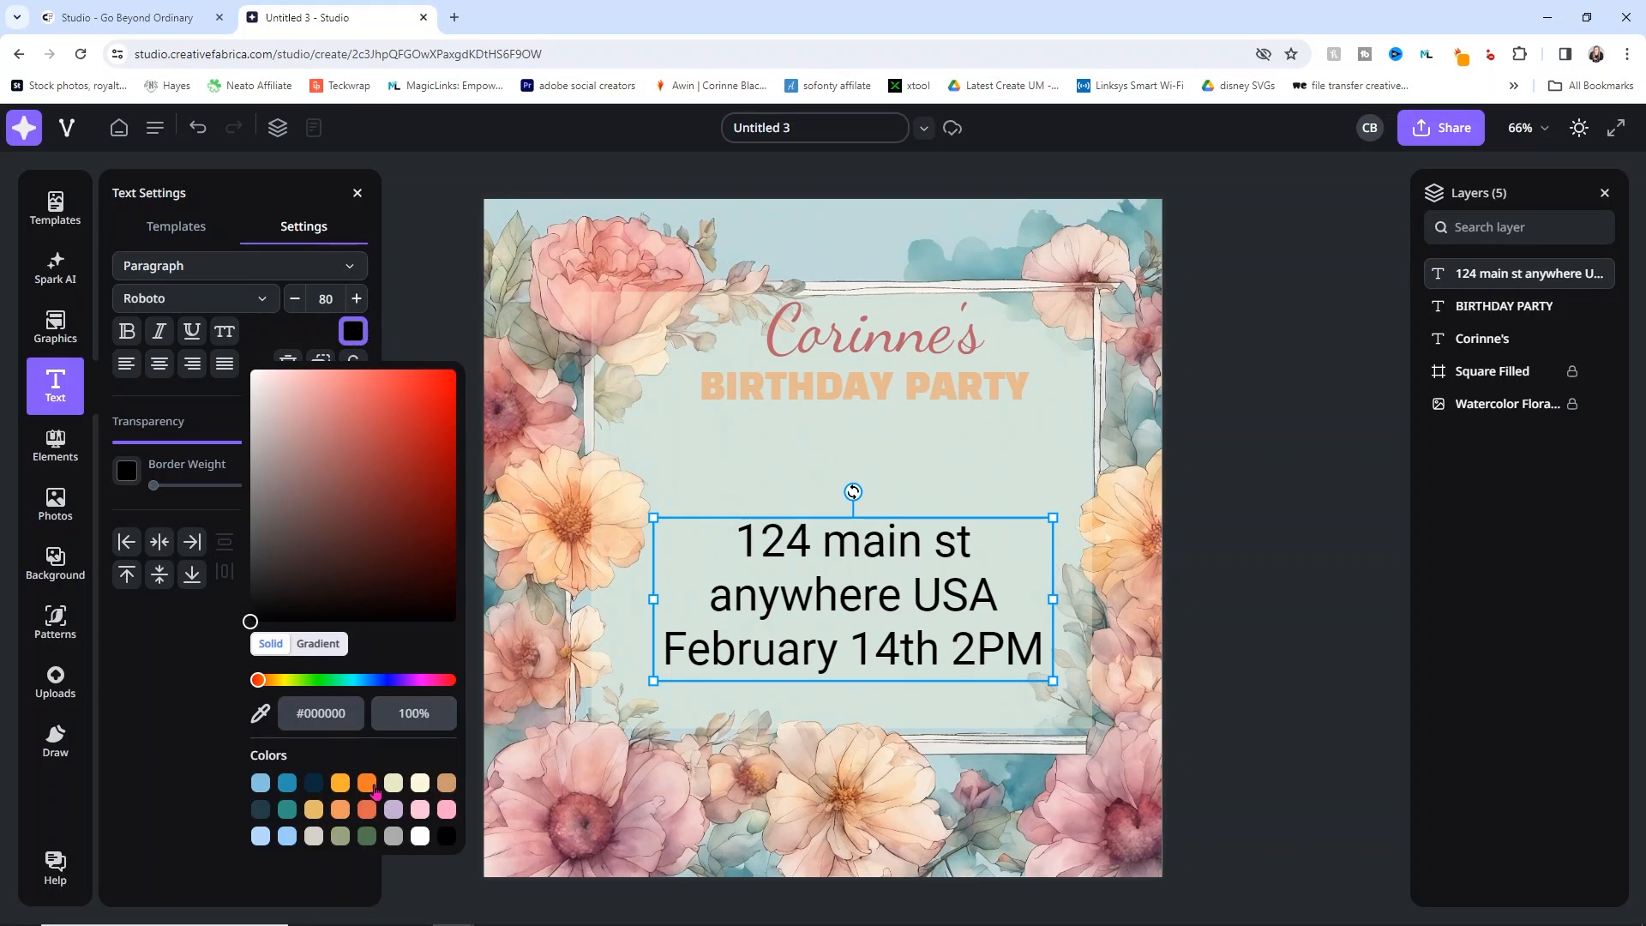
pyautogui.click(447, 782)
pyautogui.click(367, 782)
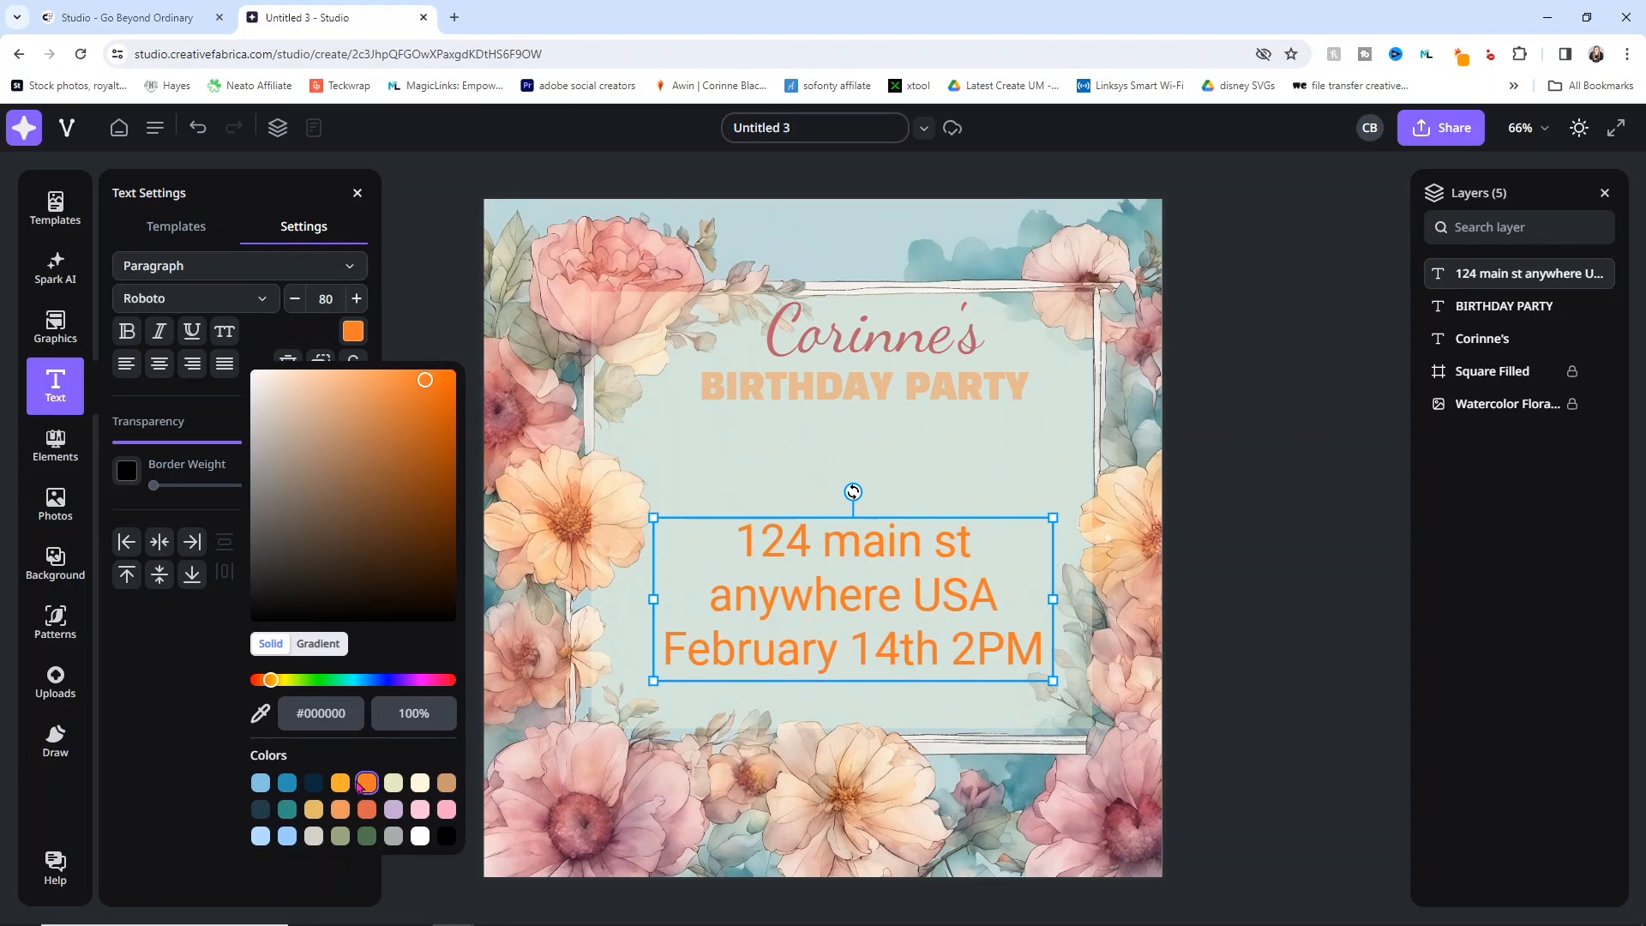
pyautogui.click(260, 836)
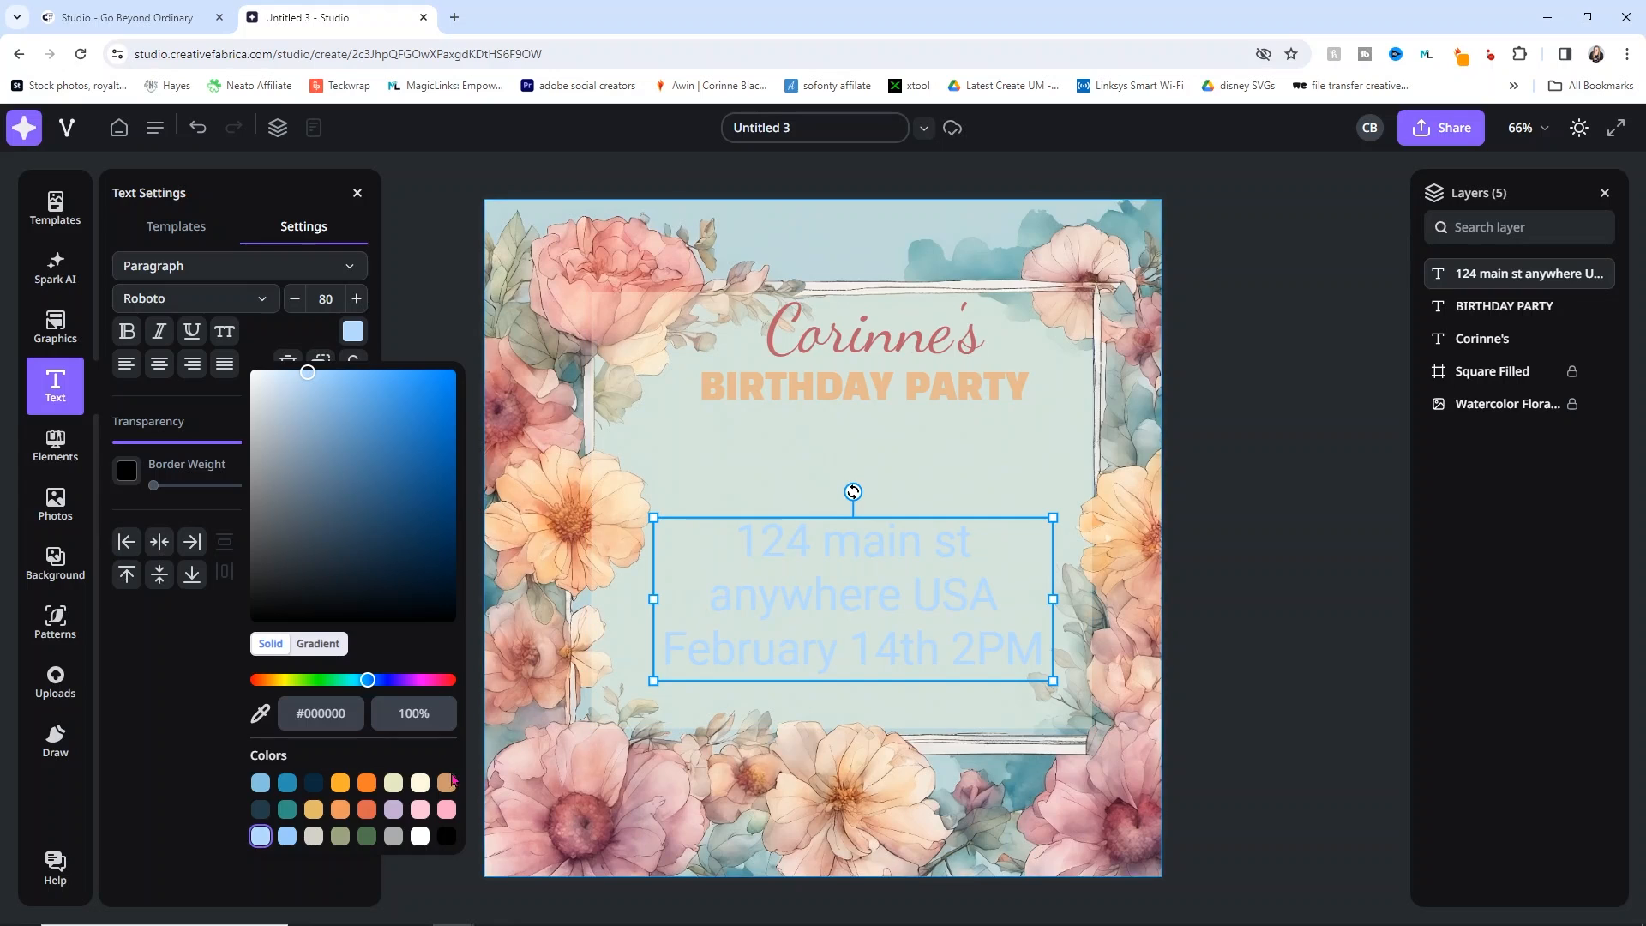
pyautogui.click(420, 835)
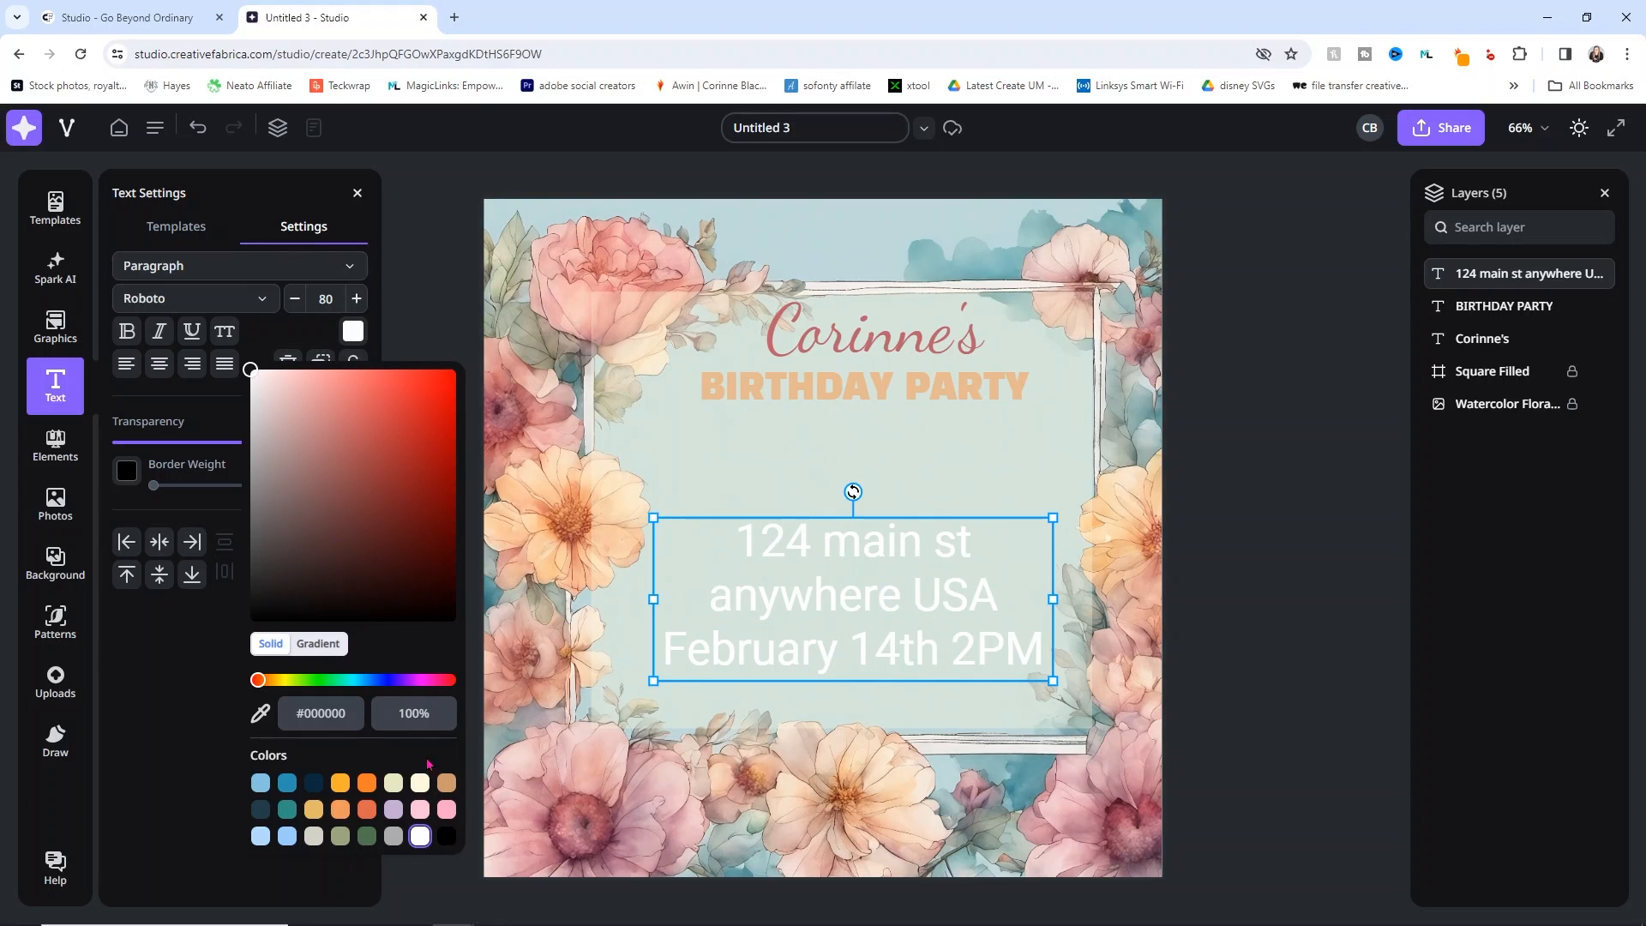
pyautogui.click(260, 716)
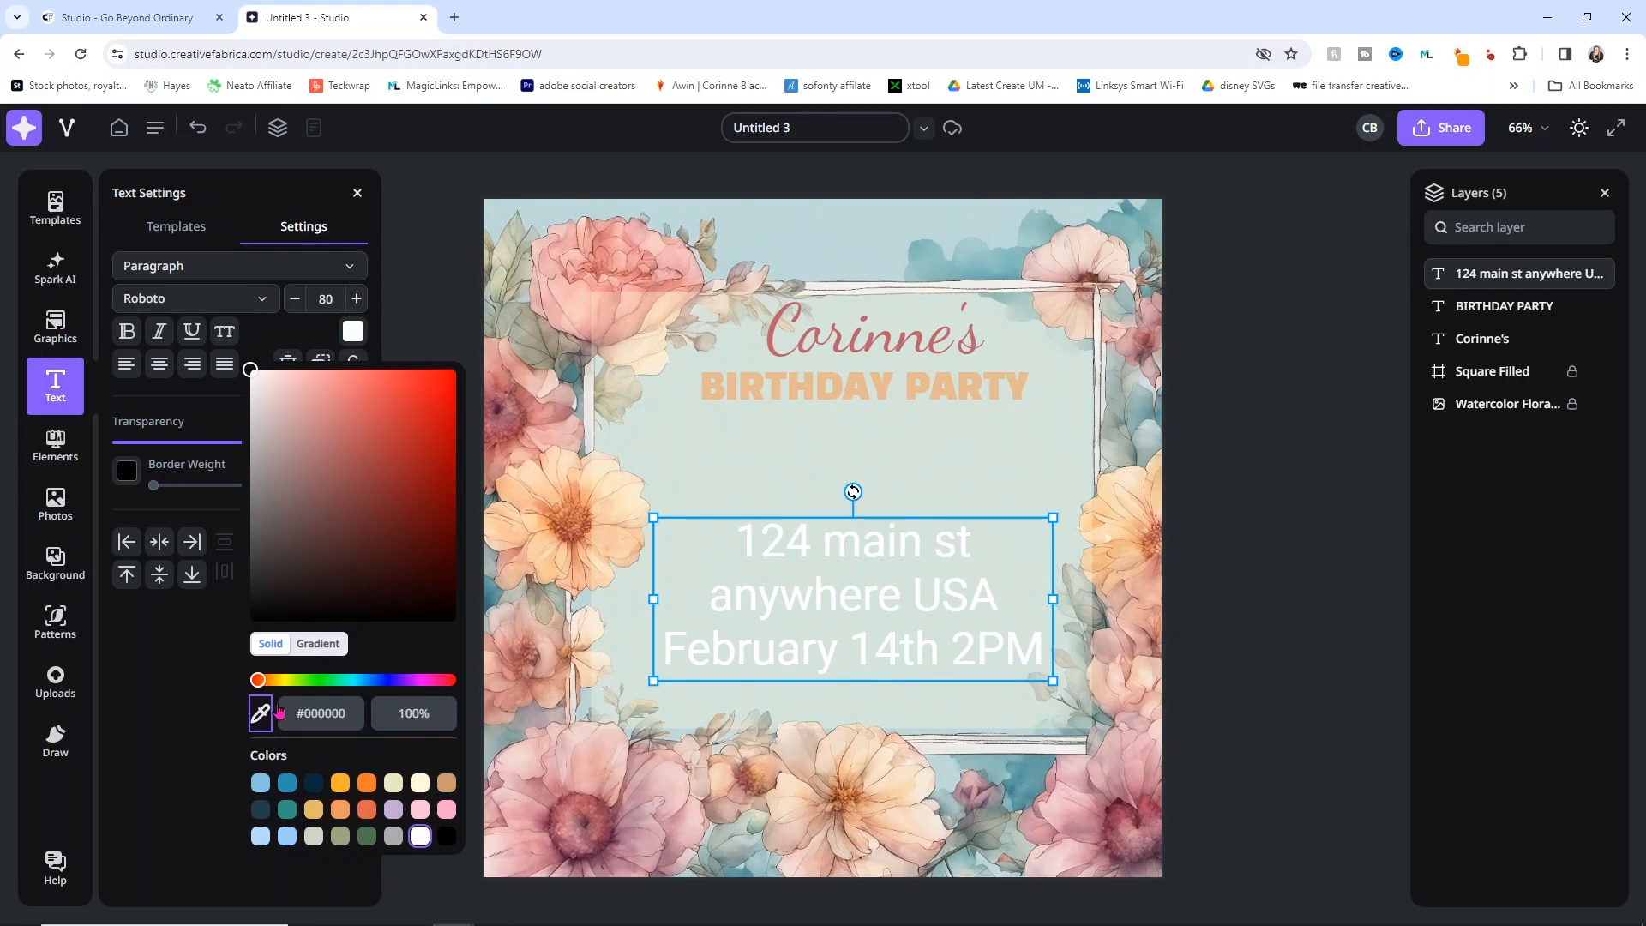
pyautogui.click(779, 310)
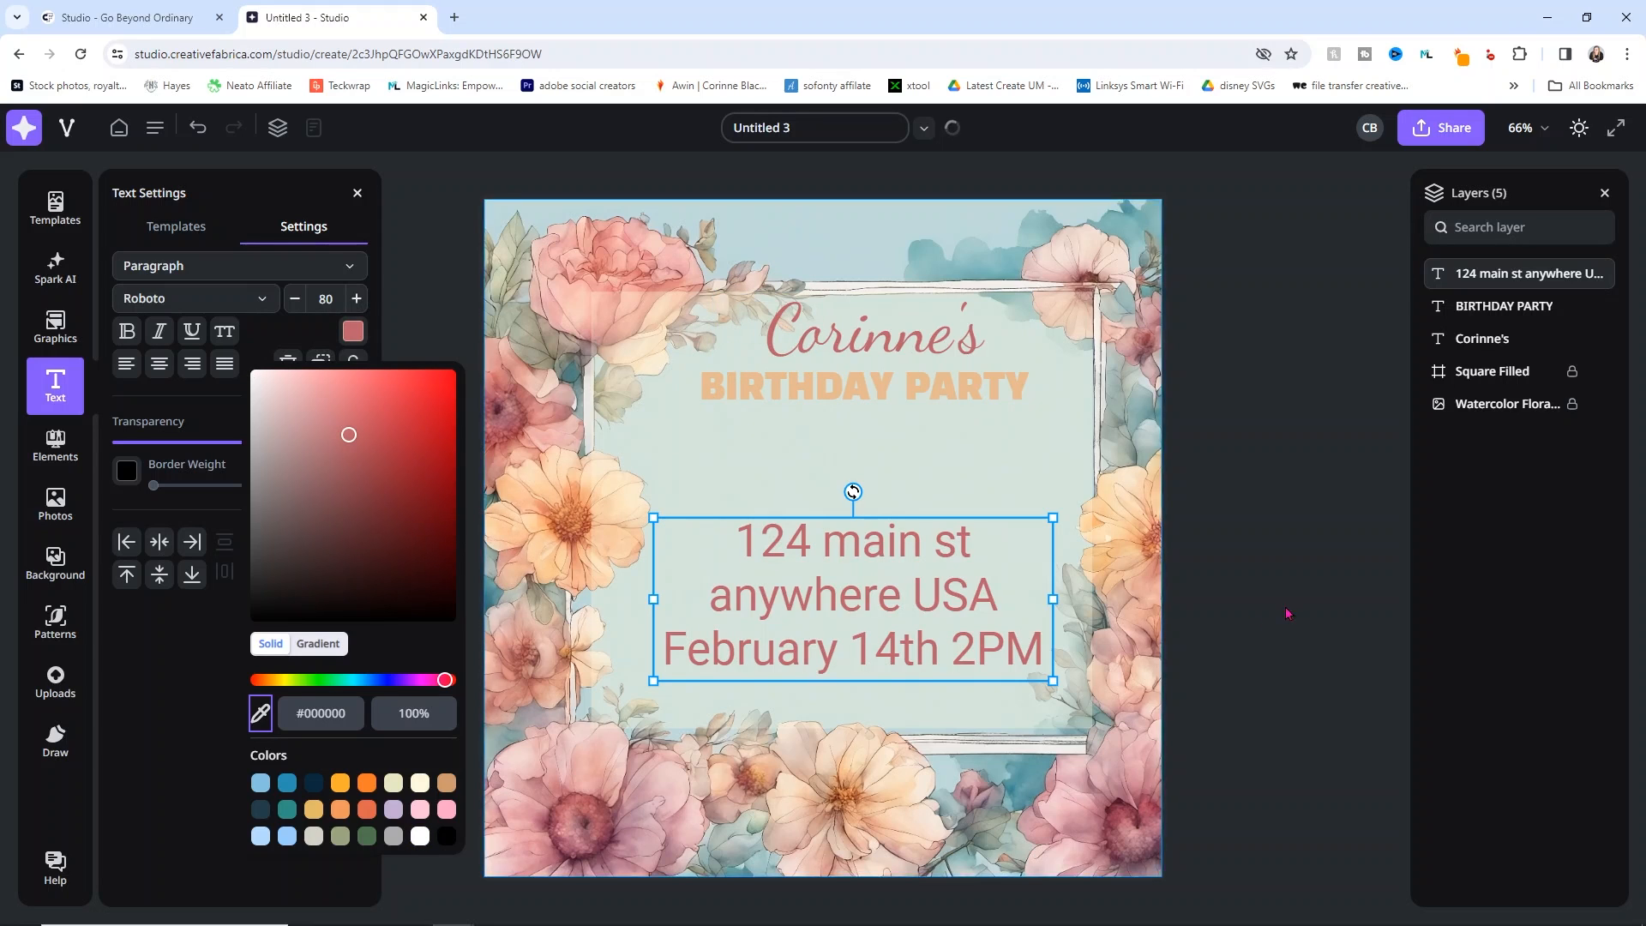
pyautogui.click(1046, 597)
# Step: Right-align the address text, shrink it to size 68 and move it up-right
pyautogui.moveTo(938, 589); pyautogui.dragTo(977, 547)
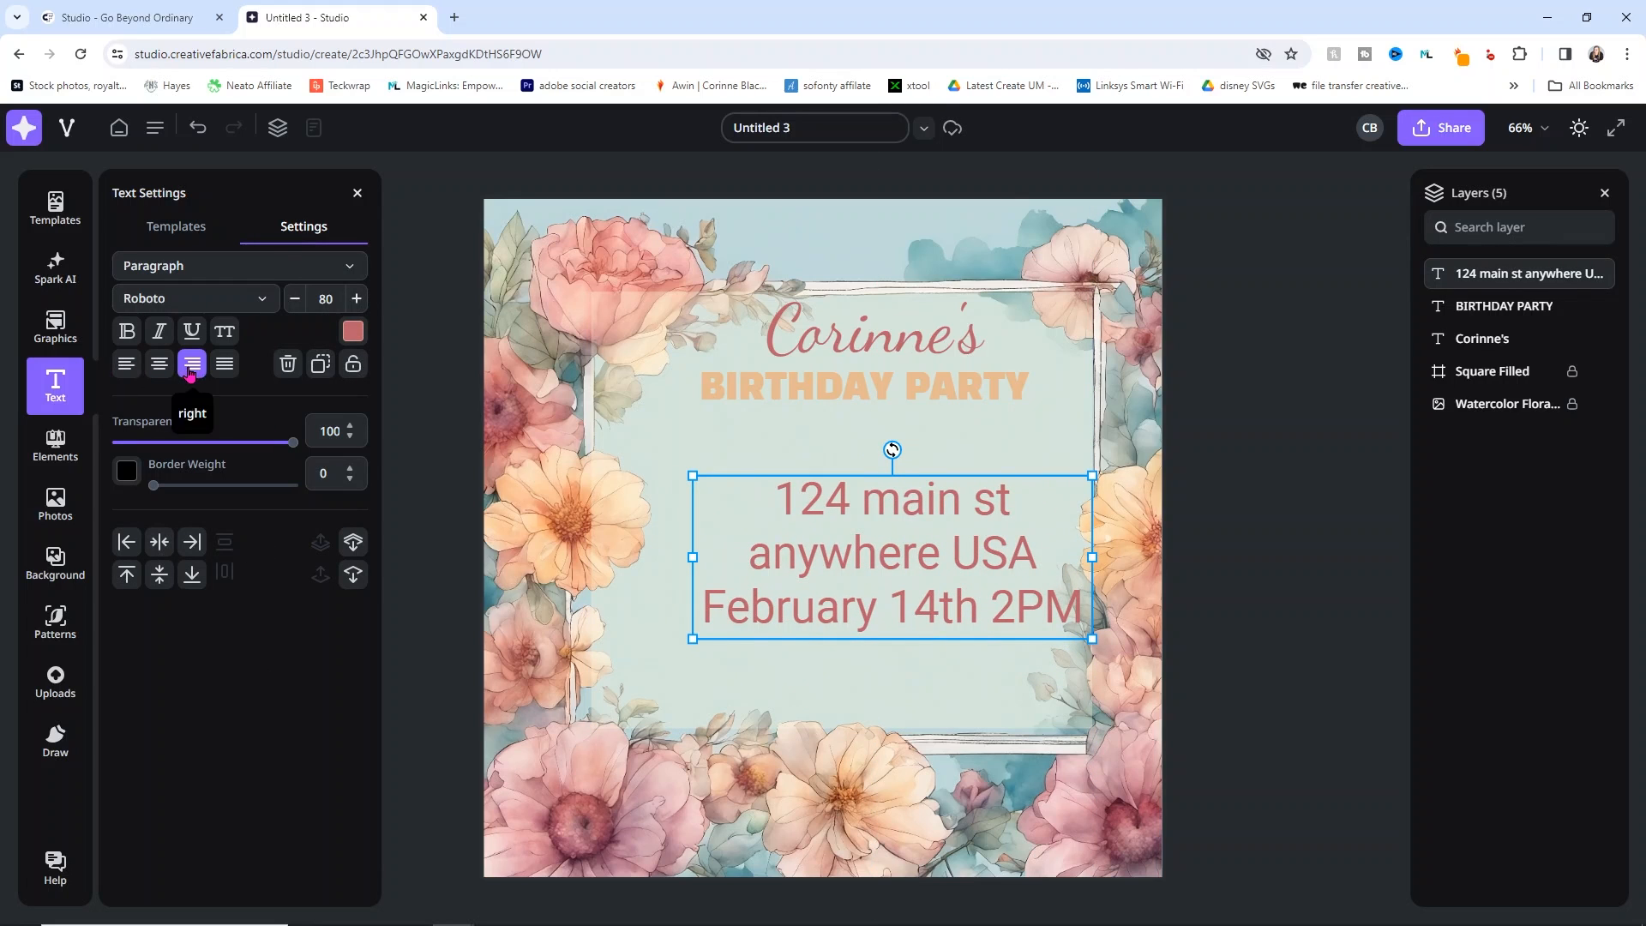
pyautogui.click(192, 363)
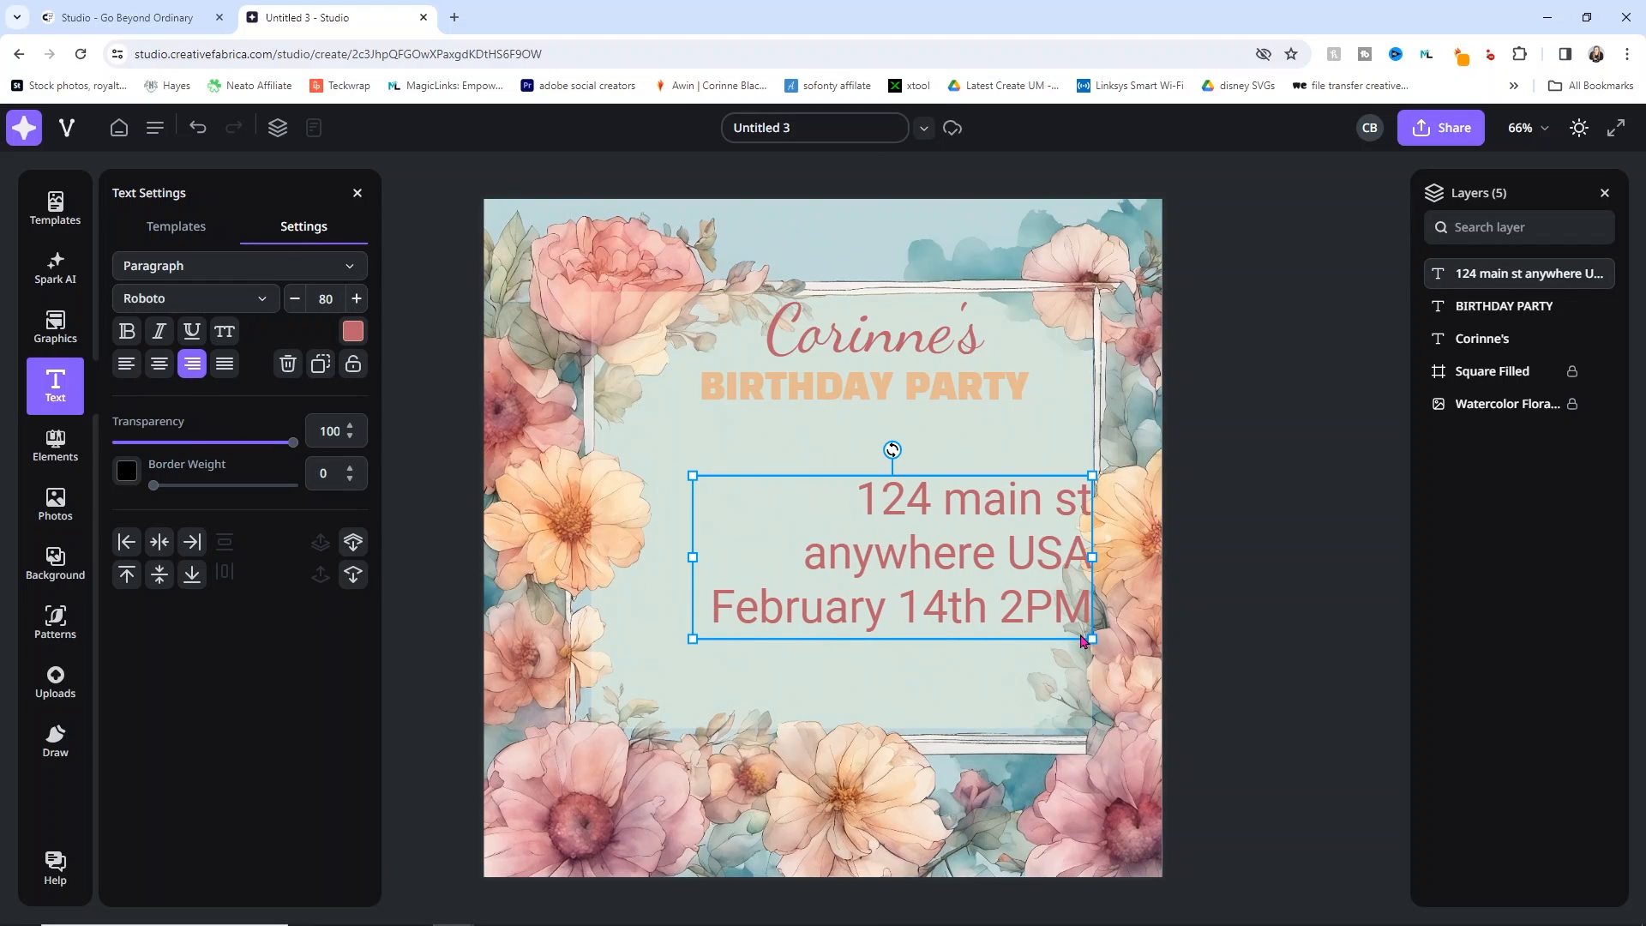
pyautogui.moveTo(1089, 639); pyautogui.dragTo(1034, 606)
pyautogui.moveTo(915, 540); pyautogui.dragTo(966, 535)
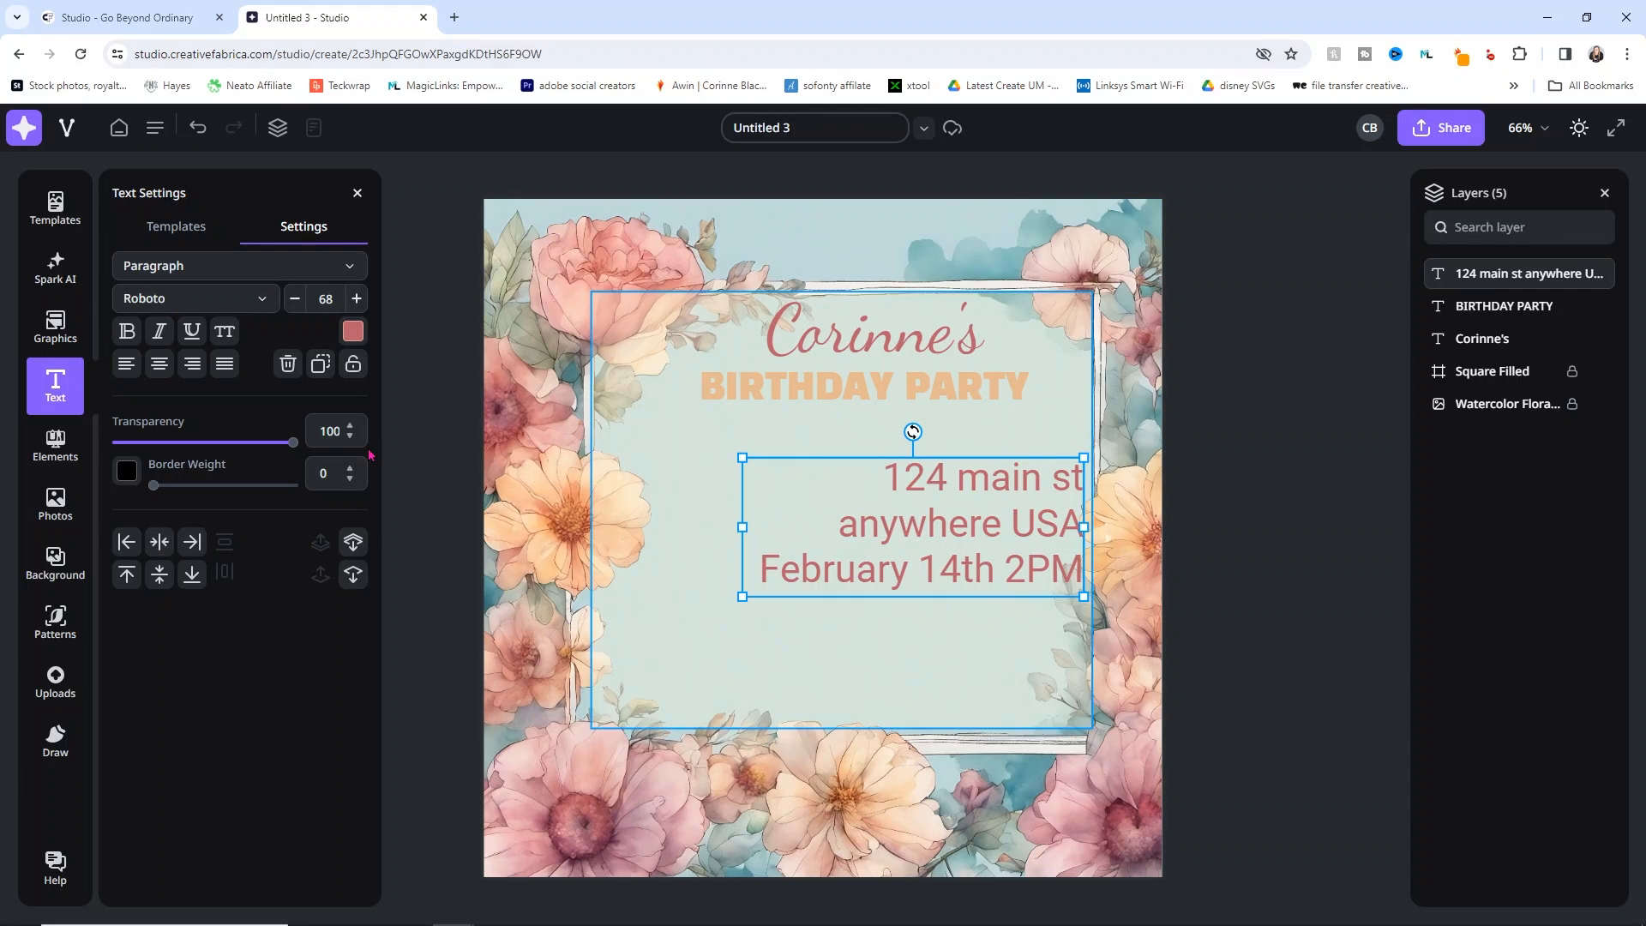
# Step: Add a text box reading 'RSVP to me' with the contact phone number on a second line
pyautogui.click(49, 384)
pyautogui.click(49, 385)
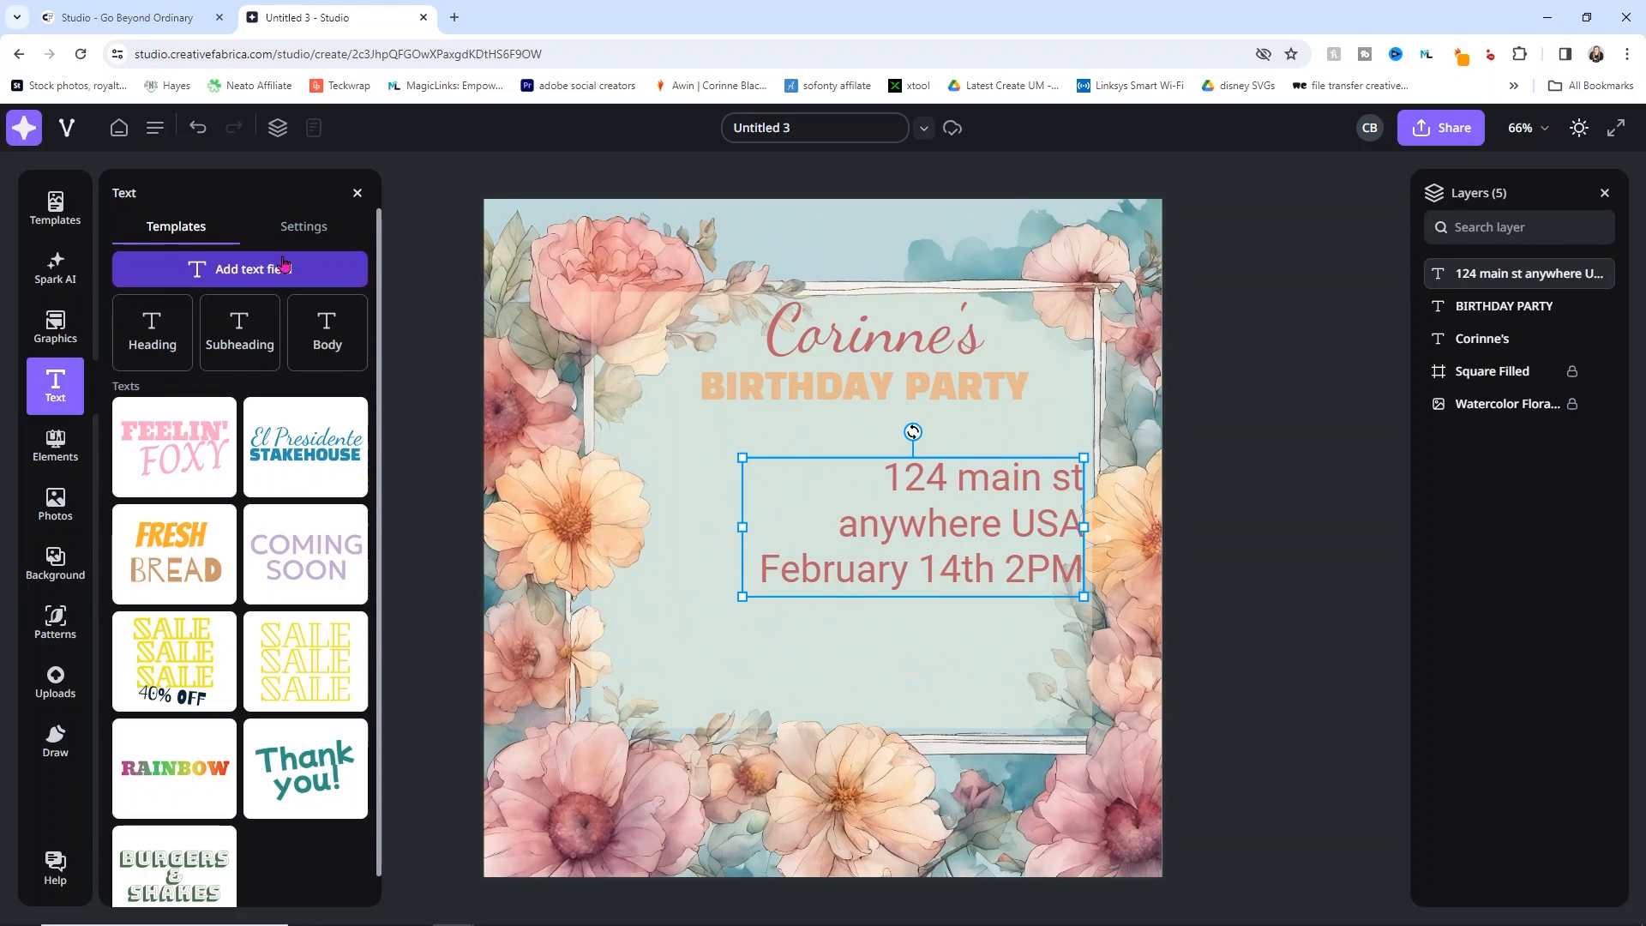
pyautogui.click(322, 269)
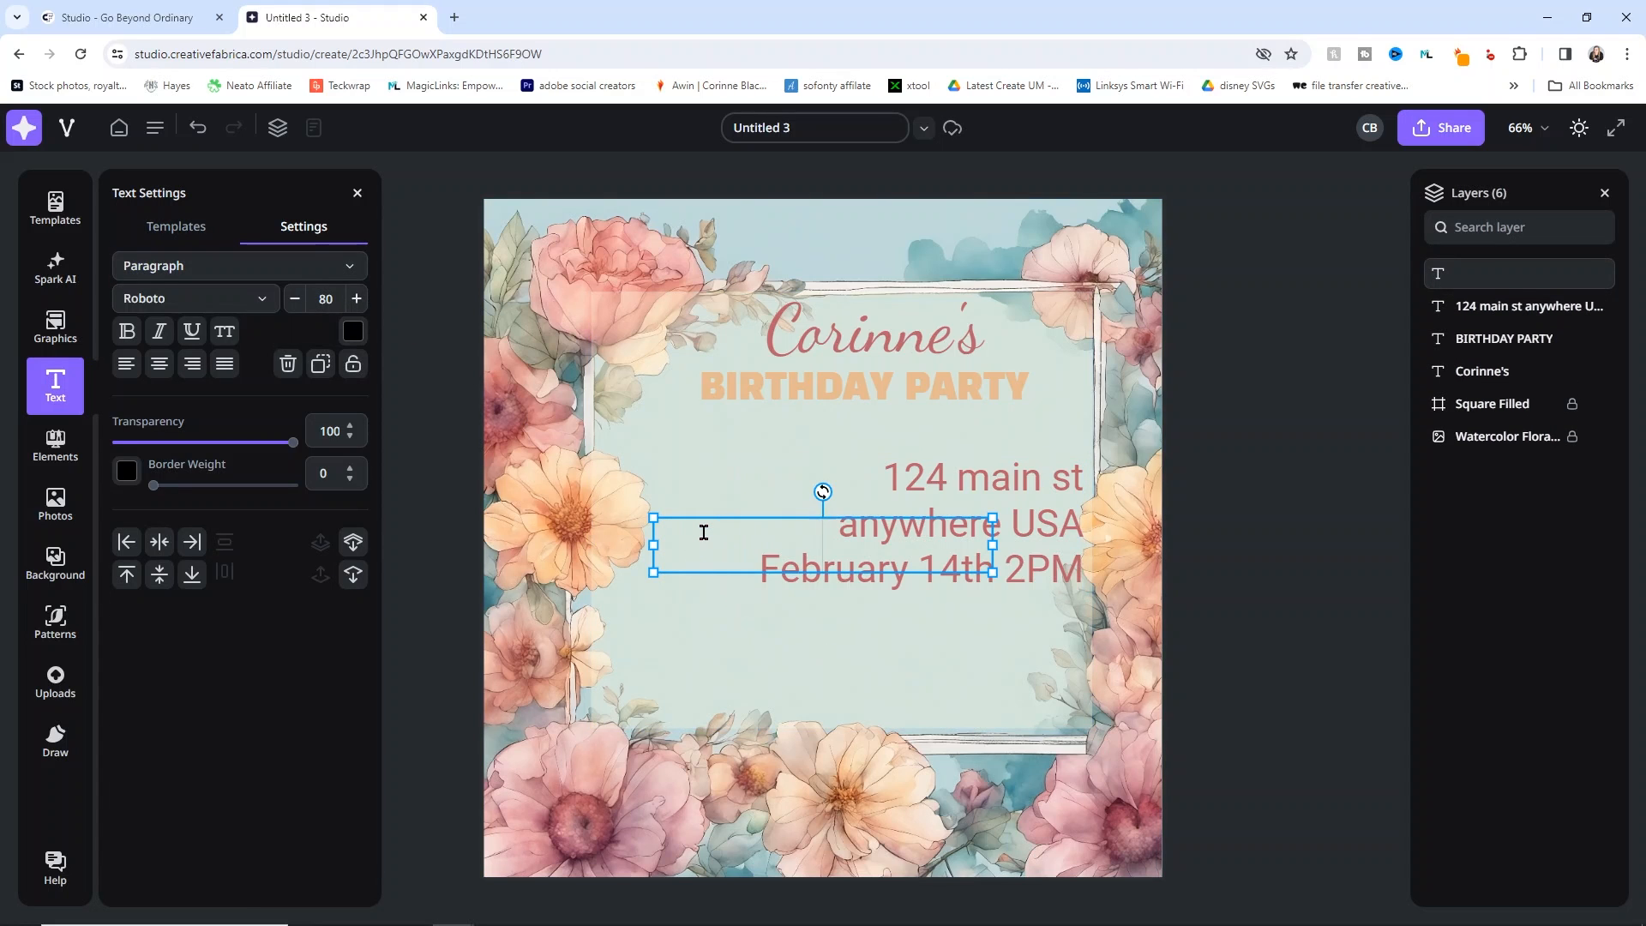
pyautogui.write('RSVP tp')
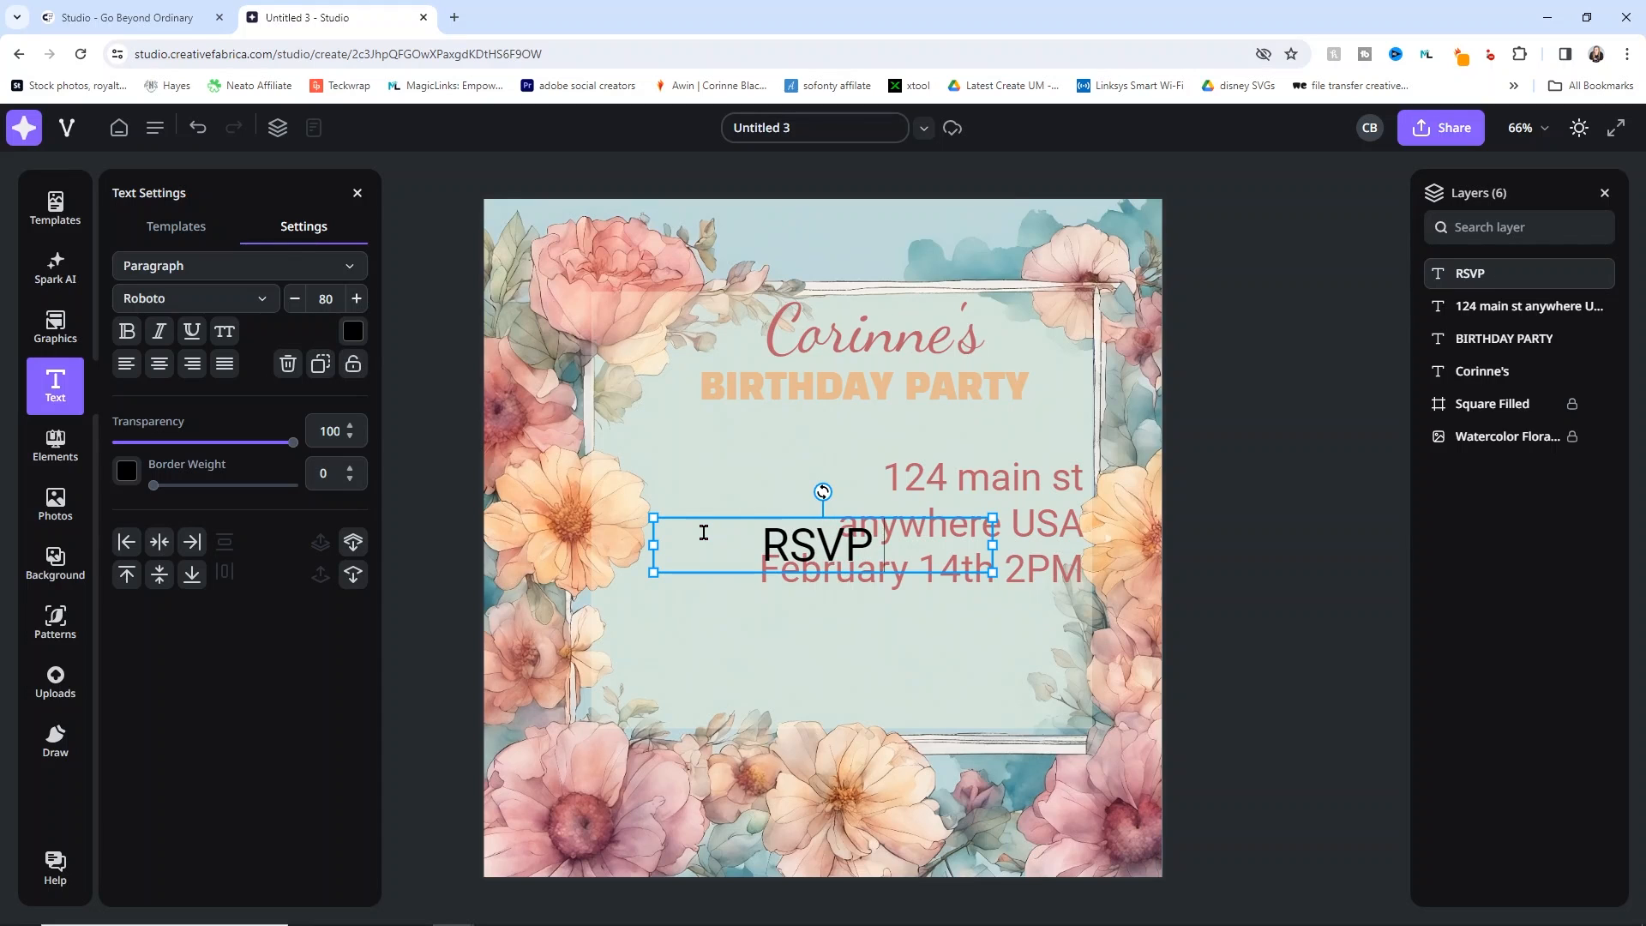
pyautogui.press('BackSpace')
pyautogui.press('BackSpace')
pyautogui.write('po')
pyautogui.press('BackSpace')
pyautogui.press('BackSpace')
pyautogui.press('BackSpace')
pyautogui.press('BackSpace')
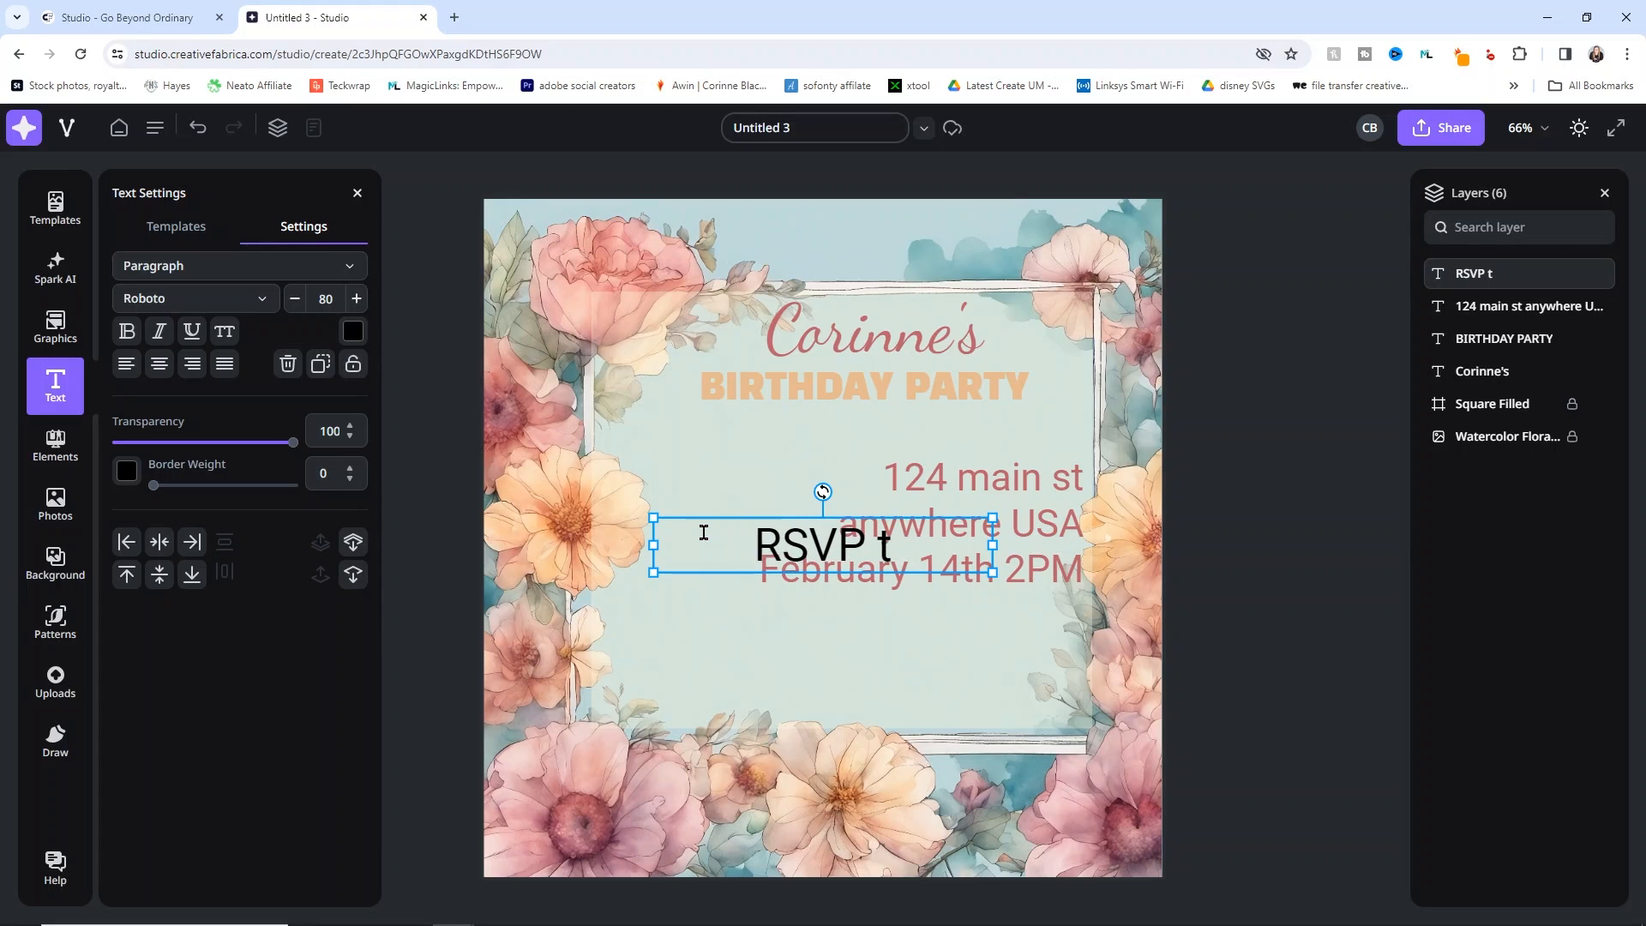
pyautogui.write('to me')
pyautogui.press('Return')
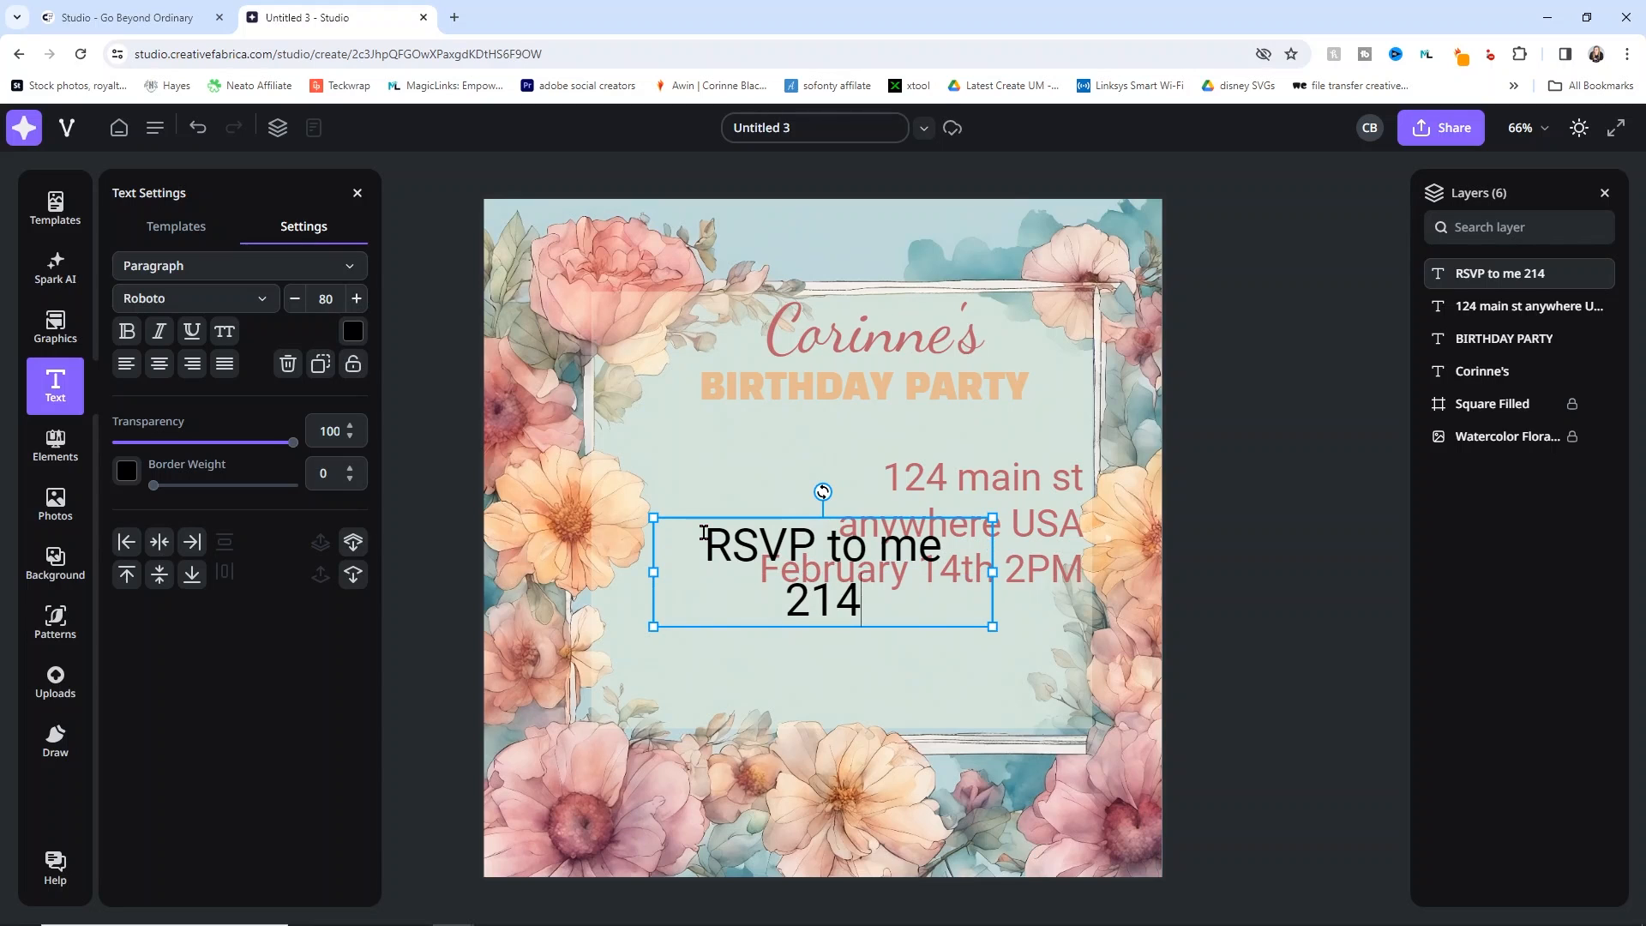
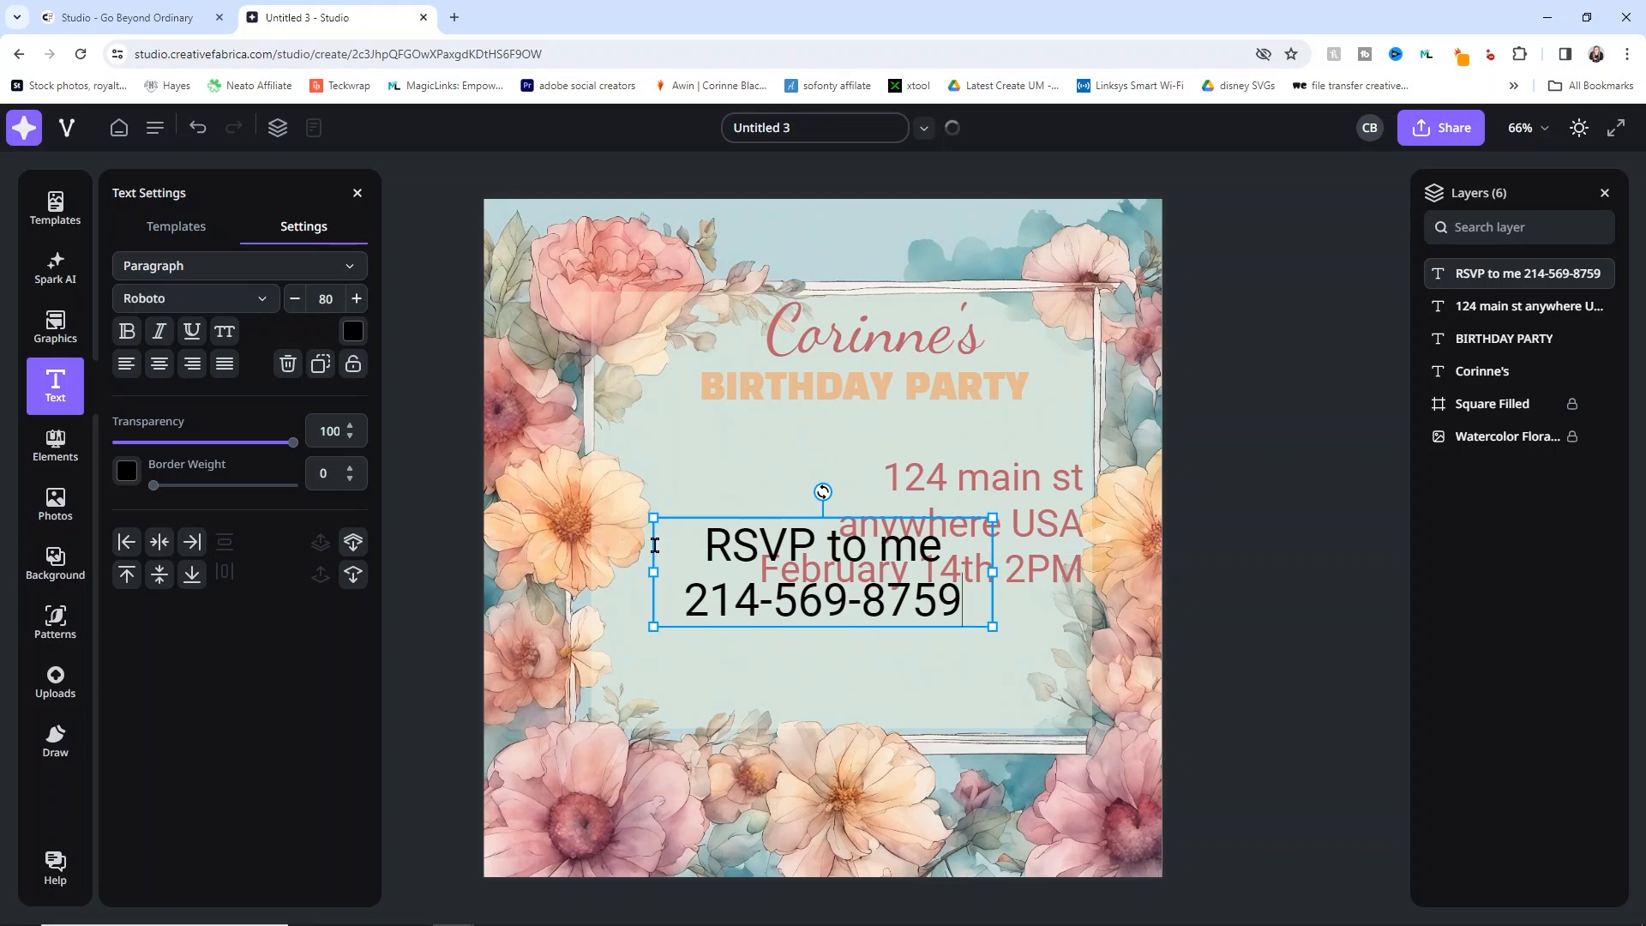
# Step: Colour the RSVP text tan and place it beneath the date at size 52
pyautogui.click(353, 332)
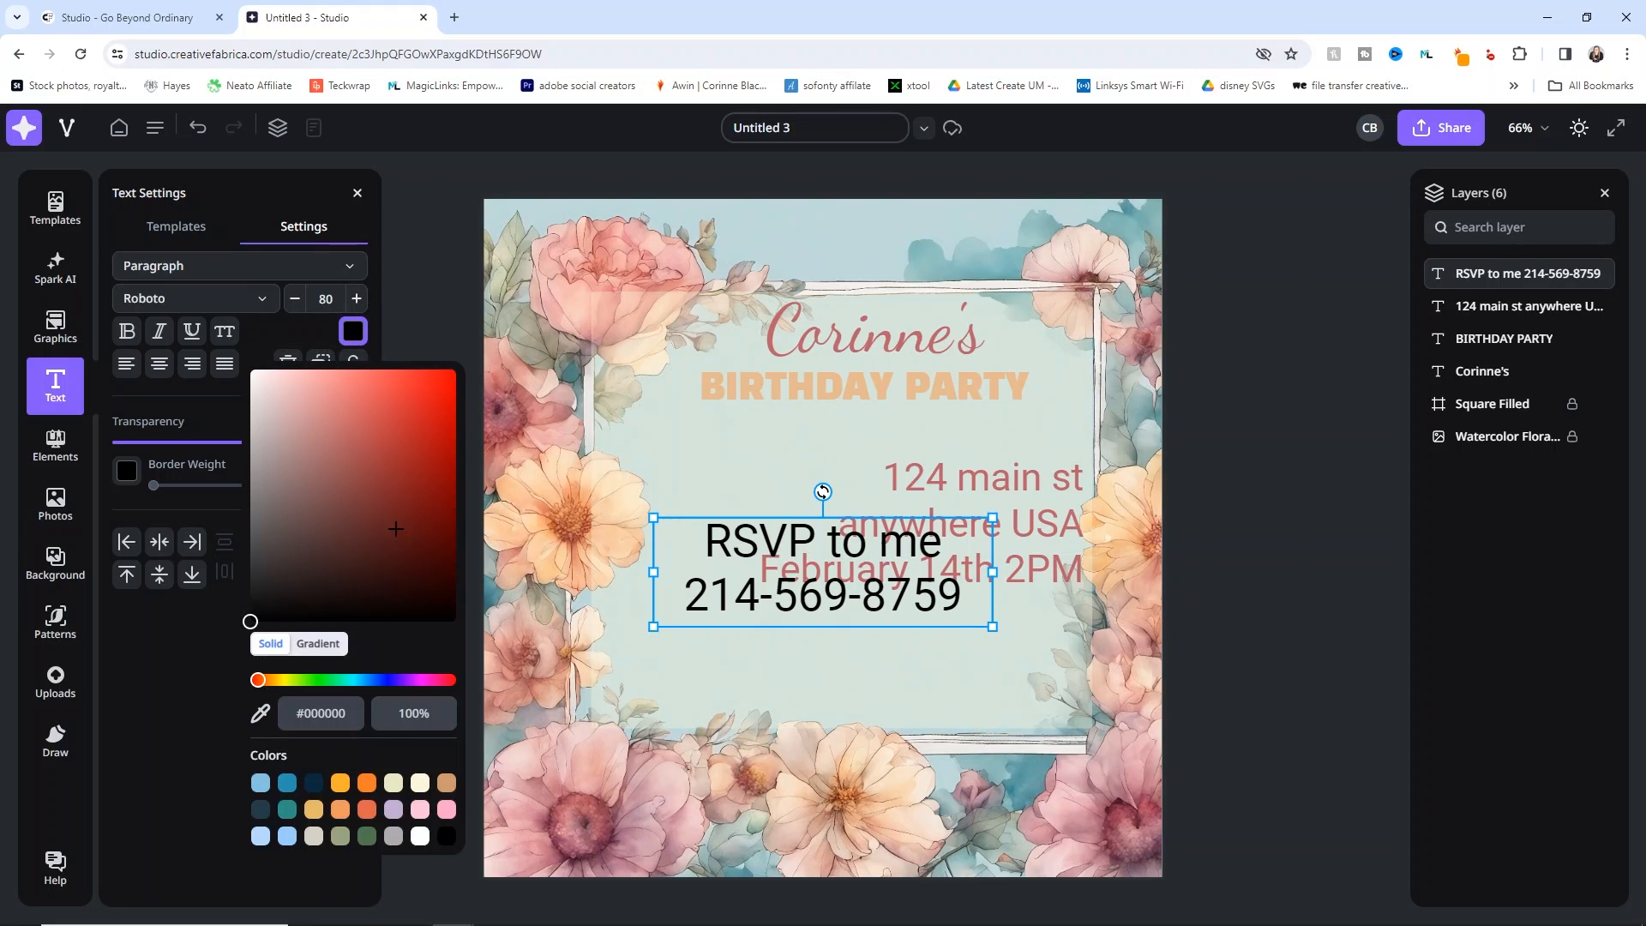
pyautogui.click(447, 783)
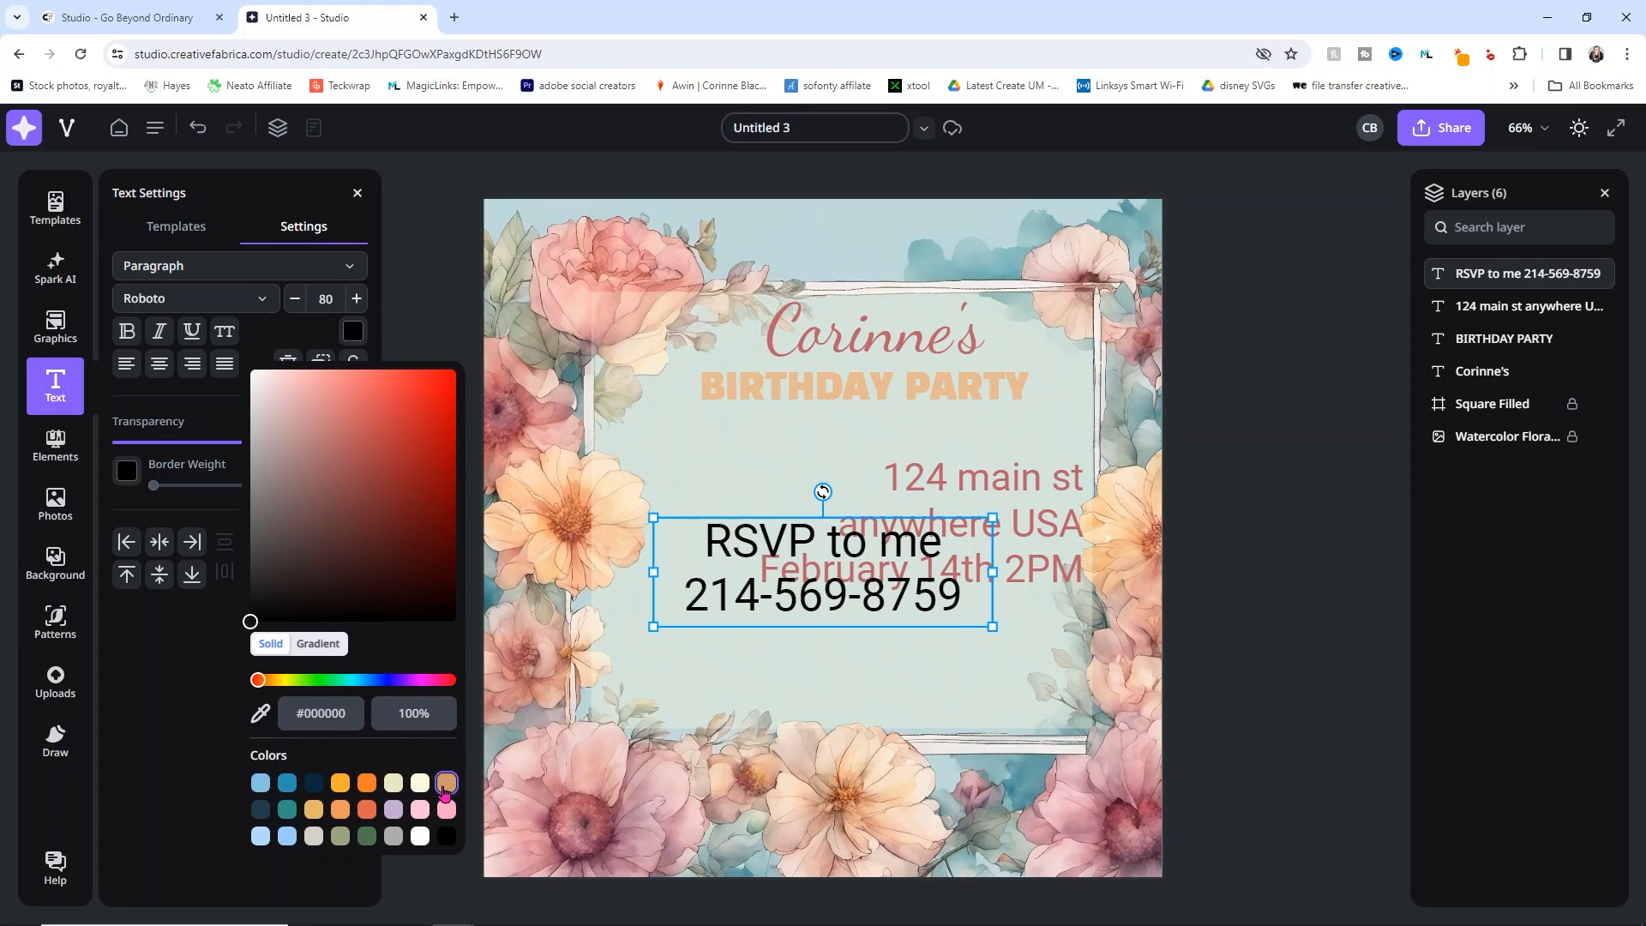
pyautogui.click(1263, 537)
pyautogui.moveTo(898, 593); pyautogui.dragTo(987, 671)
pyautogui.moveTo(1082, 704); pyautogui.dragTo(954, 632)
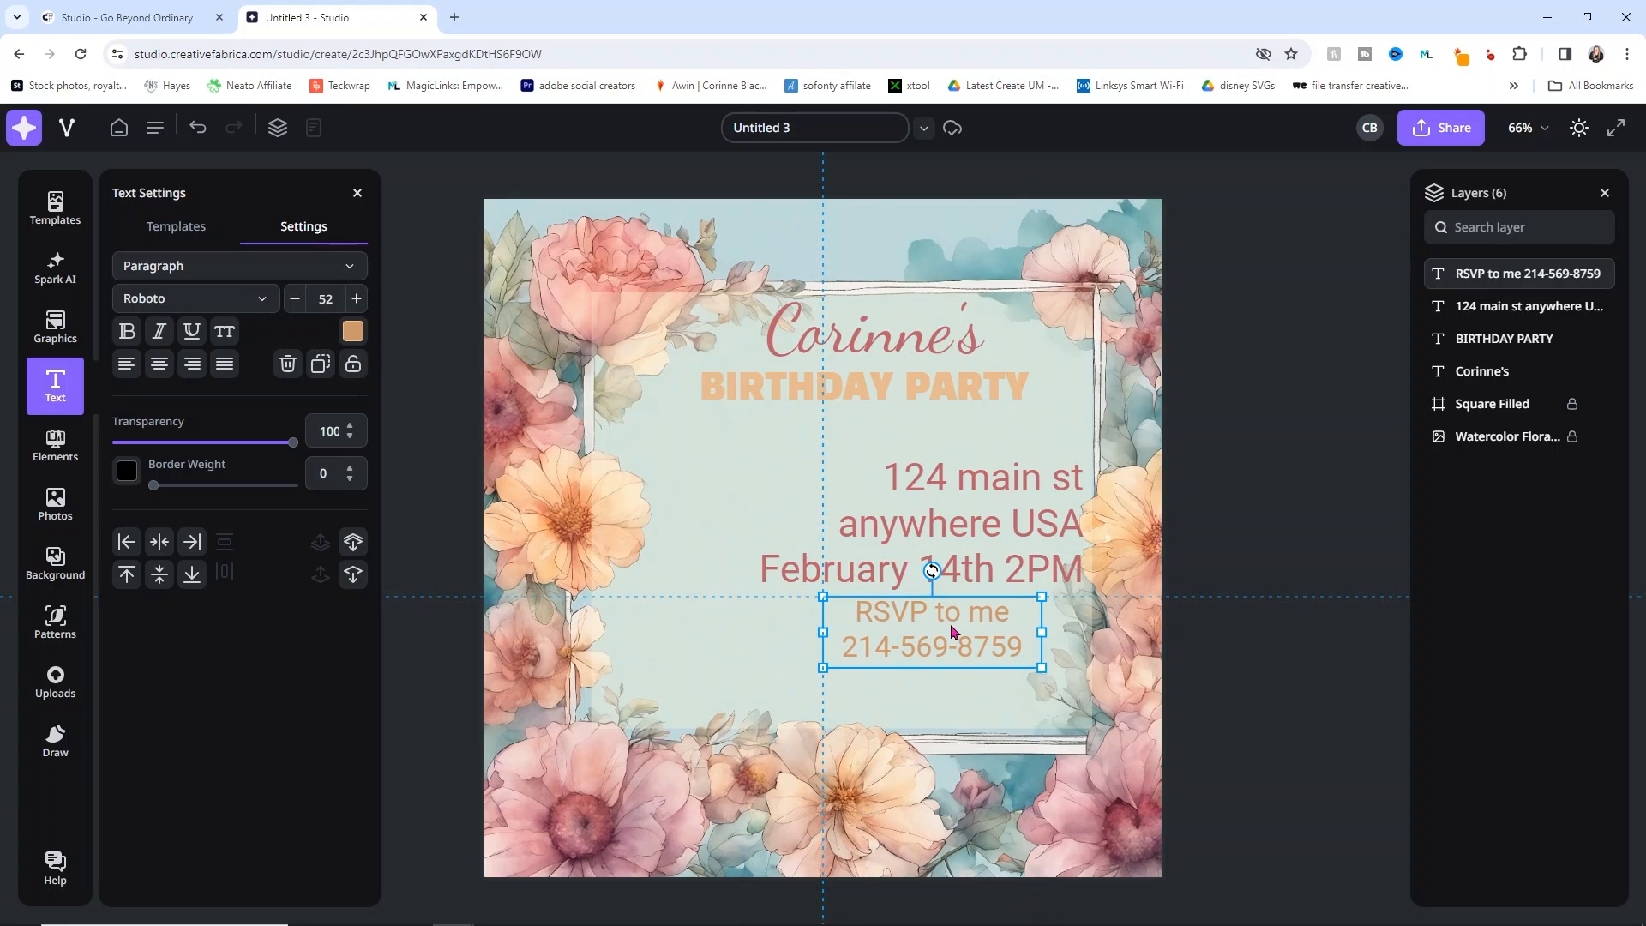
pyautogui.click(1229, 439)
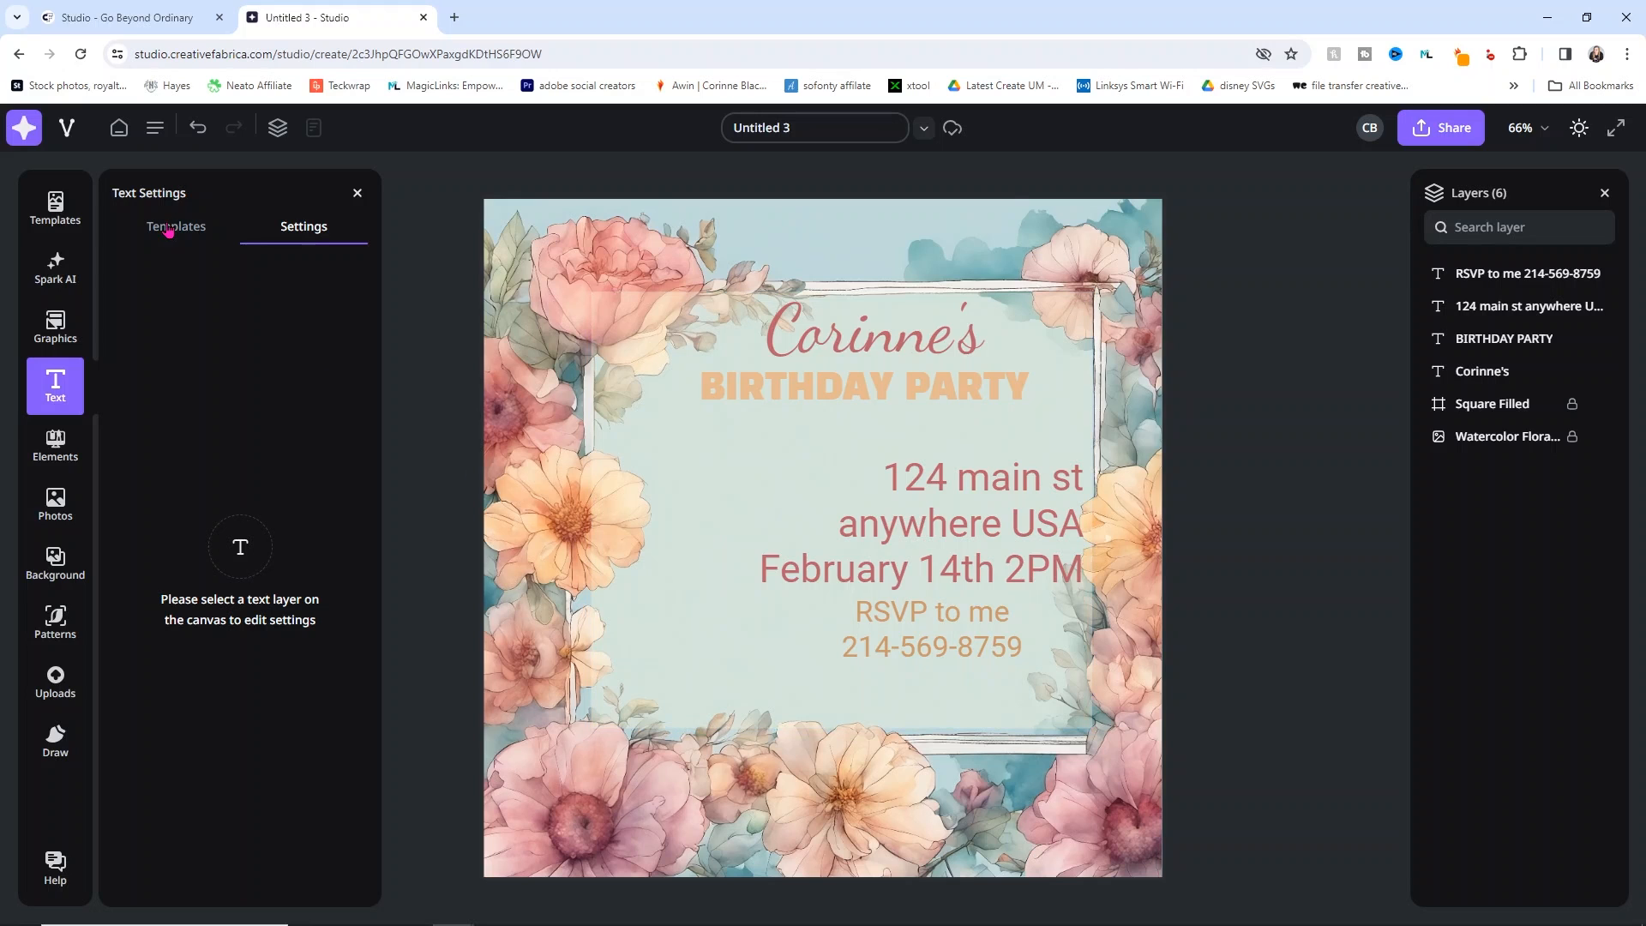
# Step: Generate pastel watercolor balloon images in Spark AI and add the fourth result
pyautogui.click(57, 291)
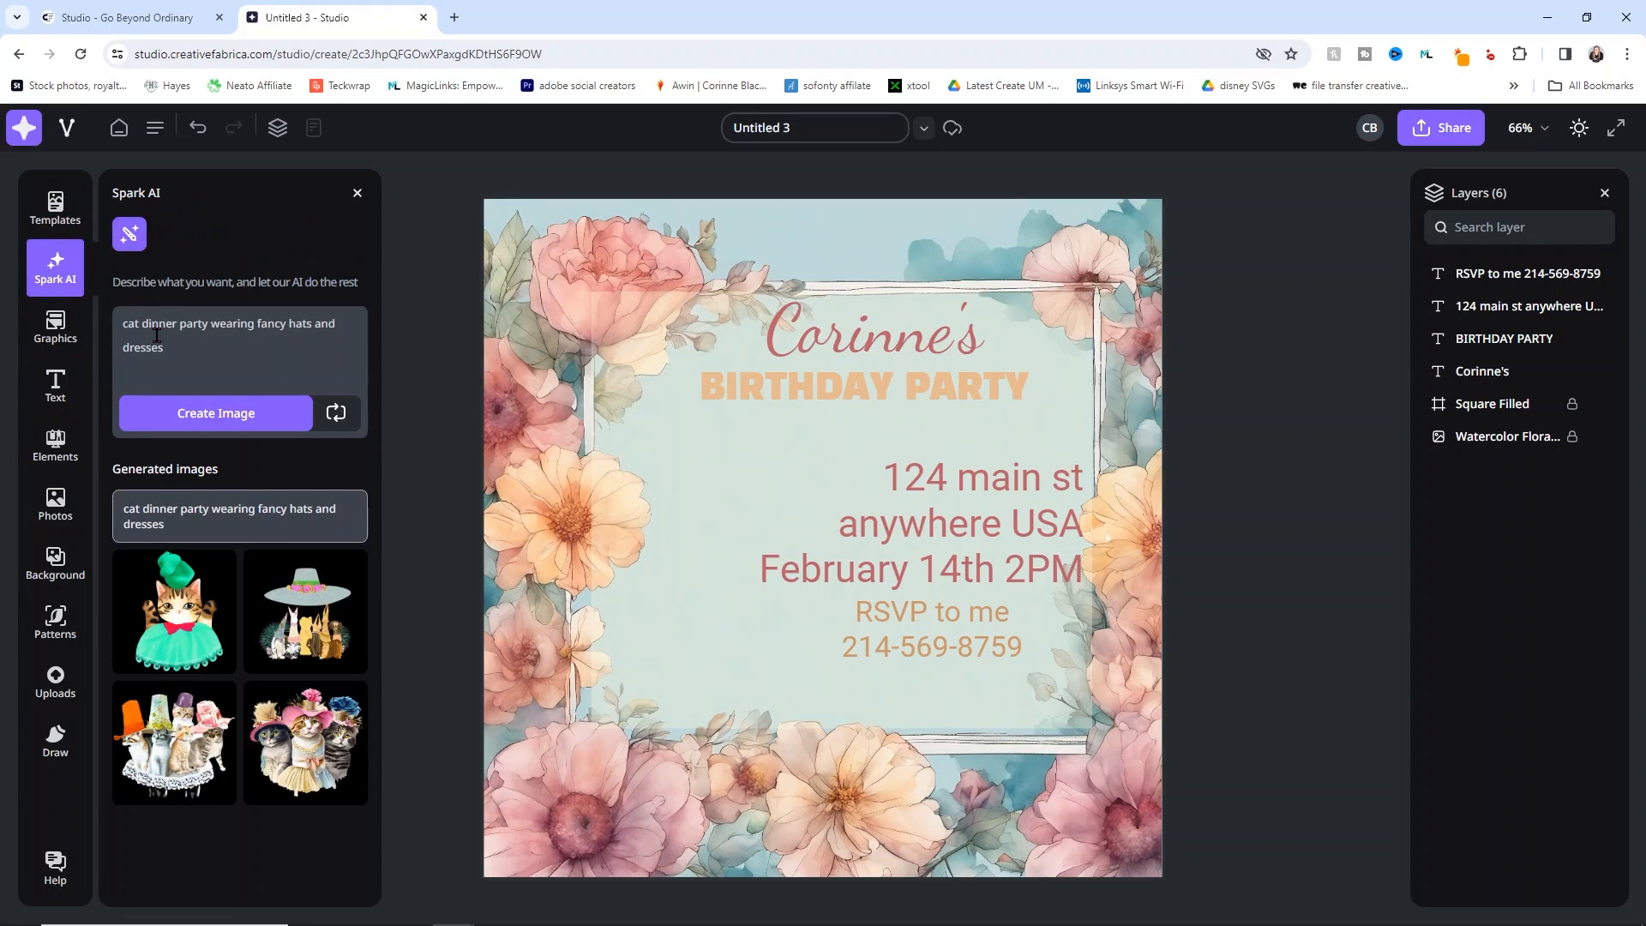
pyautogui.moveTo(164, 348); pyautogui.dragTo(114, 316)
pyautogui.press('BackSpace')
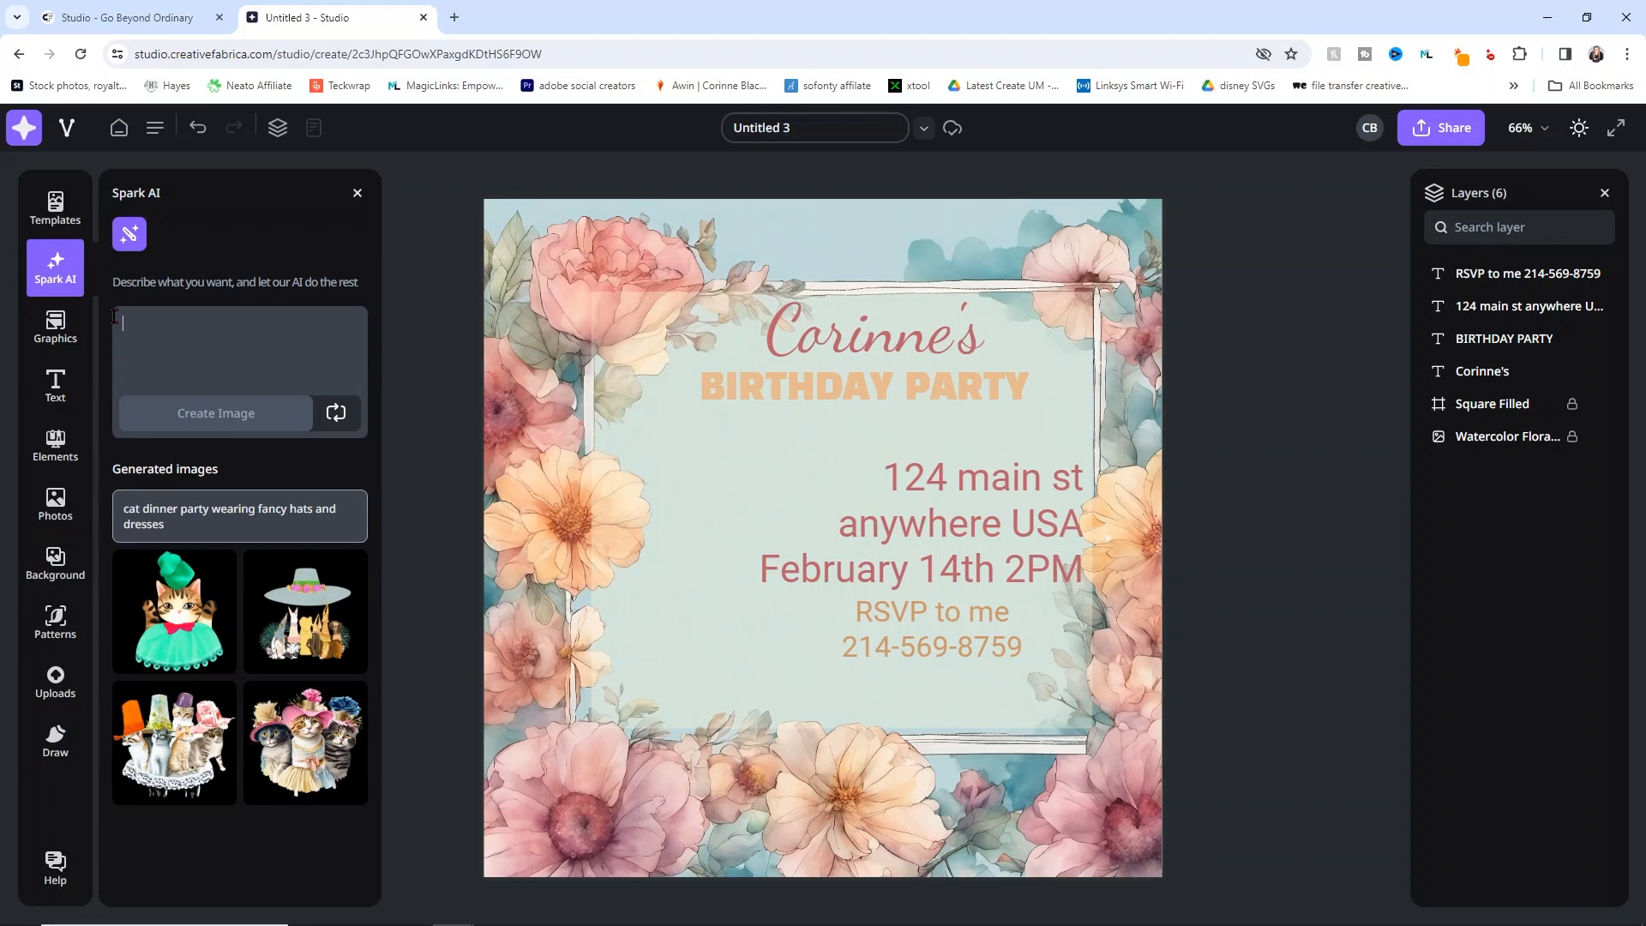
pyautogui.write('pas')
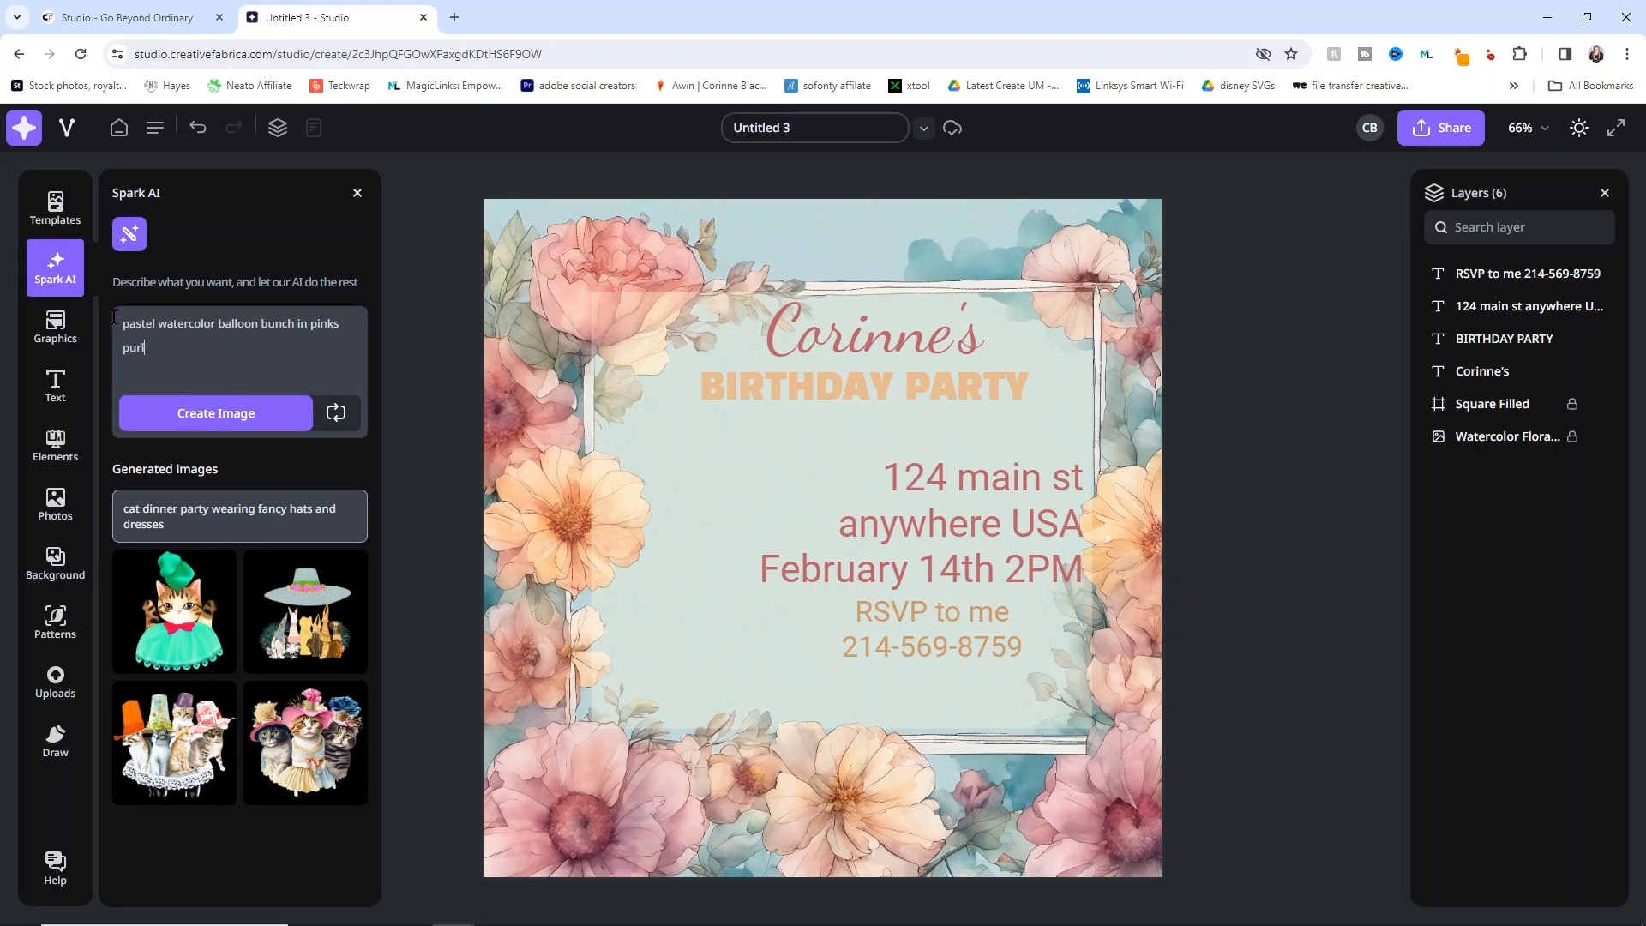
pyautogui.write('ples and yellows')
pyautogui.click(217, 431)
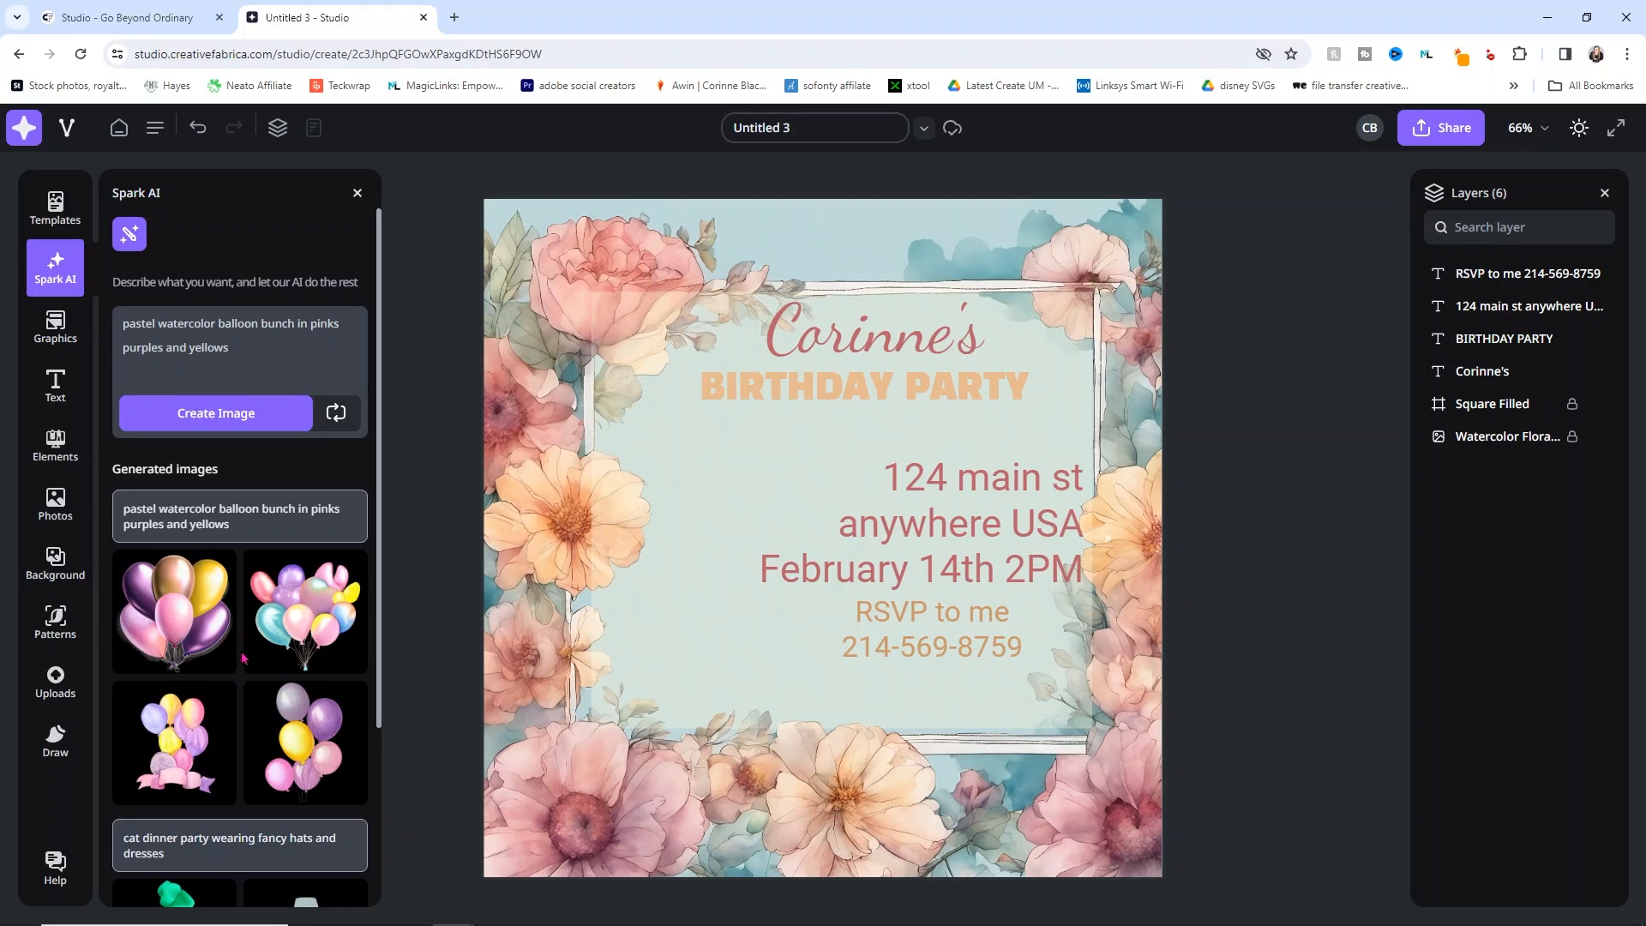
pyautogui.click(306, 742)
# Step: Scale the balloons down, flip them, place them left of the address, 61% transparency
pyautogui.moveTo(815, 574); pyautogui.dragTo(715, 610)
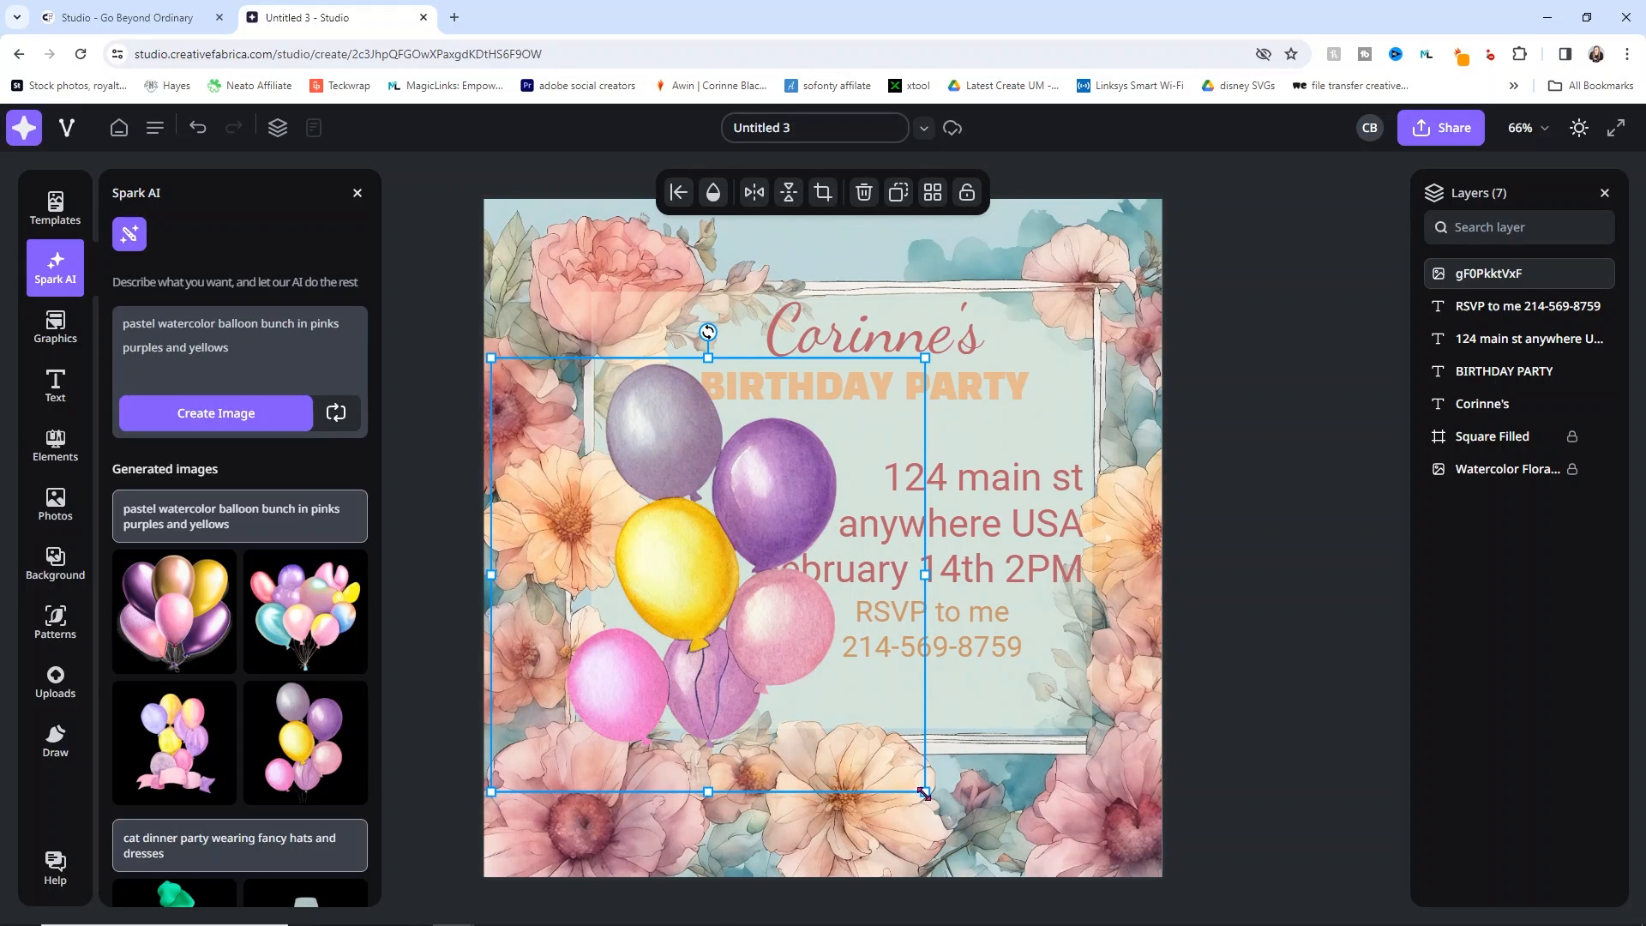
pyautogui.moveTo(924, 790); pyautogui.dragTo(748, 639)
pyautogui.moveTo(658, 524); pyautogui.dragTo(720, 618)
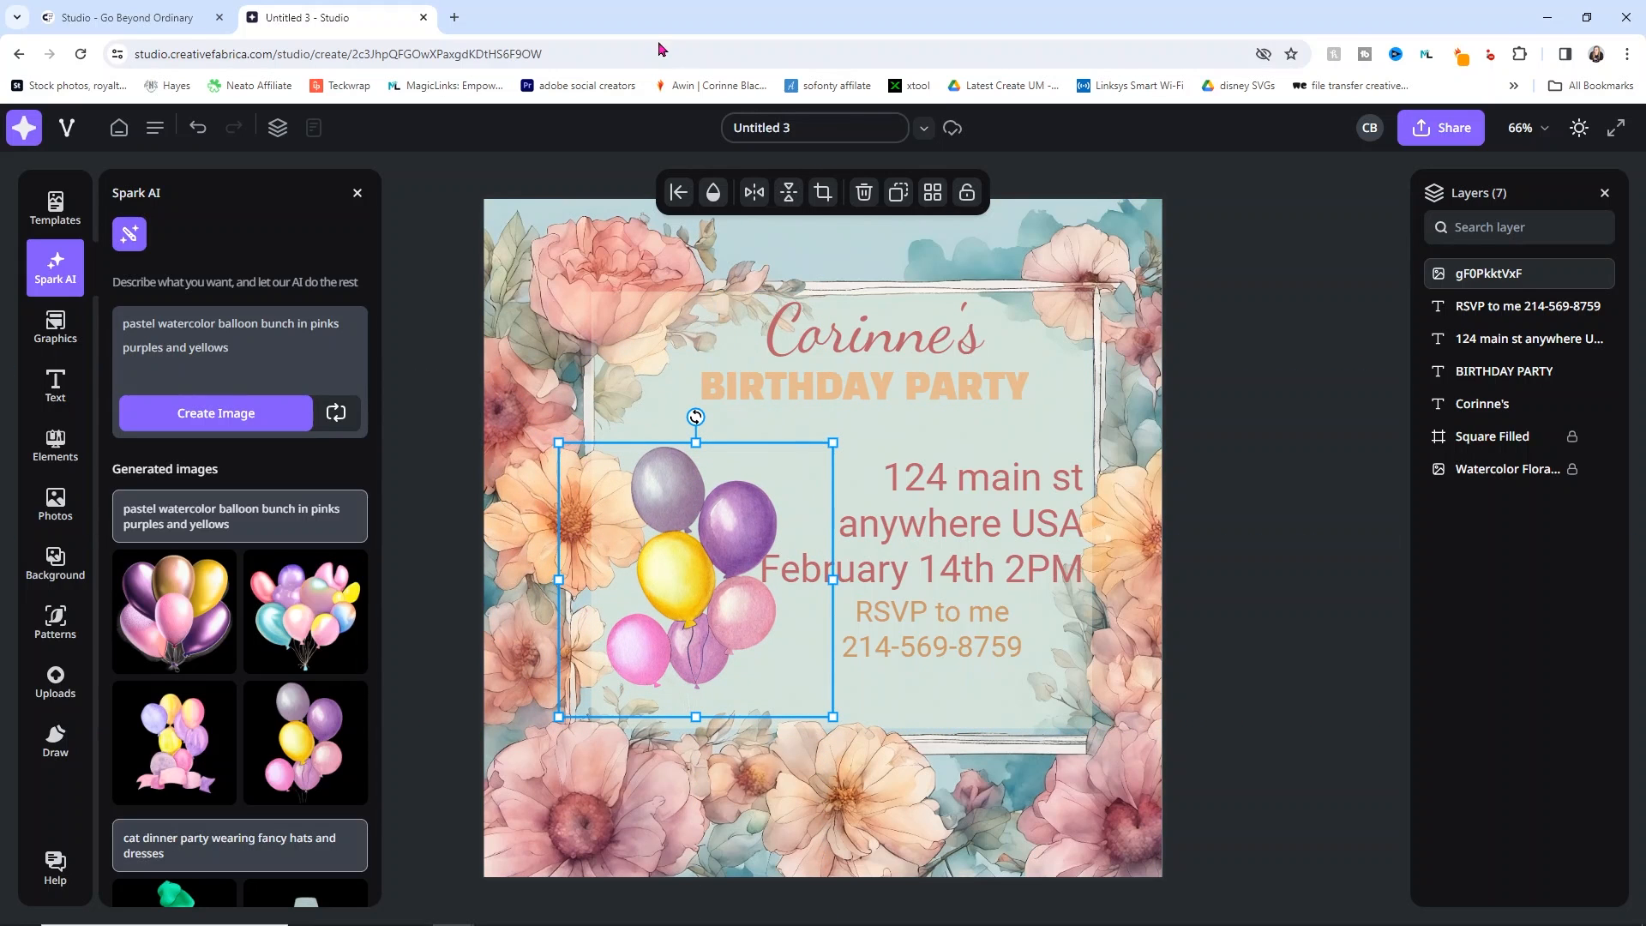
pyautogui.click(754, 192)
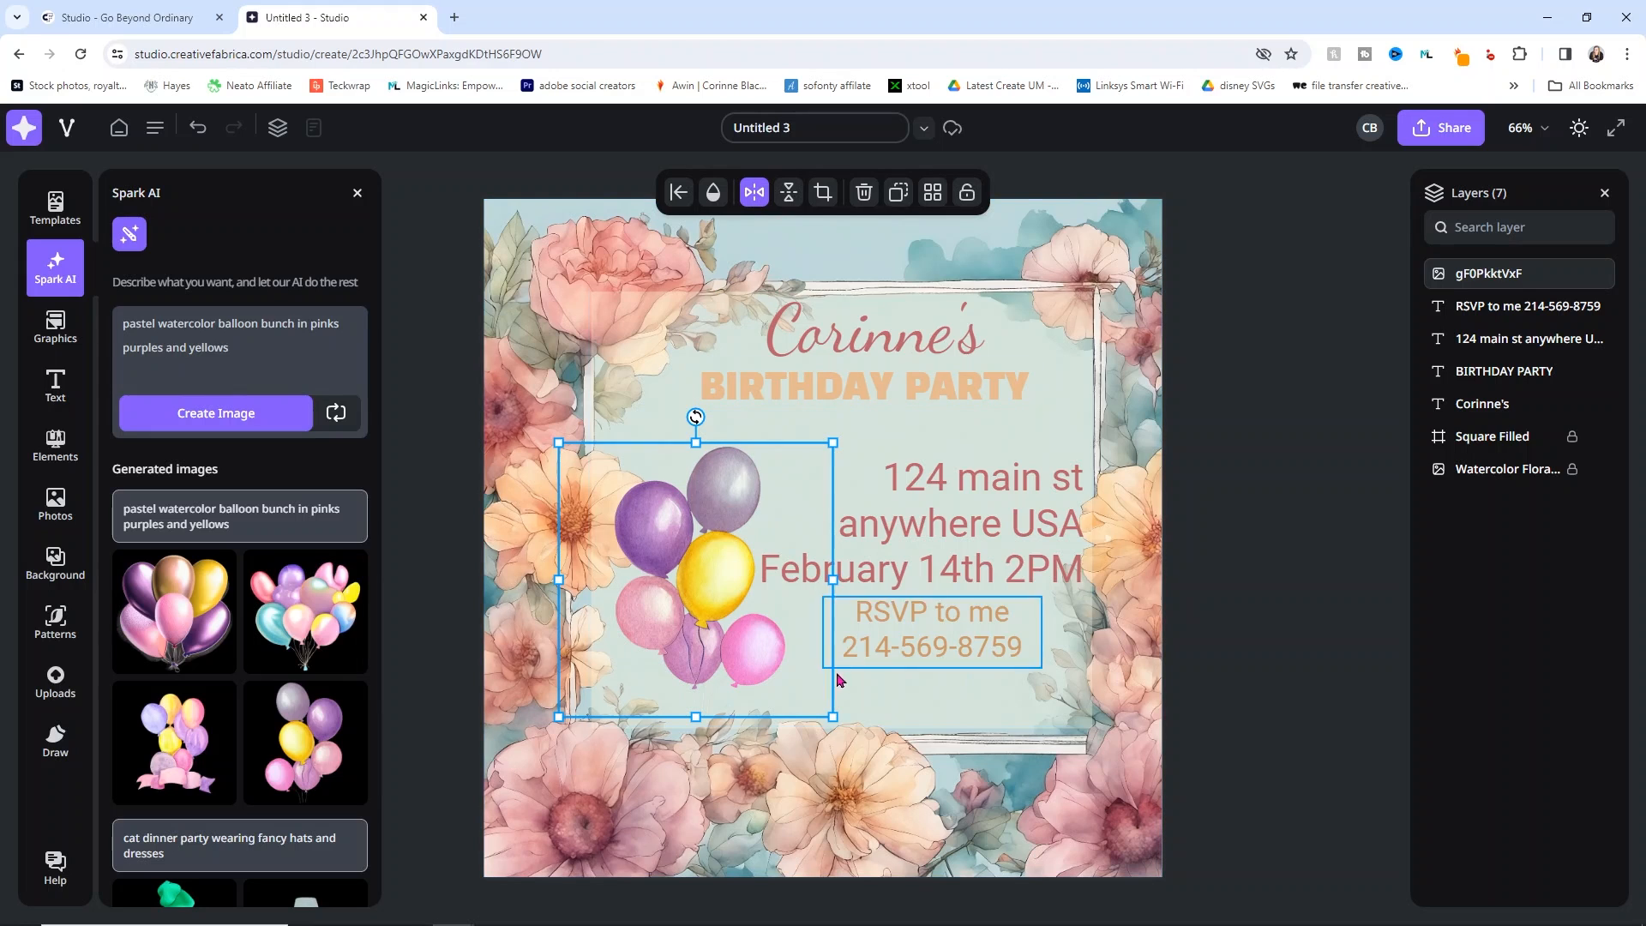
pyautogui.moveTo(832, 717); pyautogui.dragTo(780, 664)
pyautogui.moveTo(699, 619); pyautogui.dragTo(731, 663)
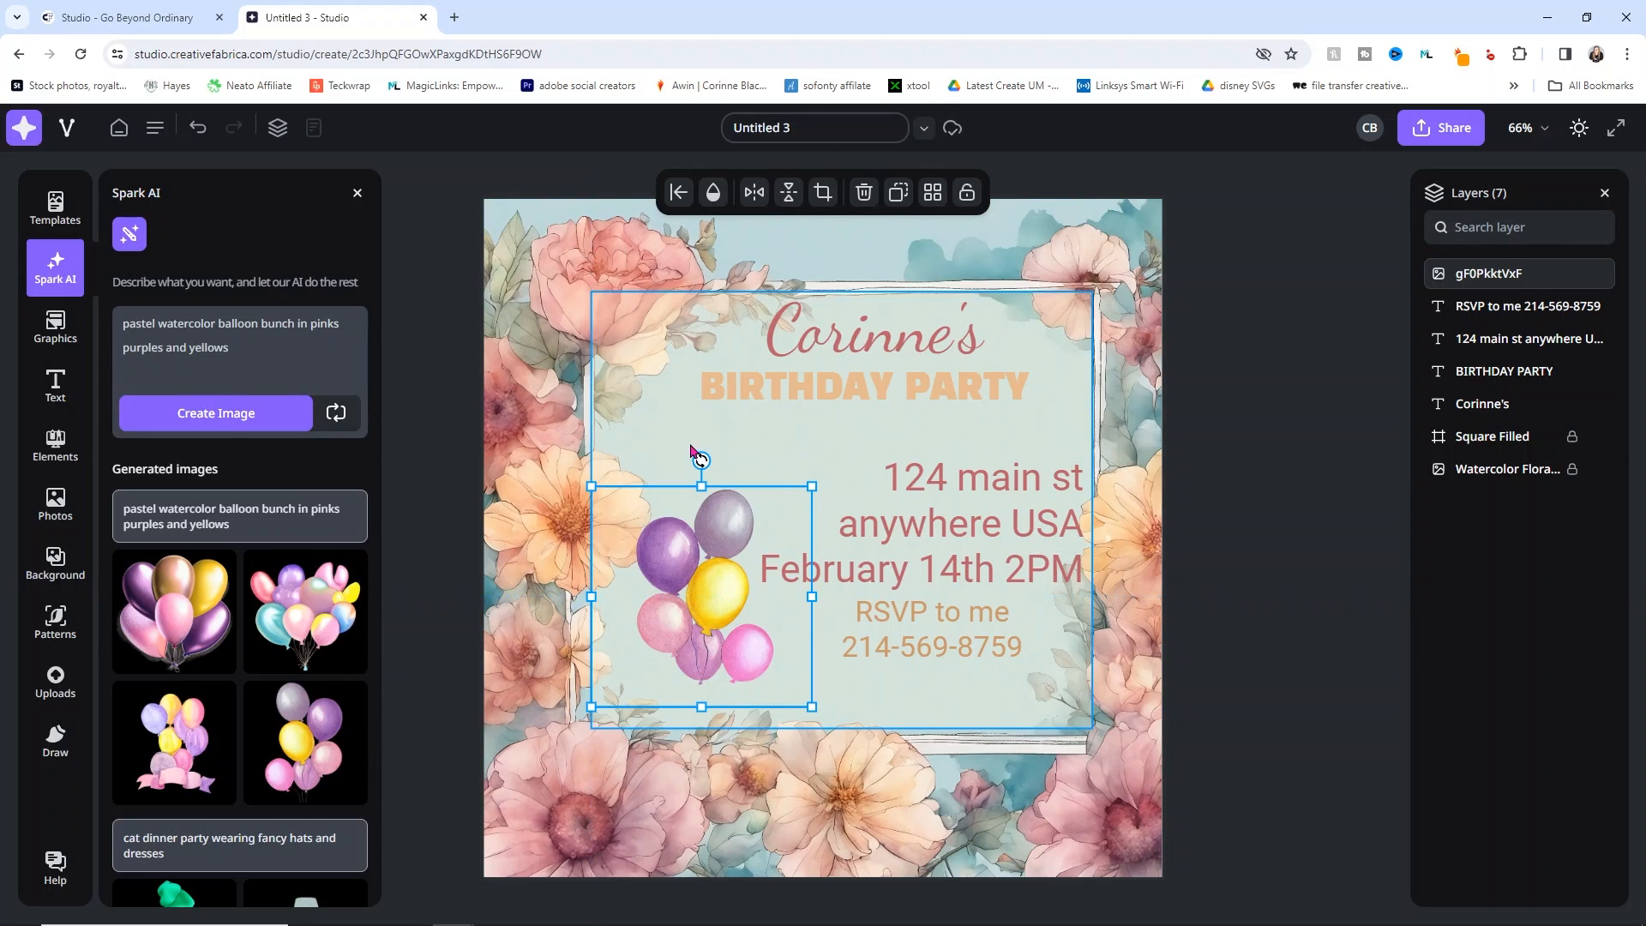
pyautogui.click(713, 192)
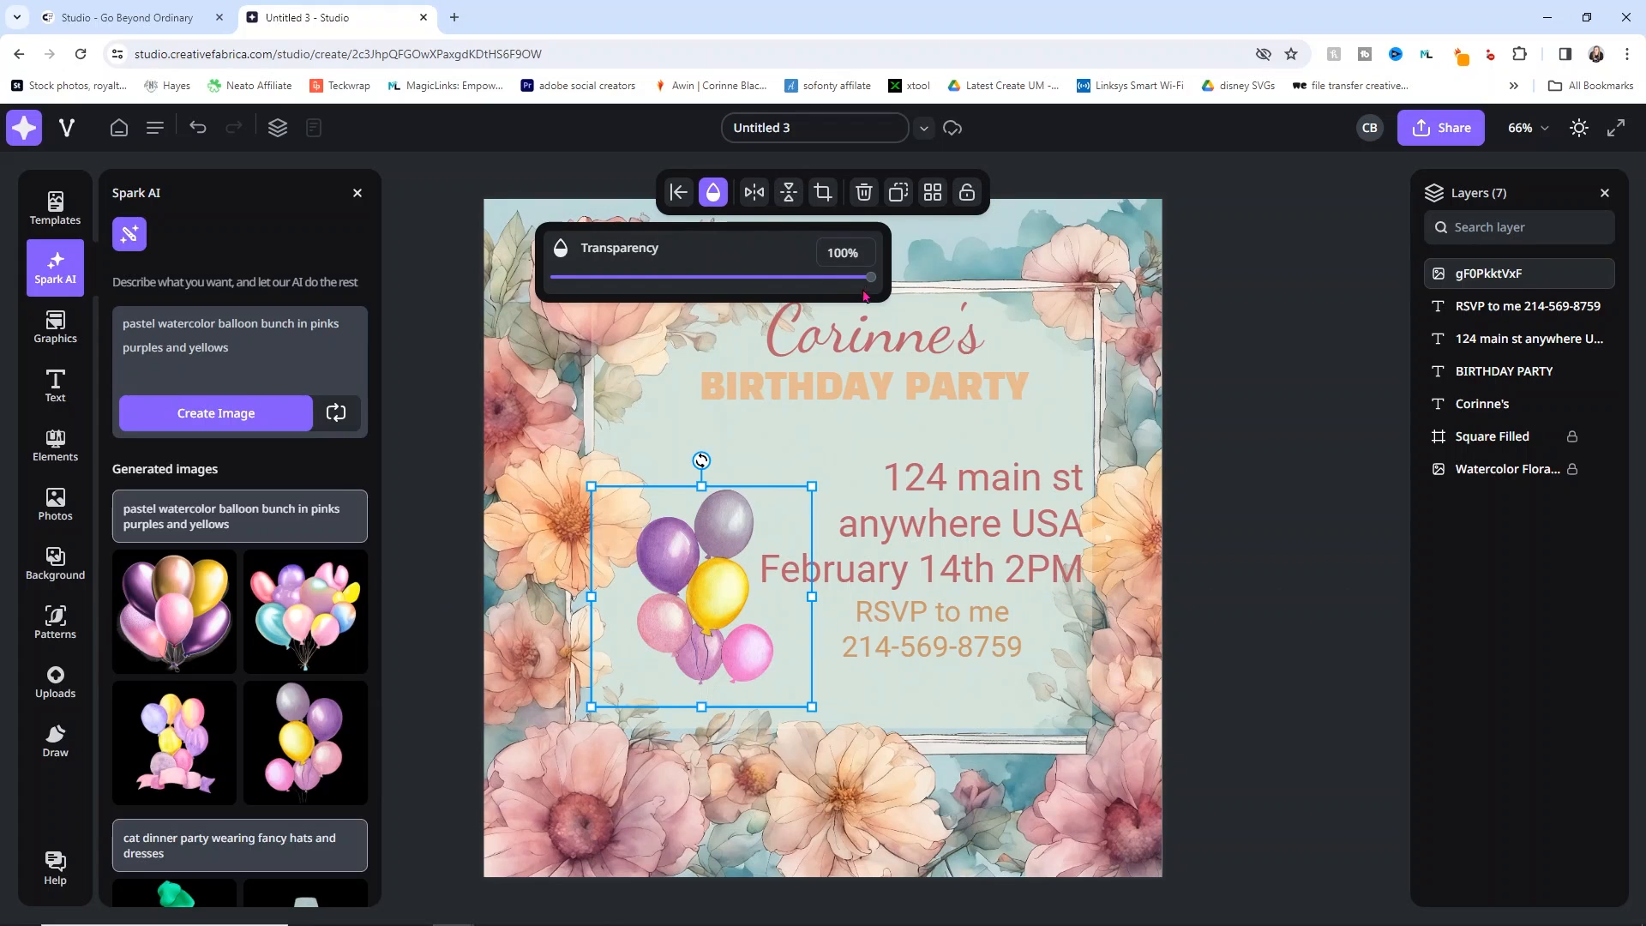
pyautogui.moveTo(866, 281); pyautogui.dragTo(747, 281)
pyautogui.click(1266, 399)
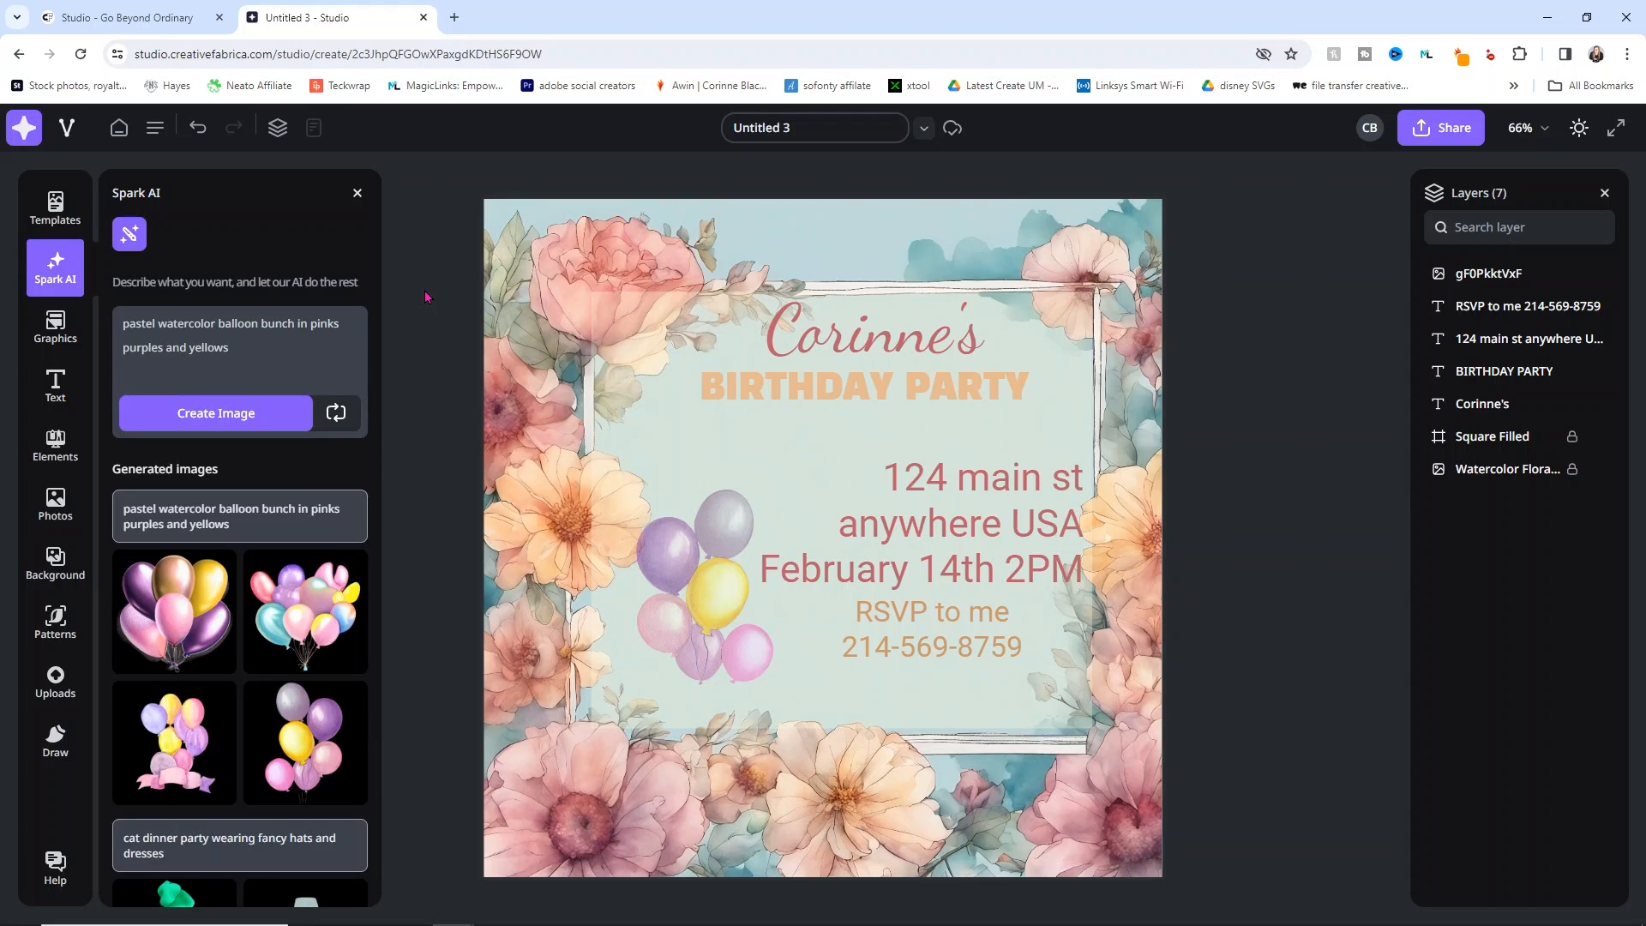
# Step: Change the BIRTHDAY PARTY heading and the RSVP text to the lavender swatch
pyautogui.click(870, 384)
pyautogui.click(352, 331)
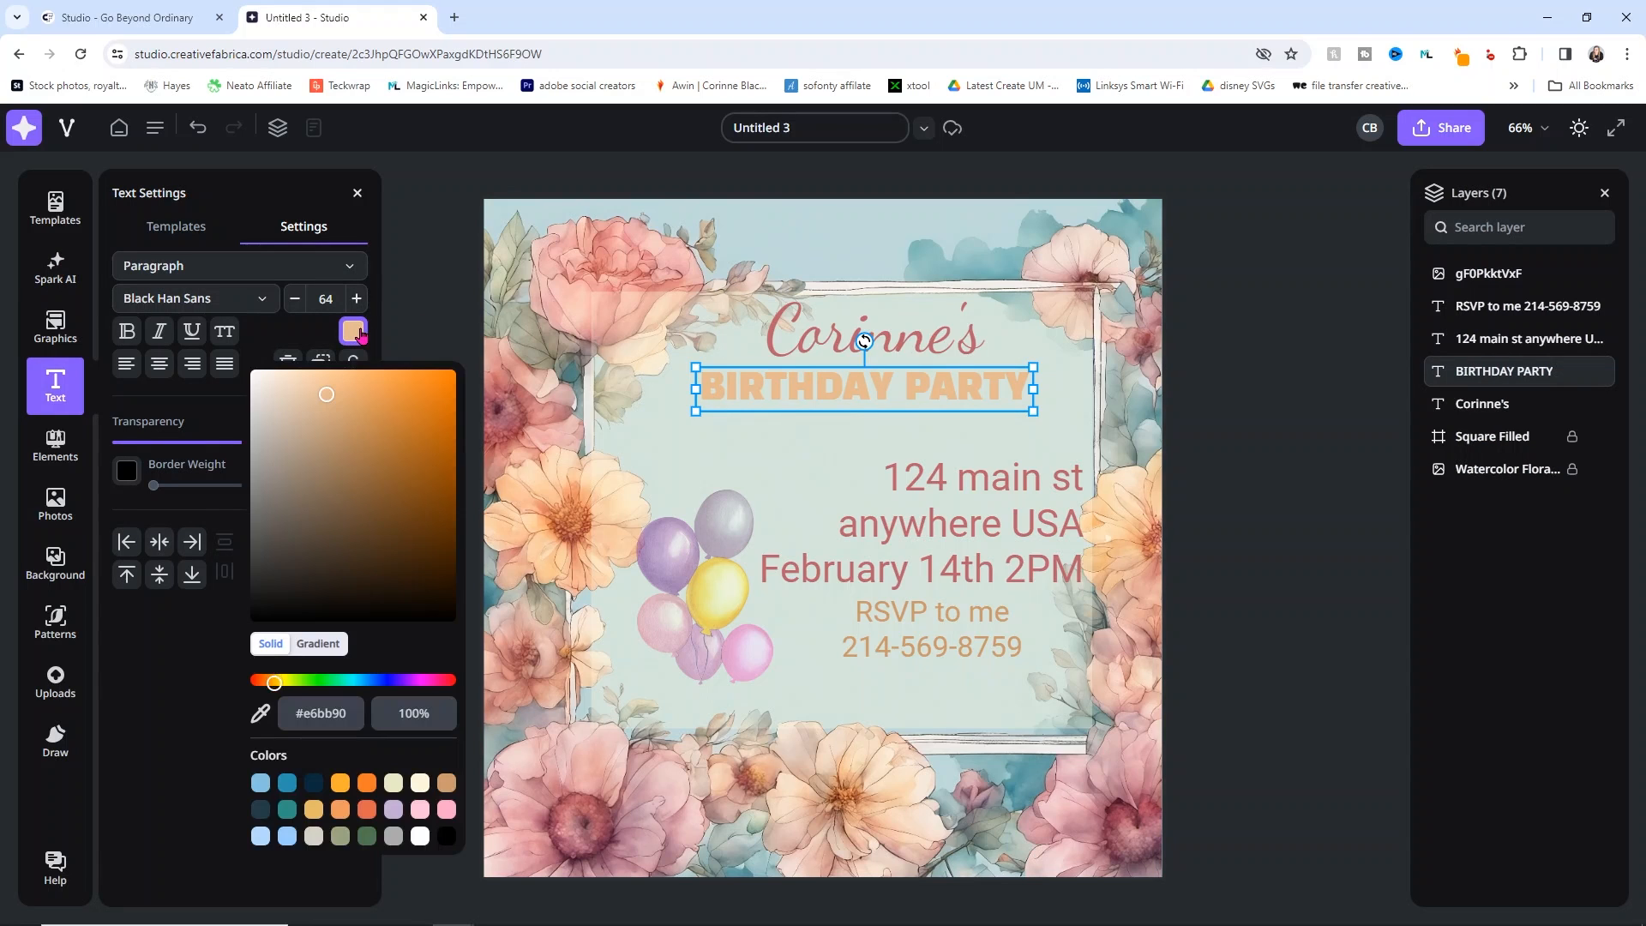
pyautogui.click(395, 814)
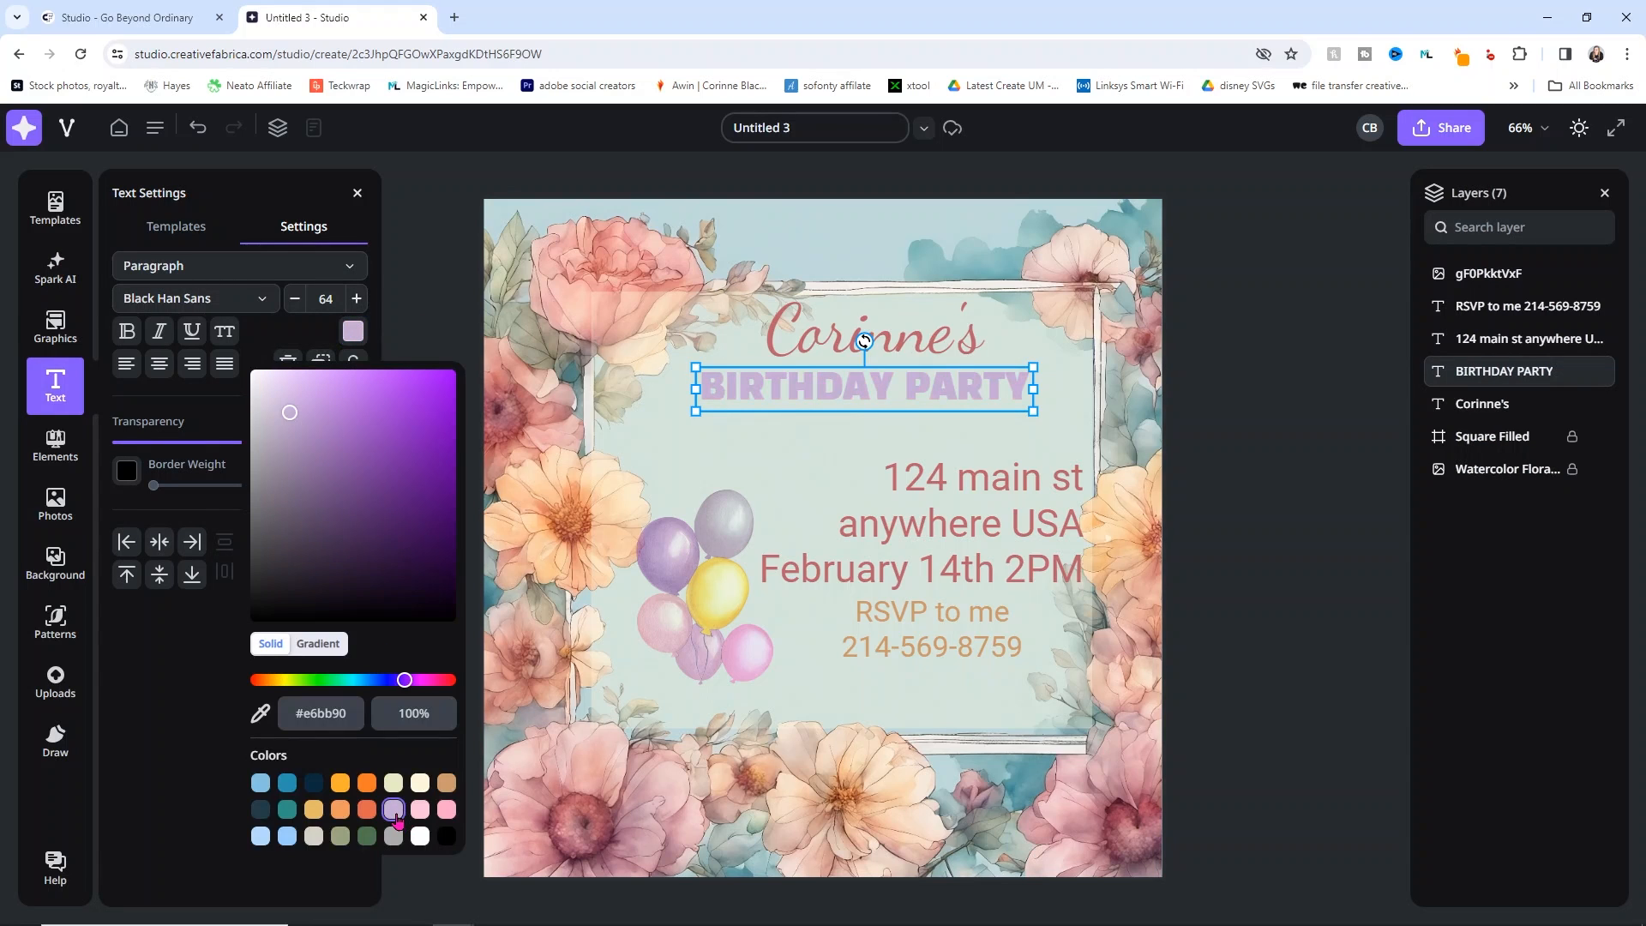
pyautogui.click(892, 615)
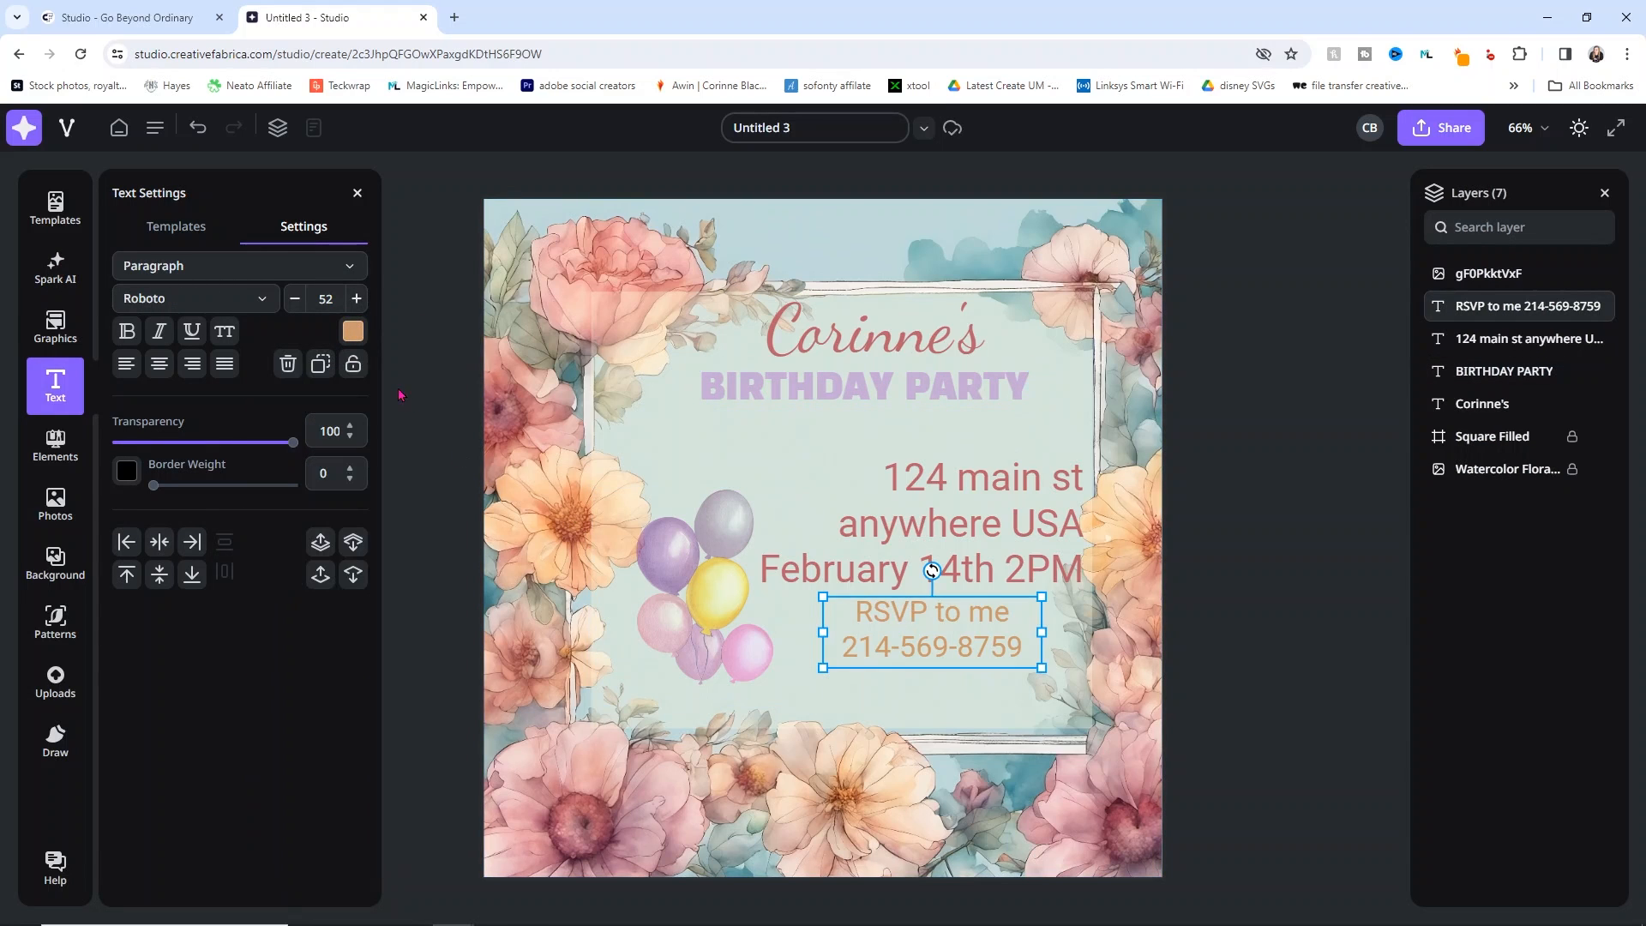
pyautogui.click(353, 331)
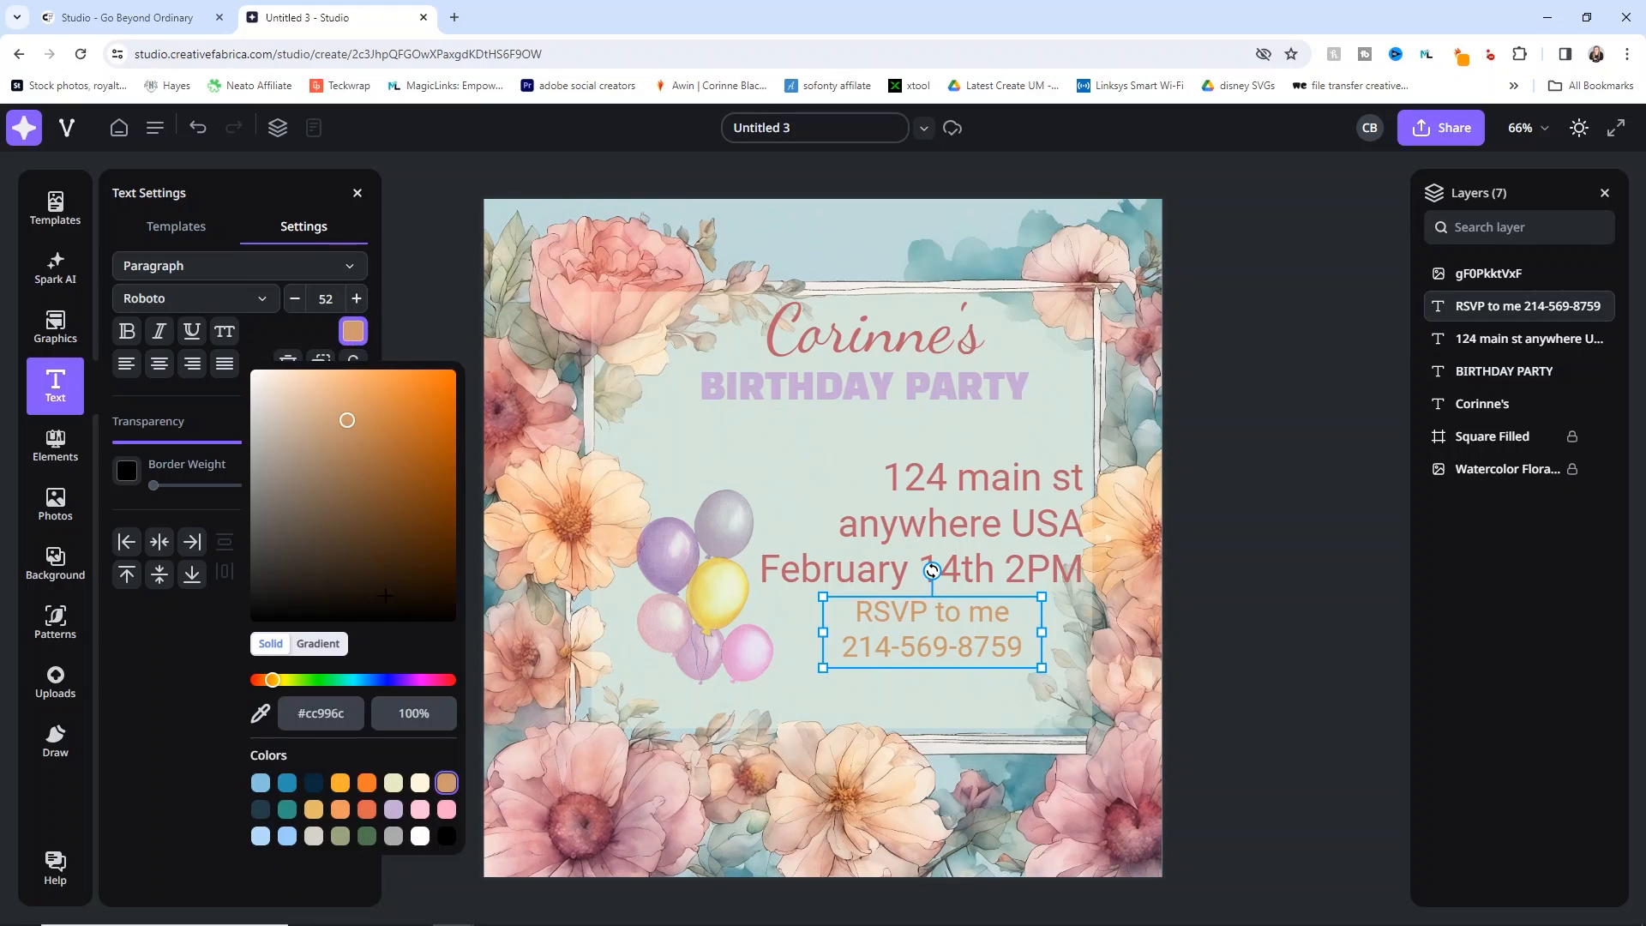
pyautogui.click(395, 811)
pyautogui.click(1256, 454)
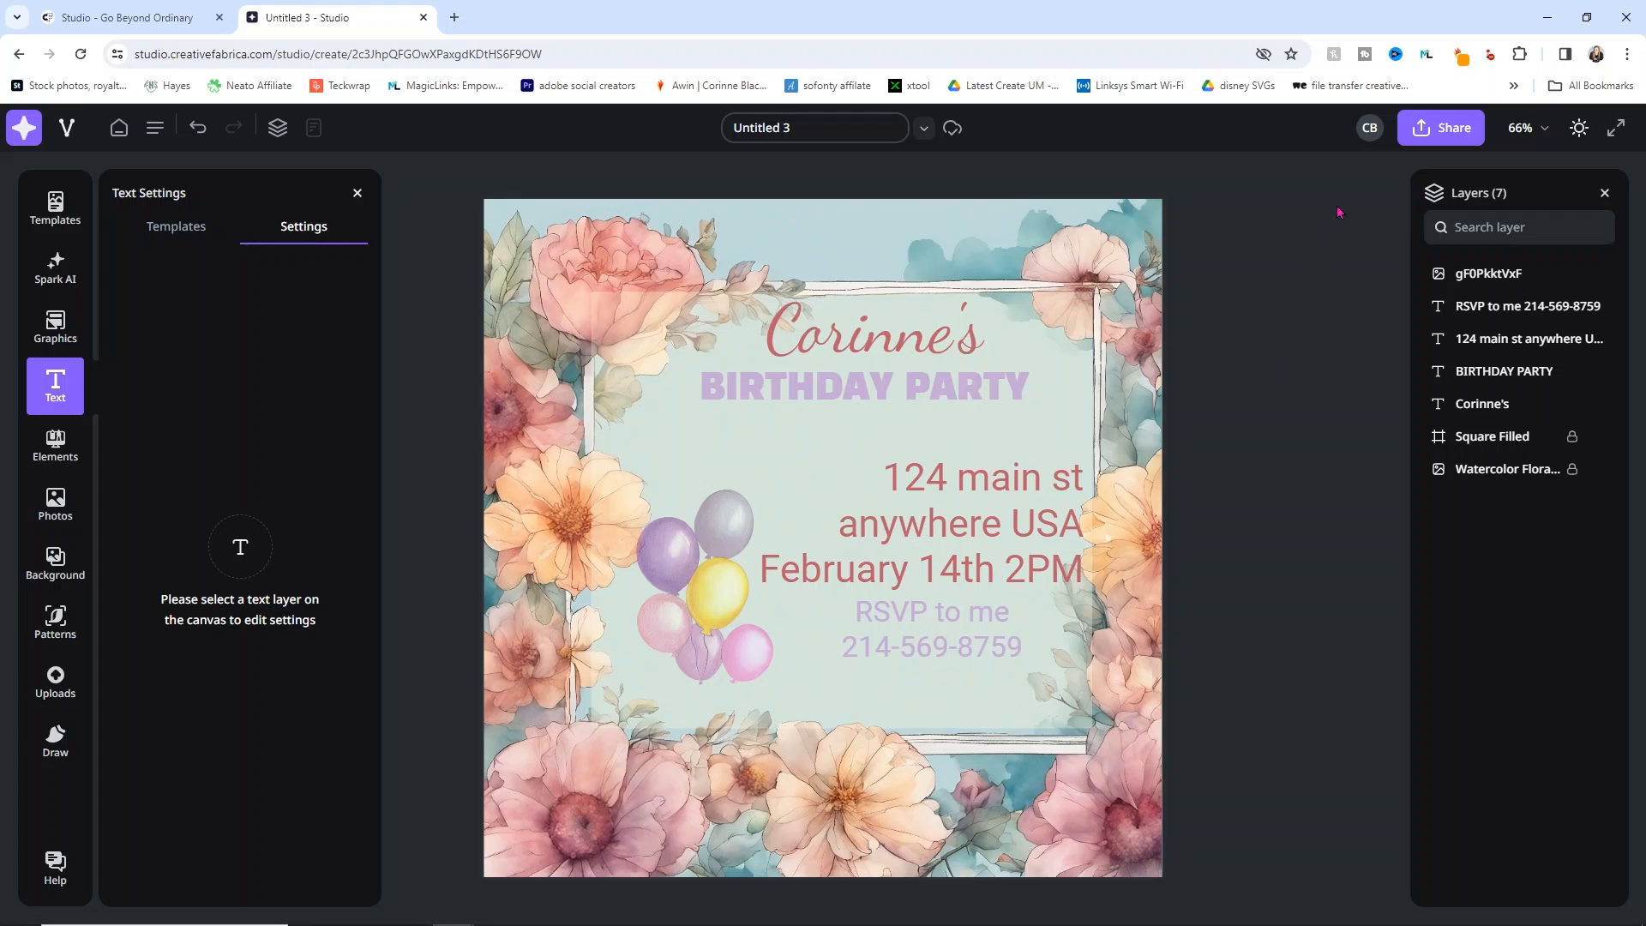
# Step: Download the design as 'birthday invite.pdf' and open it in a browser tab
pyautogui.click(1414, 130)
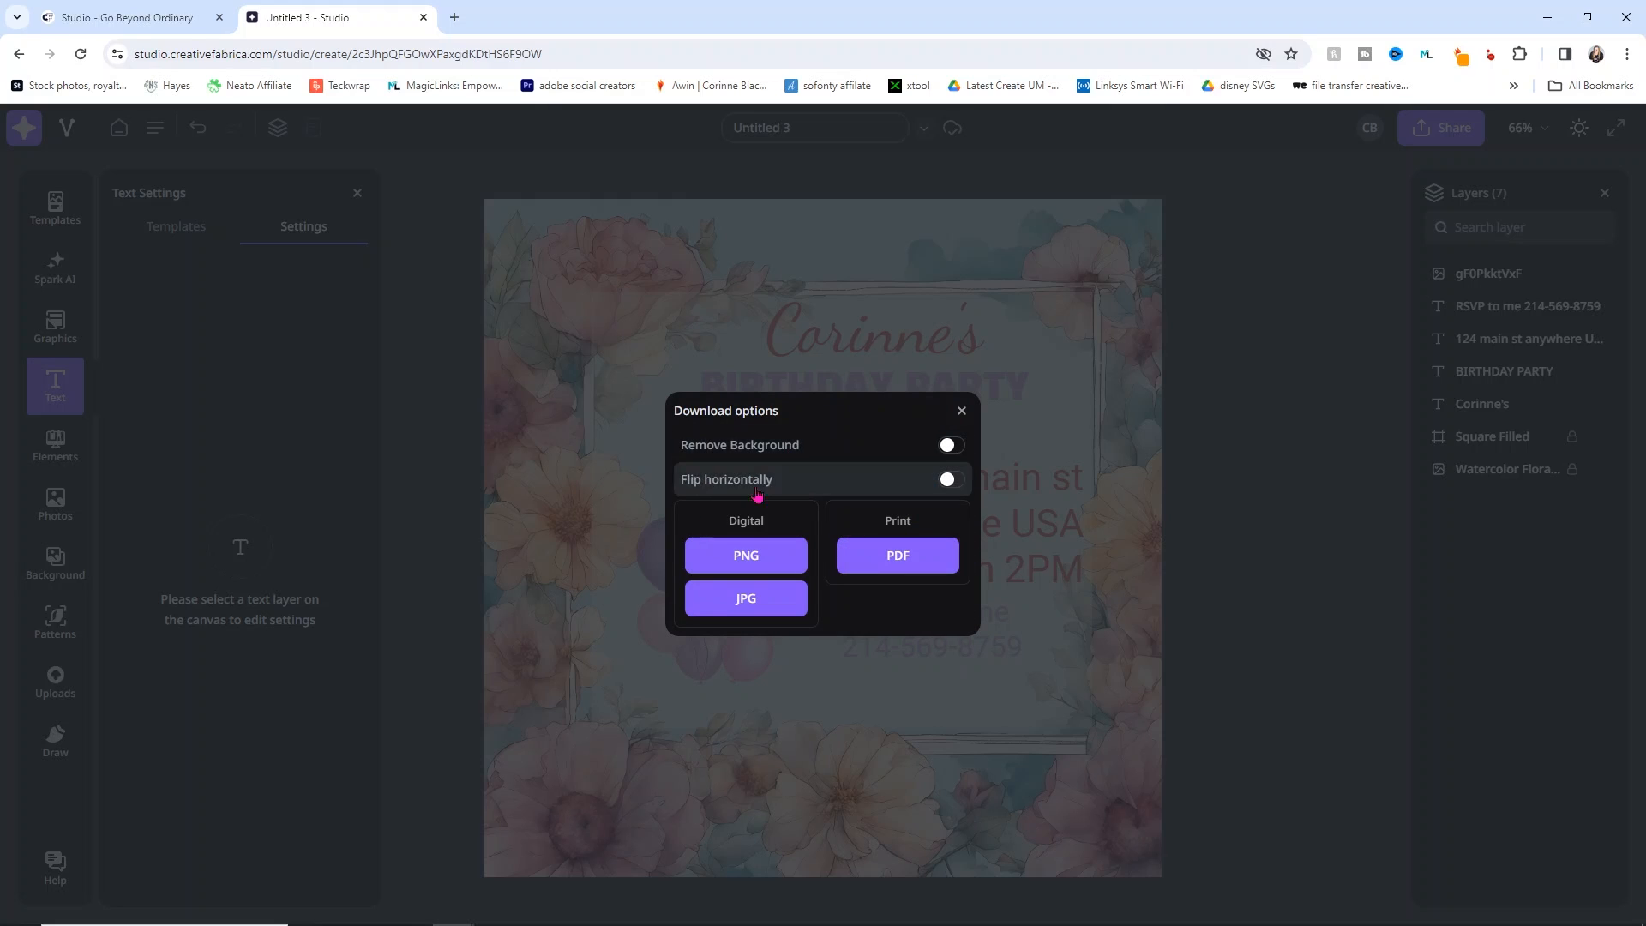
pyautogui.click(914, 559)
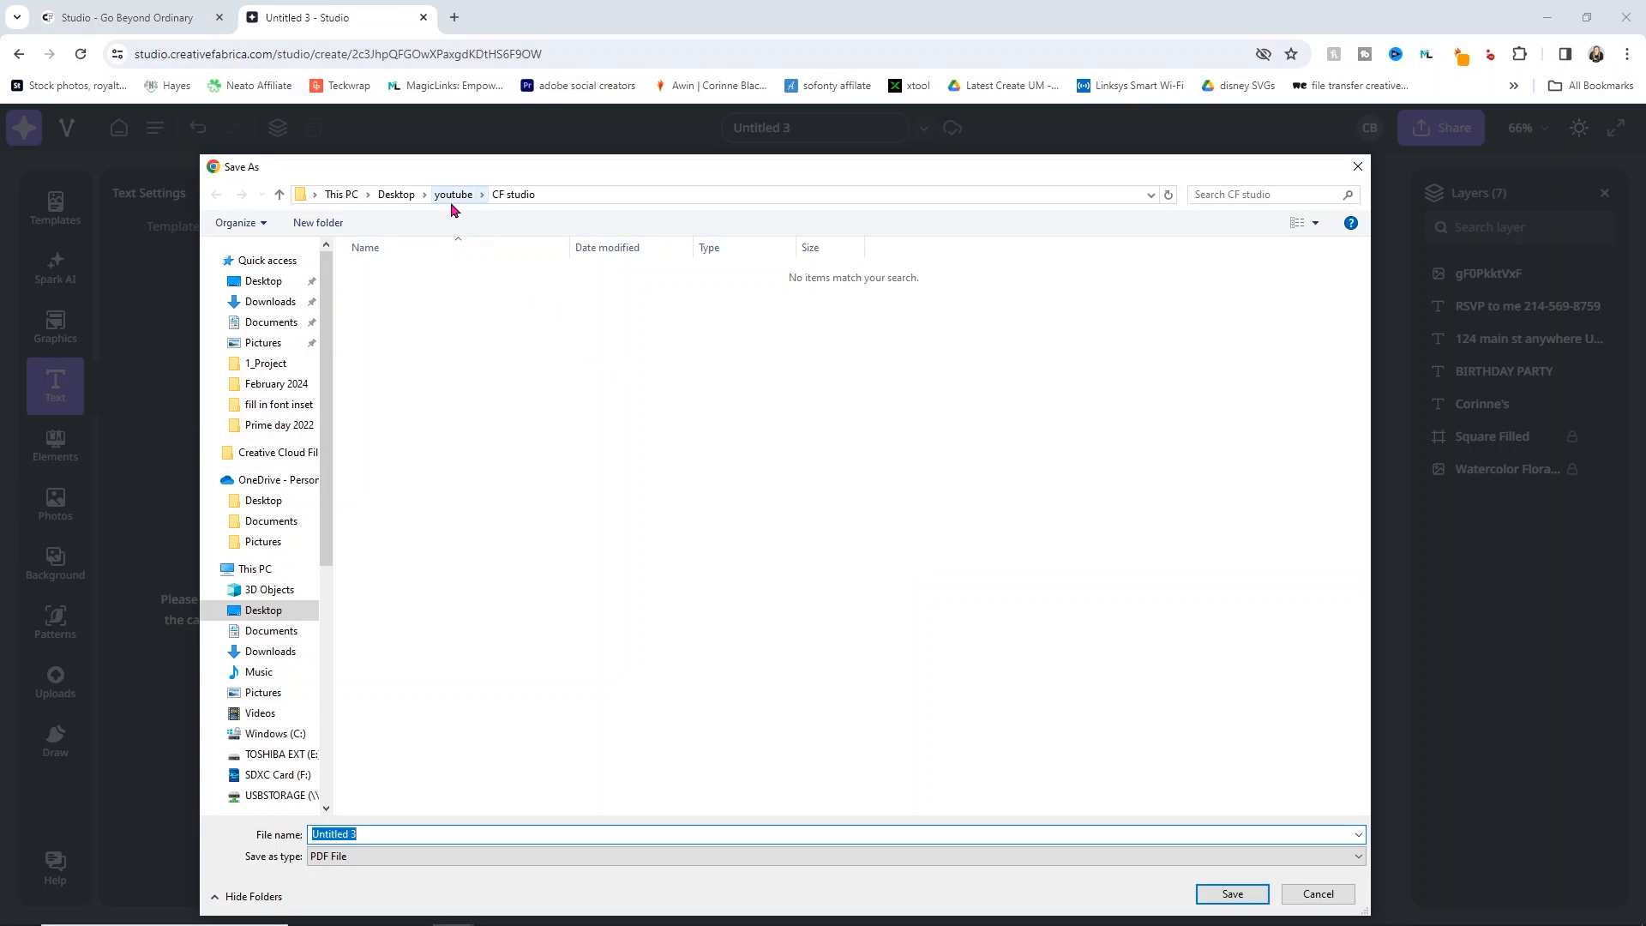
pyautogui.write('birthday inci')
pyautogui.press('BackSpace')
pyautogui.press('BackSpace')
pyautogui.write('vit')
pyautogui.click(1234, 893)
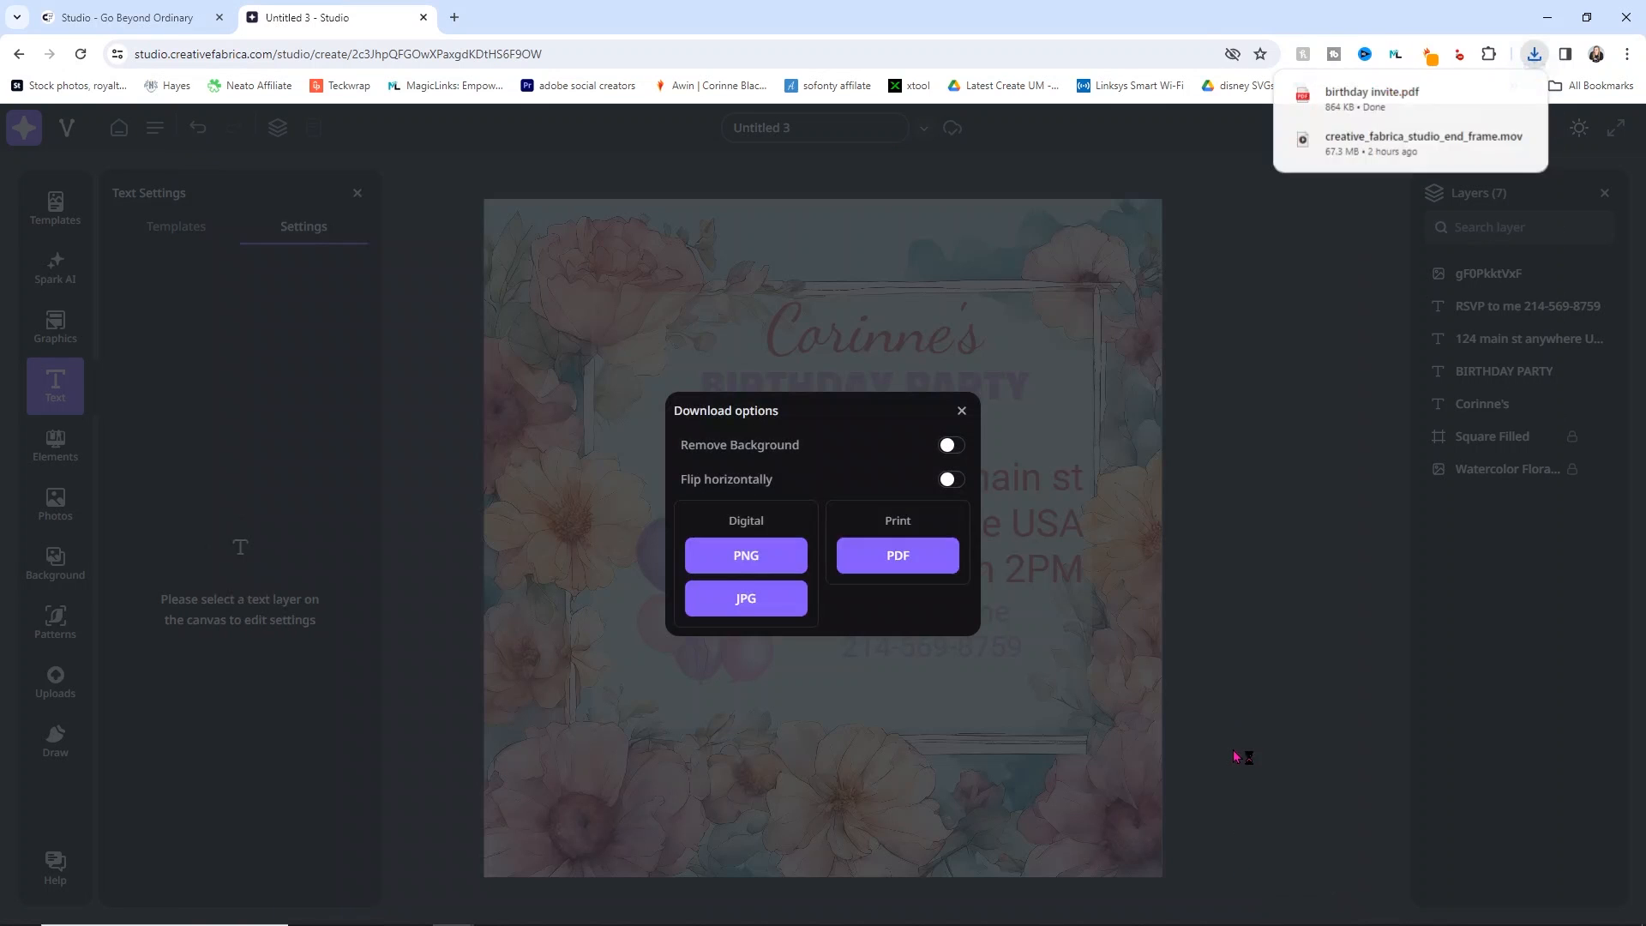
pyautogui.click(1341, 100)
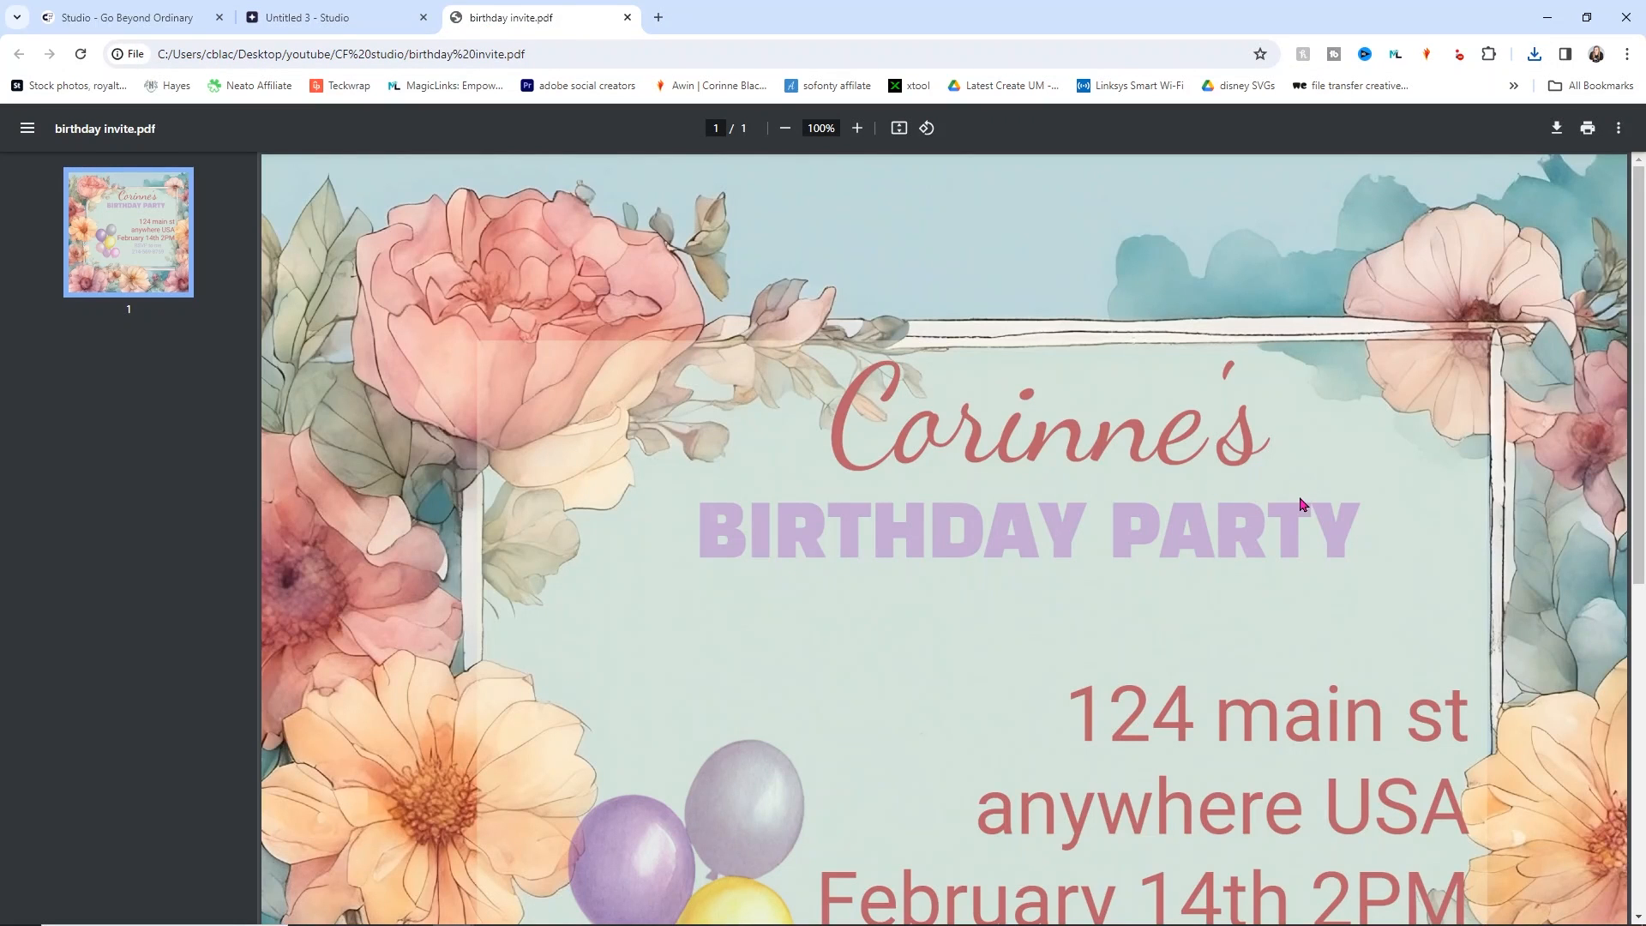
# Step: Set printing to colour with a custom scale of 26, then cancel the print
pyautogui.click(1588, 128)
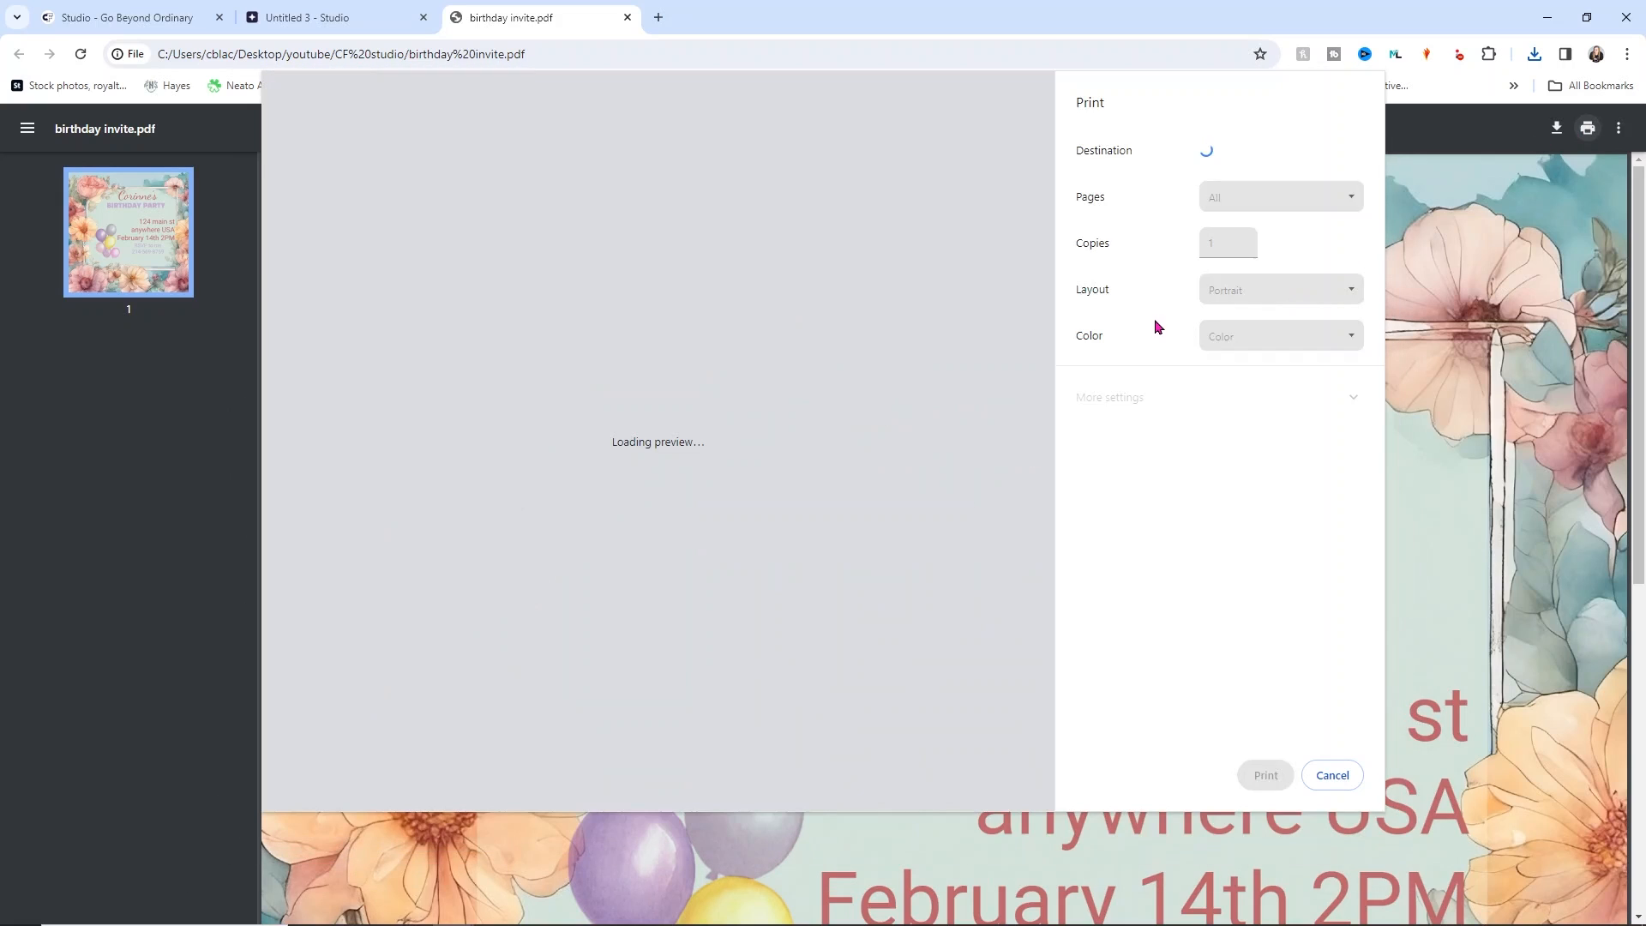
pyautogui.click(1245, 292)
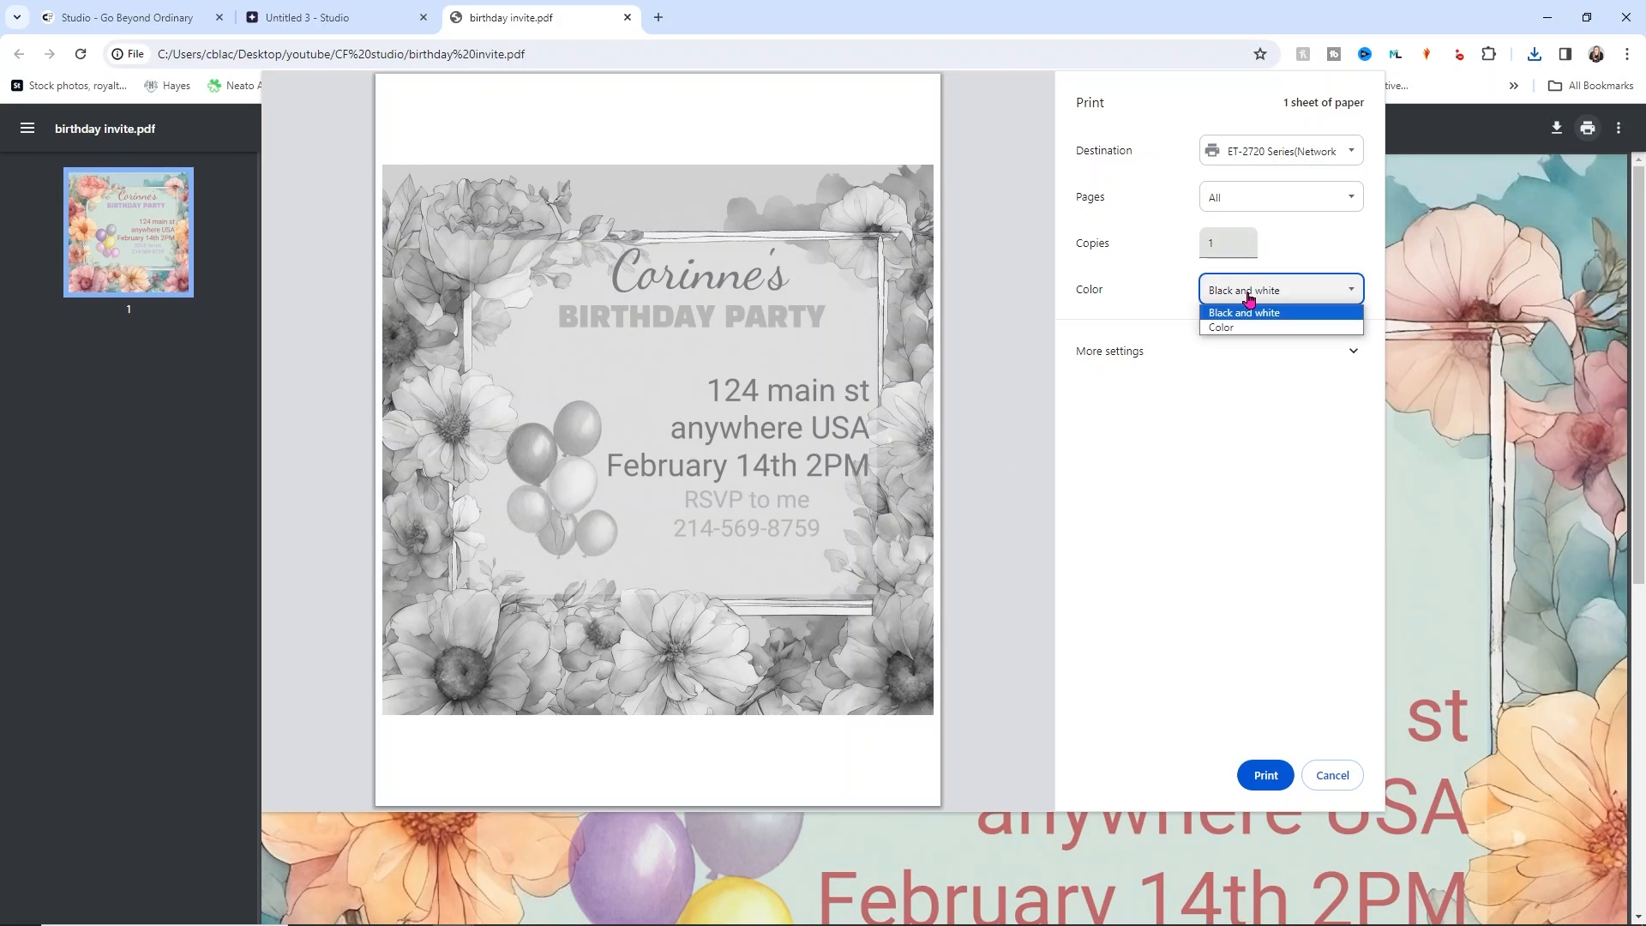
pyautogui.click(1255, 318)
pyautogui.click(1201, 354)
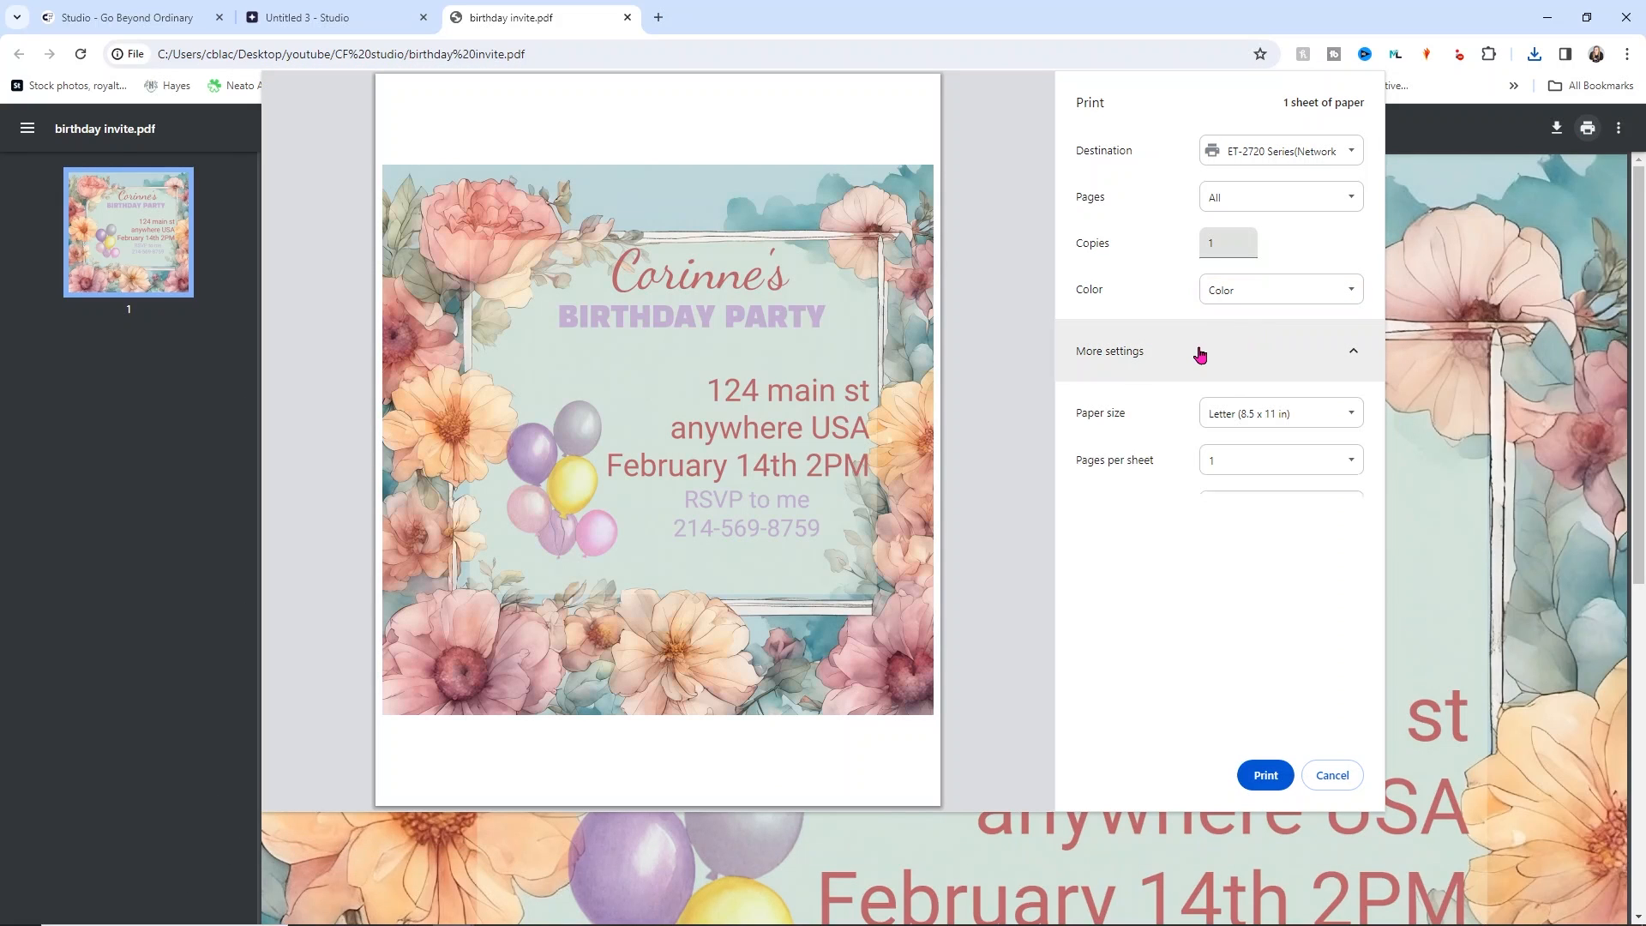
pyautogui.click(1277, 517)
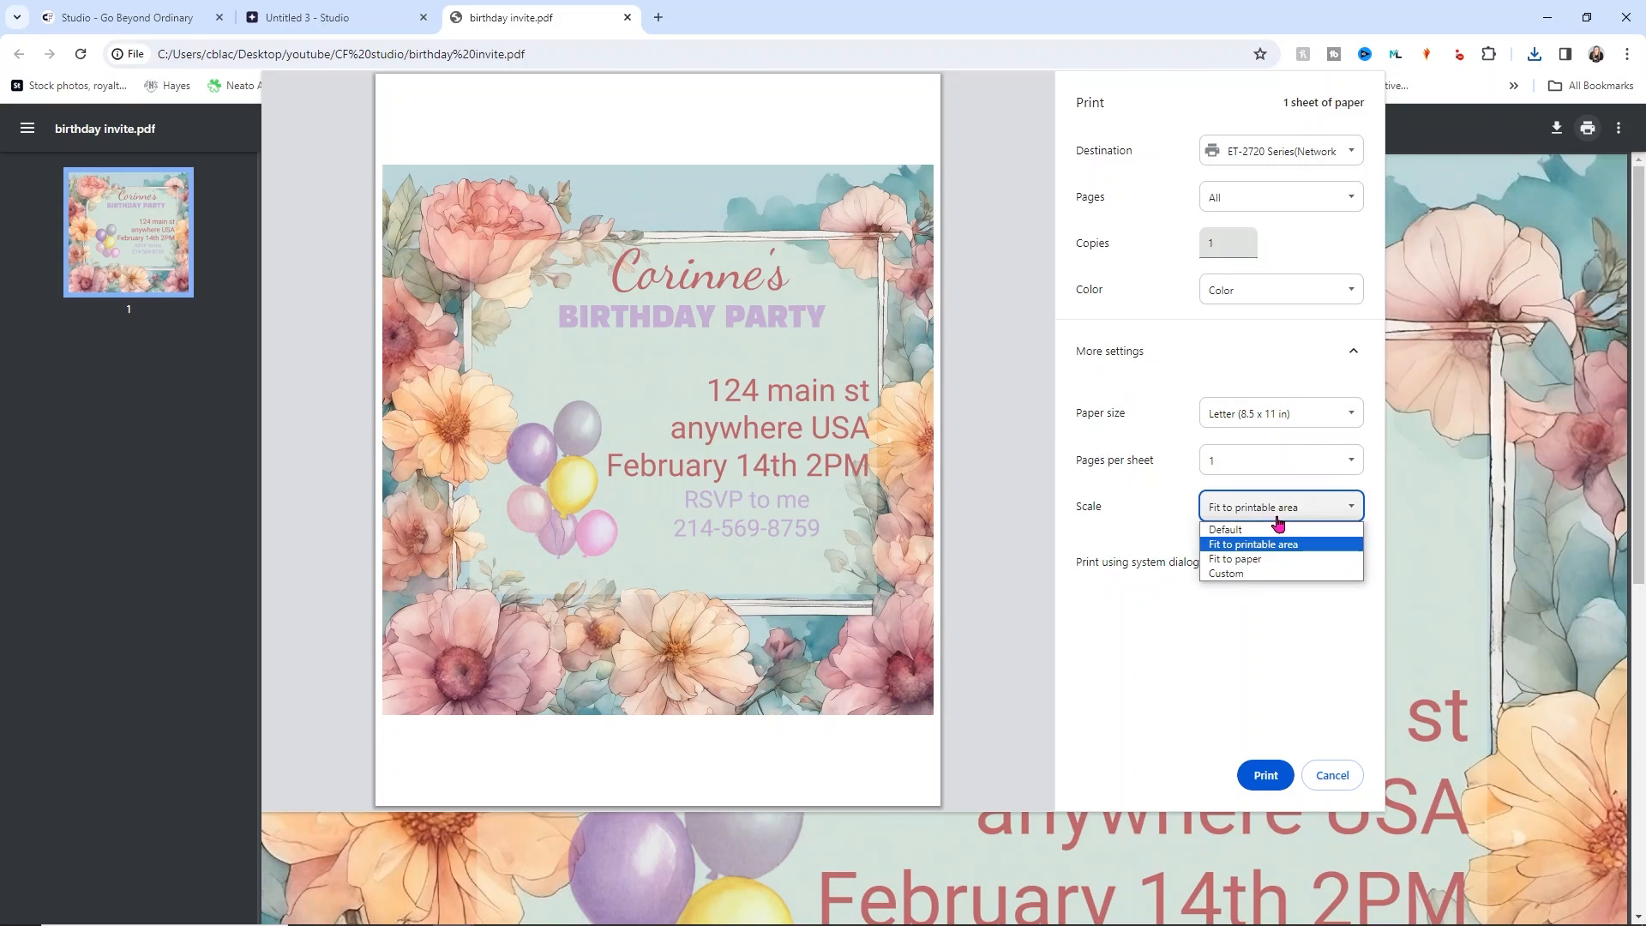
pyautogui.click(1243, 573)
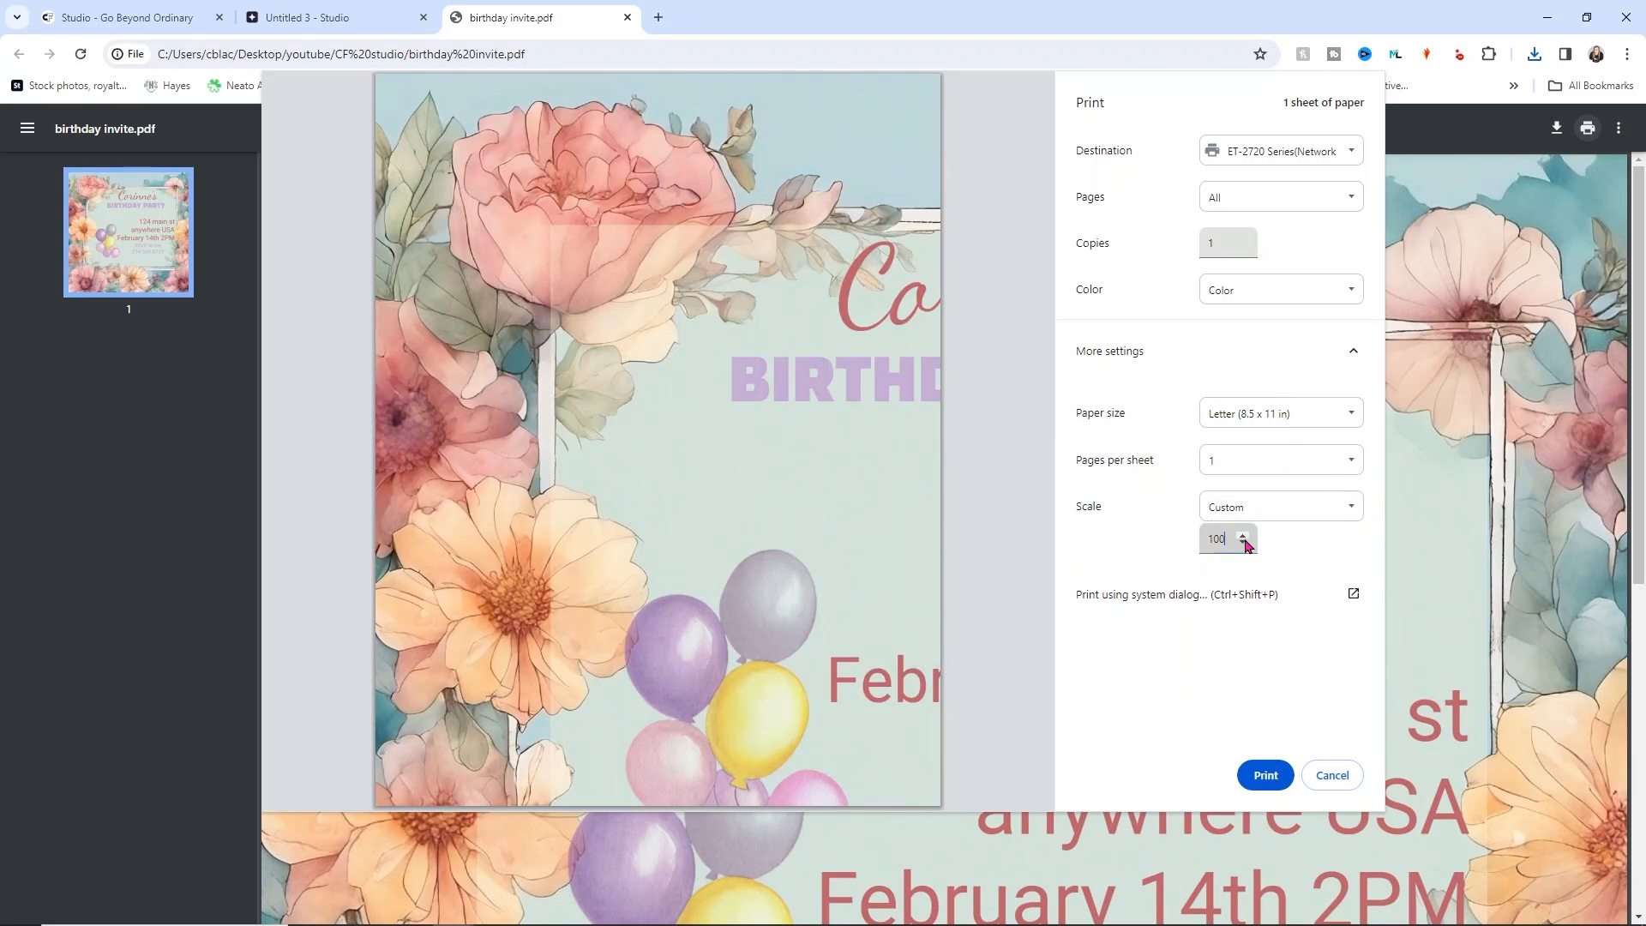
pyautogui.click(1242, 543)
pyautogui.click(1242, 543)
pyautogui.moveTo(1244, 549); pyautogui.dragTo(1244, 548)
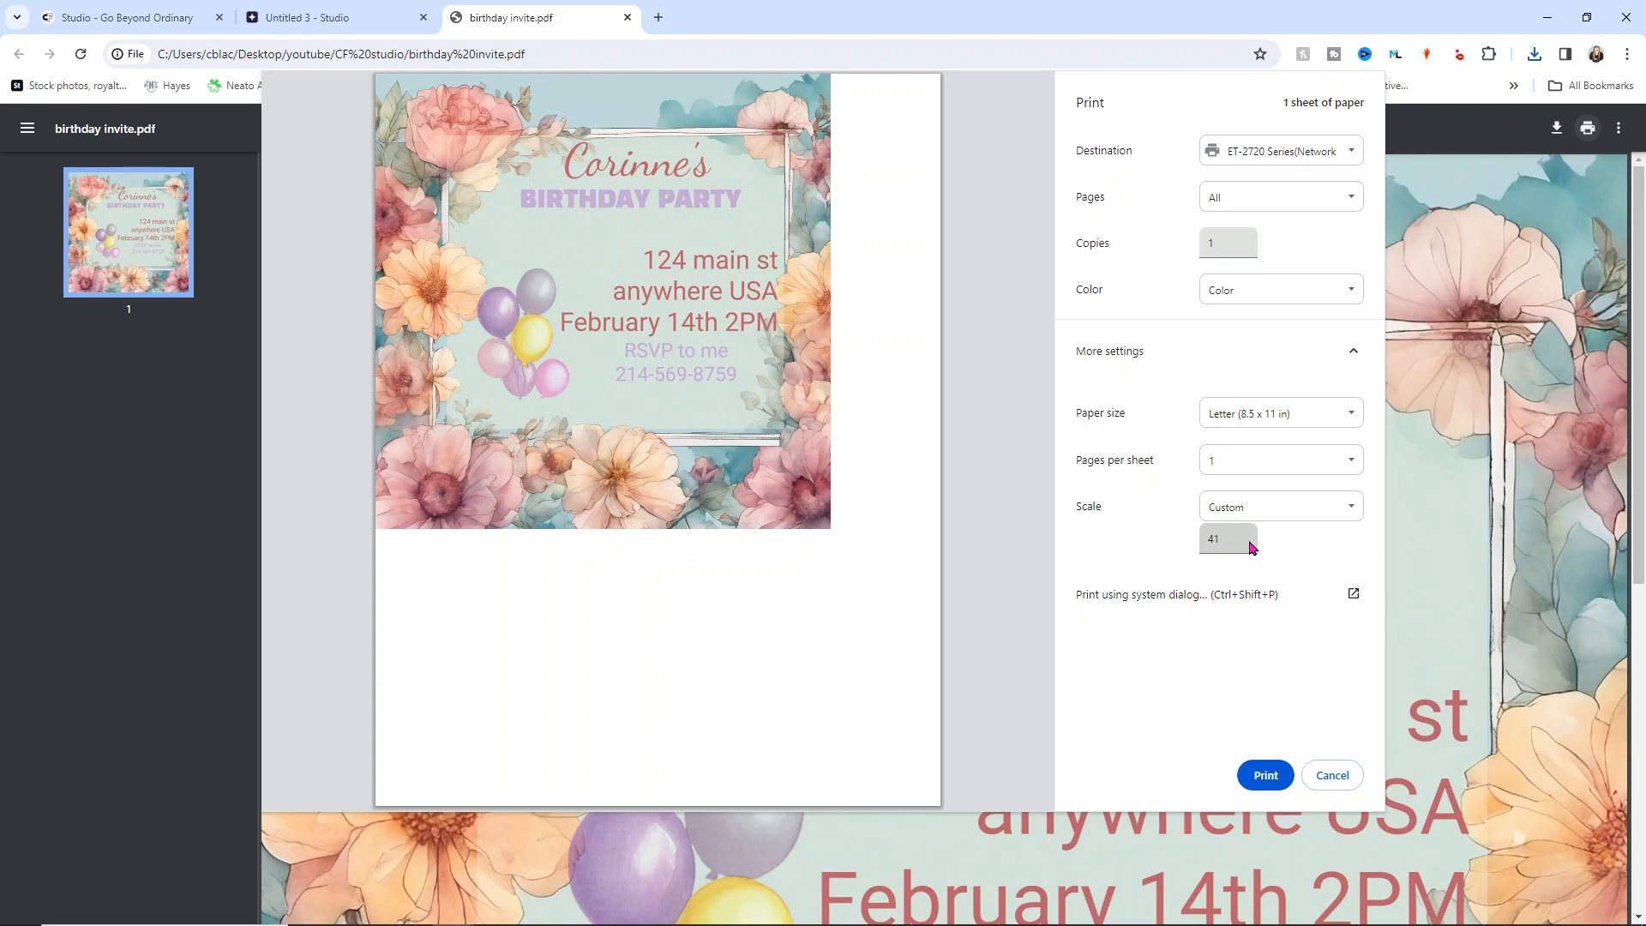
pyautogui.moveTo(1247, 547); pyautogui.dragTo(1247, 547)
pyautogui.click(1247, 547)
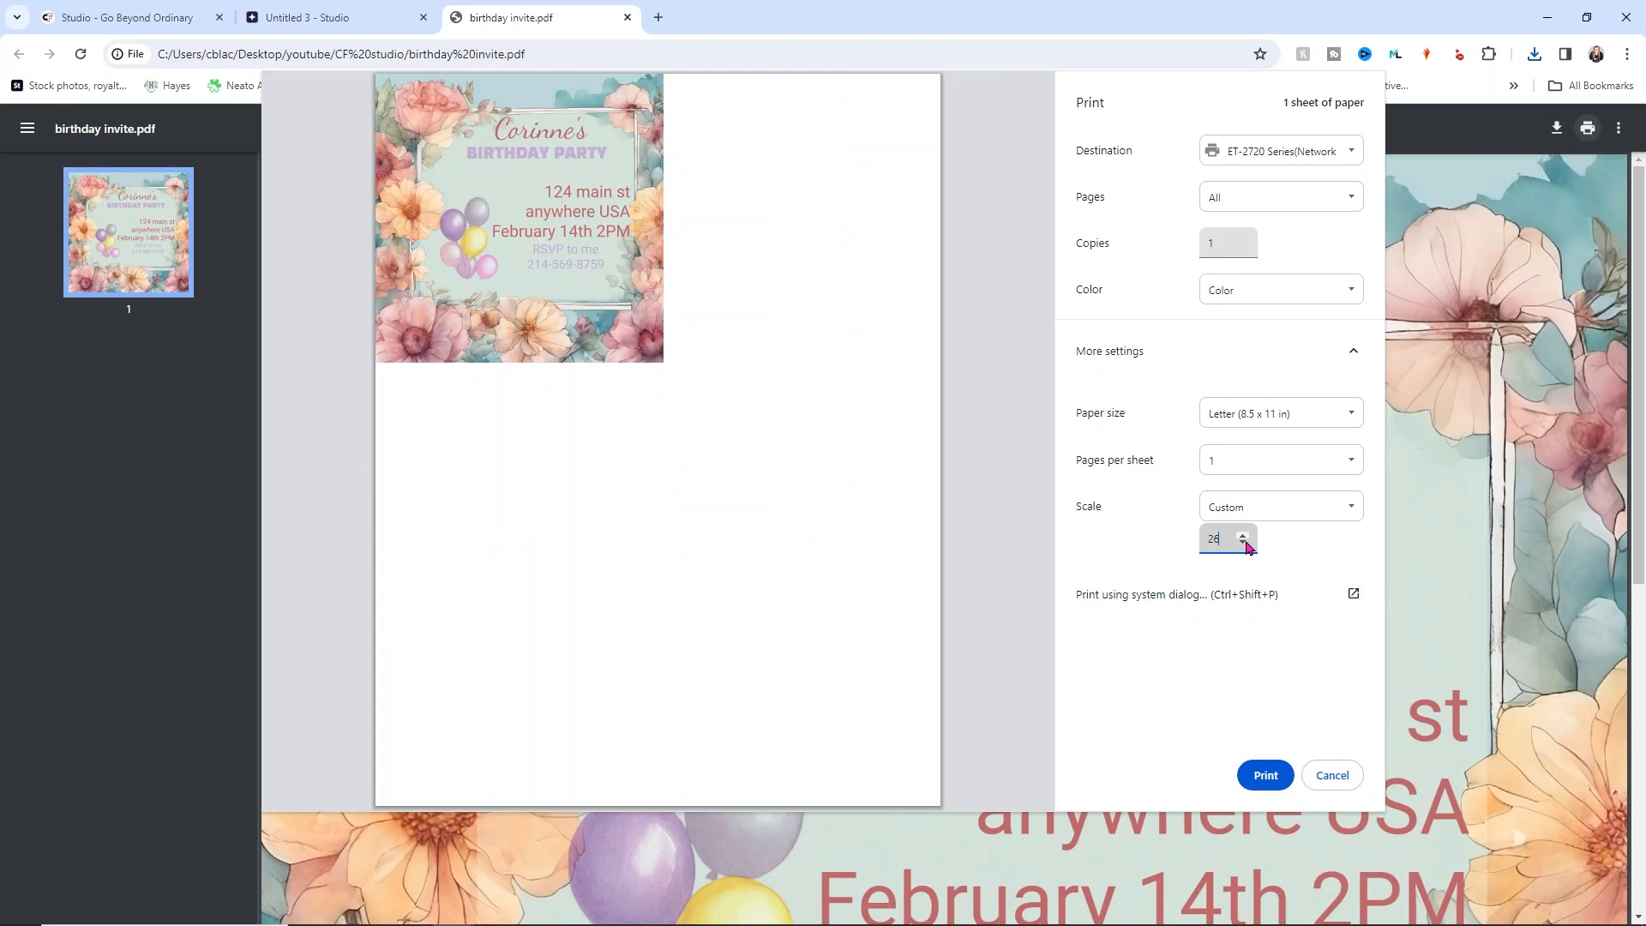
pyautogui.click(1335, 776)
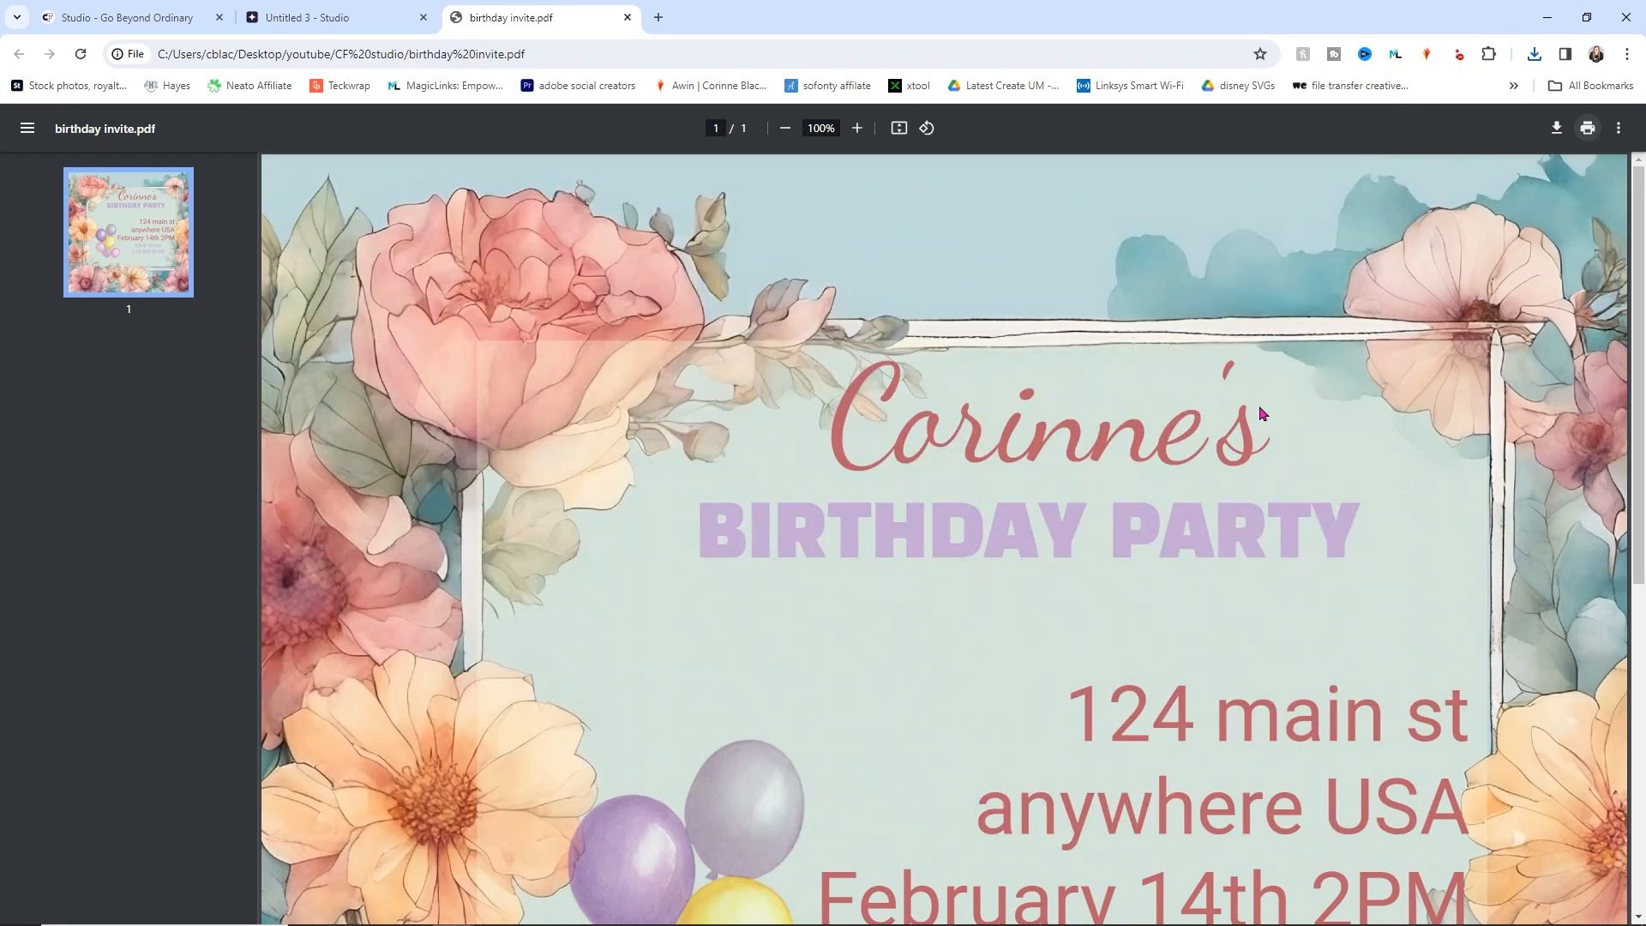
# Step: Save the design as 'birthday invite.png' and open the downloaded image
pyautogui.click(627, 17)
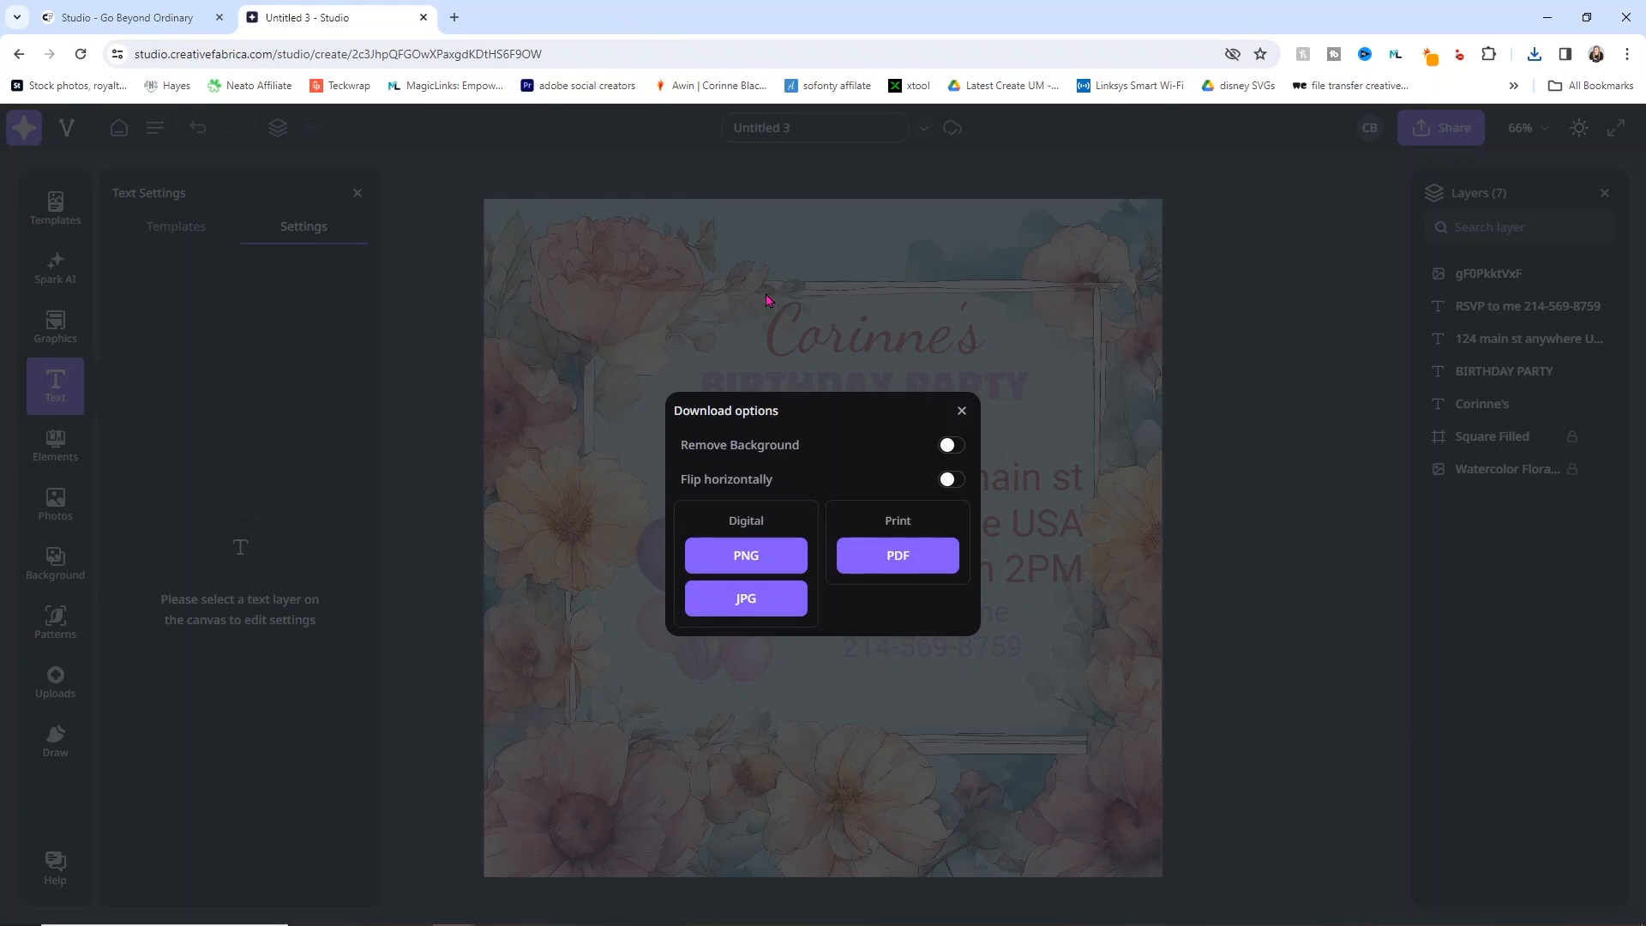
pyautogui.click(759, 555)
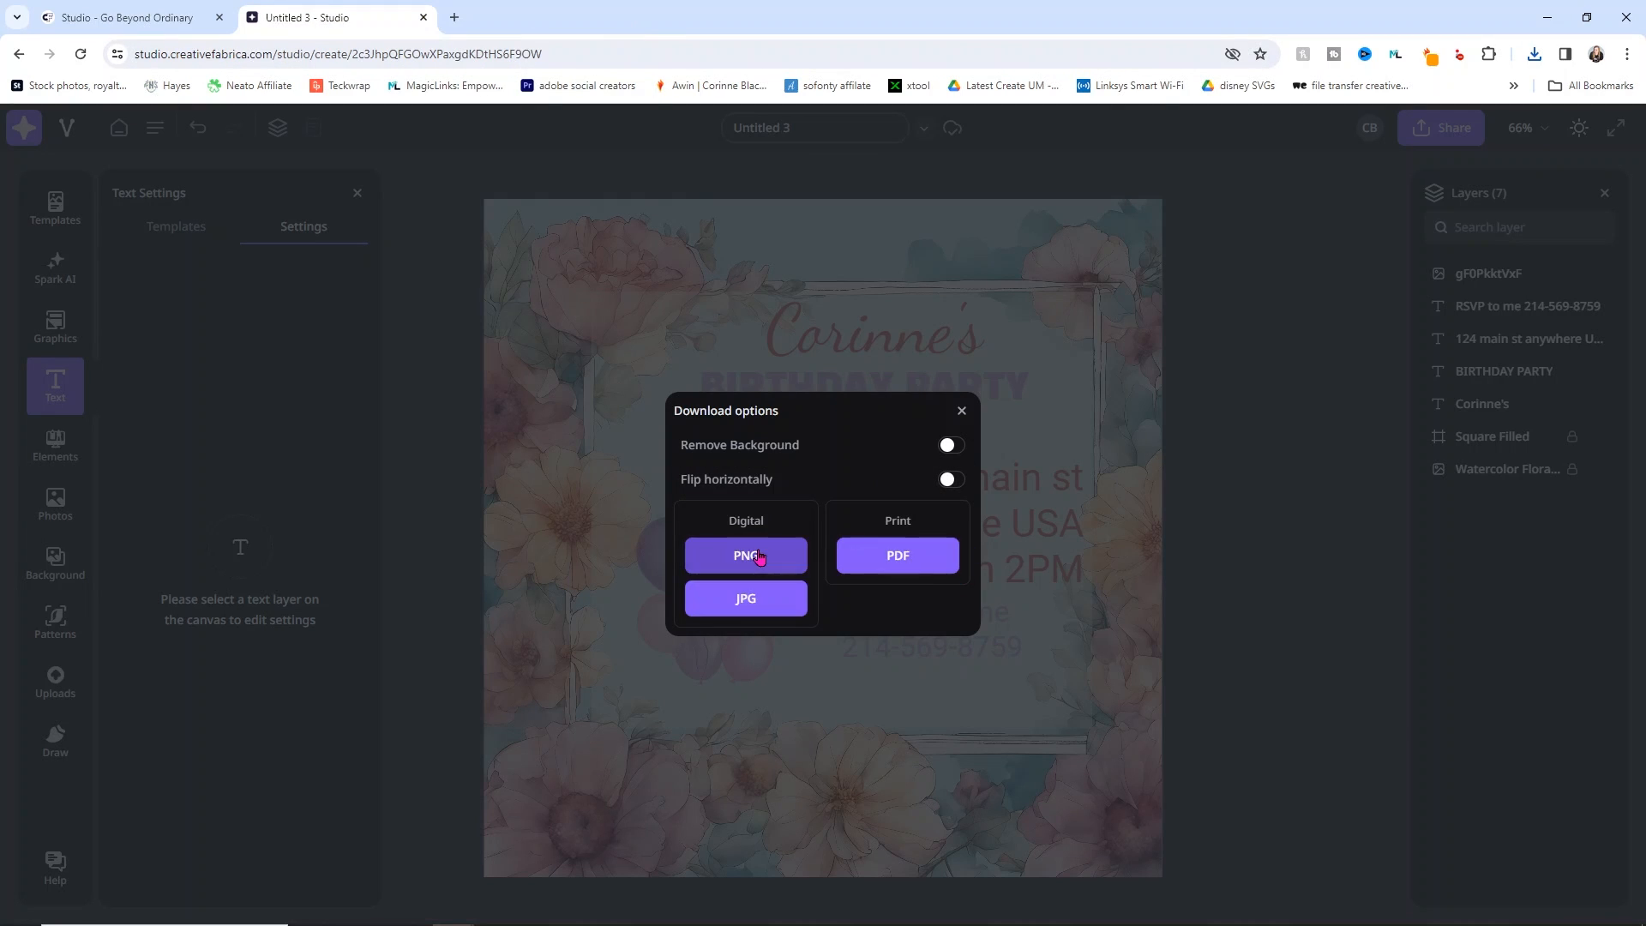
pyautogui.write('b')
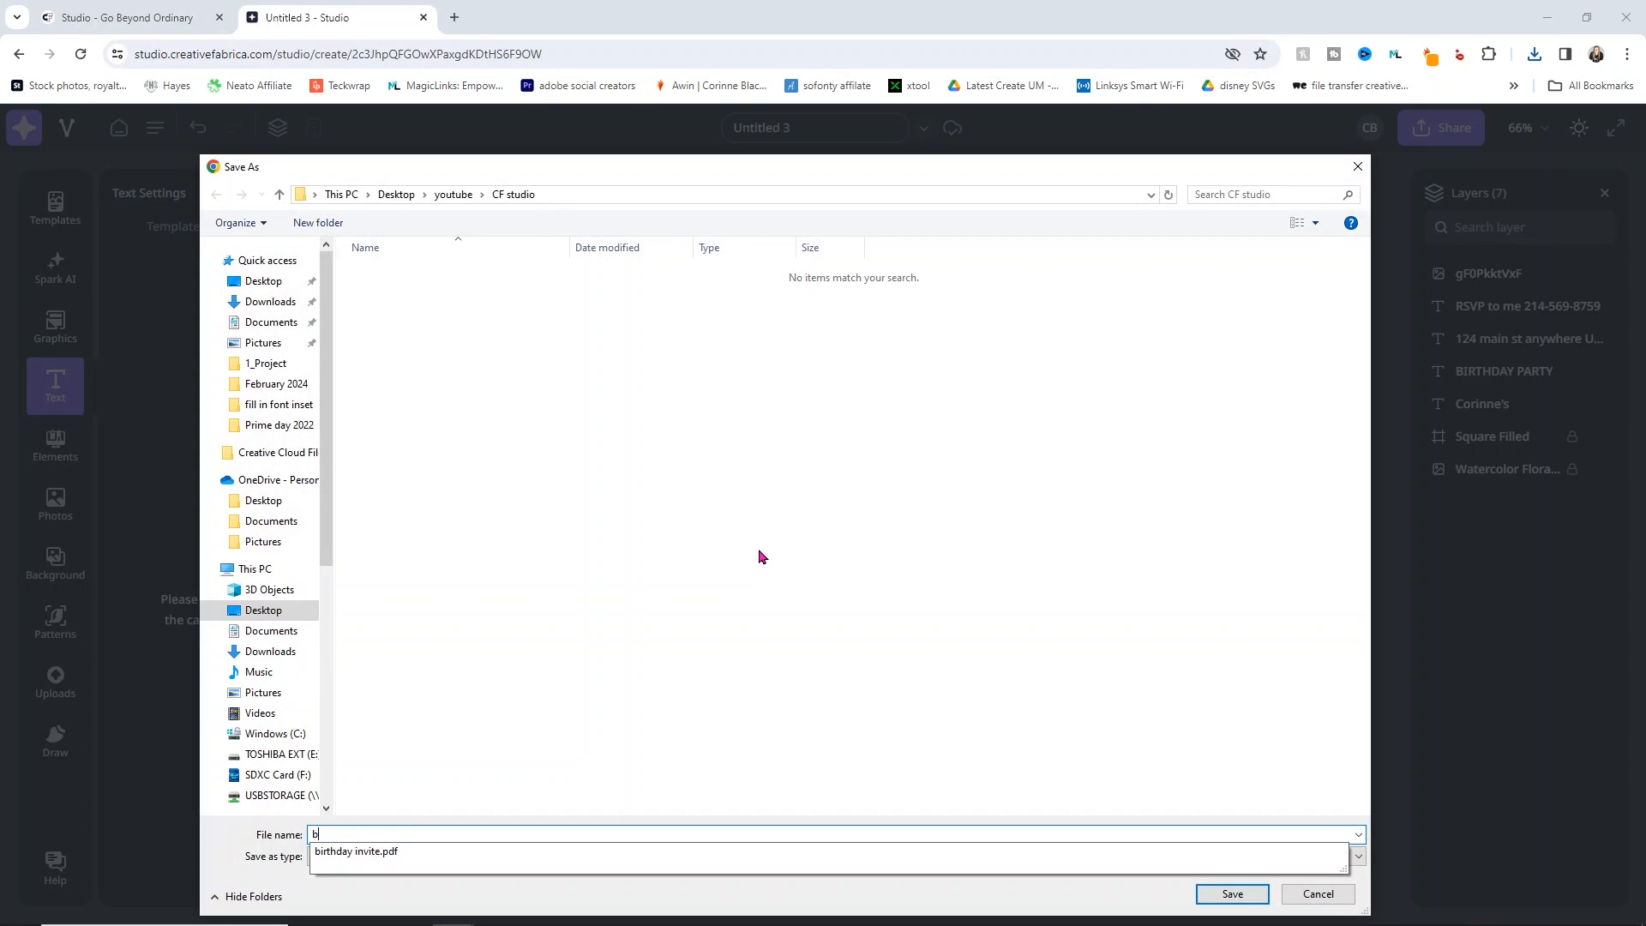
pyautogui.write('irthday invite')
pyautogui.press('Return')
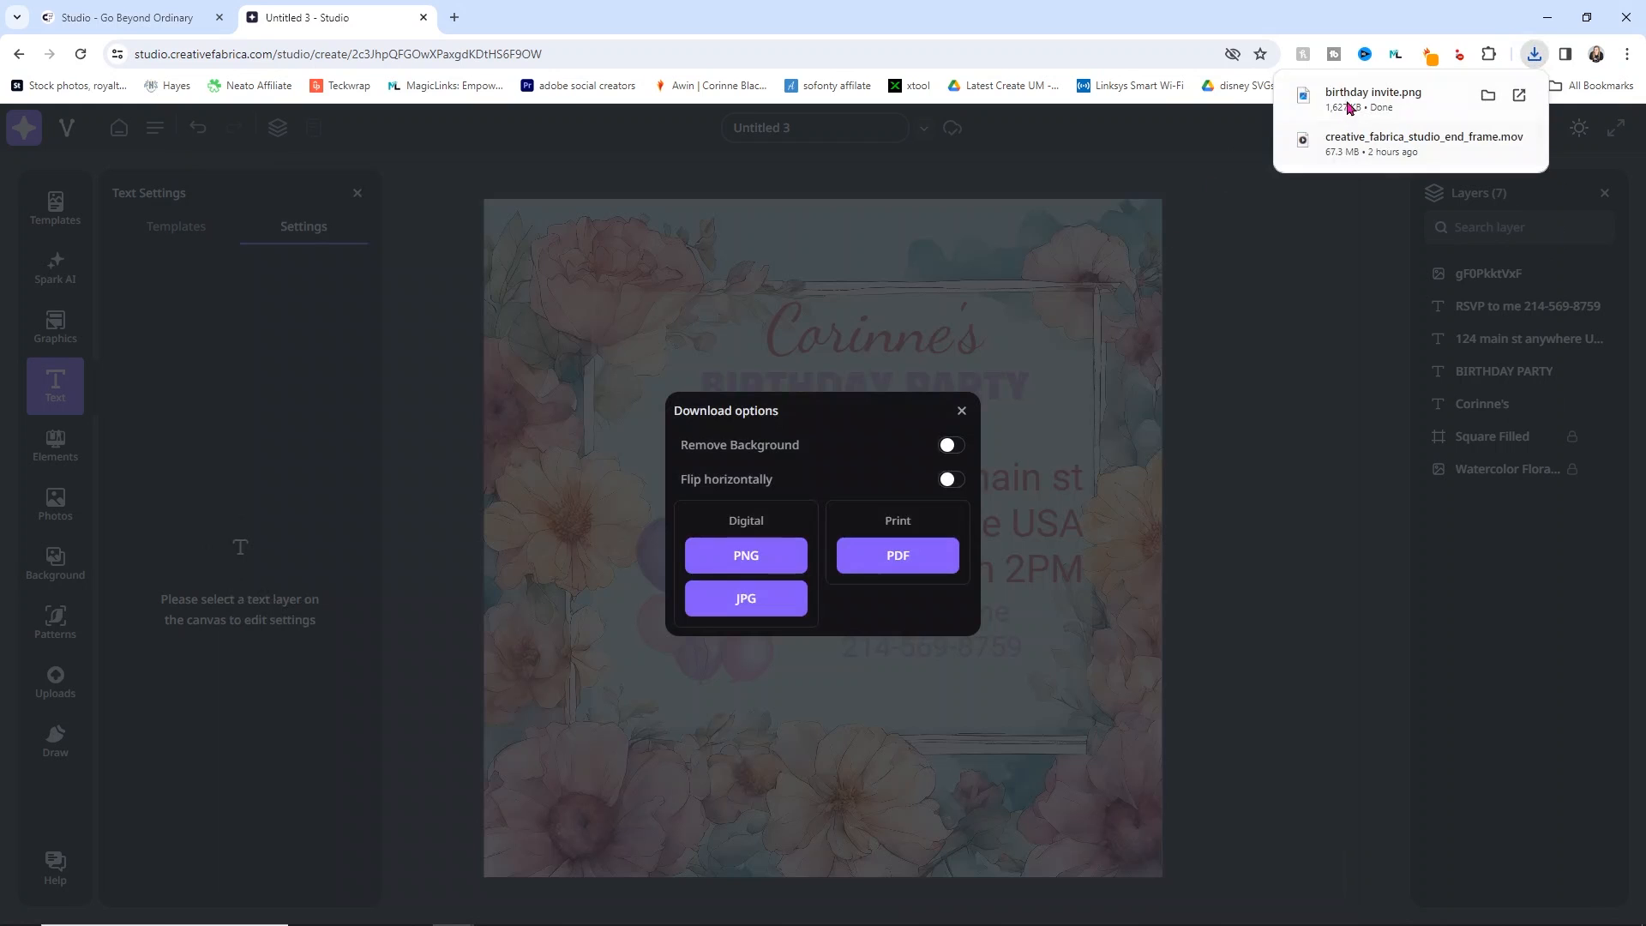
pyautogui.click(1372, 99)
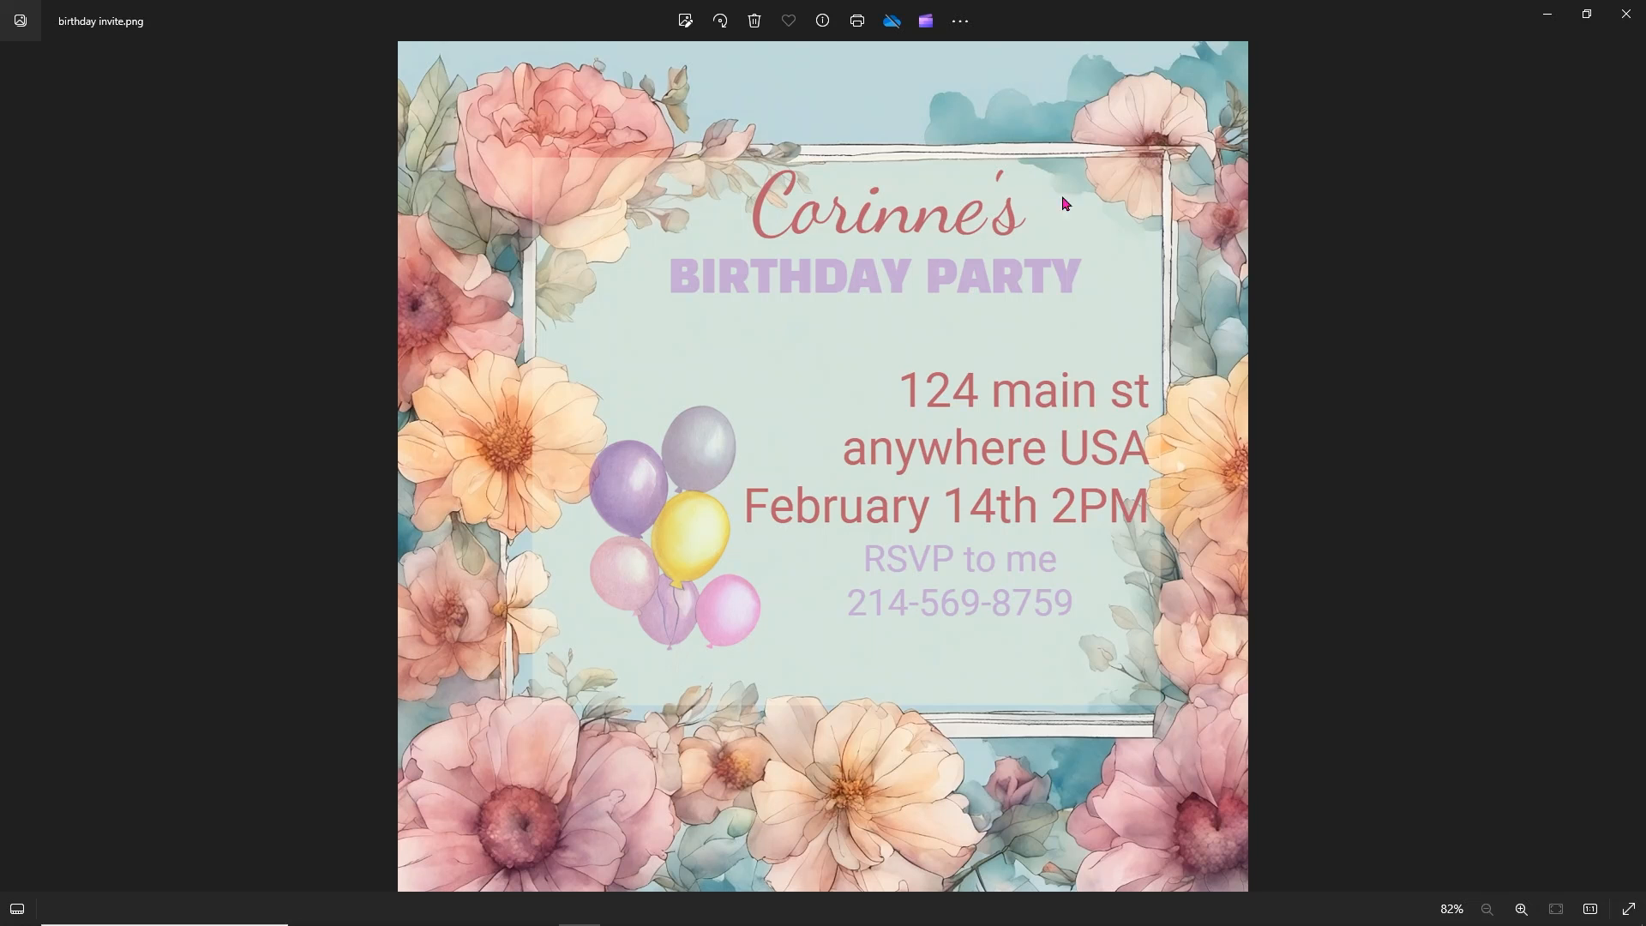
pyautogui.click(1625, 14)
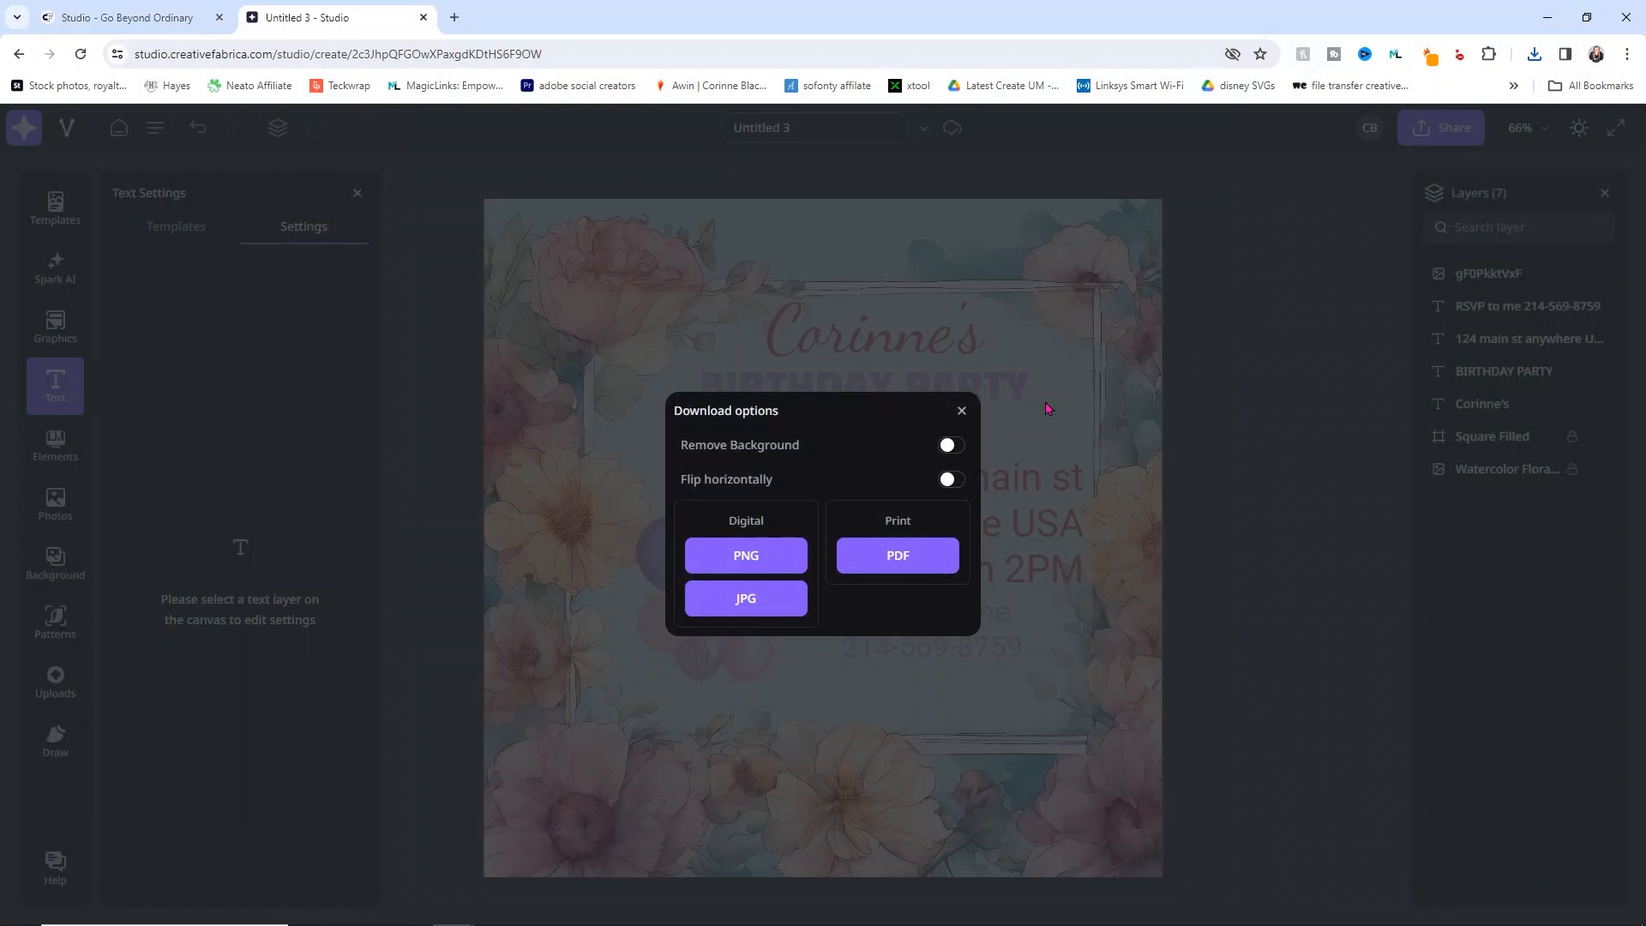
# Step: Close the download, share and text panels and retitle the project 'birthday invite tutorial'
pyautogui.click(962, 412)
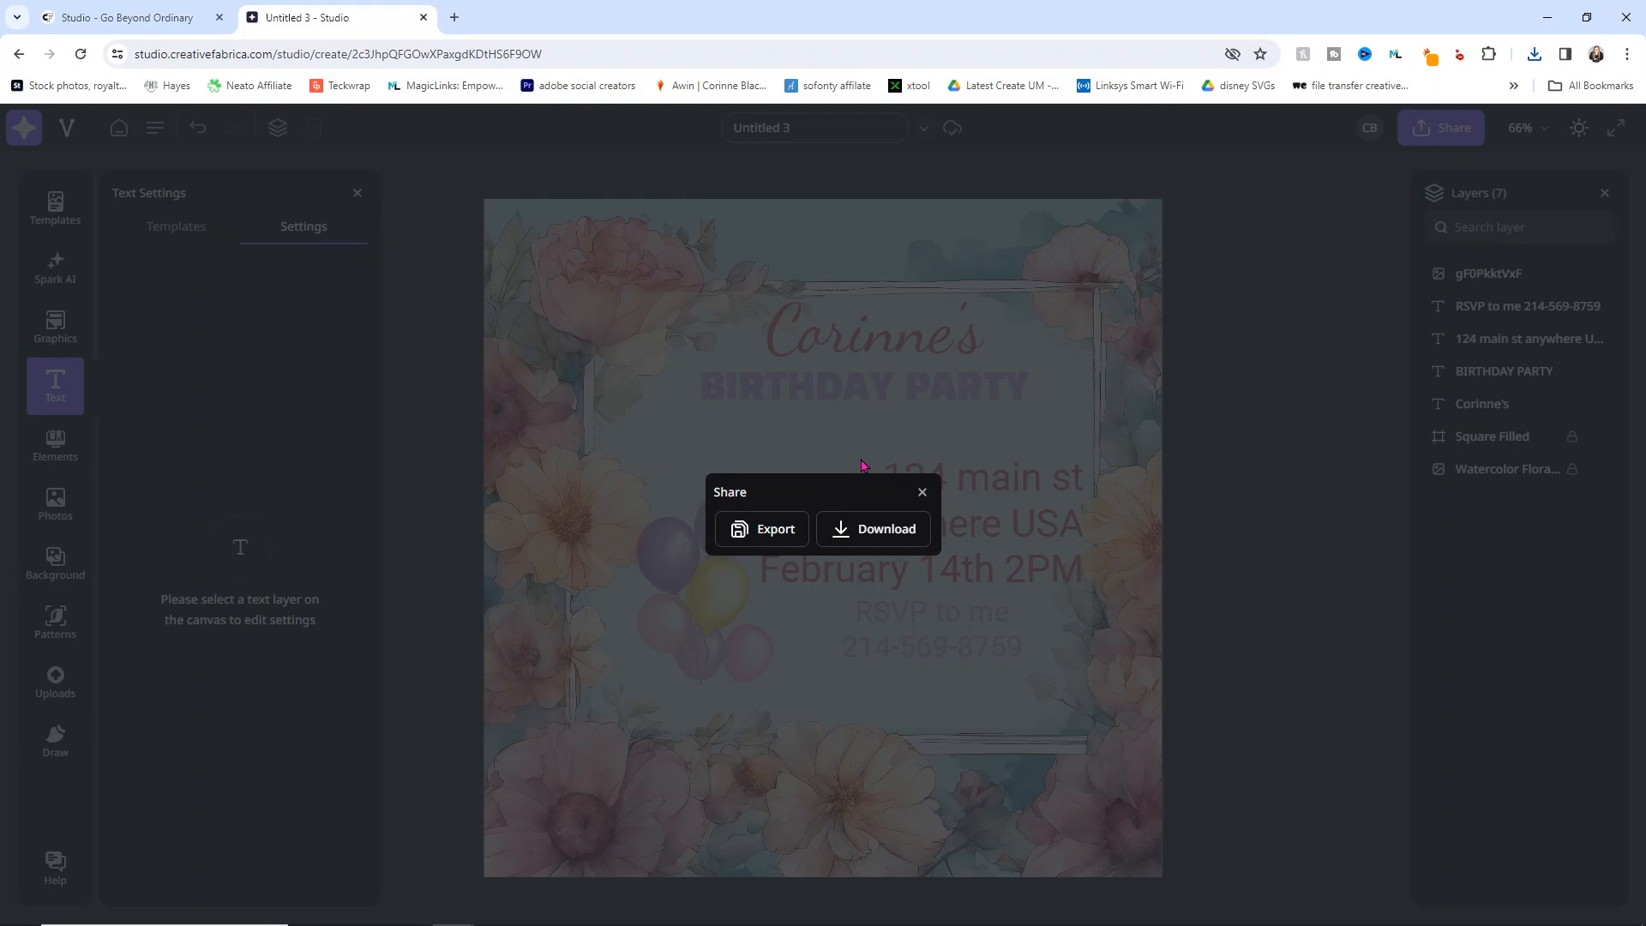
pyautogui.click(922, 493)
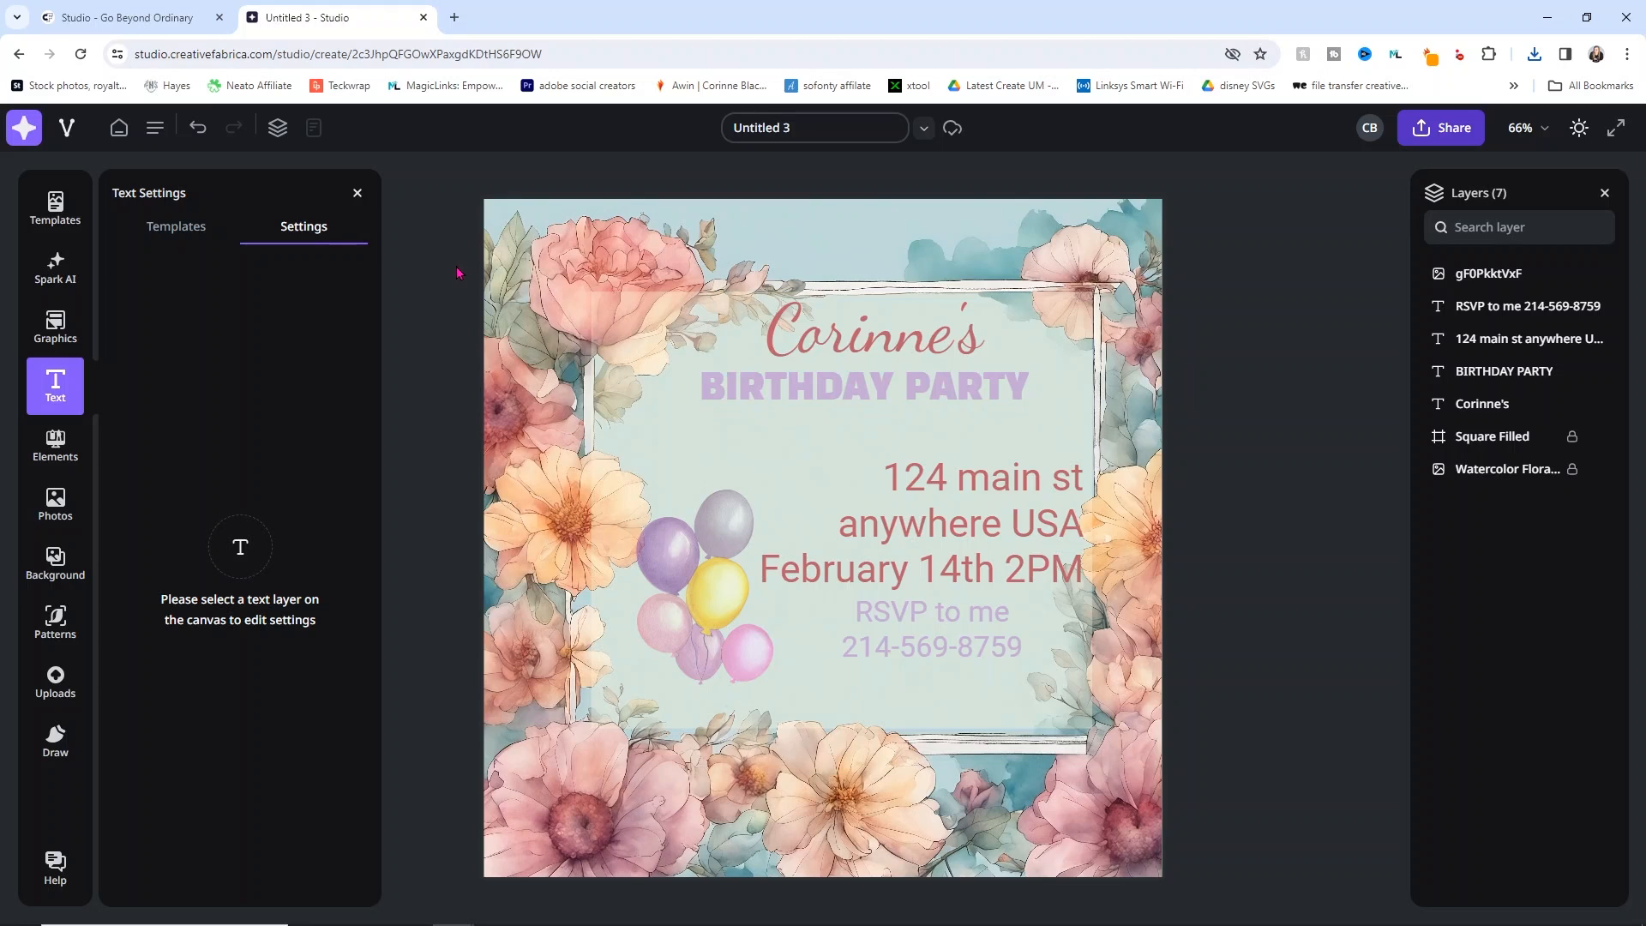
pyautogui.click(358, 193)
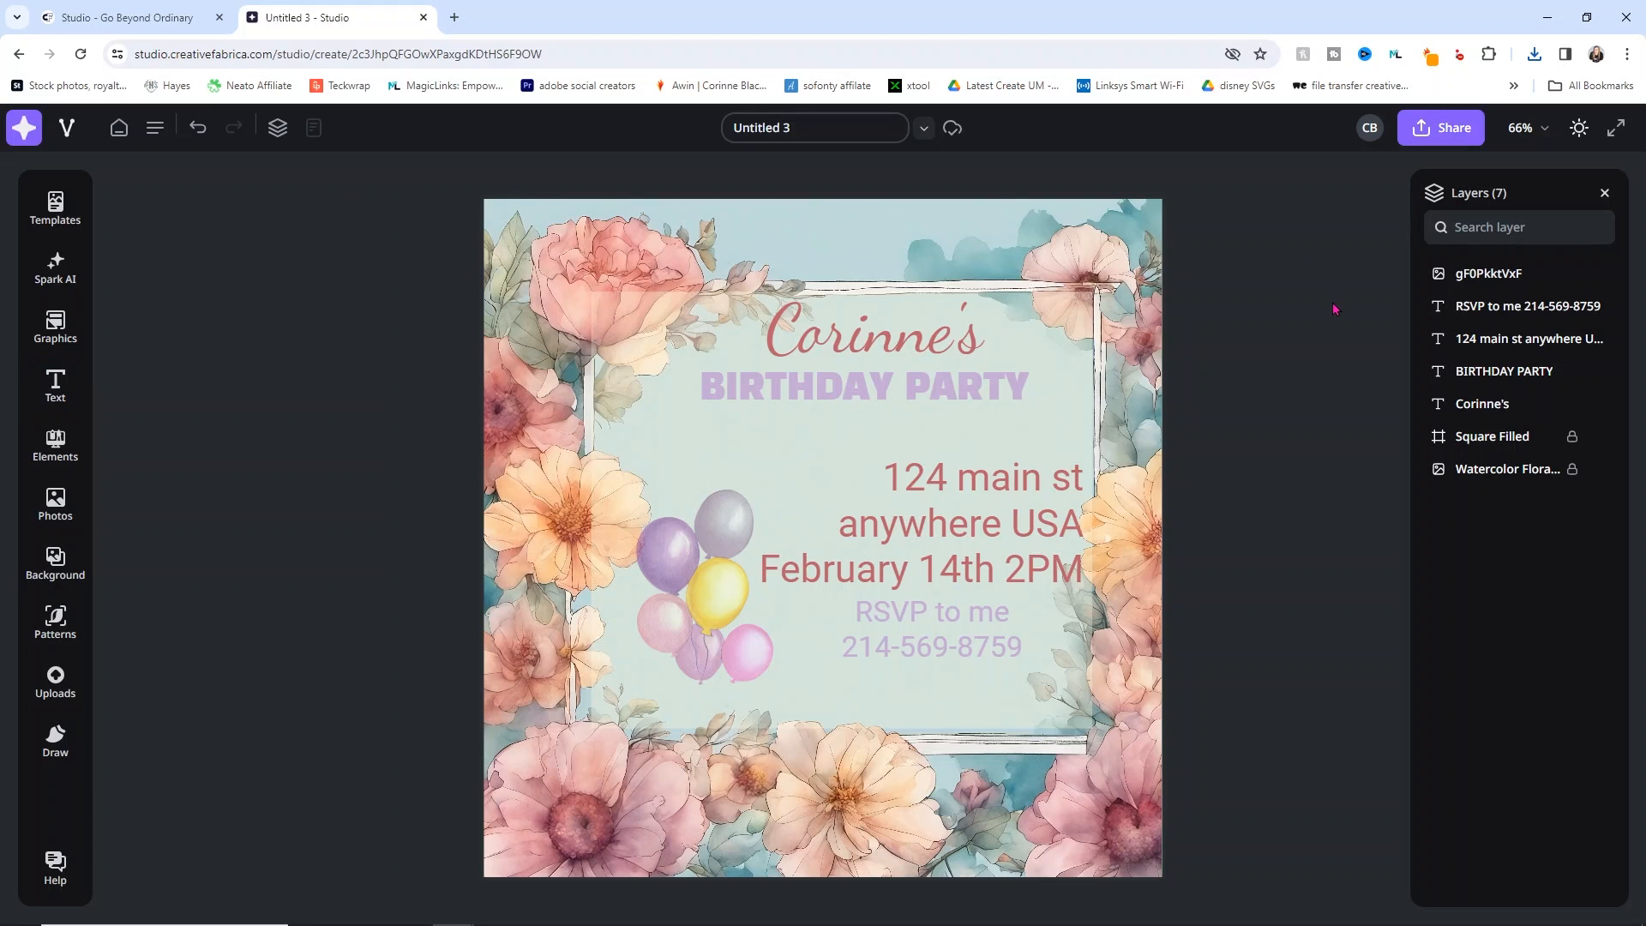
pyautogui.moveTo(790, 127); pyautogui.dragTo(724, 121)
pyautogui.write('birthd')
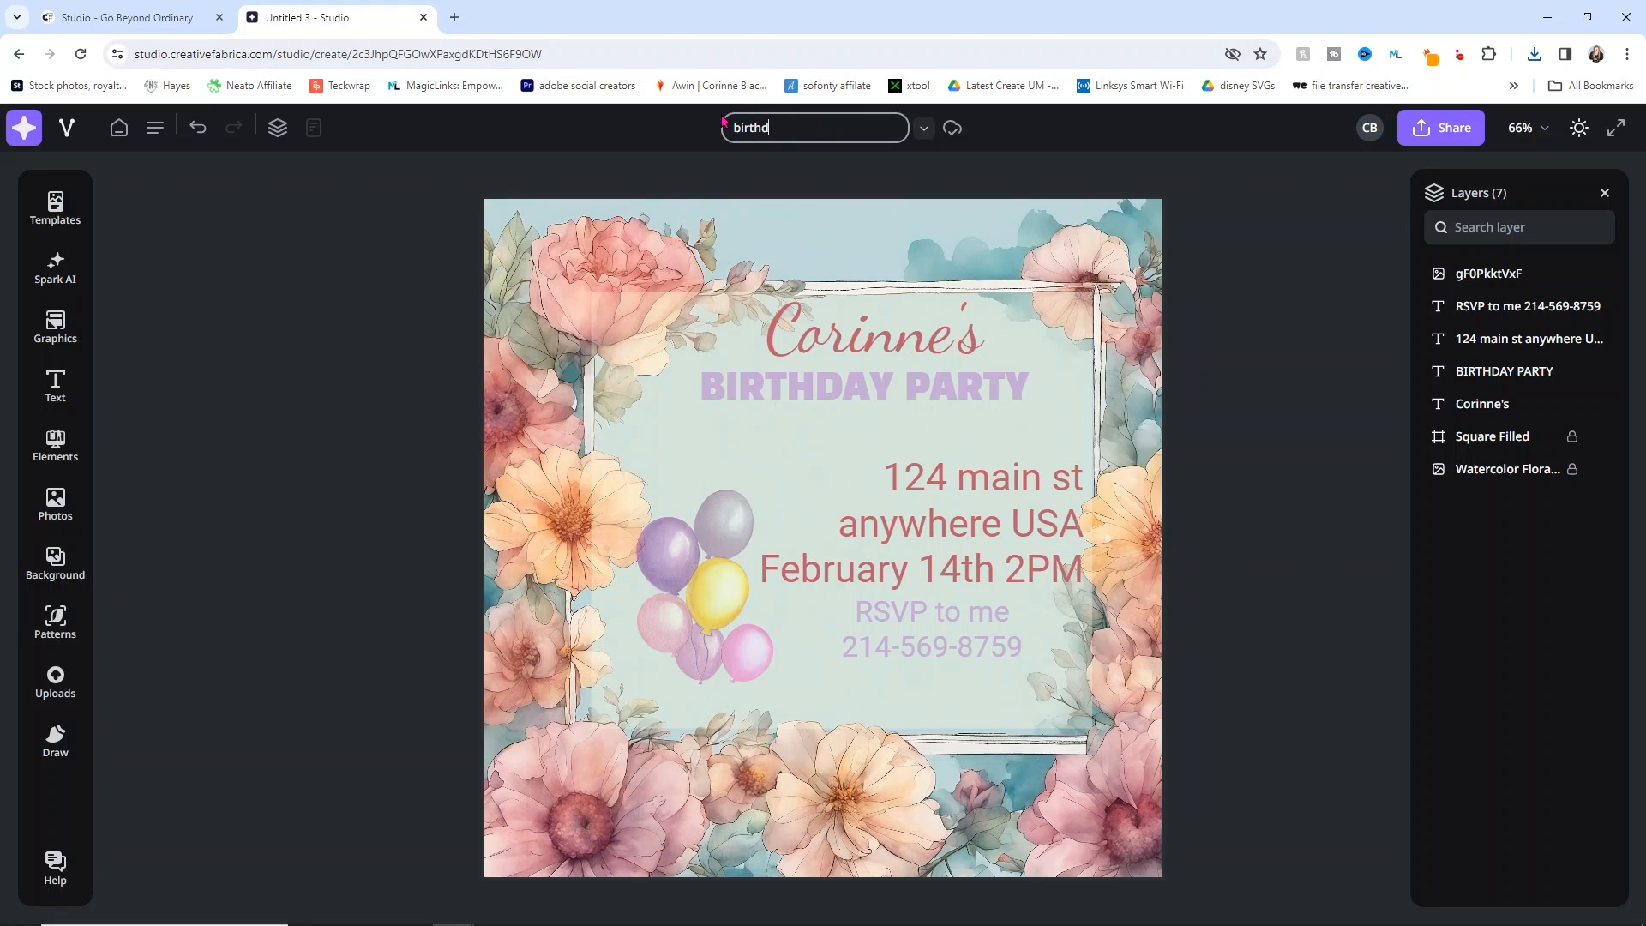
pyautogui.write('ay invite tutorial')
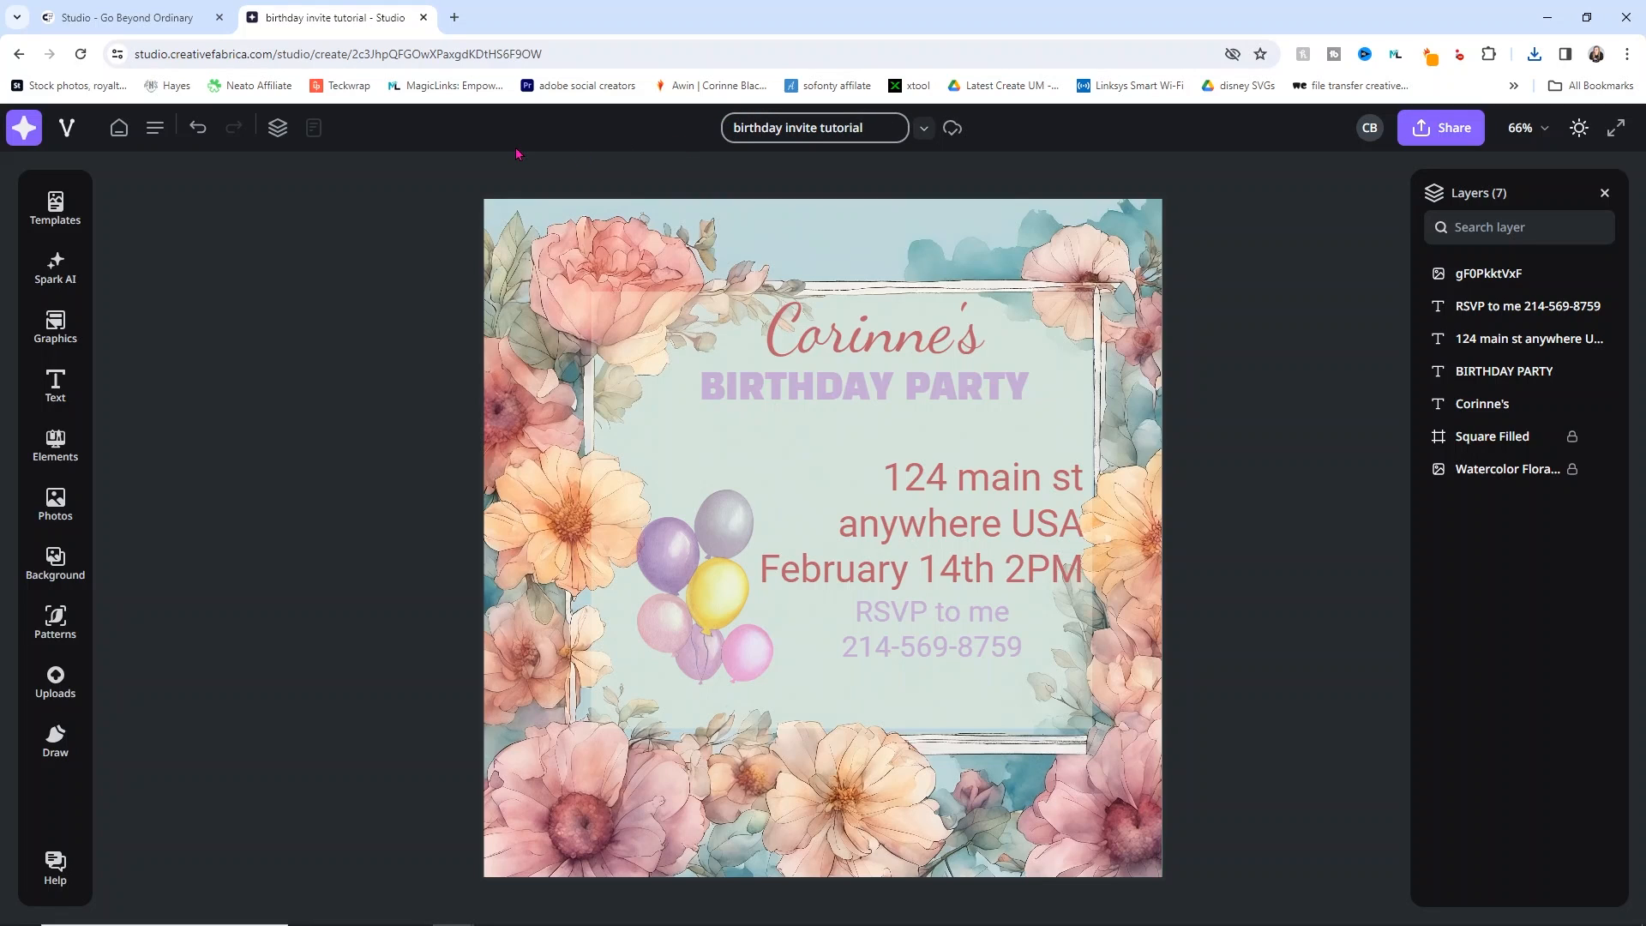
pyautogui.click(924, 130)
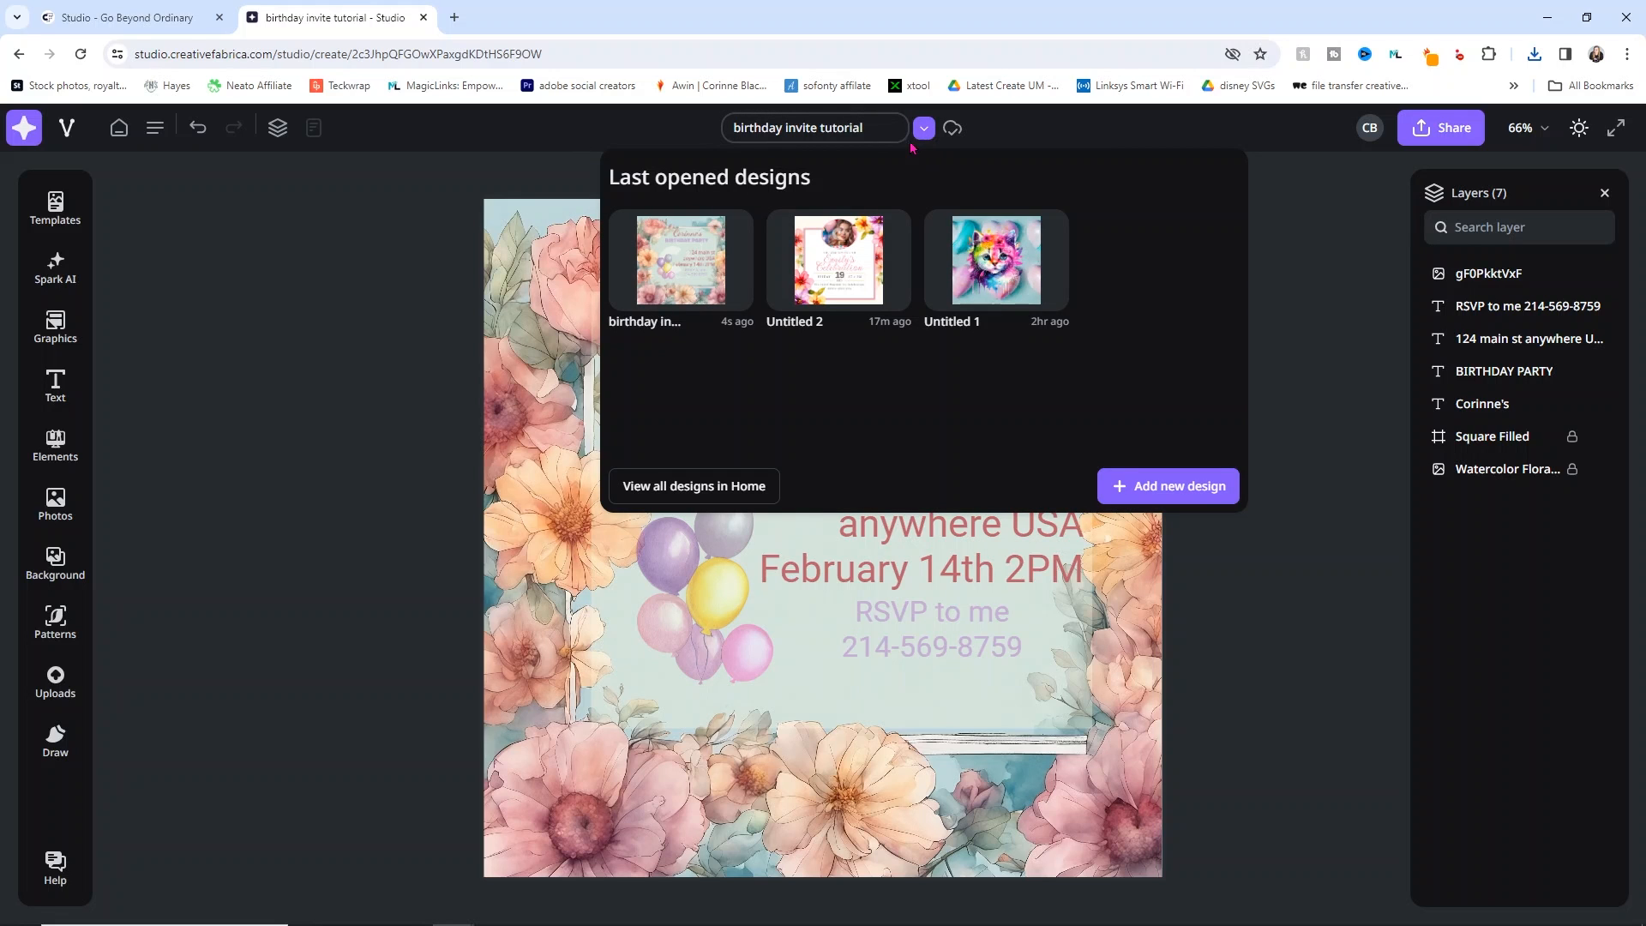
pyautogui.click(1205, 500)
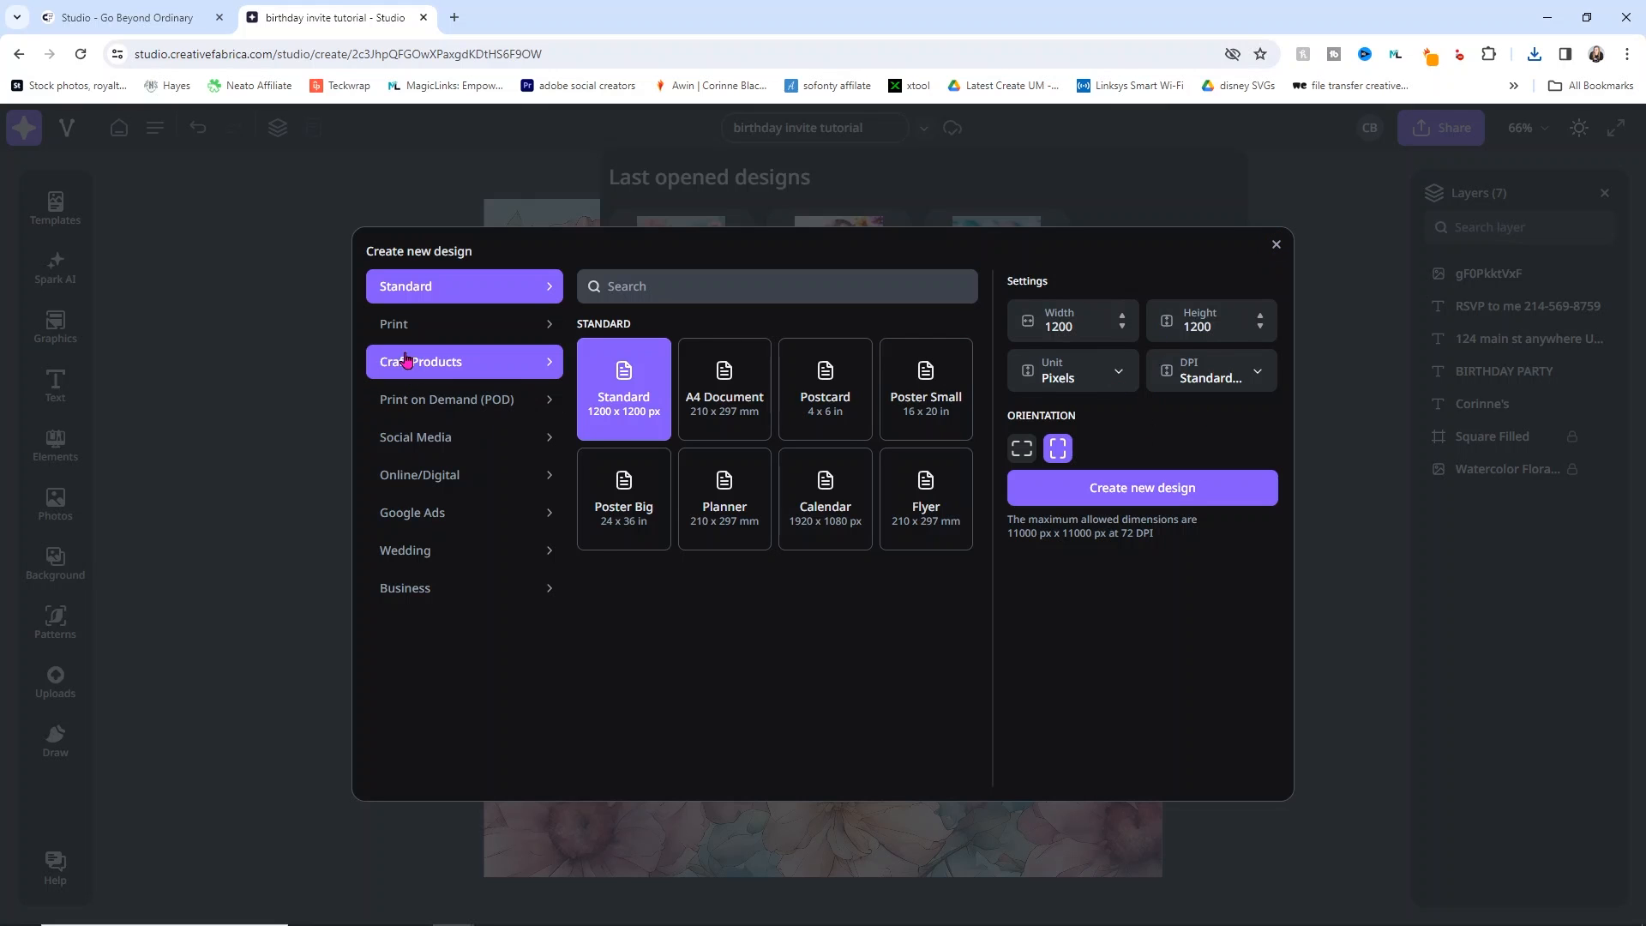
pyautogui.click(479, 360)
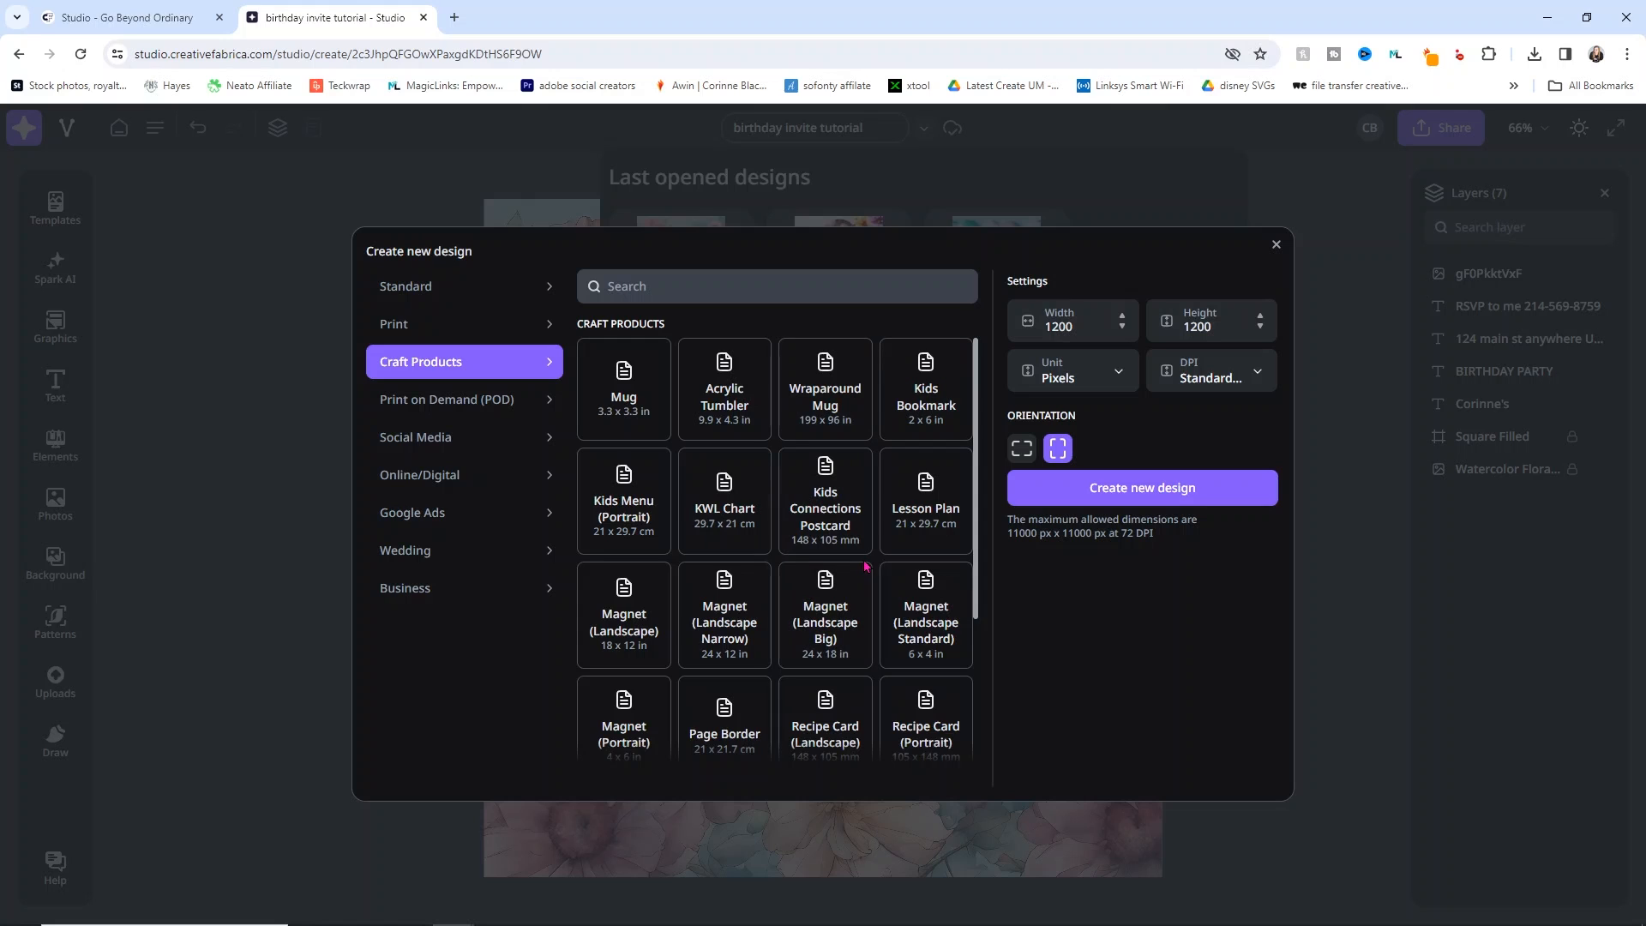
pyautogui.scroll(-2, 675, 565)
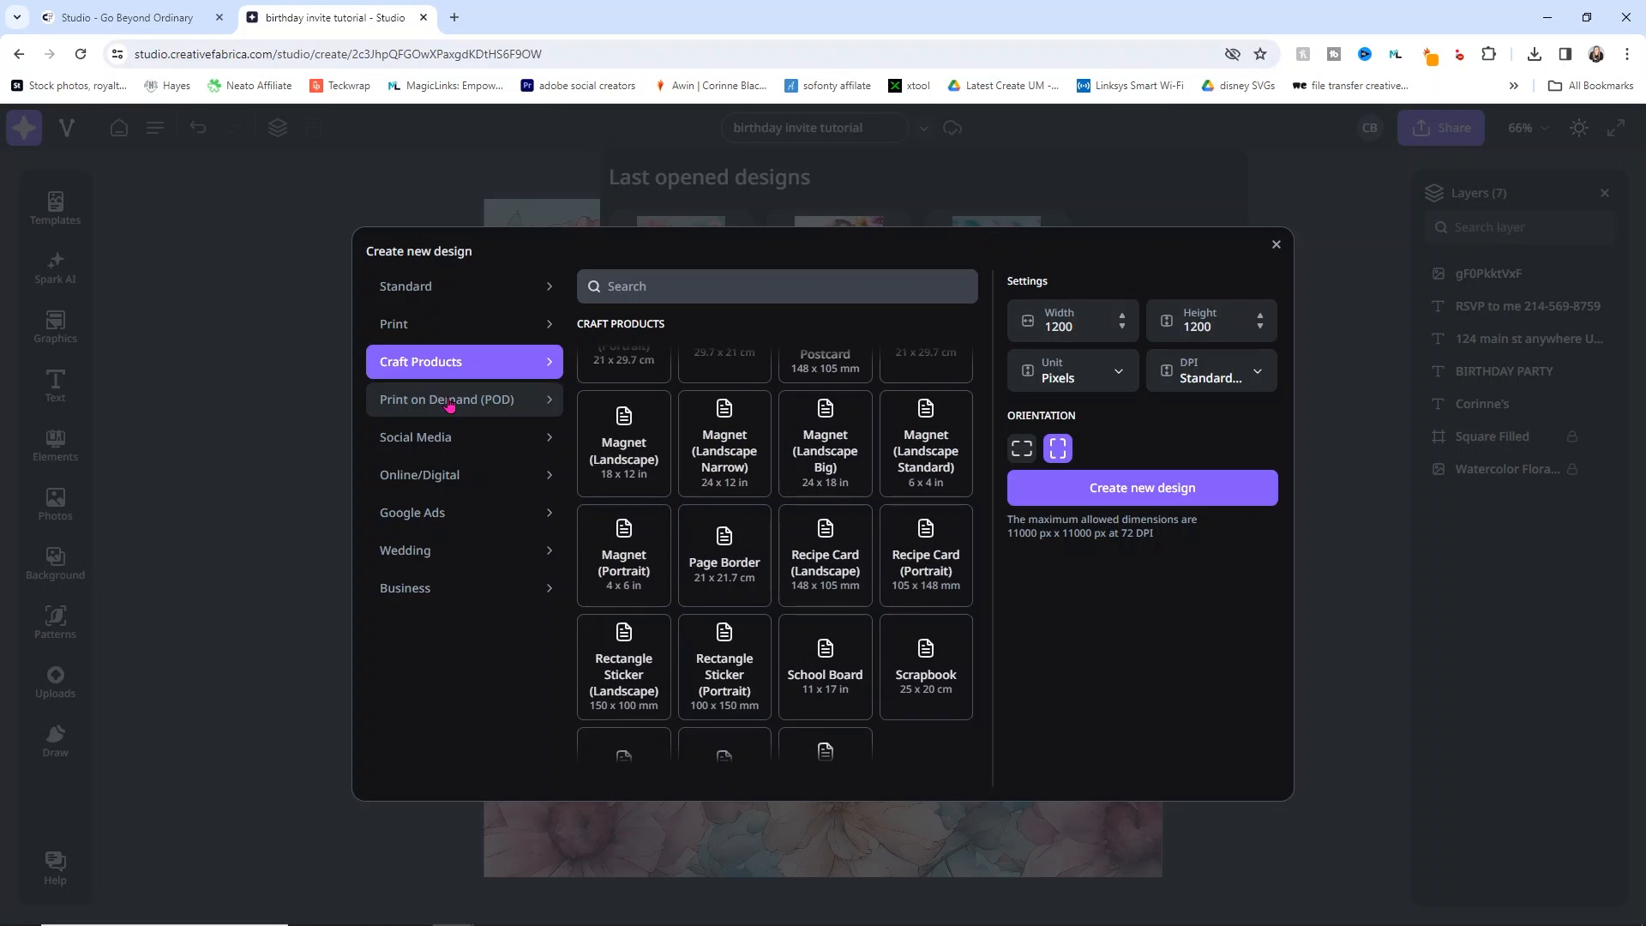
pyautogui.click(422, 447)
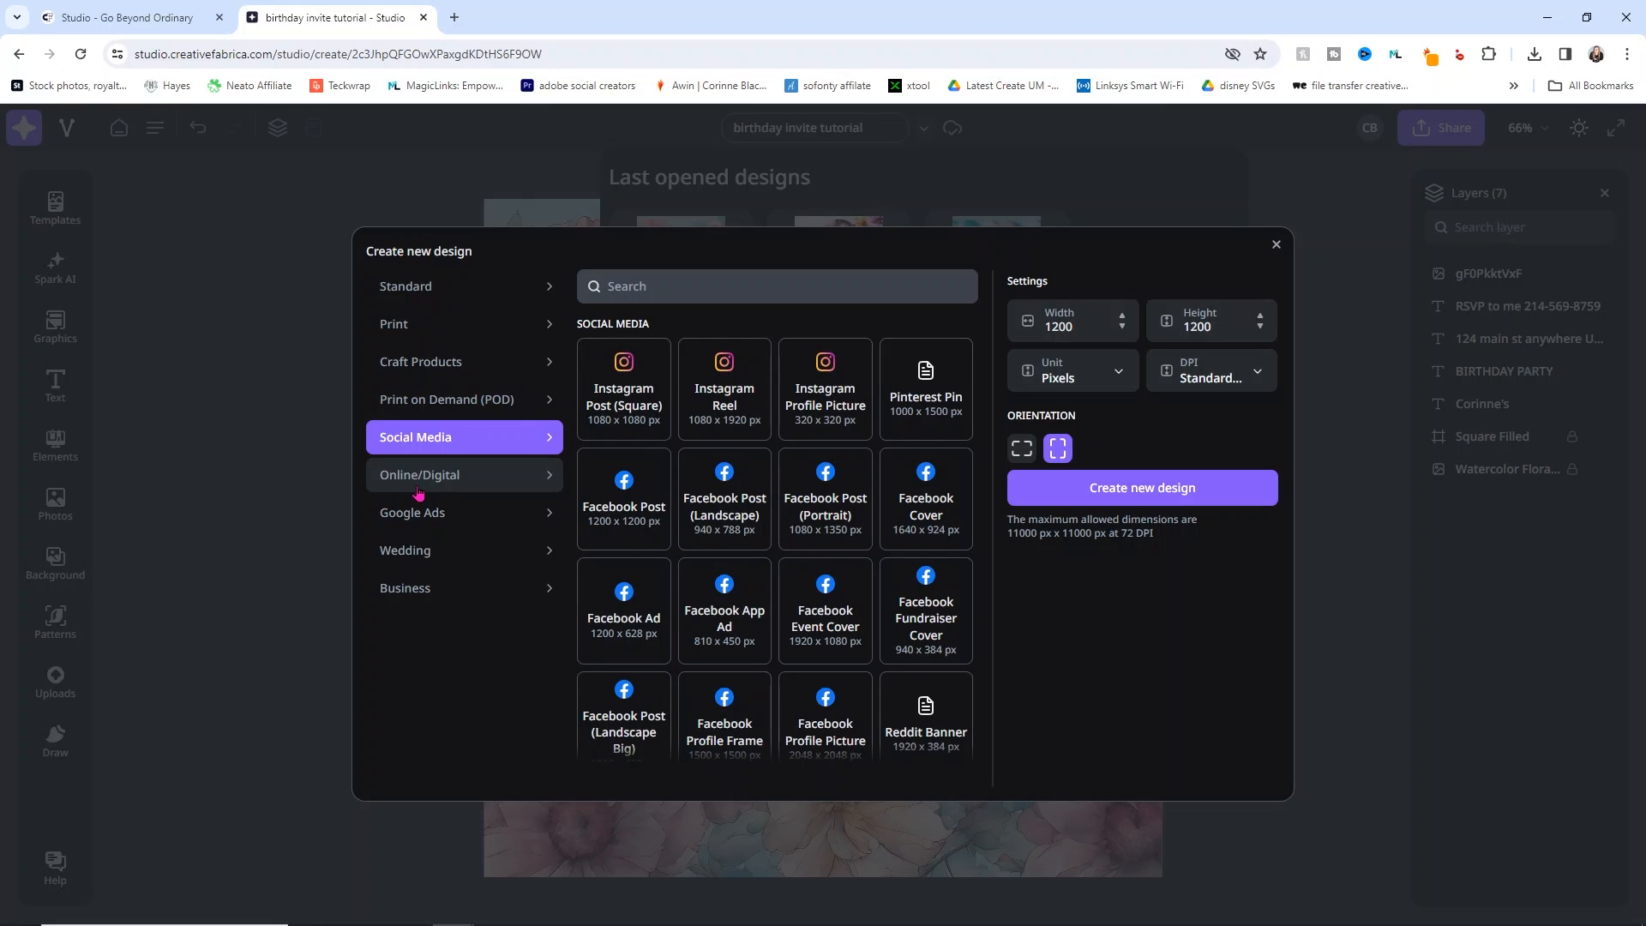
pyautogui.click(420, 482)
pyautogui.click(424, 510)
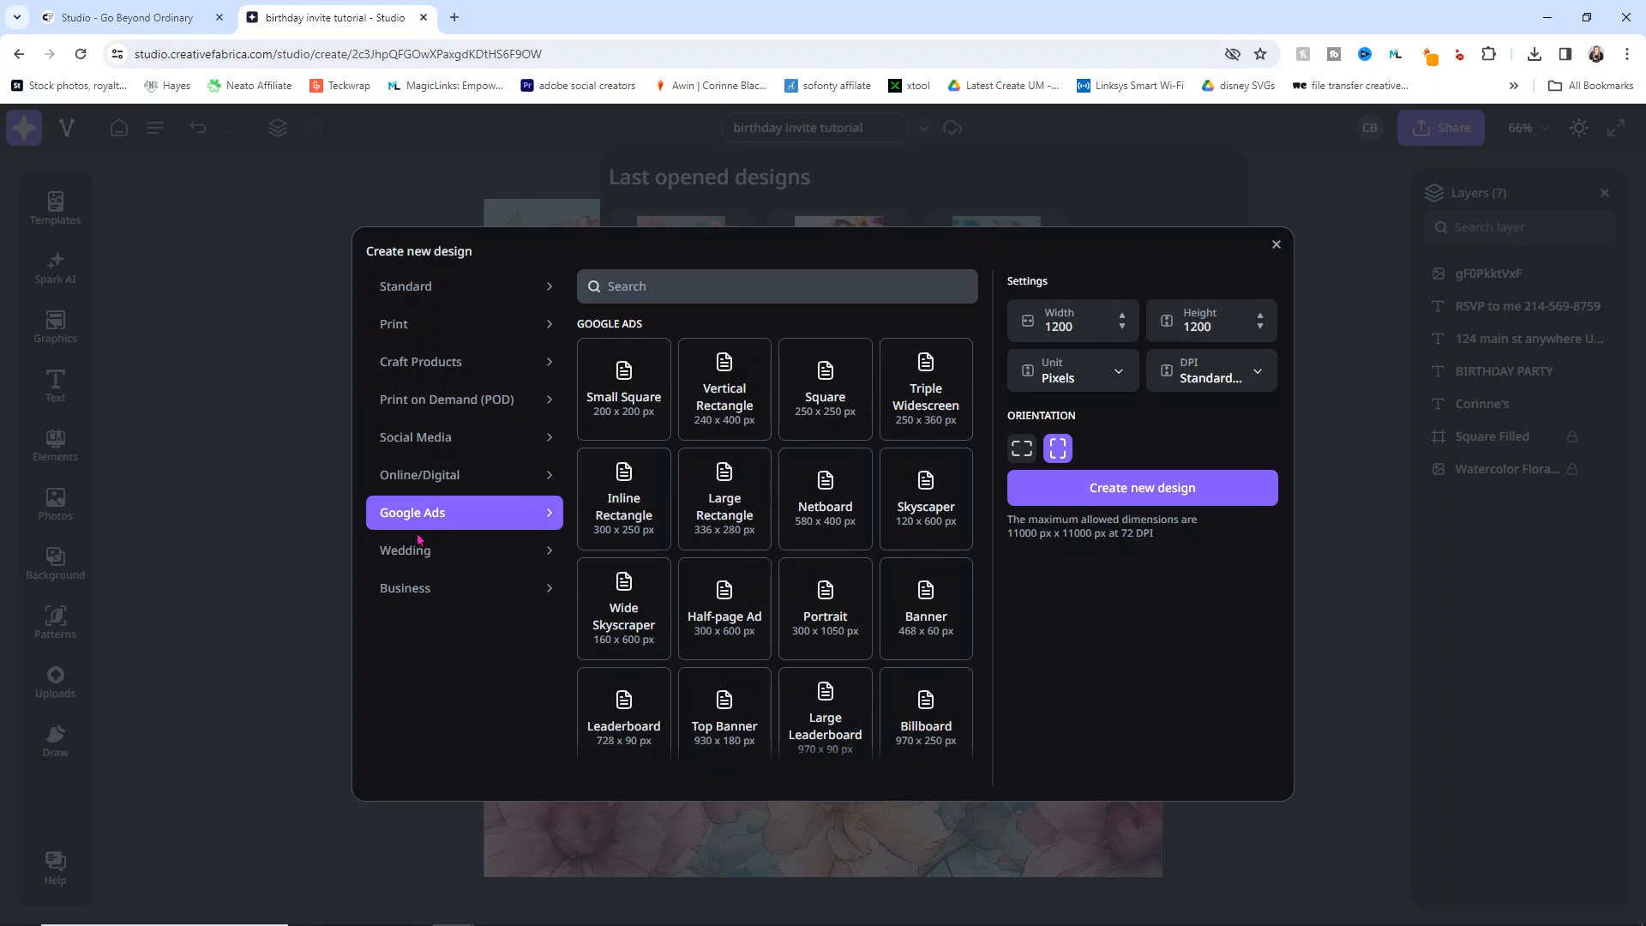
pyautogui.click(420, 551)
pyautogui.click(414, 587)
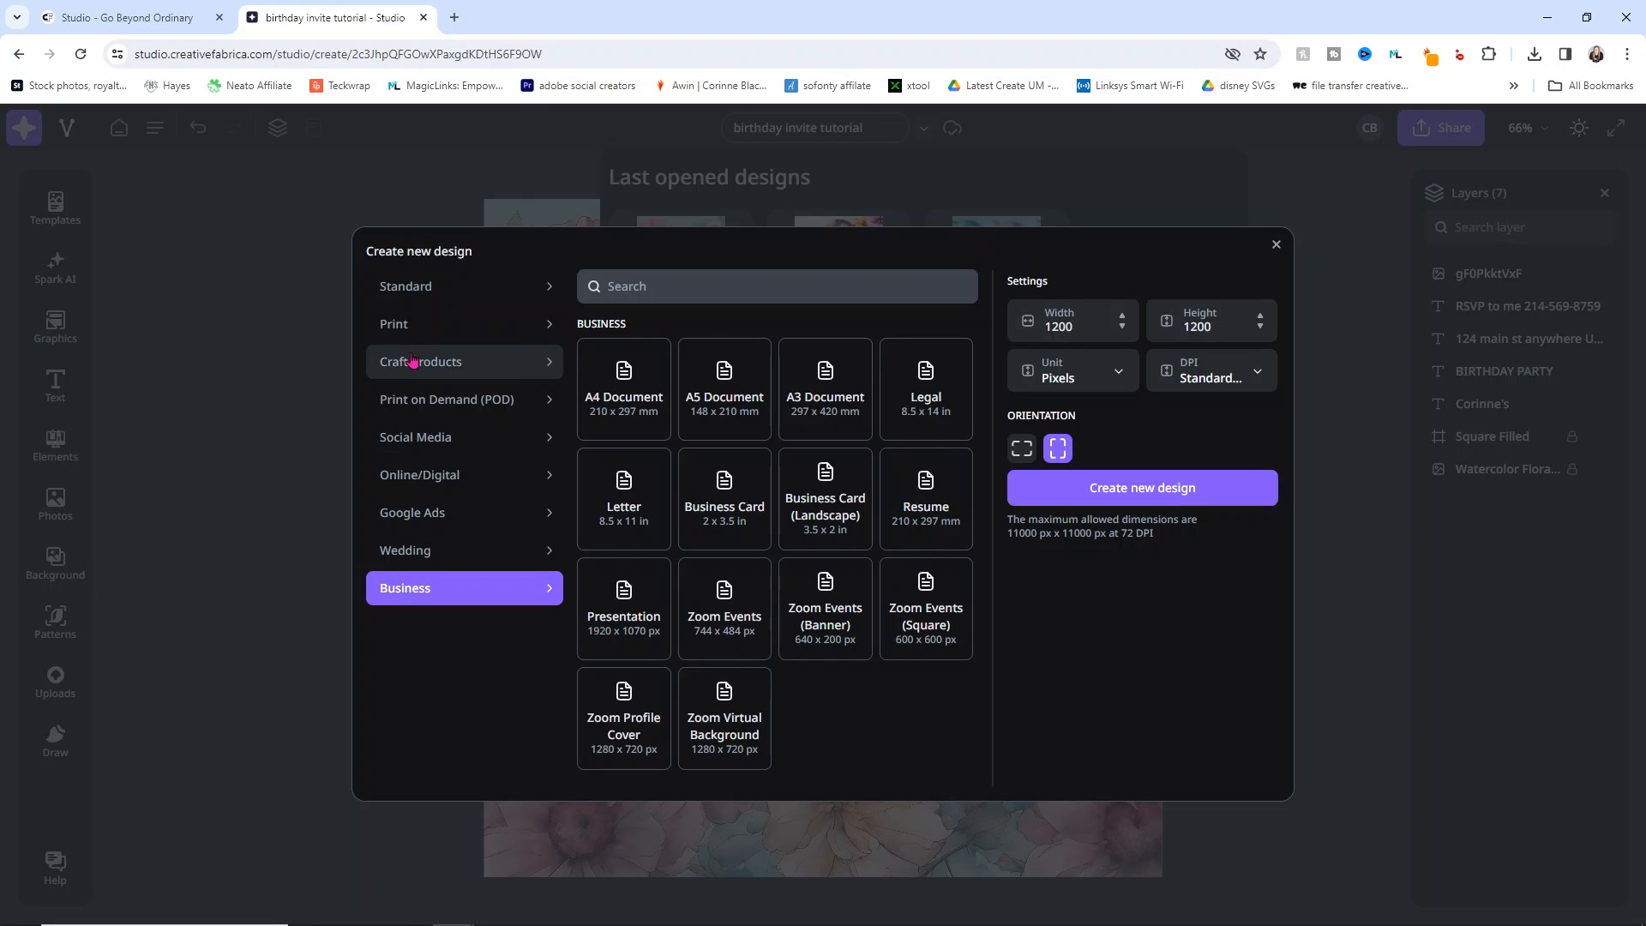
pyautogui.click(1275, 244)
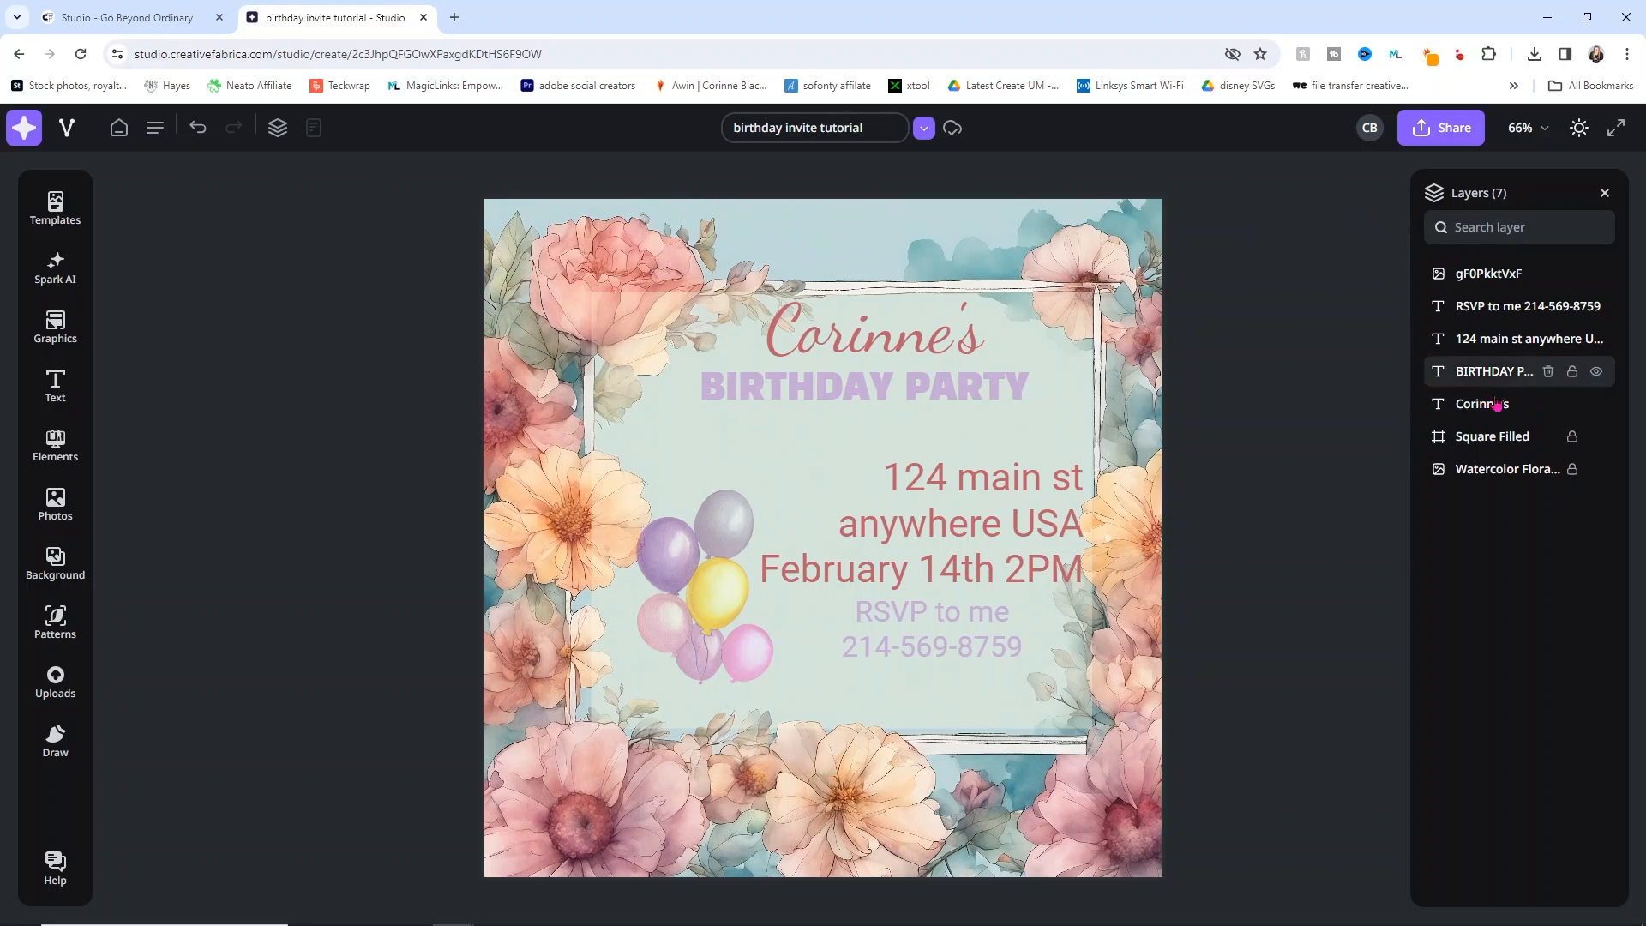
# Step: Drag the name heading layer to the top, and place the gF0PkktVxF balloon layer just above Square Filled
pyautogui.moveTo(1472, 409); pyautogui.dragTo(1476, 293)
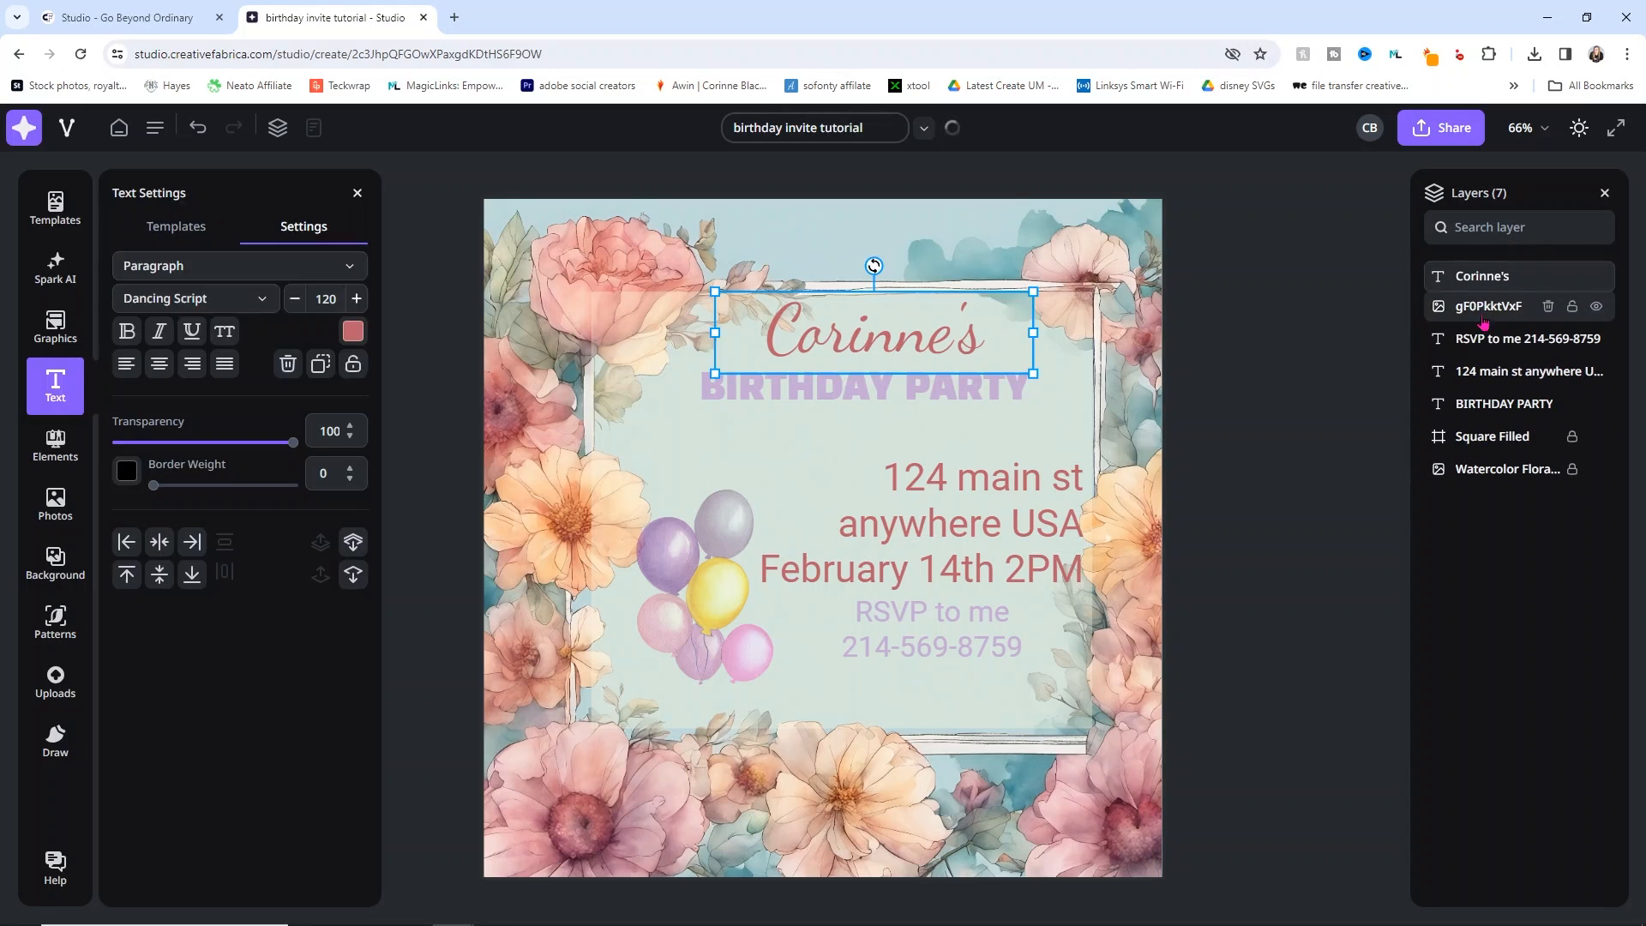
pyautogui.moveTo(1481, 314); pyautogui.dragTo(1502, 438)
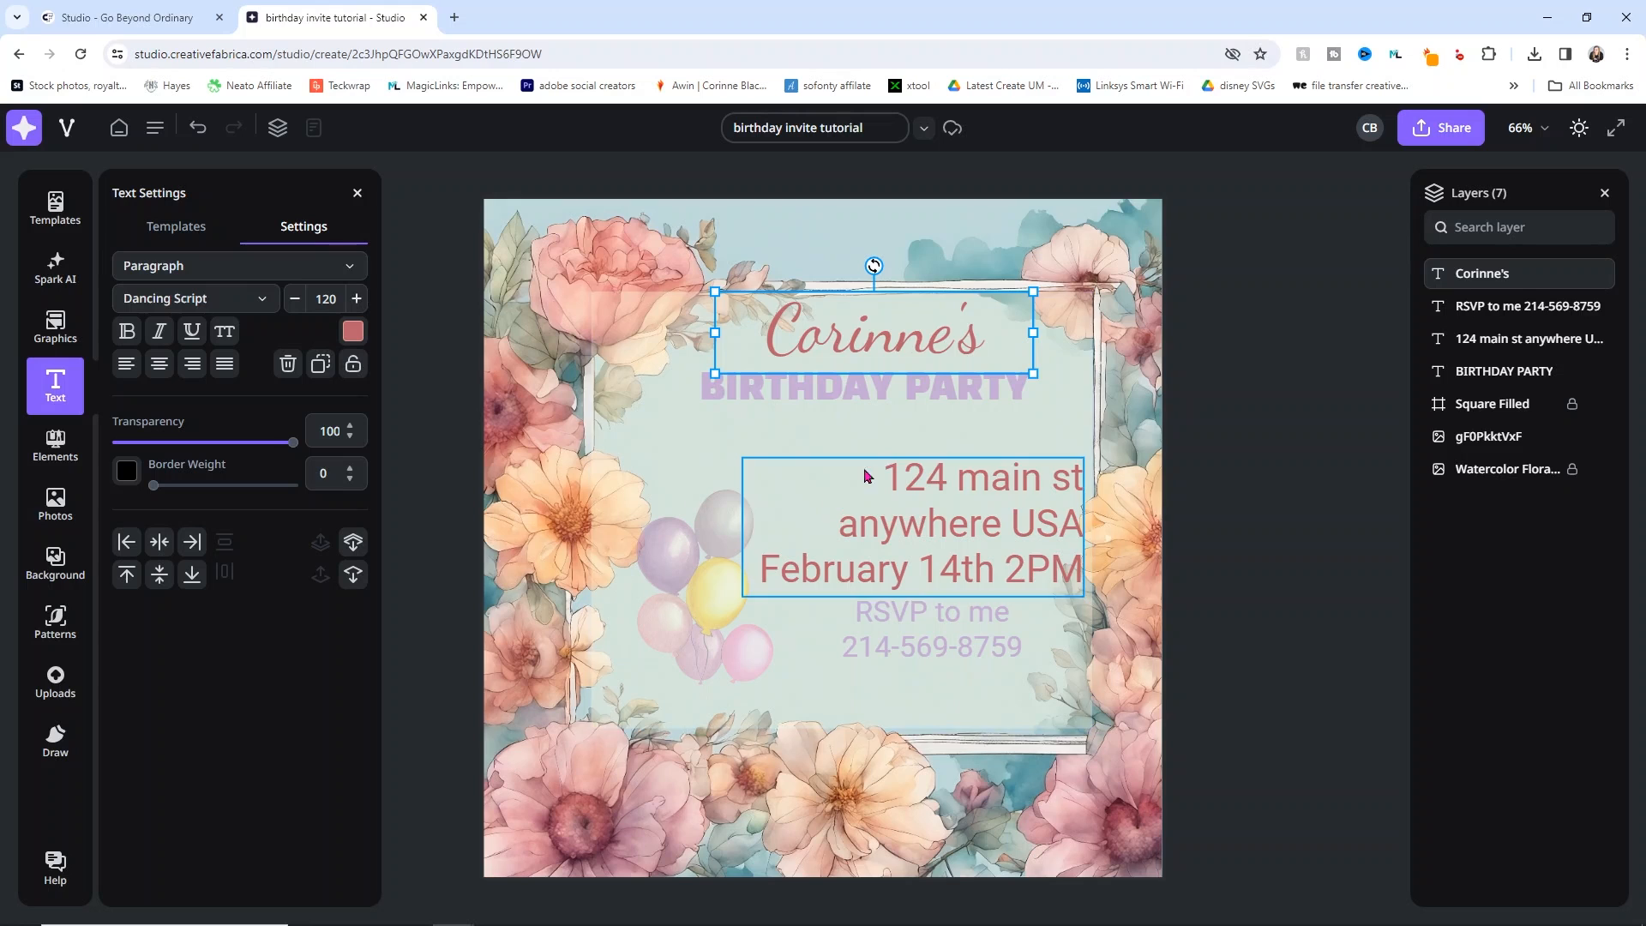
pyautogui.moveTo(1487, 434); pyautogui.dragTo(1480, 390)
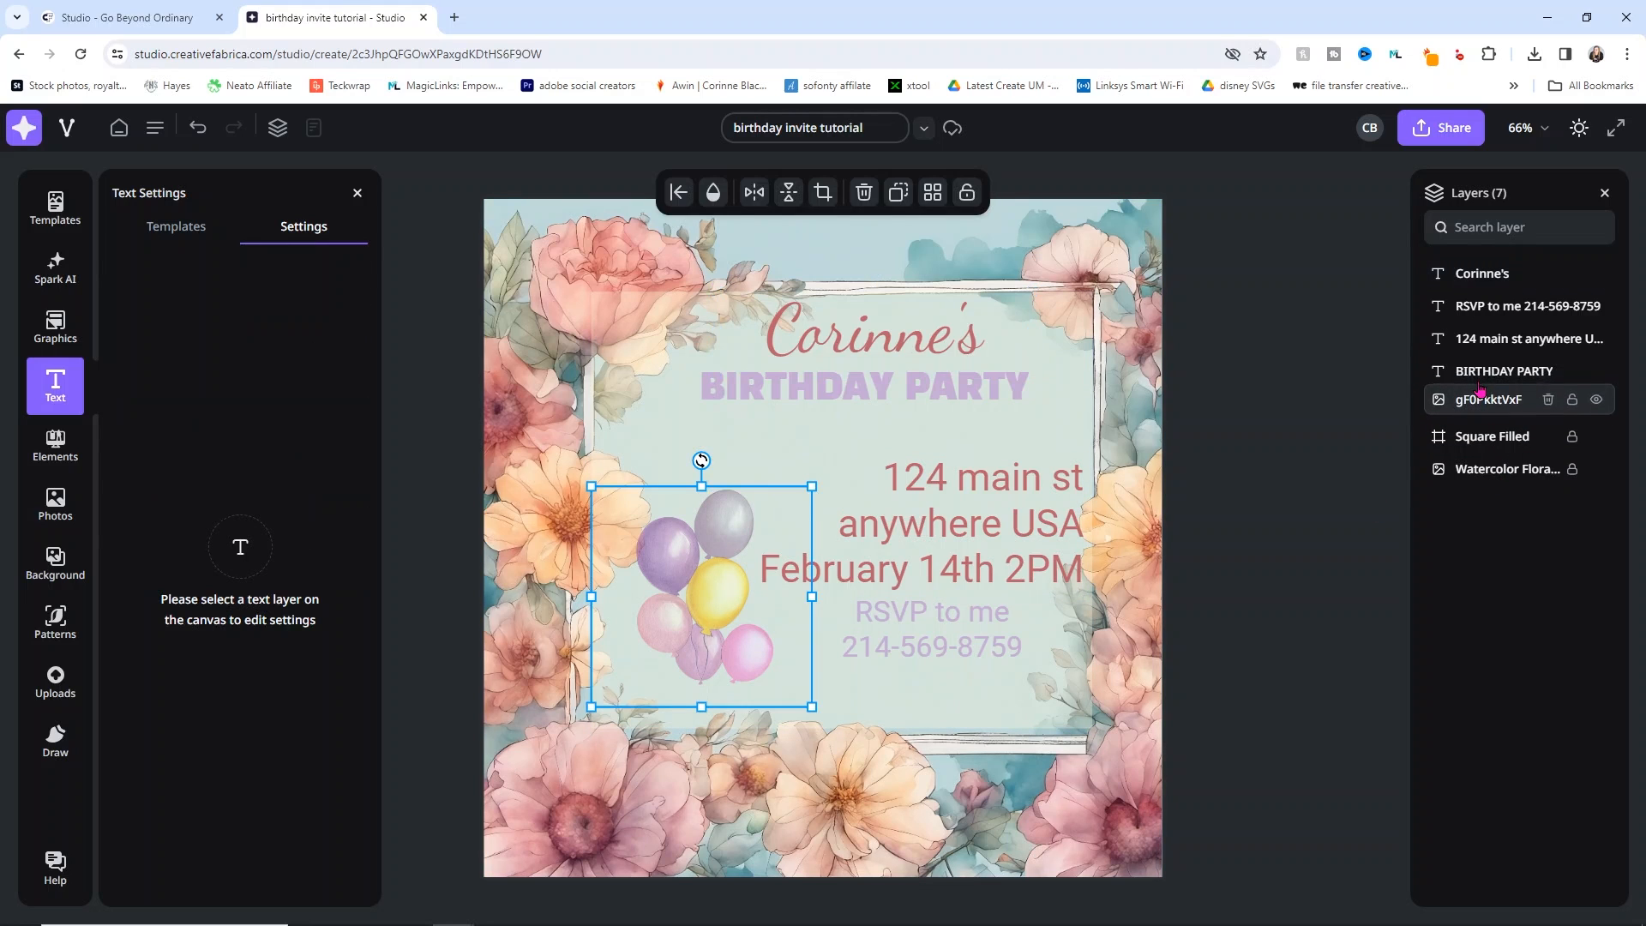